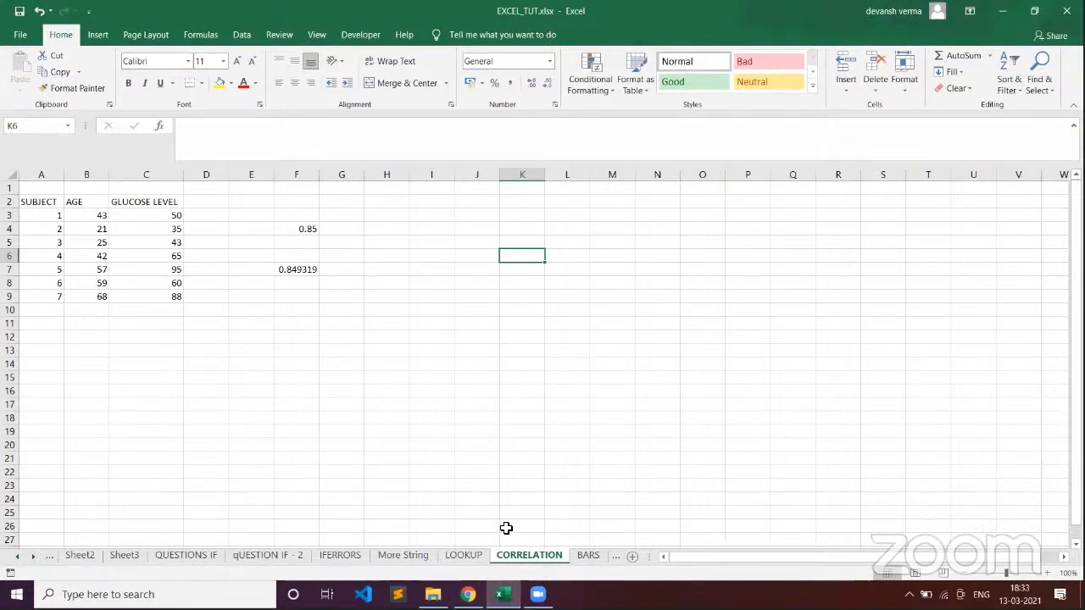
# - Switch to the LOOKUP sheet and select cell O3
pyautogui.click(464, 556)
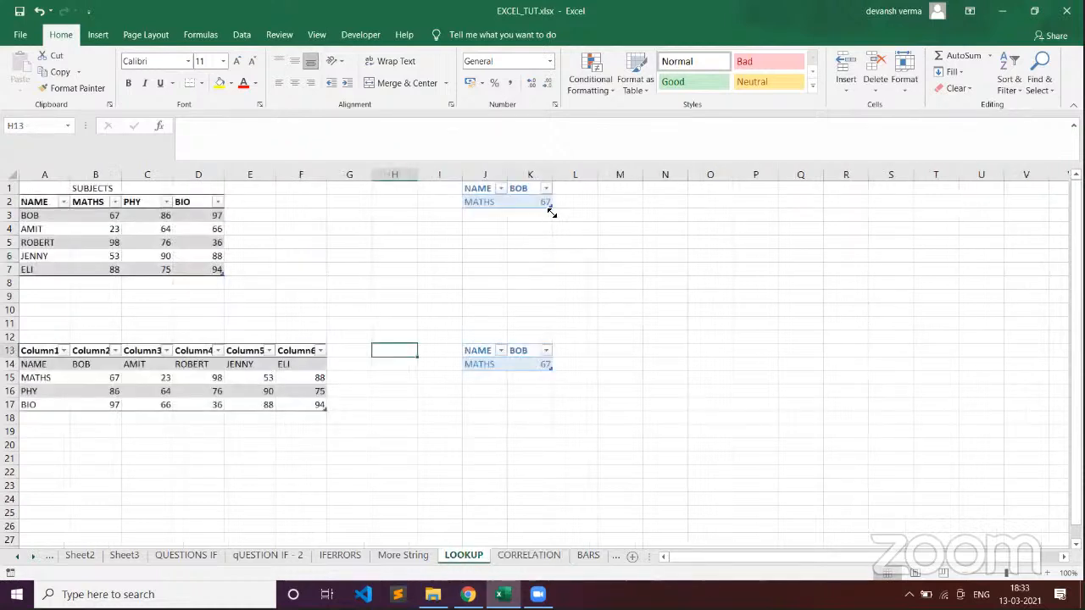
pyautogui.click(697, 218)
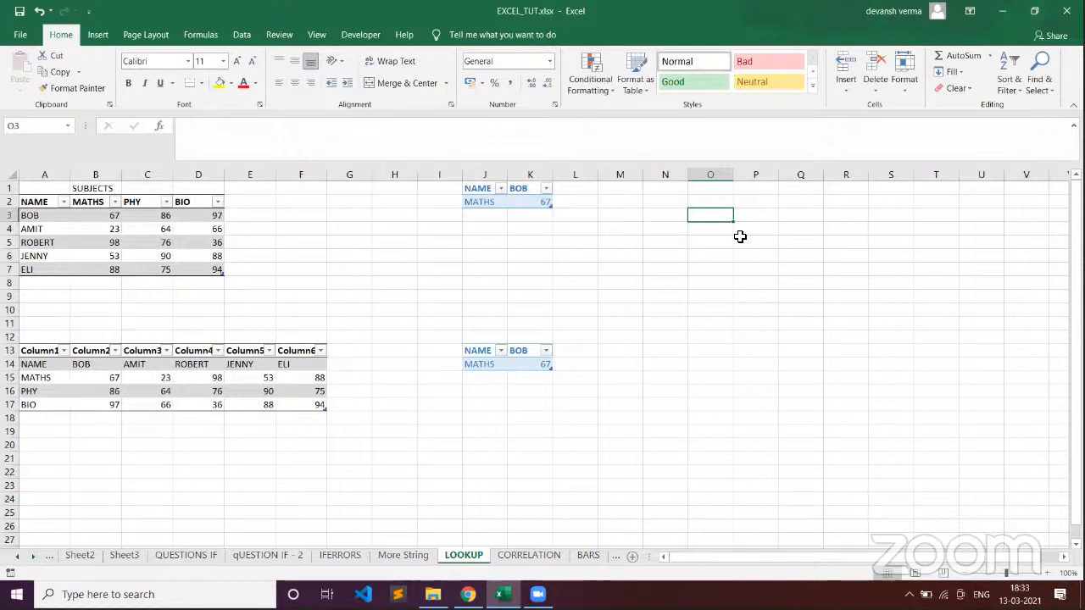
pyautogui.write('=')
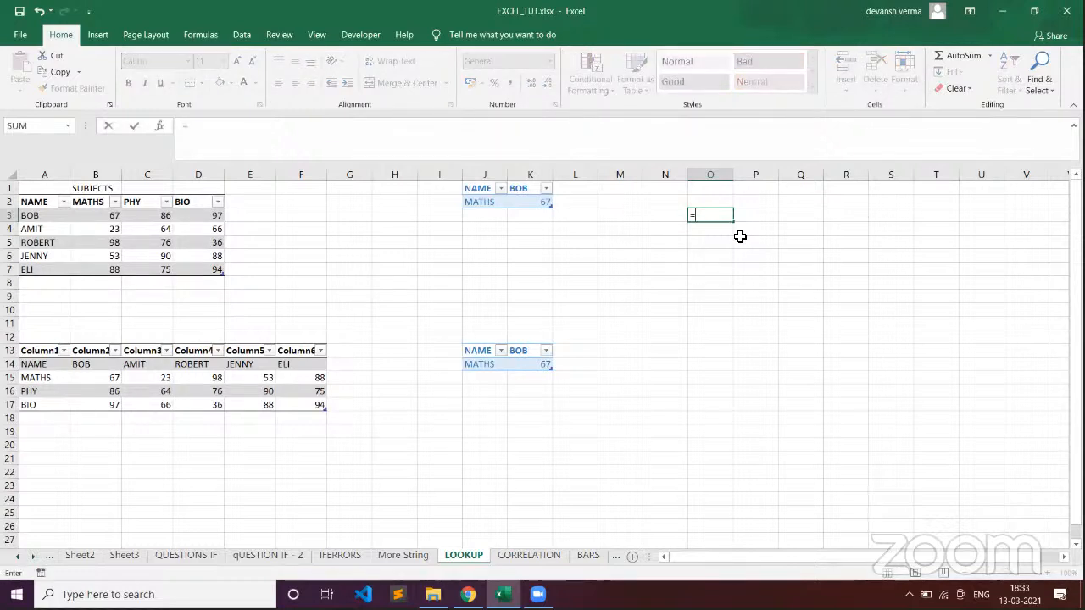
pyautogui.press('BackSpace')
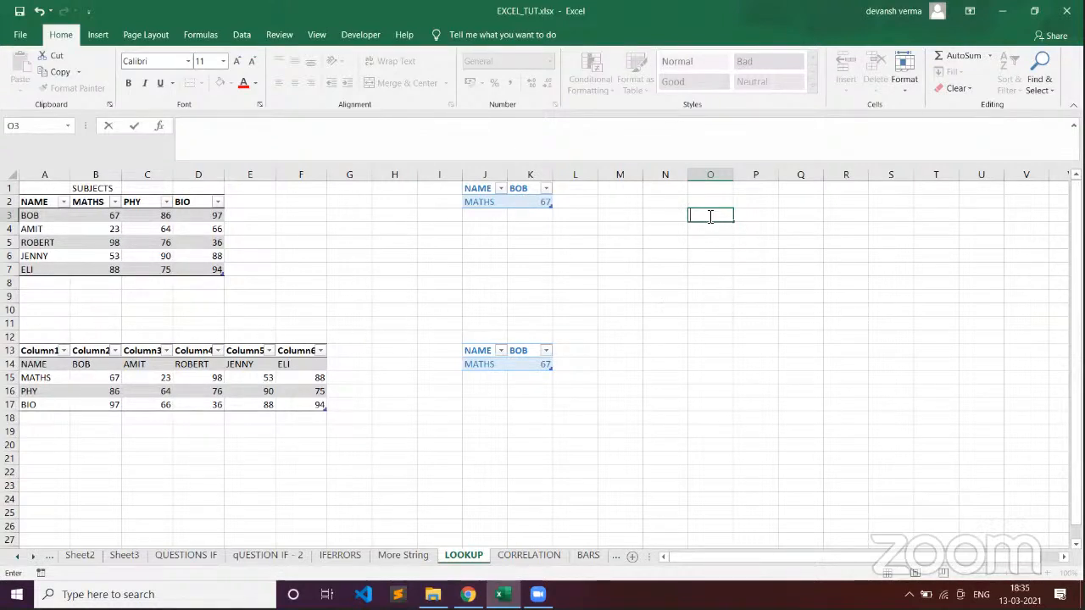
# - Enter a VLOOKUP in O3 for the quoted name from A3, using table A2:D7, column index 2 and an empty range_lookup argument
pyautogui.write('=')
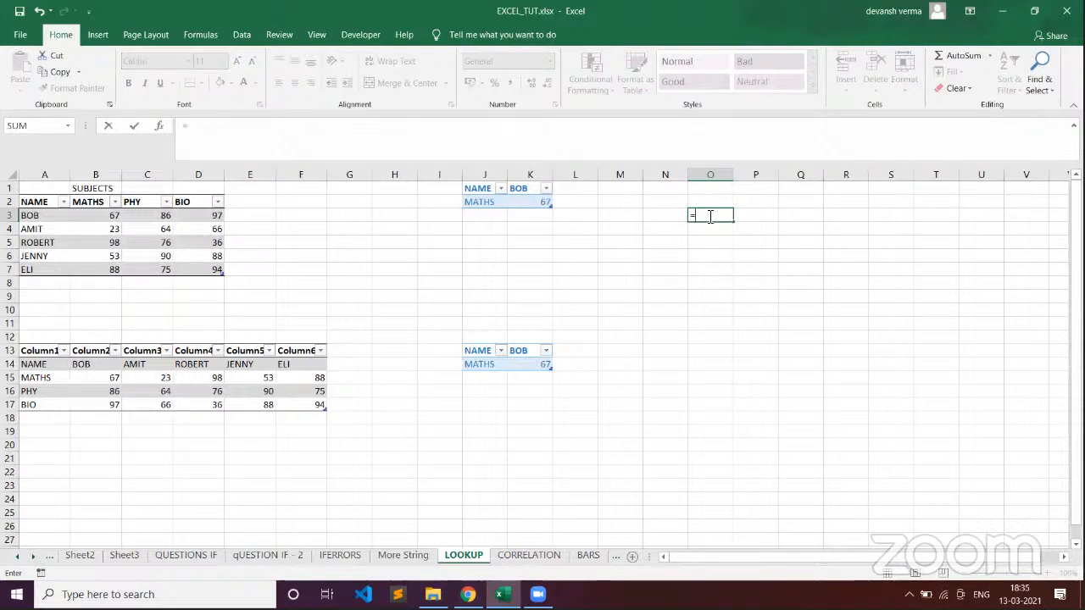
pyautogui.write('l')
pyautogui.press('BackSpace')
pyautogui.write('vl')
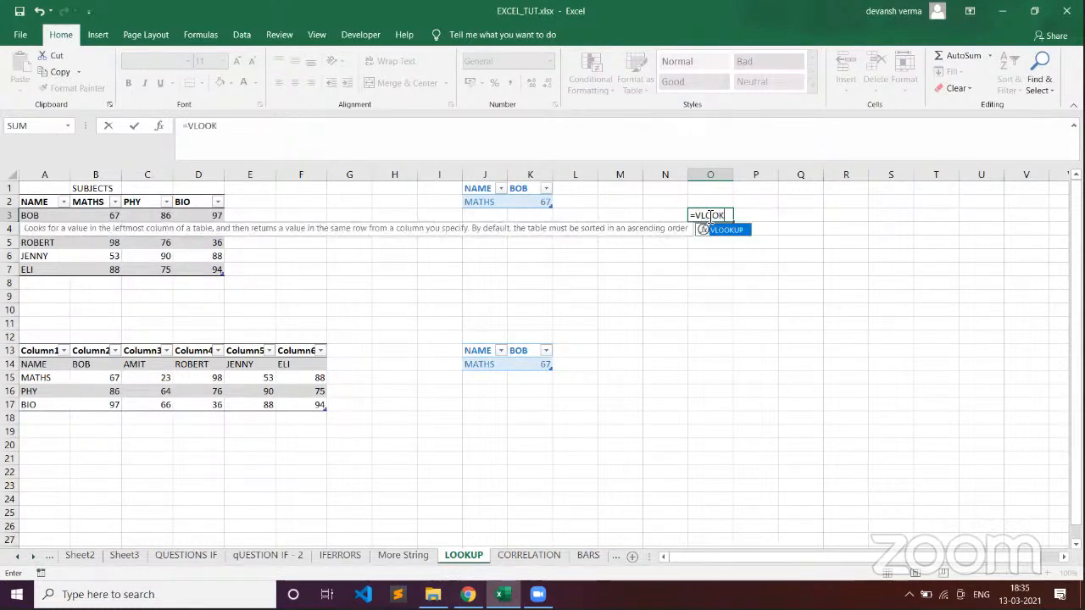
pyautogui.write('ookup(')
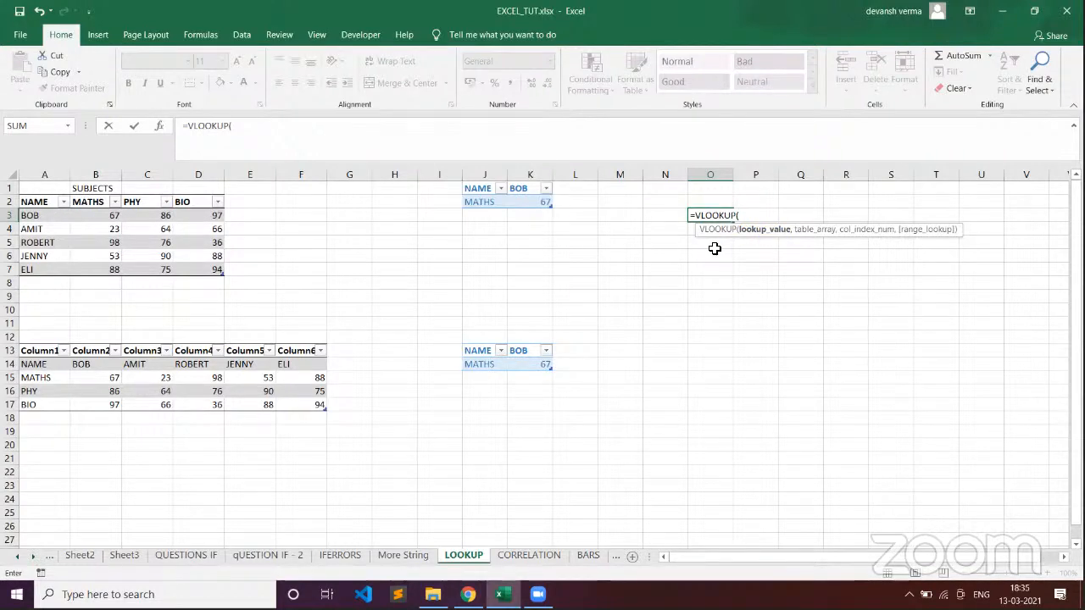
pyautogui.write('"BOB",')
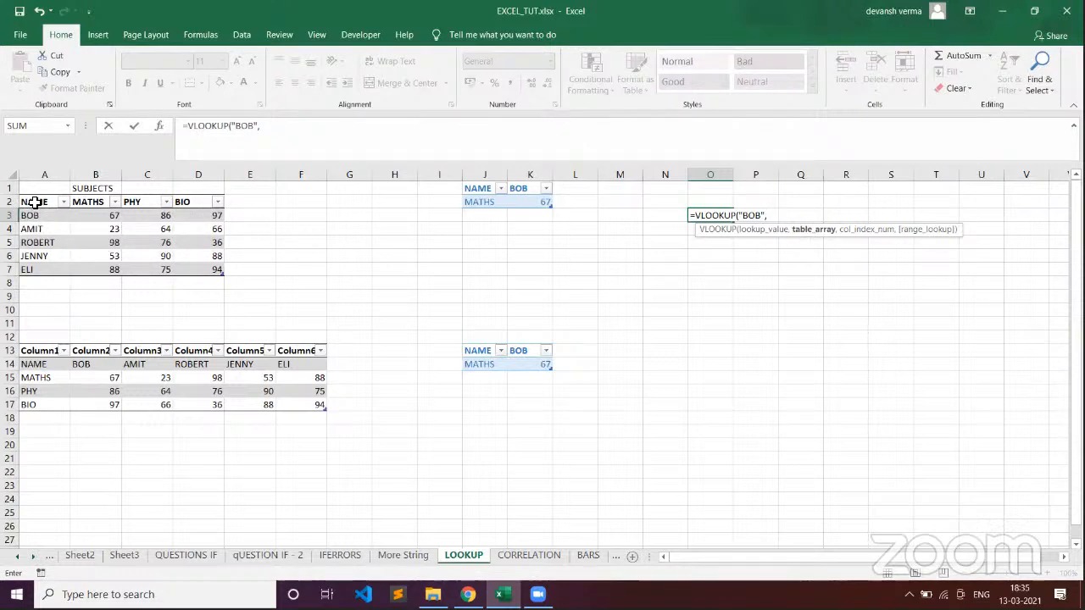
pyautogui.moveTo(30, 202); pyautogui.dragTo(212, 270)
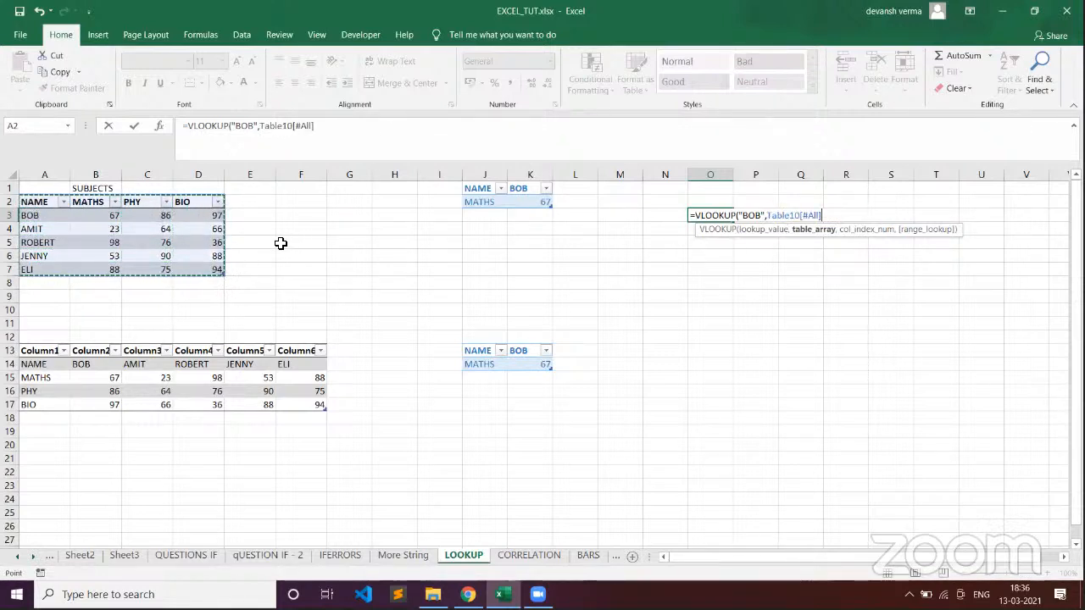
pyautogui.write(',2')
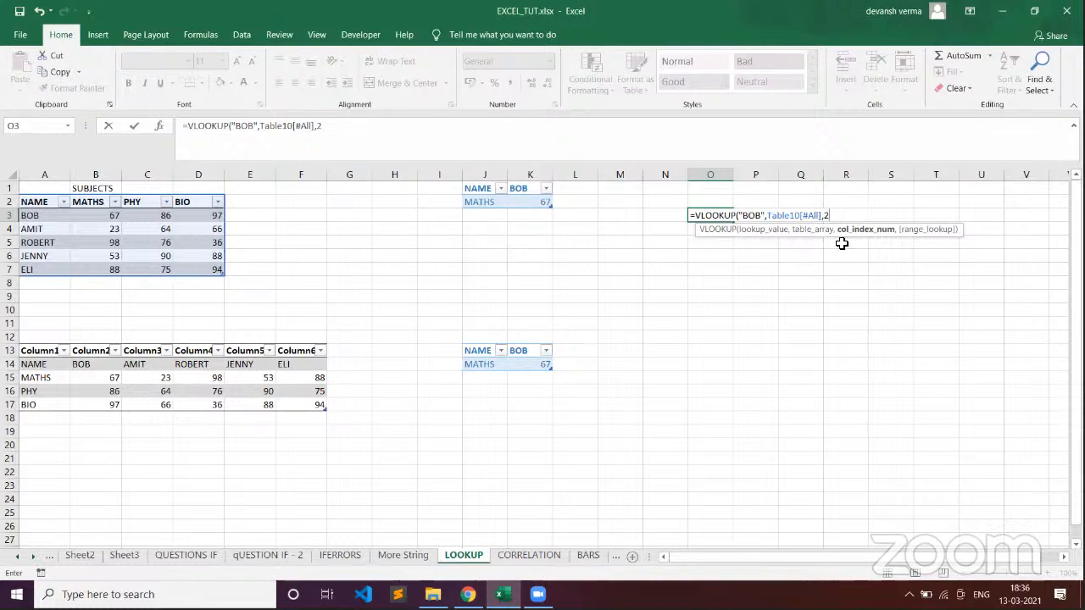
pyautogui.write(',')
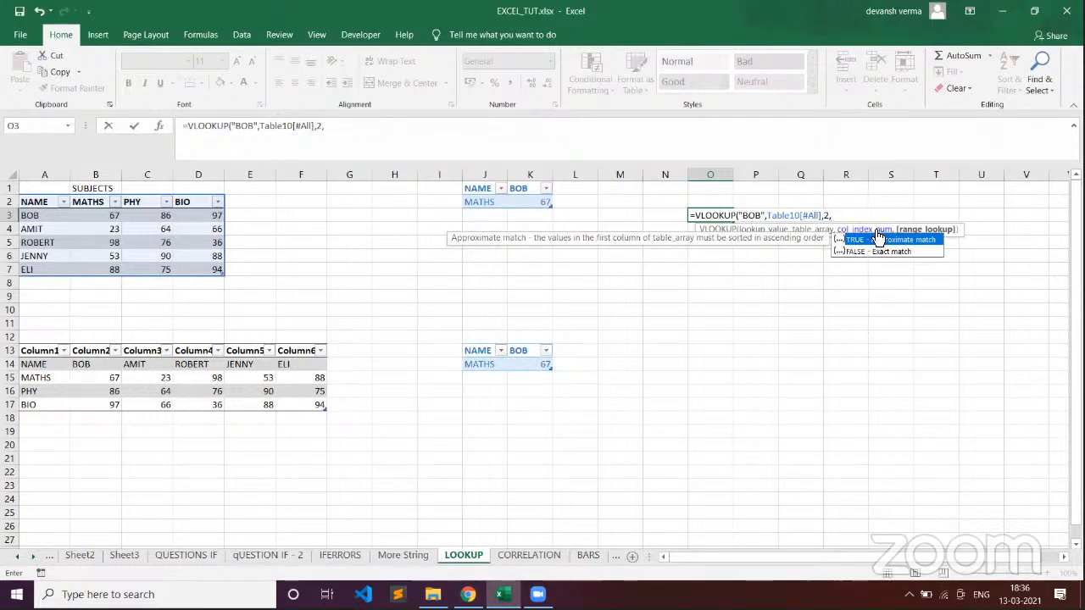
pyautogui.press('Down')
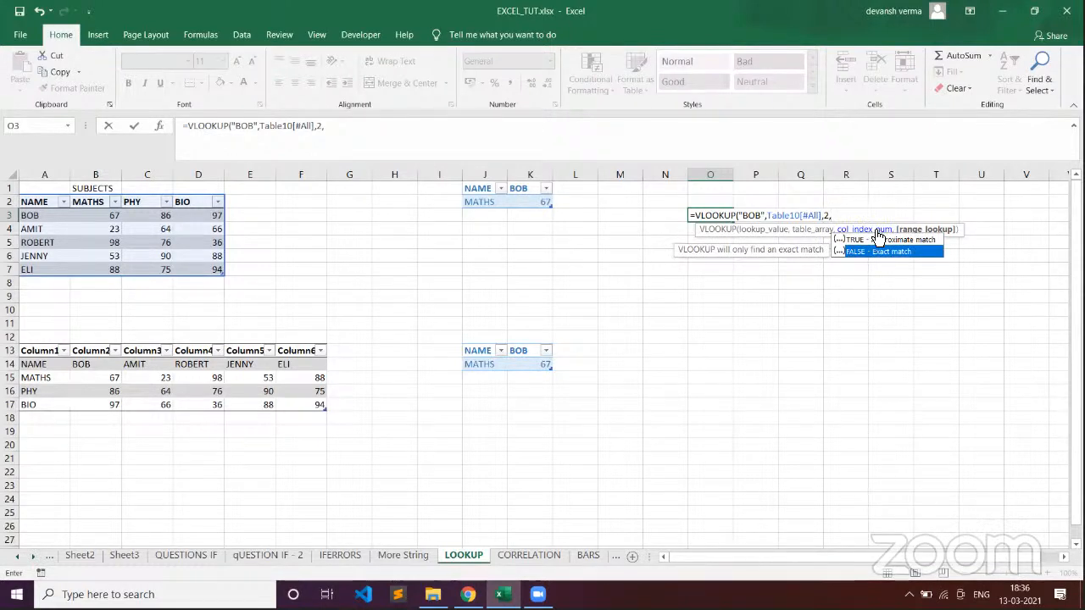
pyautogui.press('Return')
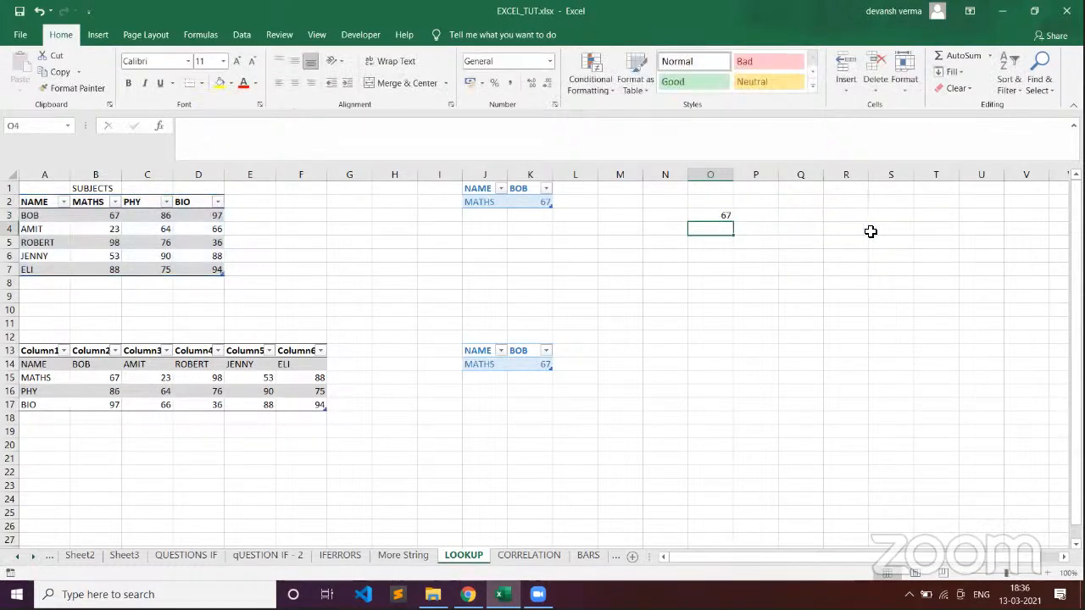
# - Review the lookup value, table array, column index and range lookup arguments of the VLOOKUP formula in O3
pyautogui.click(725, 216)
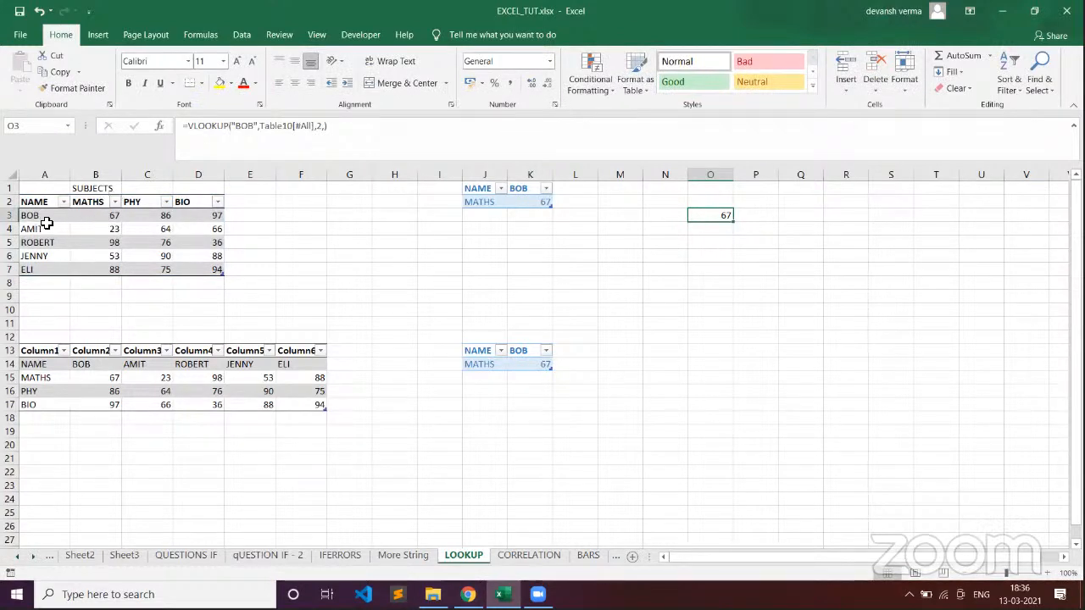
pyautogui.doubleClick(705, 217)
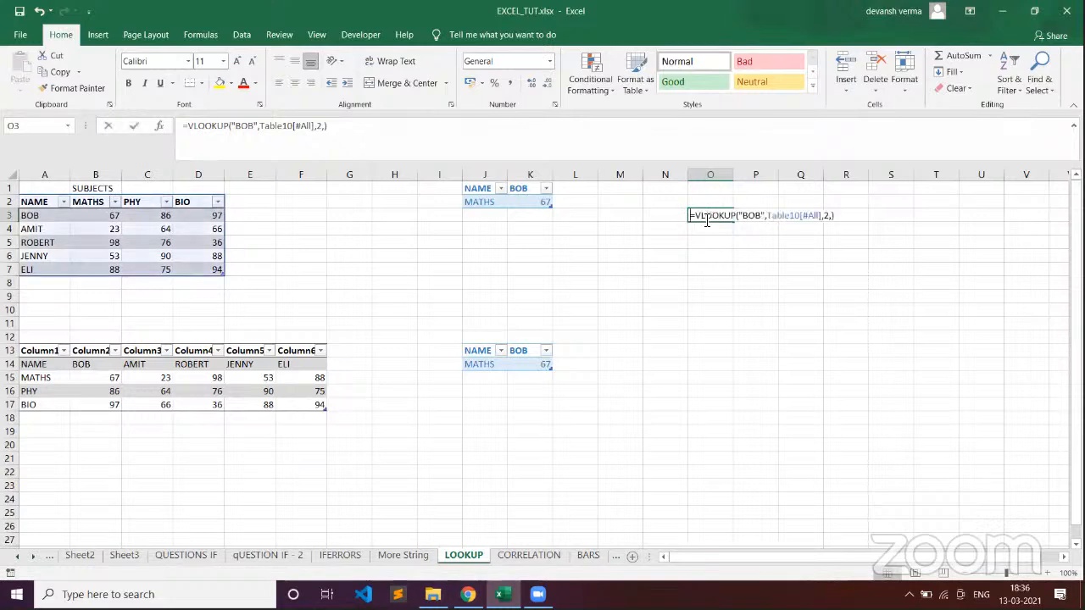
pyautogui.doubleClick(755, 216)
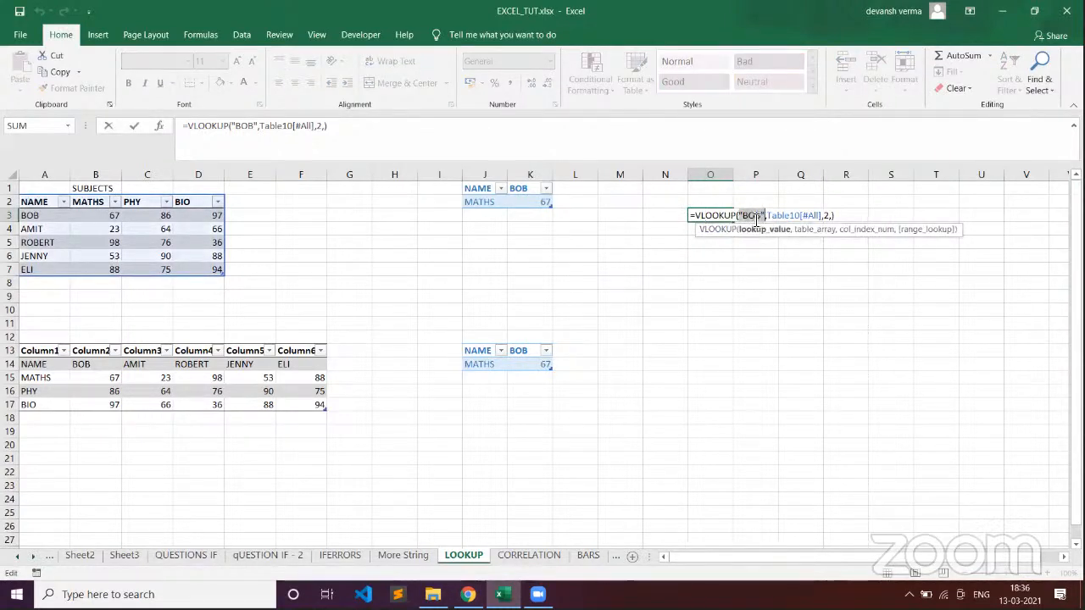
pyautogui.click(797, 217)
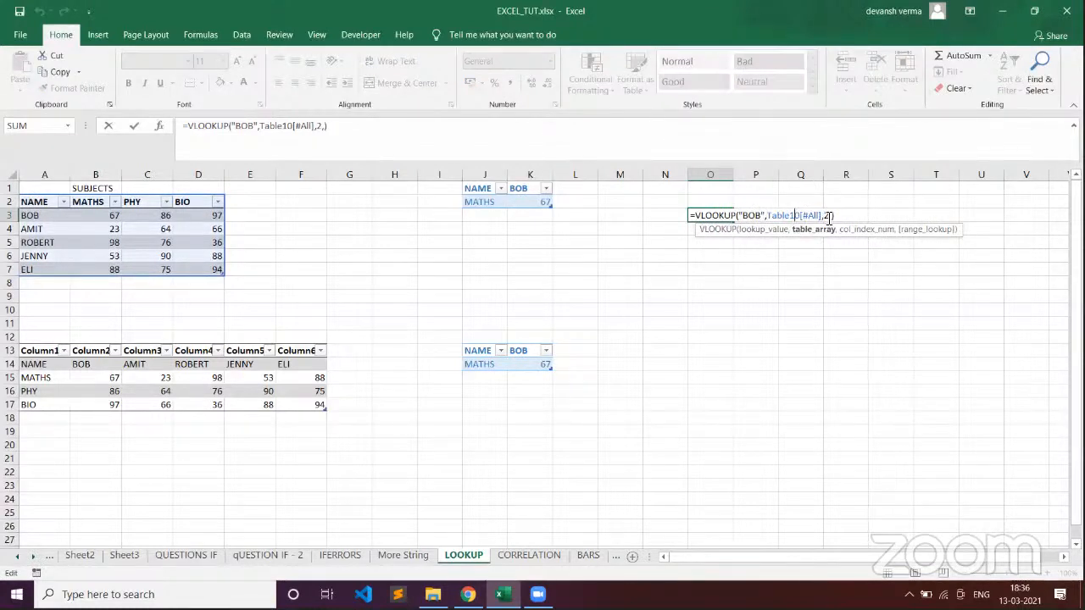
pyautogui.click(827, 217)
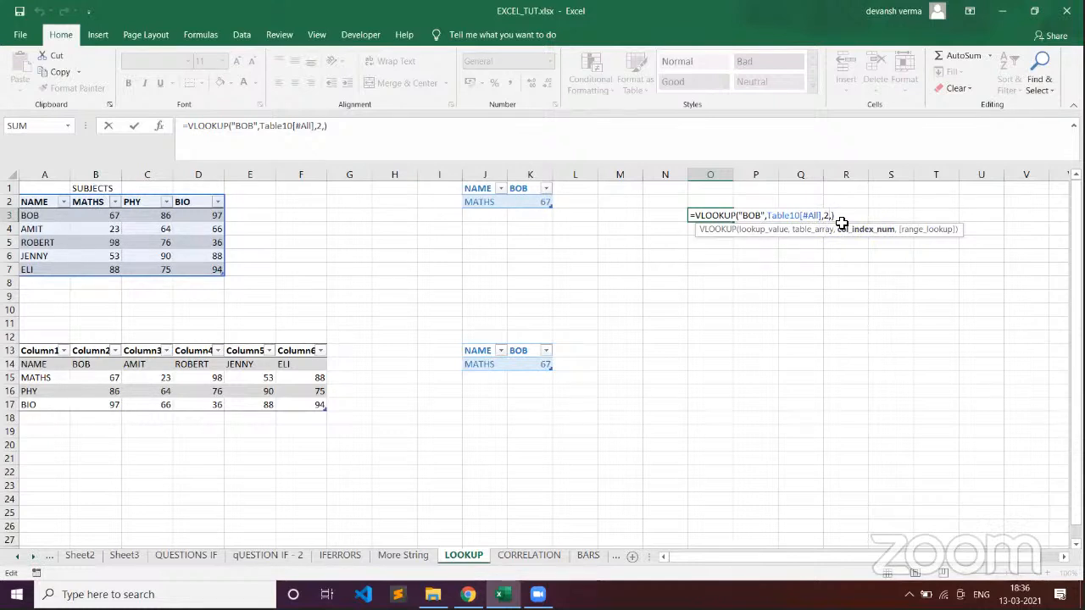
pyautogui.press('Right')
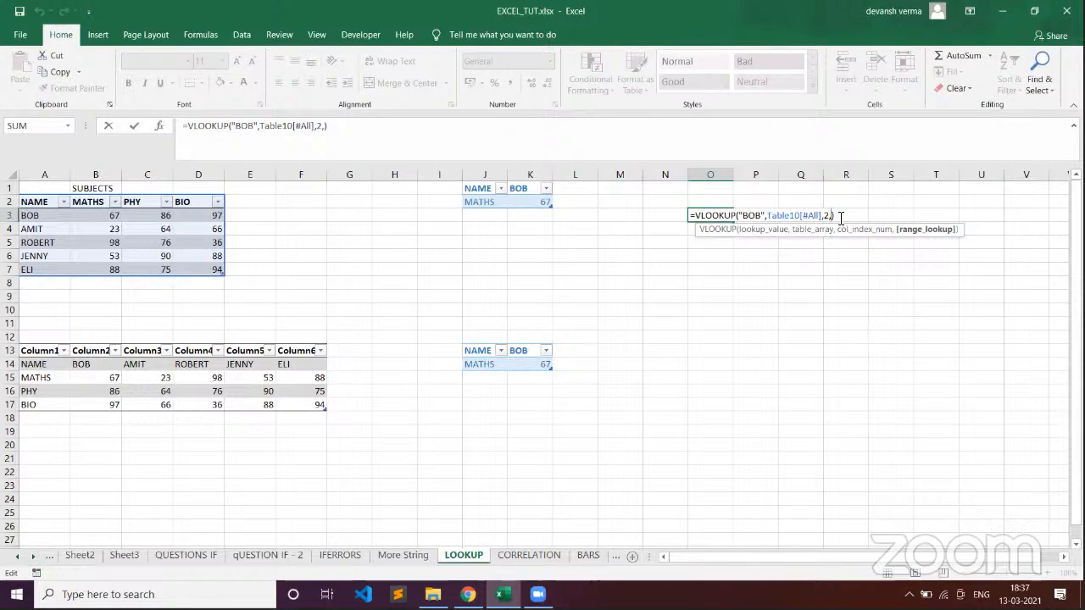
pyautogui.click(840, 217)
pyautogui.press('Return')
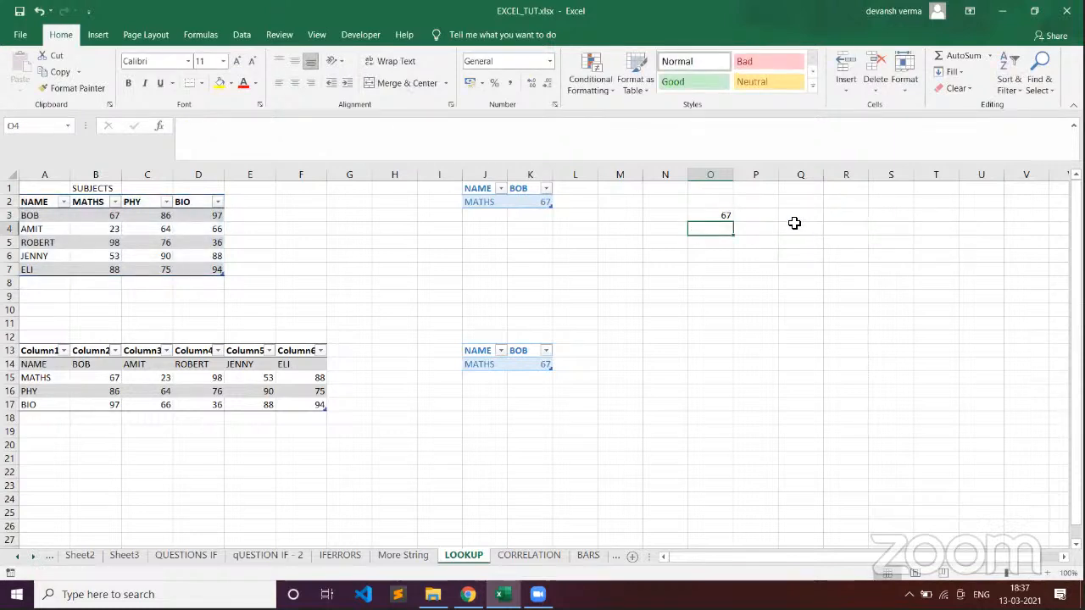
pyautogui.click(744, 214)
pyautogui.click(697, 220)
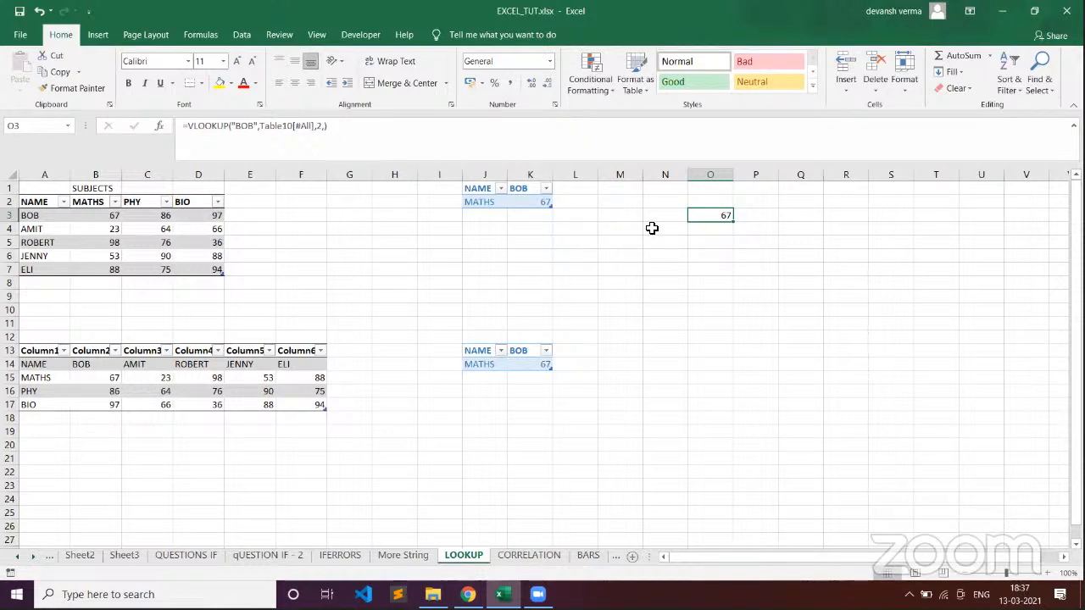
# - Change the lookup value in O3's VLOOKUP formula to the student name from A5
pyautogui.doubleClick(727, 219)
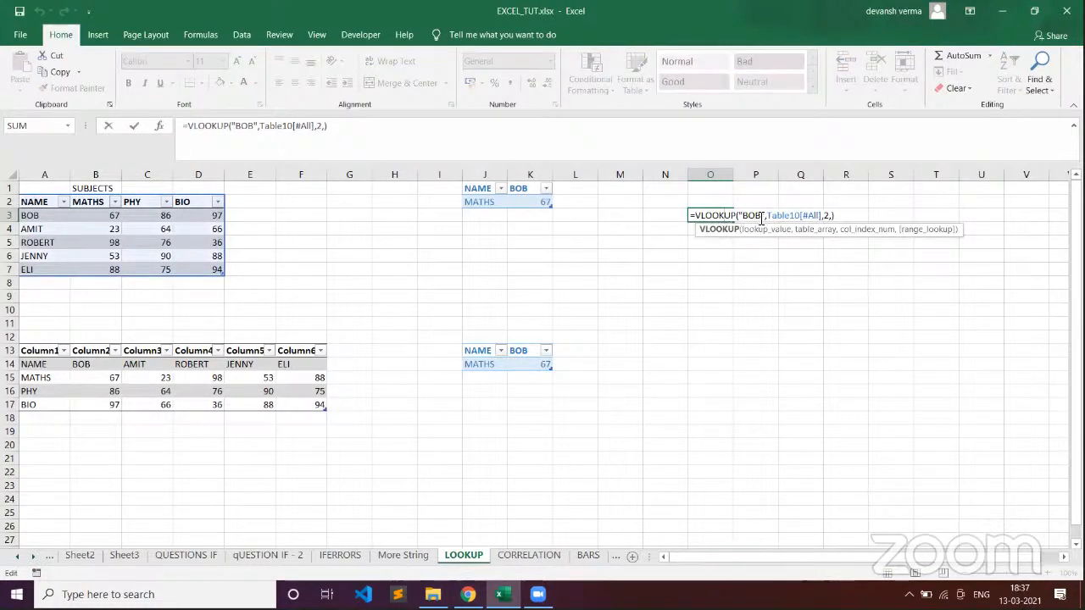
pyautogui.click(761, 216)
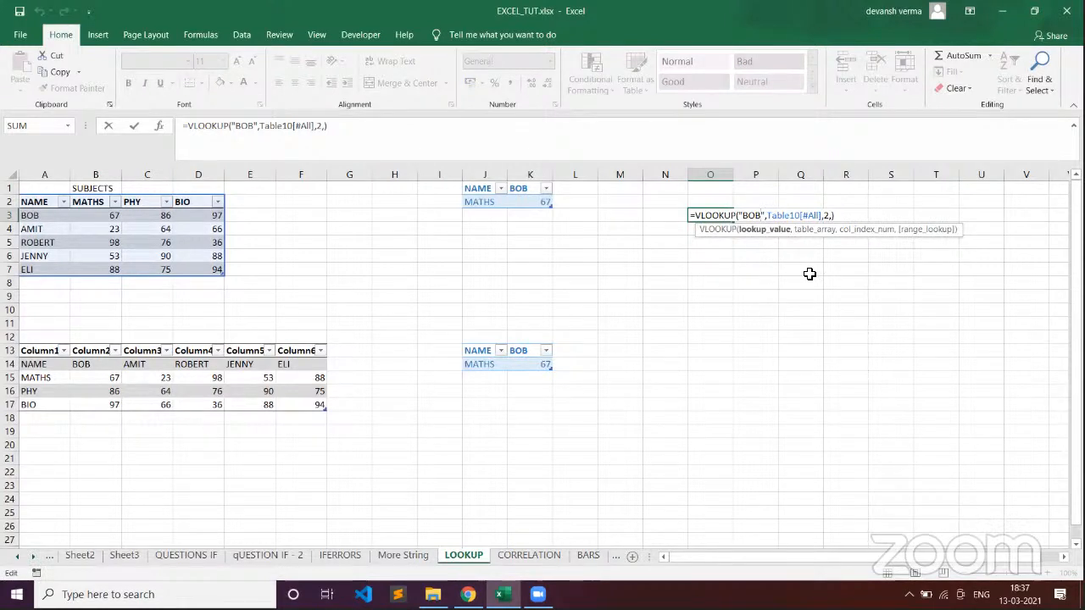
pyautogui.press('BackSpace')
pyautogui.press('BackSpace')
pyautogui.press('BackSpace')
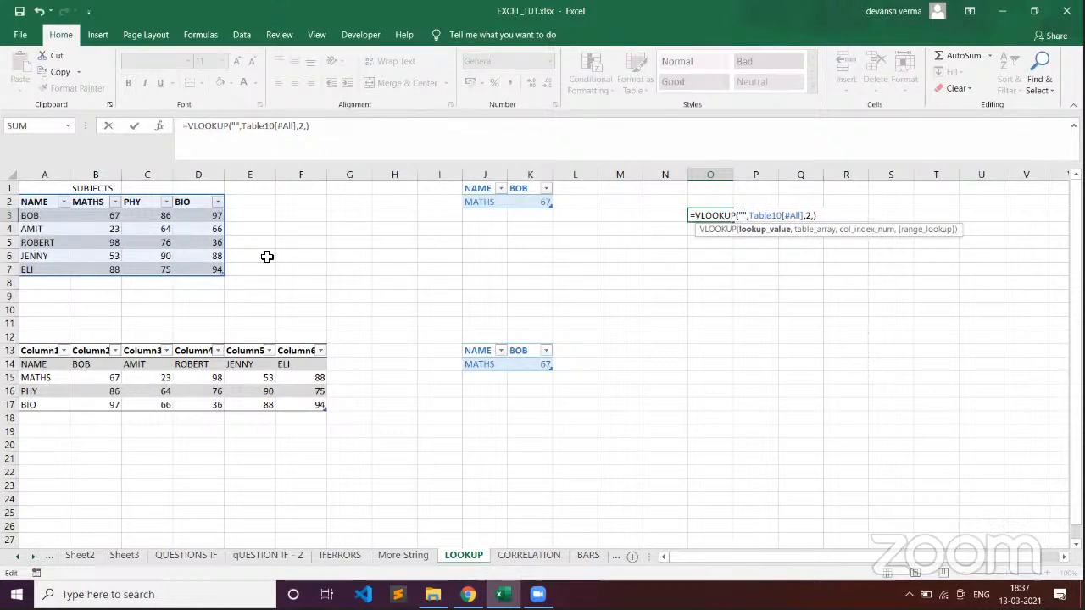
pyautogui.write('ROBERT')
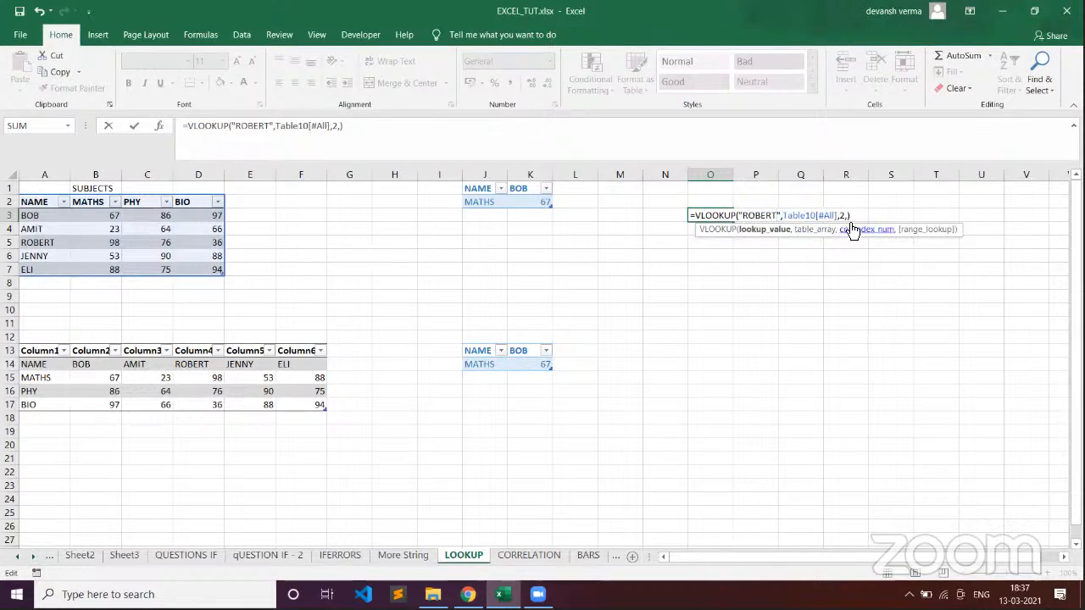
# - Rewrite the formula in O3 as a VLOOKUP for the quoted name from A5, using table A2:D7, column index 4 and an empty range_lookup argument
pyautogui.moveTo(850, 216); pyautogui.dragTo(695, 217)
pyautogui.press('BackSpace')
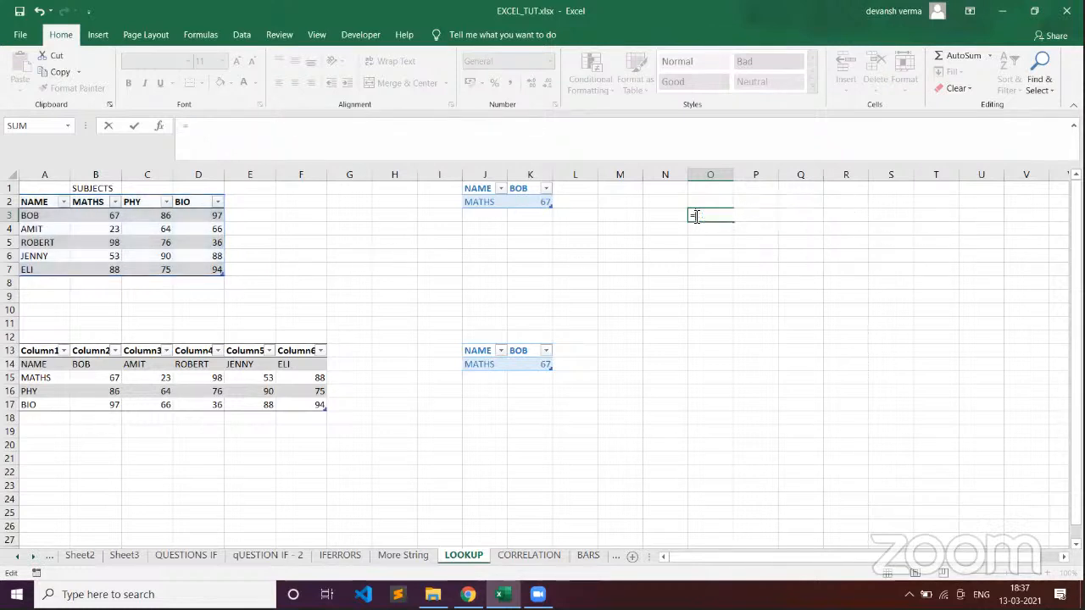
pyautogui.write('VL')
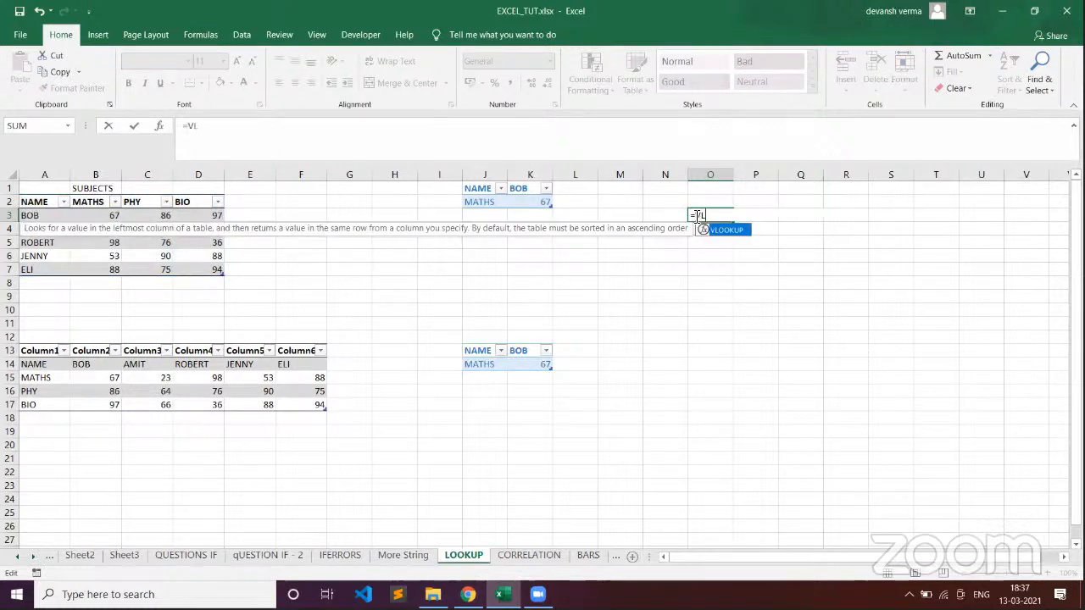
pyautogui.write('OOKUP(')
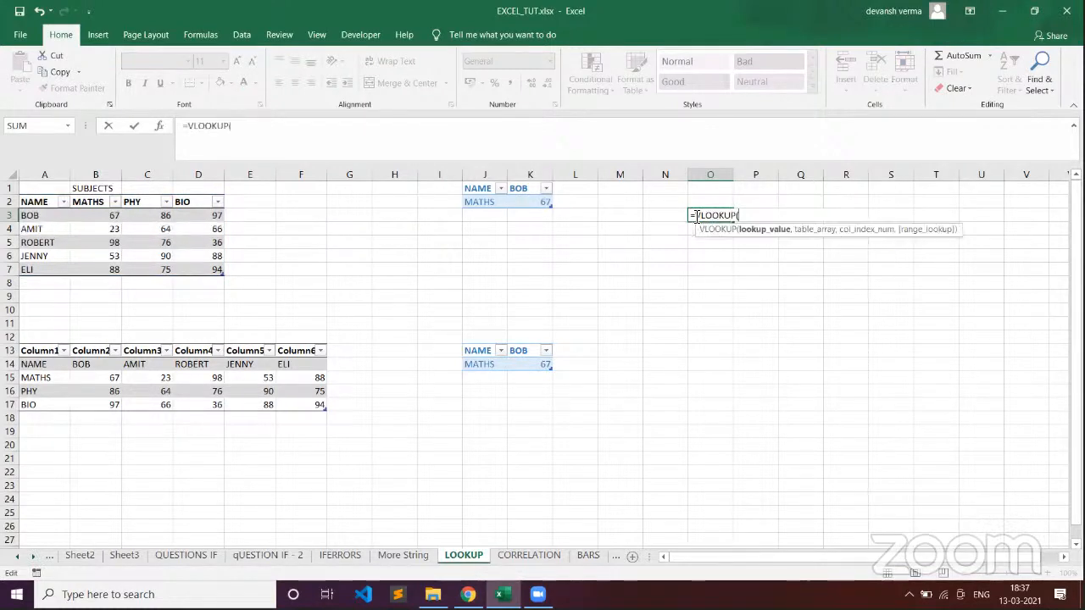
pyautogui.write('"ROBERT')
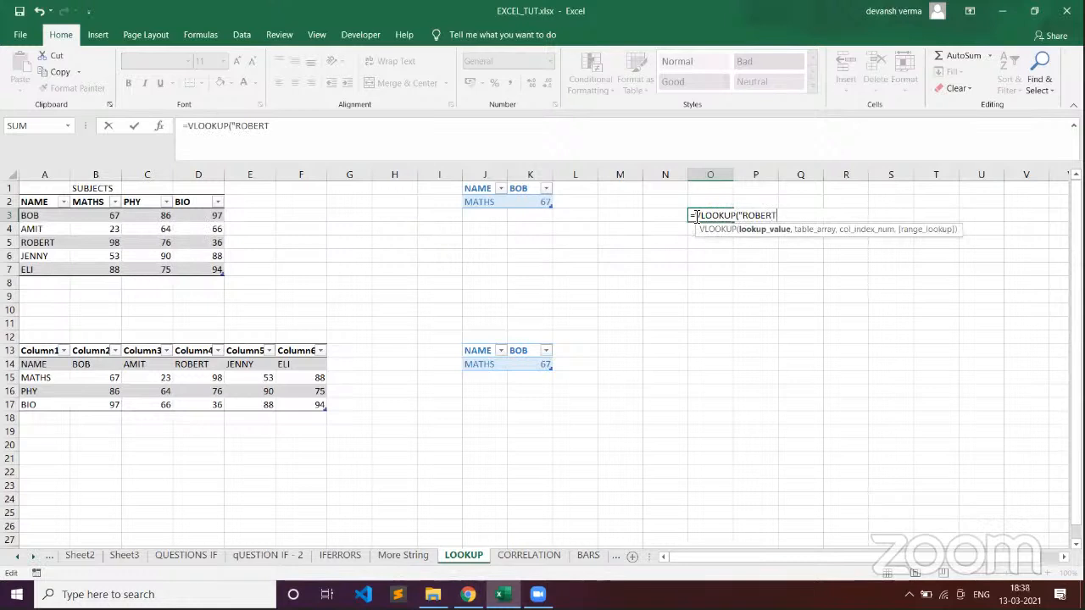
pyautogui.write('",')
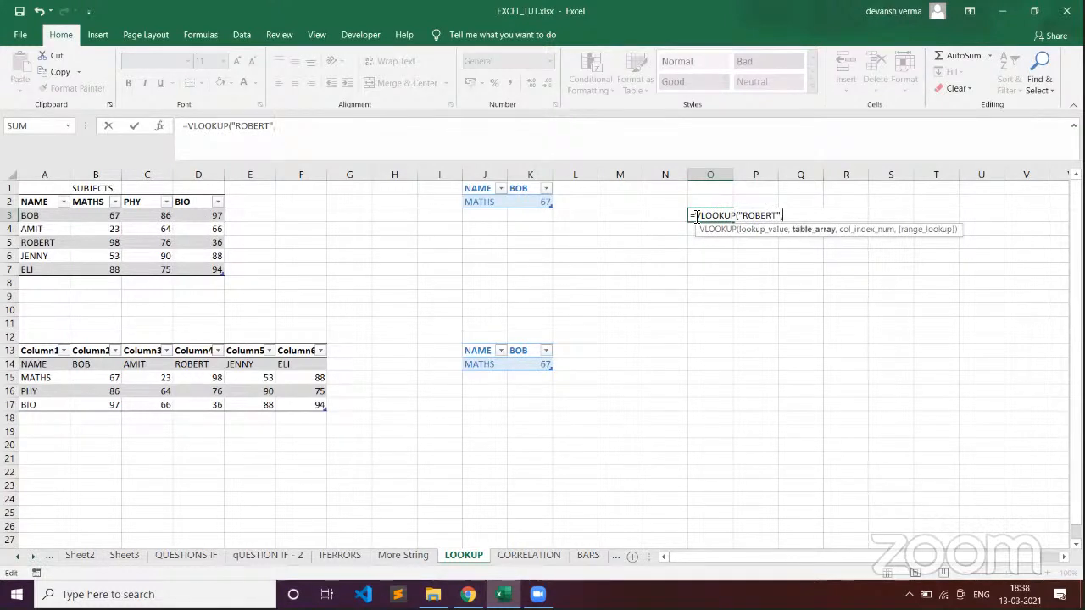
pyautogui.moveTo(46, 202); pyautogui.dragTo(208, 269)
pyautogui.write(',')
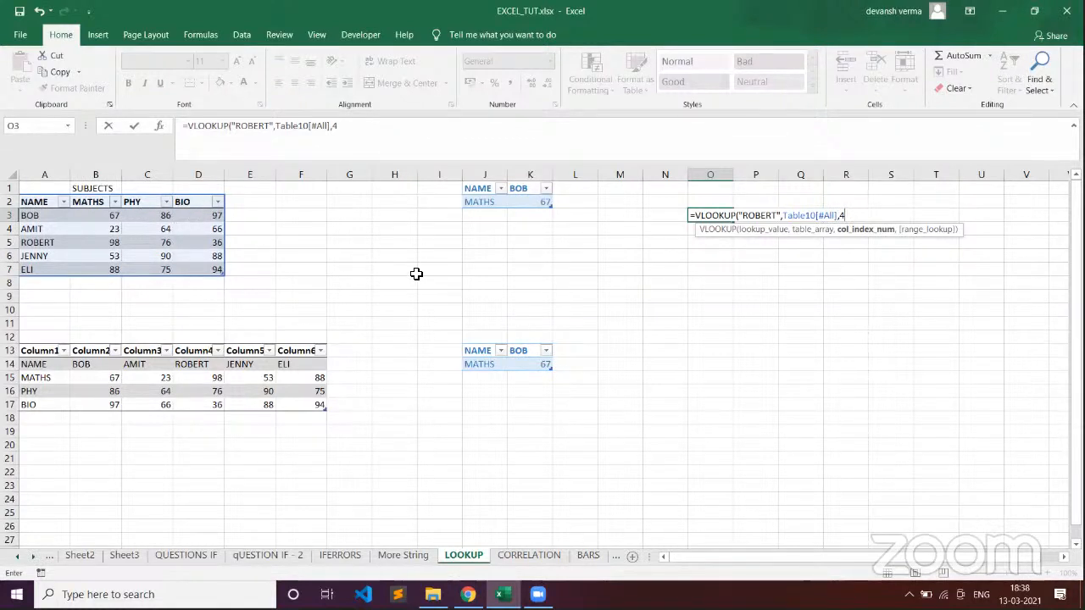
pyautogui.write(',')
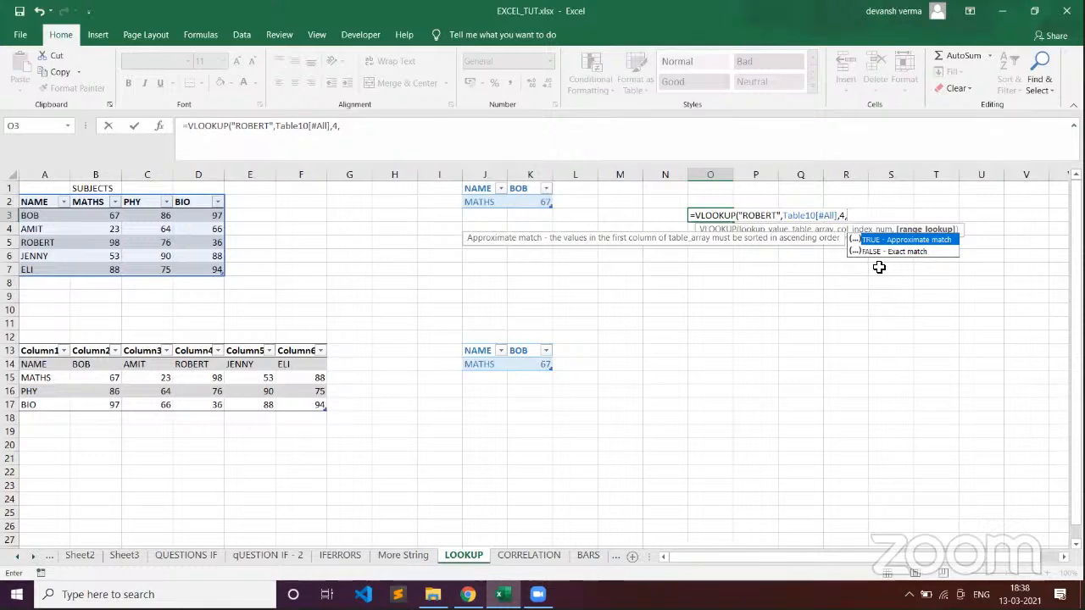
pyautogui.press('Down')
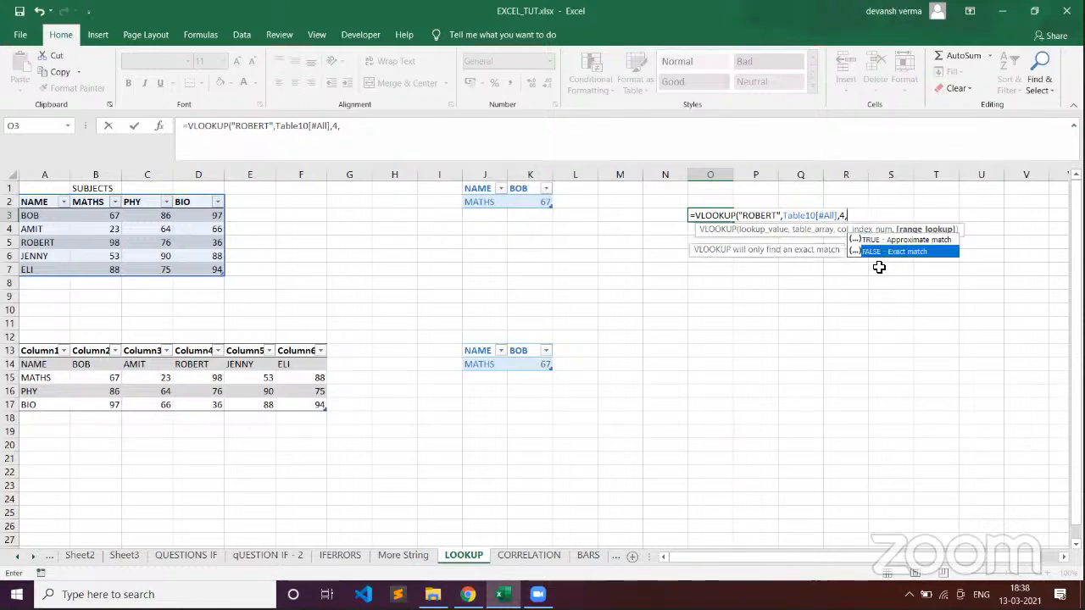
pyautogui.press('Return')
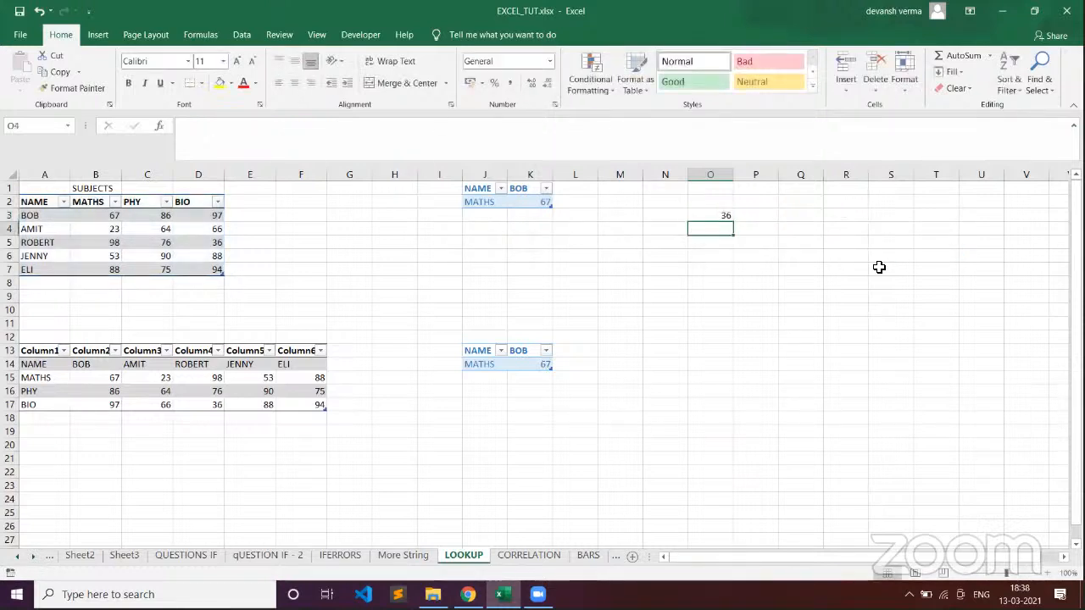
pyautogui.click(725, 215)
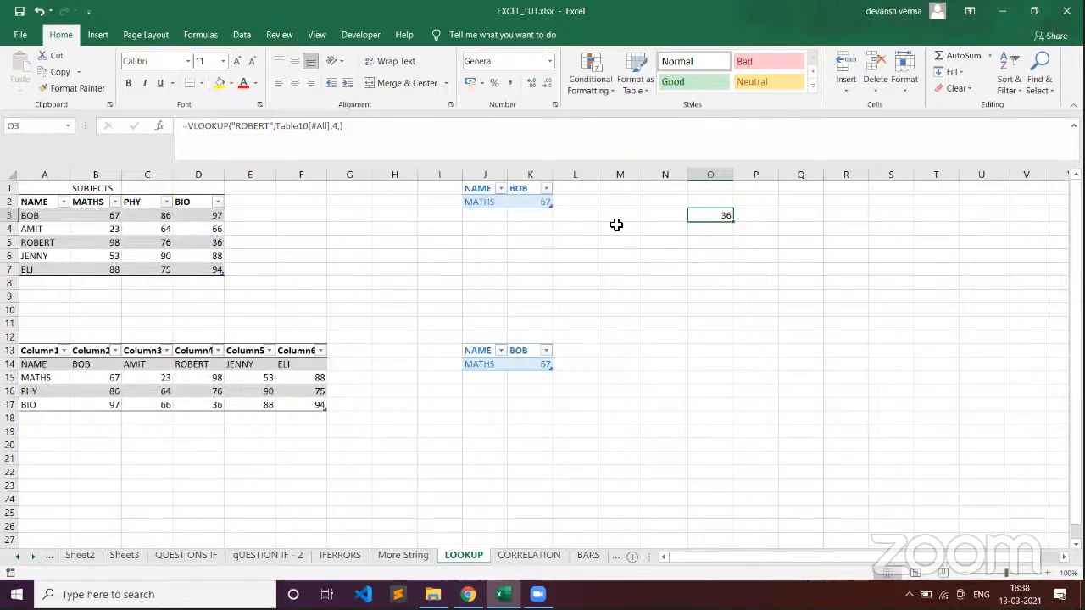
# - Start an HLOOKUP formula in O14 with the quoted student name from C14 as the lookup value
pyautogui.press('Down')
pyautogui.click(710, 273)
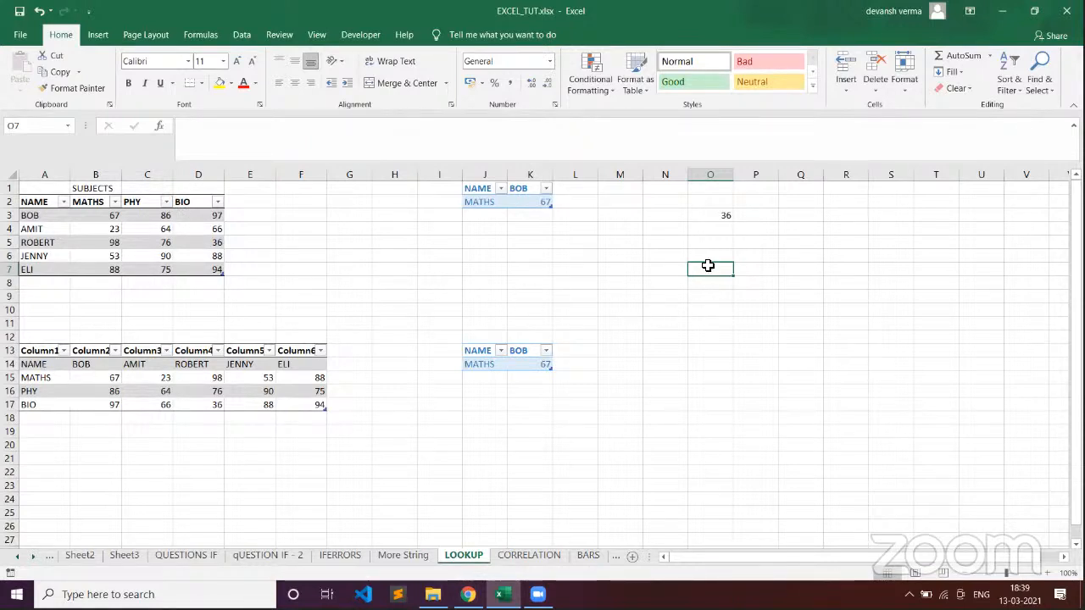
pyautogui.click(675, 353)
pyautogui.click(684, 363)
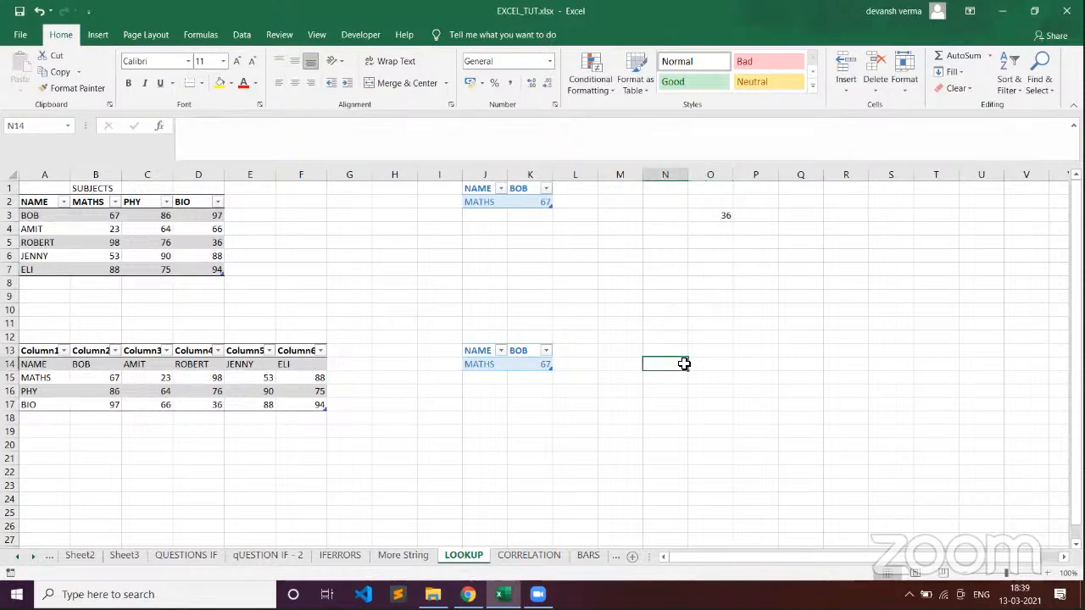
pyautogui.click(694, 363)
pyautogui.write('=')
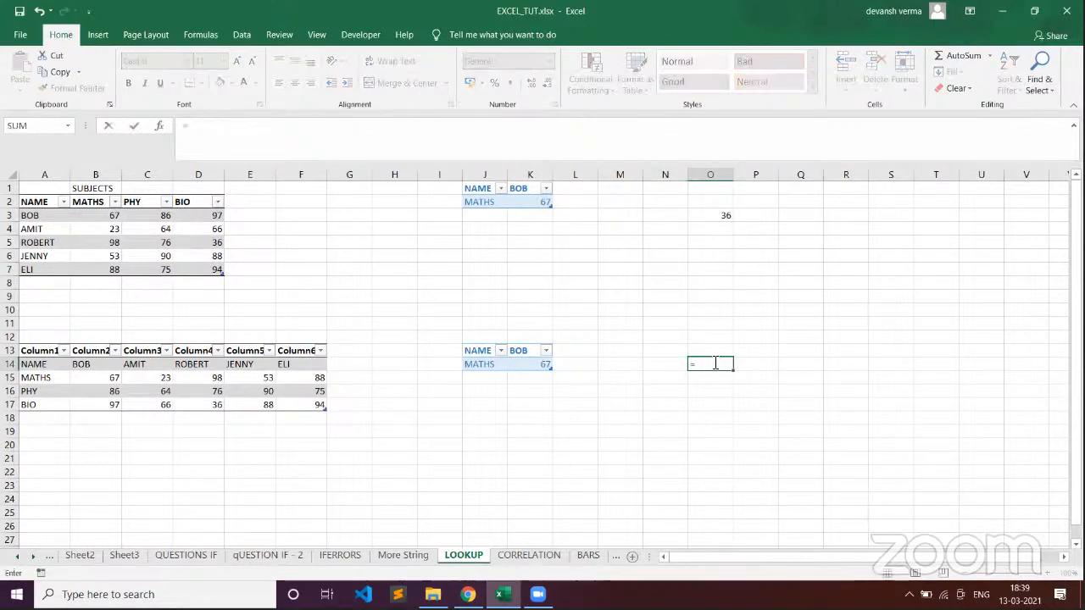
pyautogui.write('HLOO')
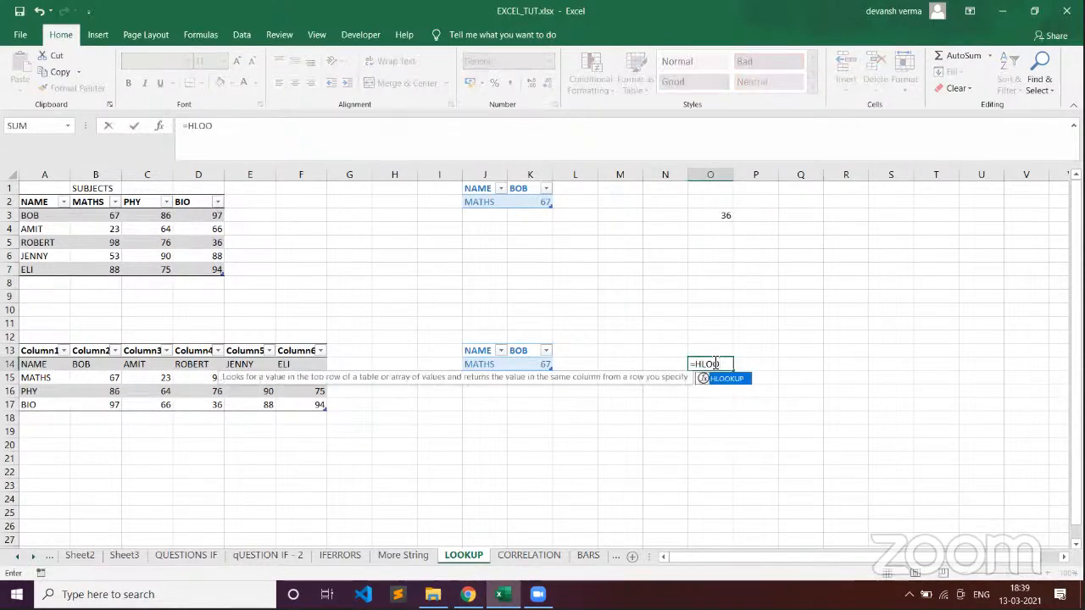
pyautogui.write('KUP(')
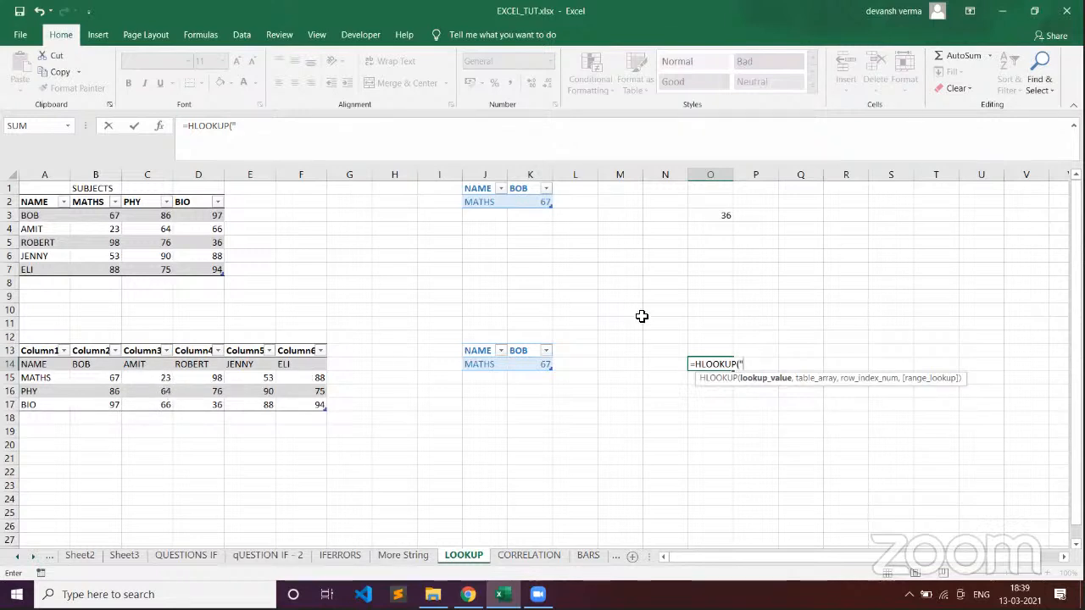
pyautogui.write('AMIT",')
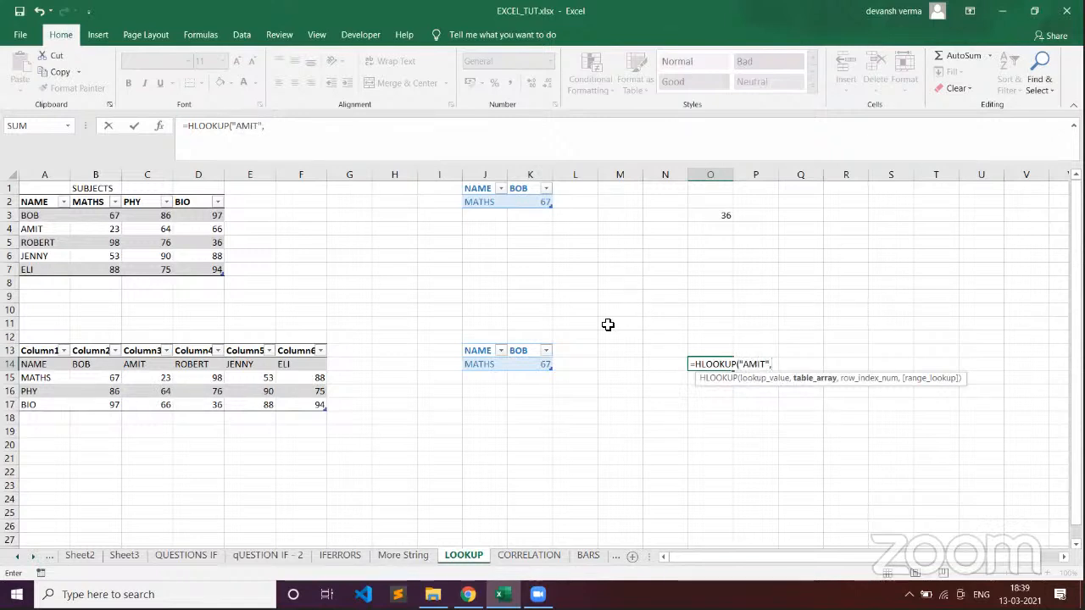
# - Complete O14's HLOOKUP with table A14:F17, row index 3 and an empty range_lookup argument
pyautogui.moveTo(37, 365); pyautogui.dragTo(316, 406)
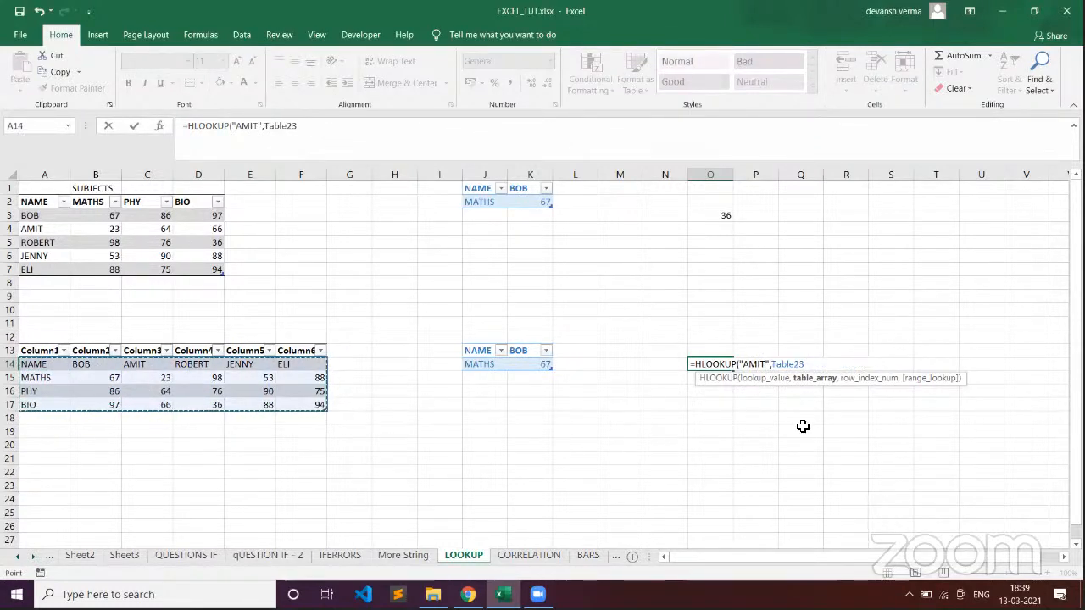
pyautogui.write(',3')
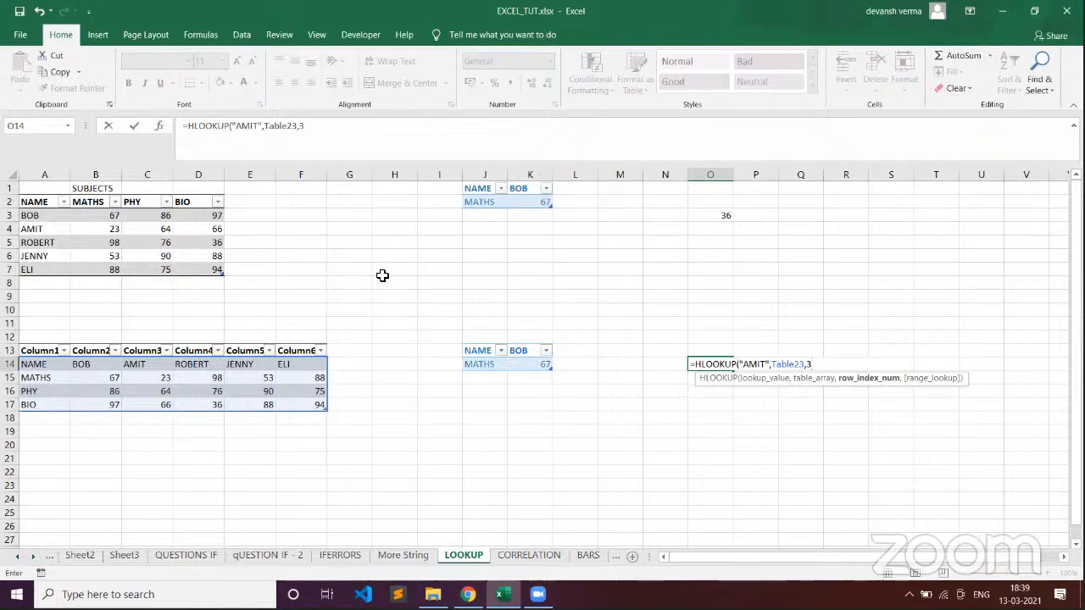
pyautogui.write(',')
pyautogui.press('Down')
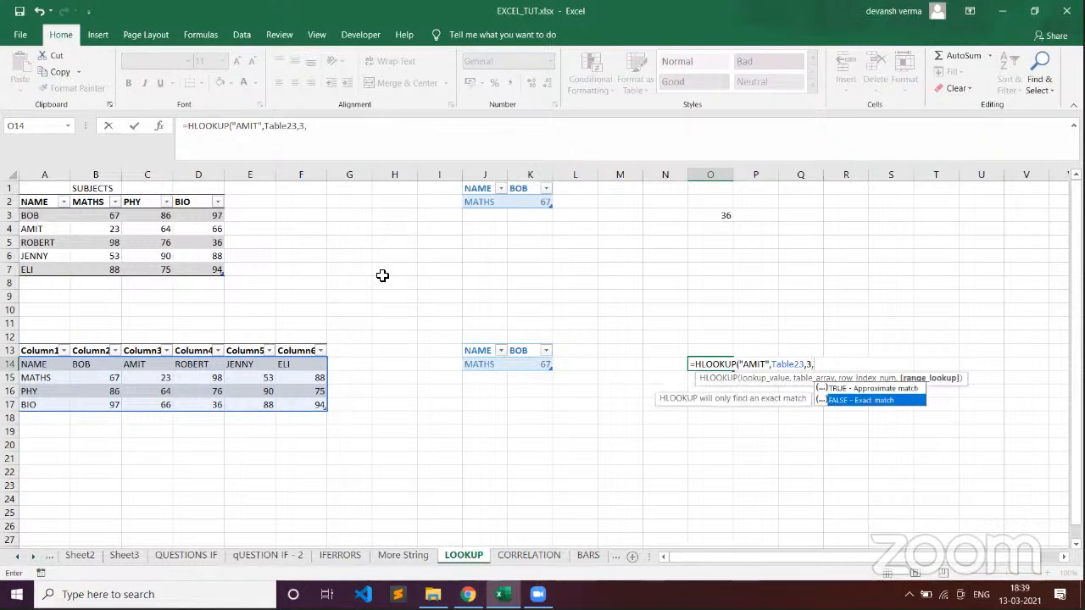
pyautogui.press('Tab')
pyautogui.press('Return')
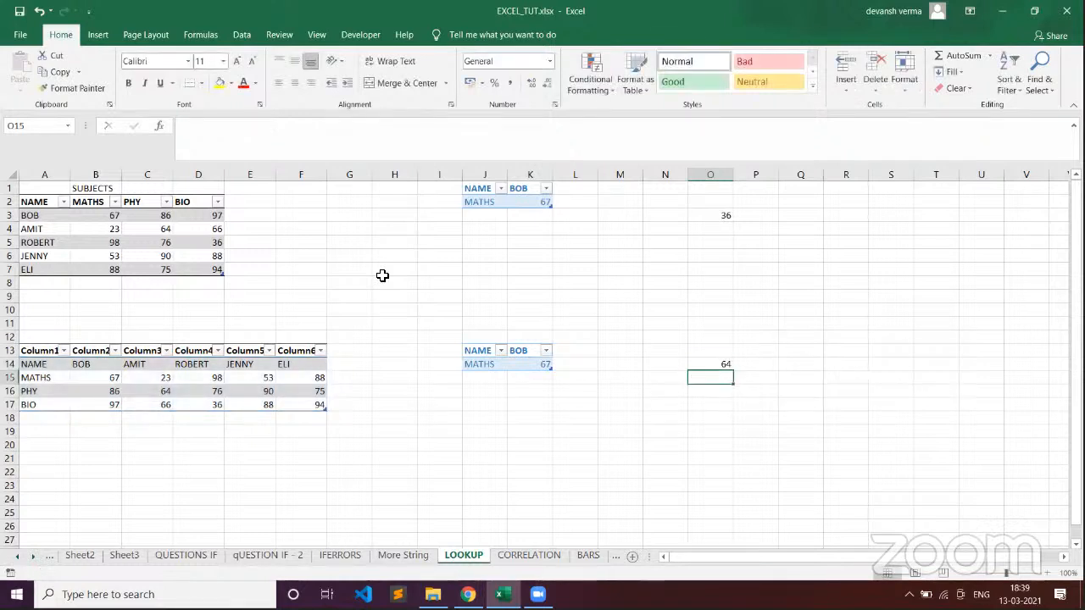
# - Compare O14's HLOOKUP result with the PHY mark in C16 and review the formula's arguments
pyautogui.click(708, 366)
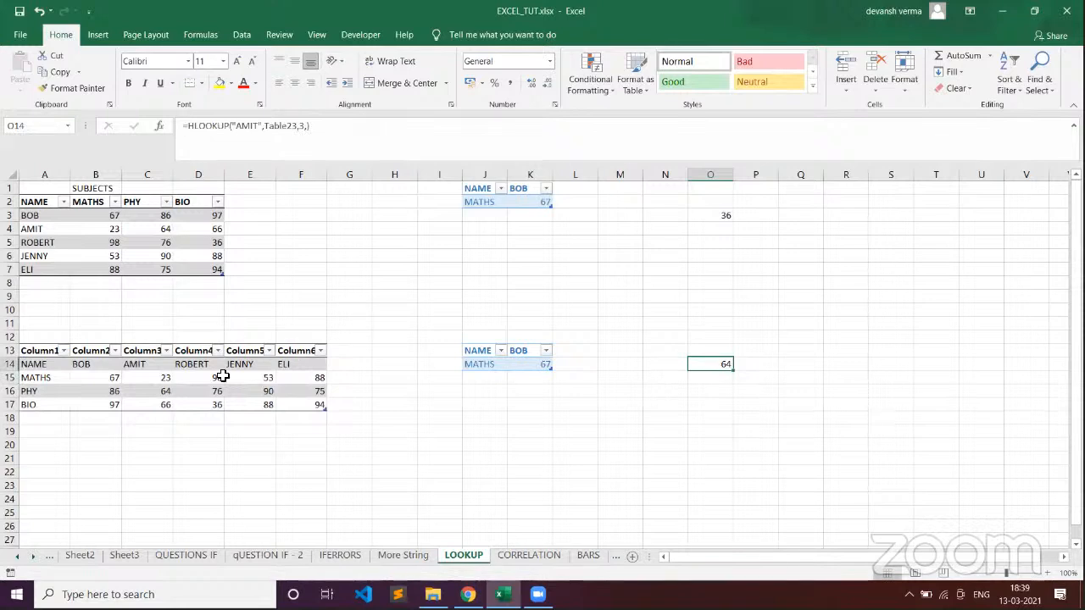
pyautogui.click(154, 392)
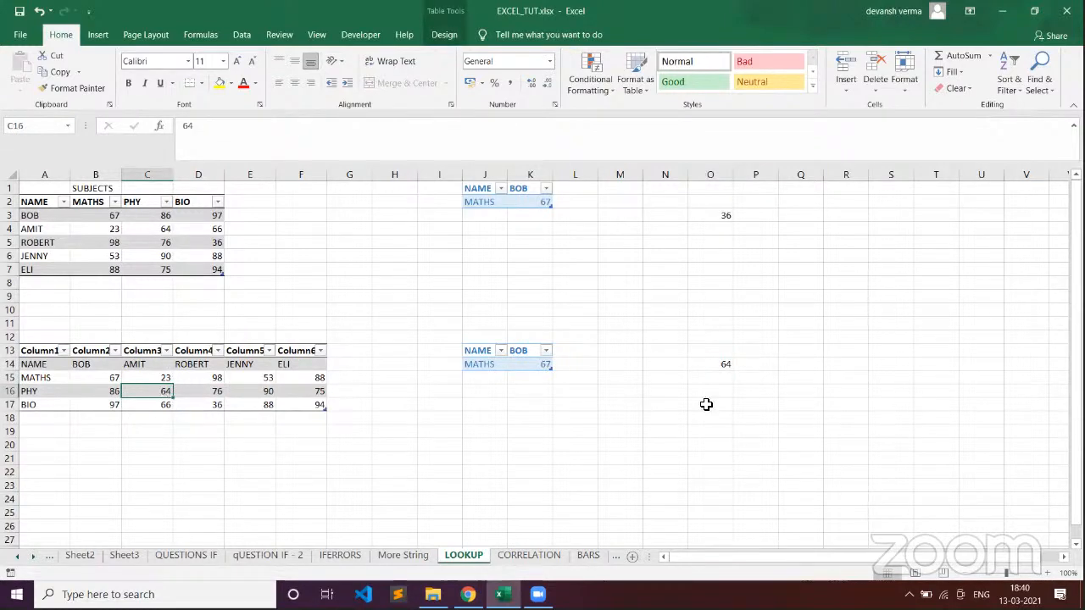
pyautogui.click(713, 363)
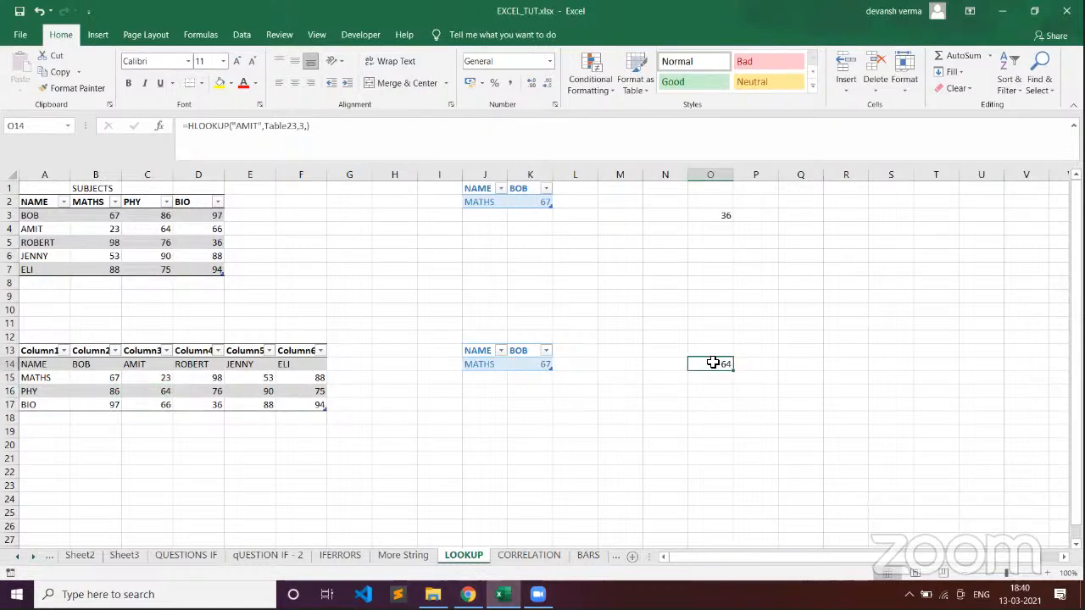
pyautogui.doubleClick(712, 363)
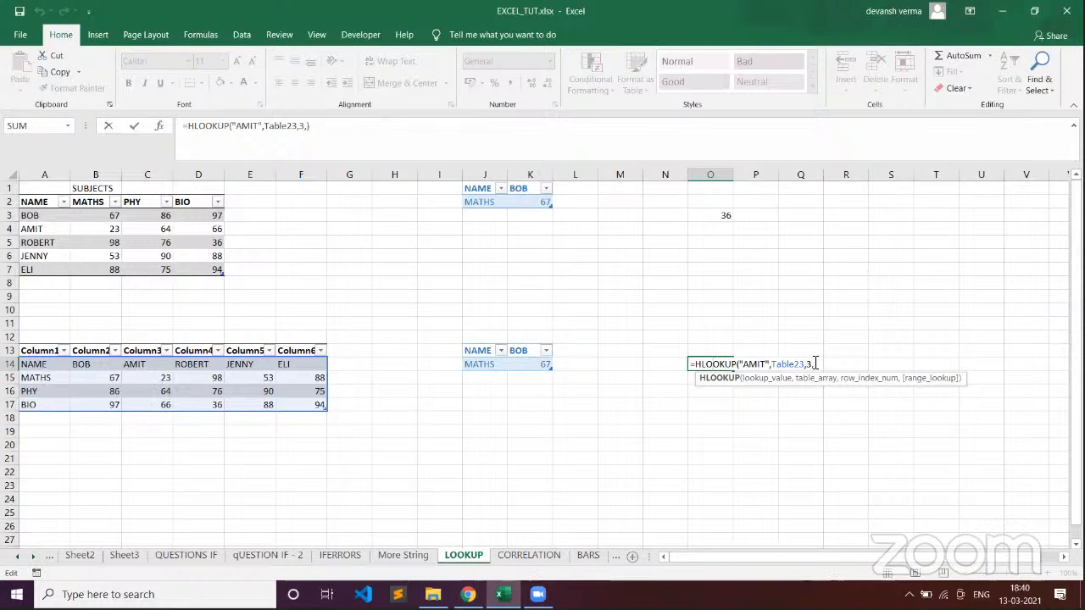
pyautogui.press('Return')
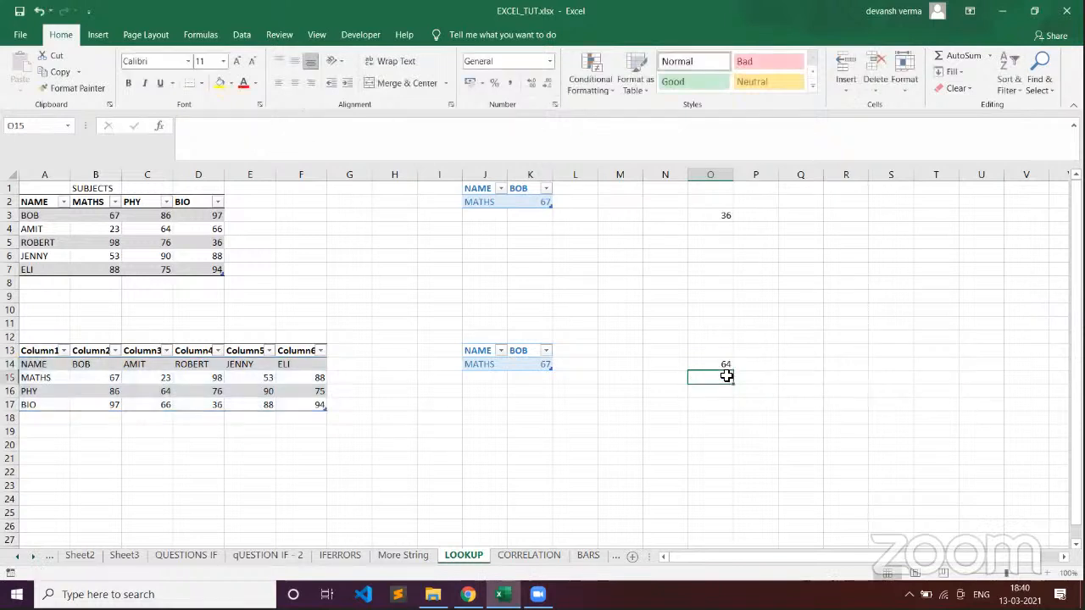
# - Enter an HLOOKUP in O16 for the quoted name from F14, using table A14:F17, row index 1 and an empty range_lookup argument
pyautogui.click(723, 392)
pyautogui.write('=')
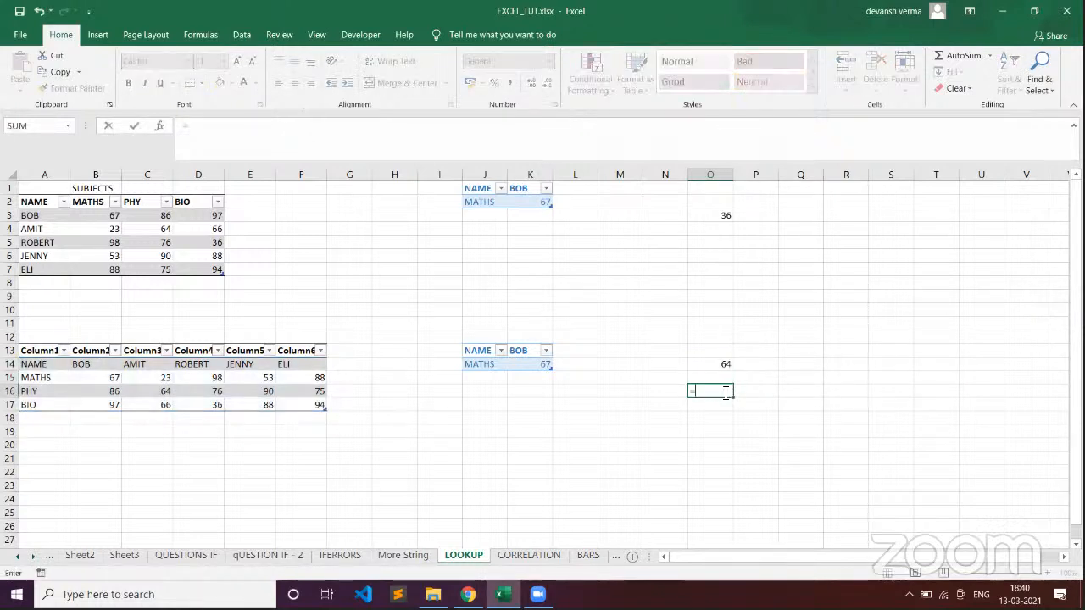
pyautogui.write('HLOOKUP')
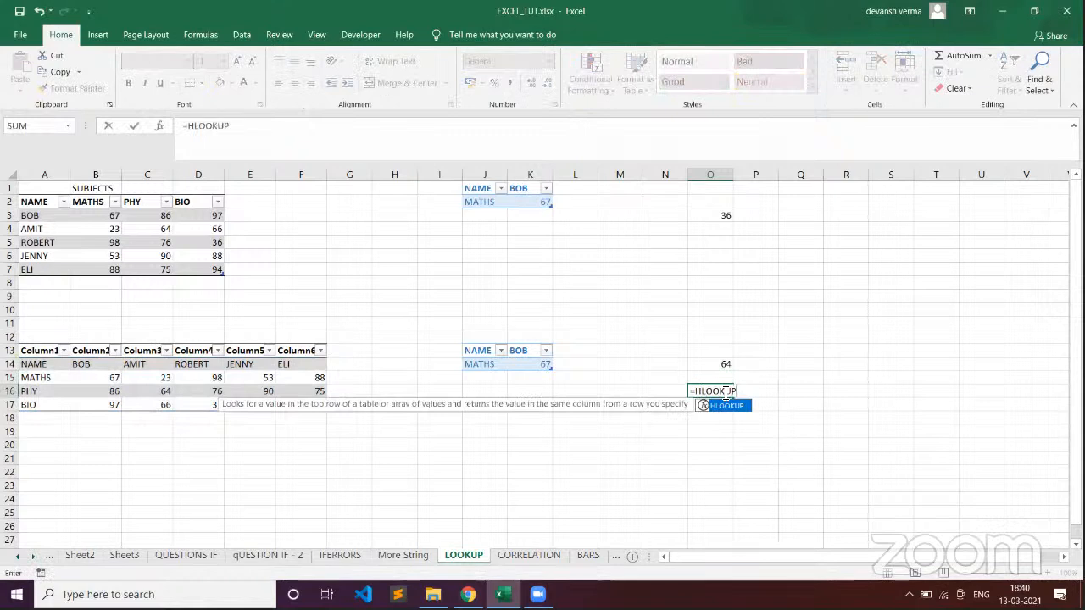
pyautogui.write('("El')
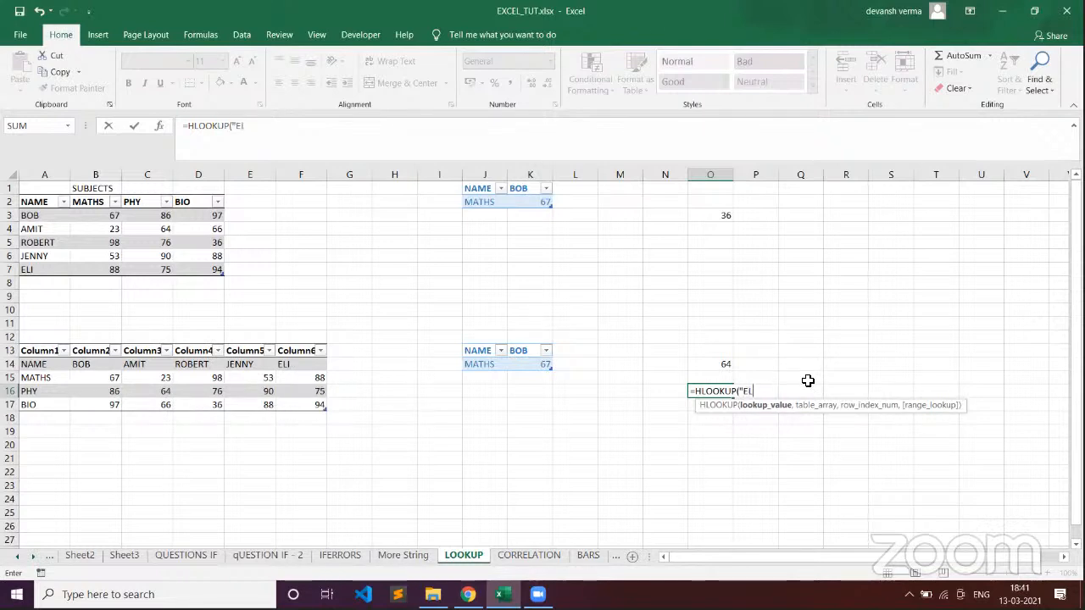
pyautogui.write('I",')
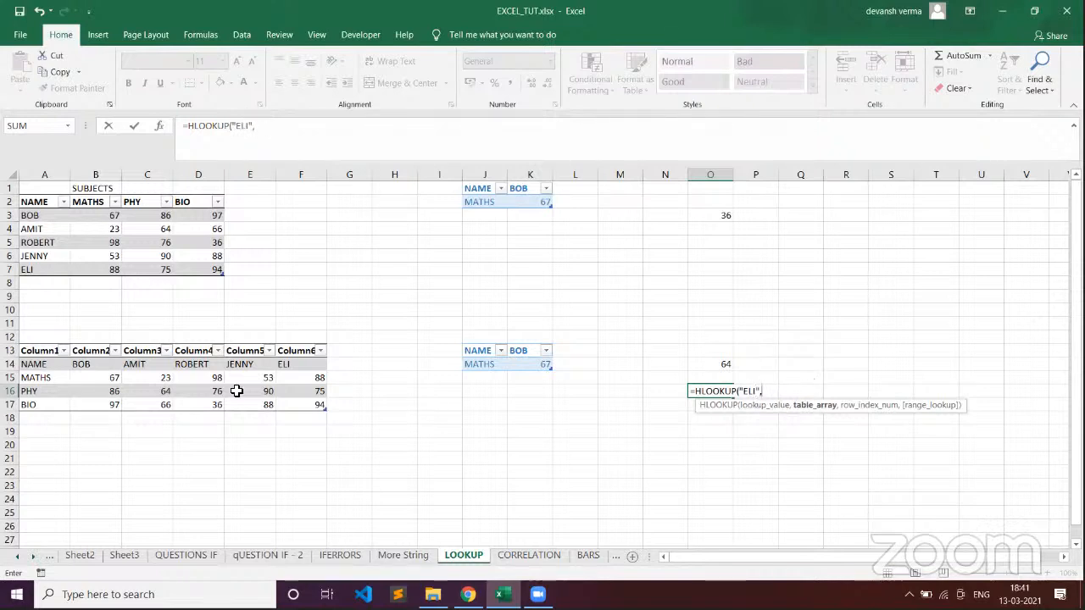
pyautogui.moveTo(36, 363); pyautogui.dragTo(316, 400)
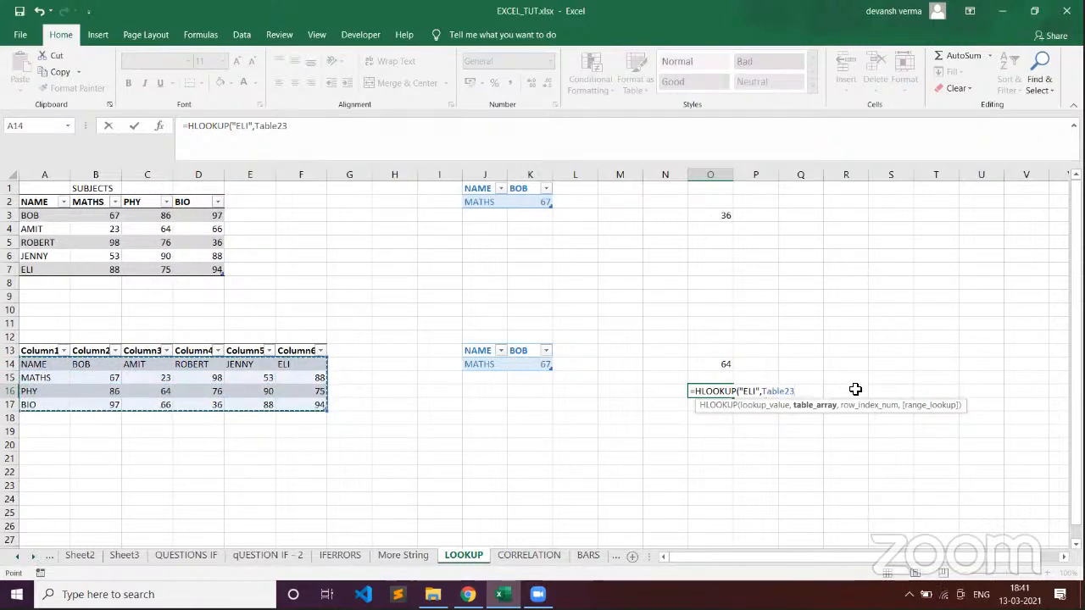
pyautogui.write(',')
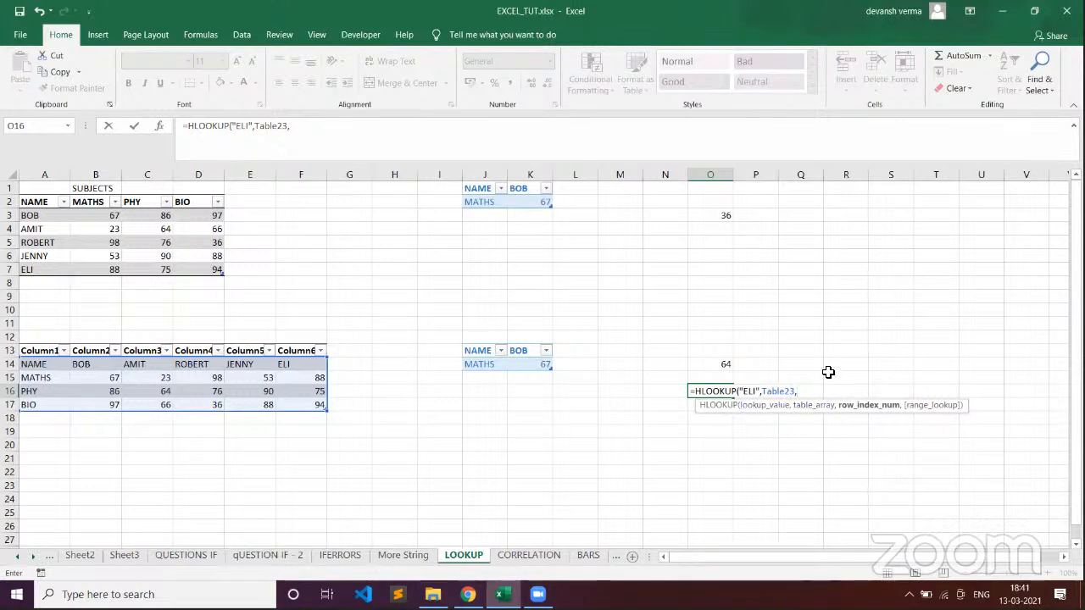
pyautogui.write('1,')
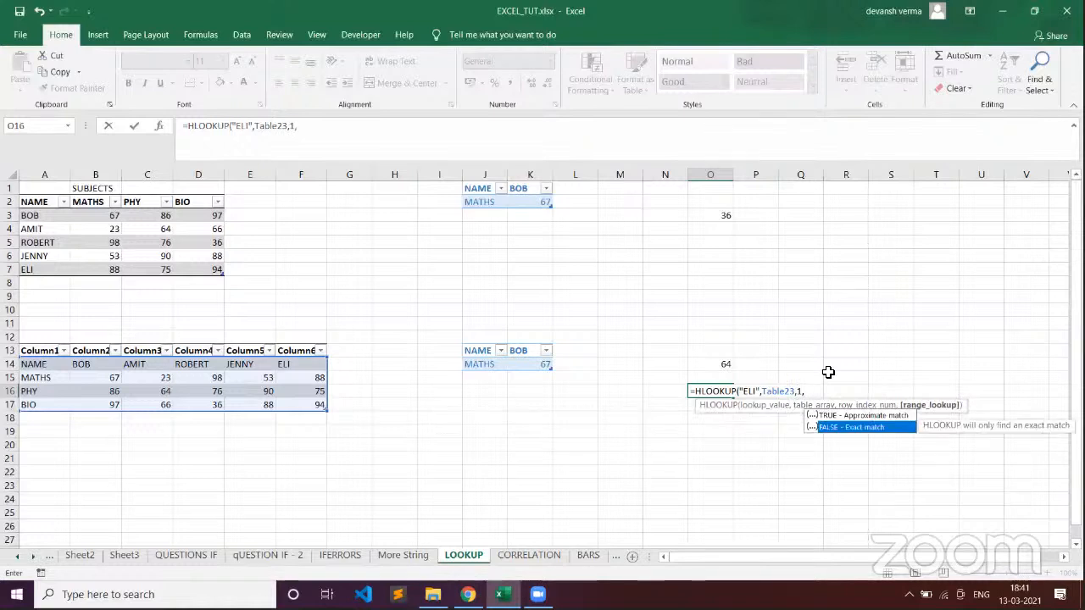
pyautogui.press('Return')
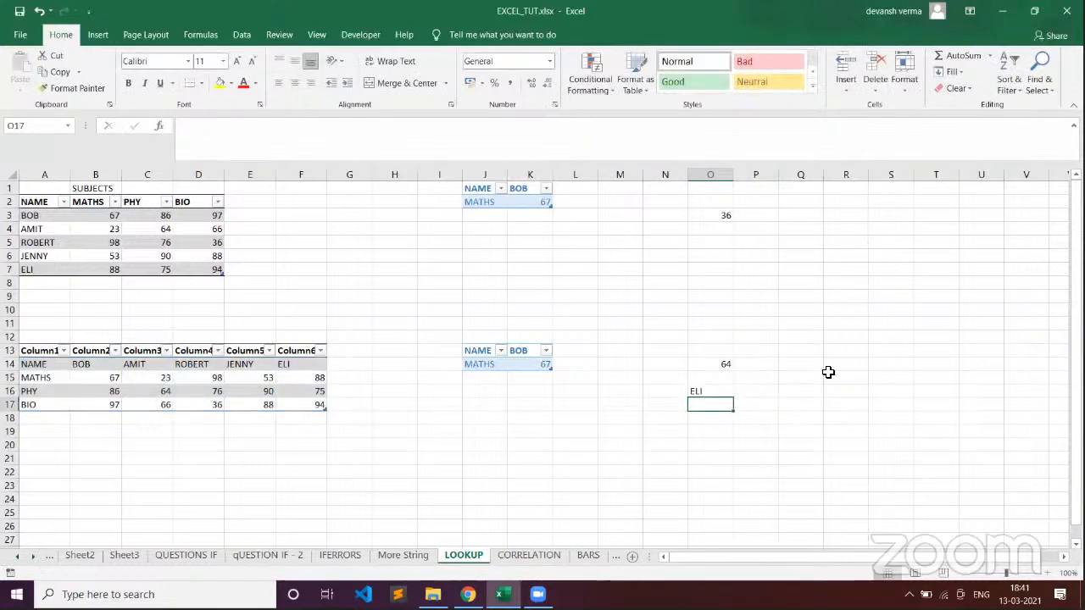
# - Change O16's HLOOKUP formula to row index 2 and remove its empty range_lookup argument
pyautogui.click(700, 392)
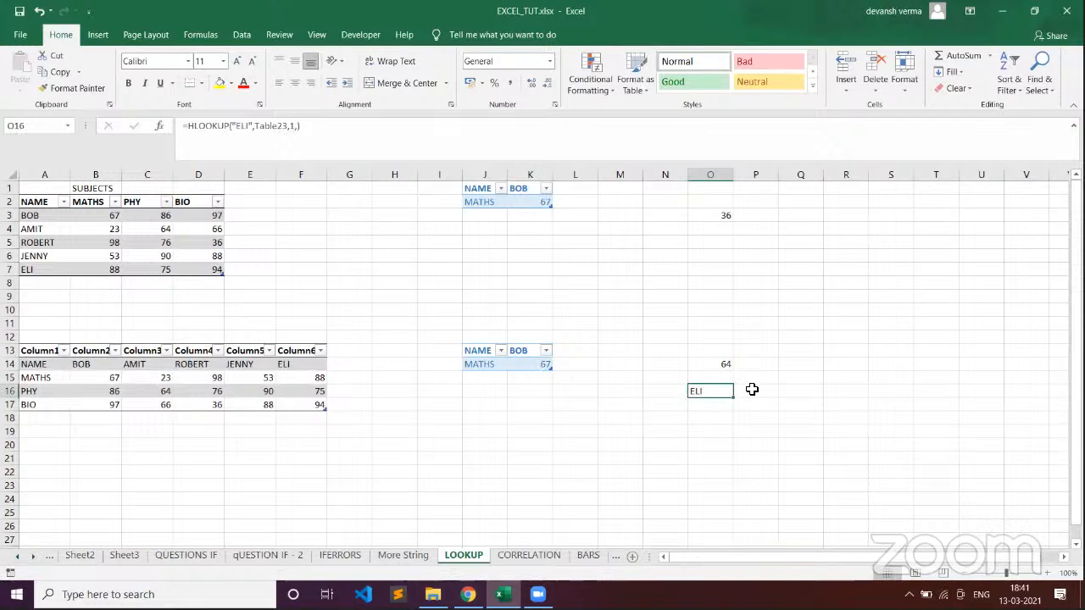
pyautogui.doubleClick(700, 391)
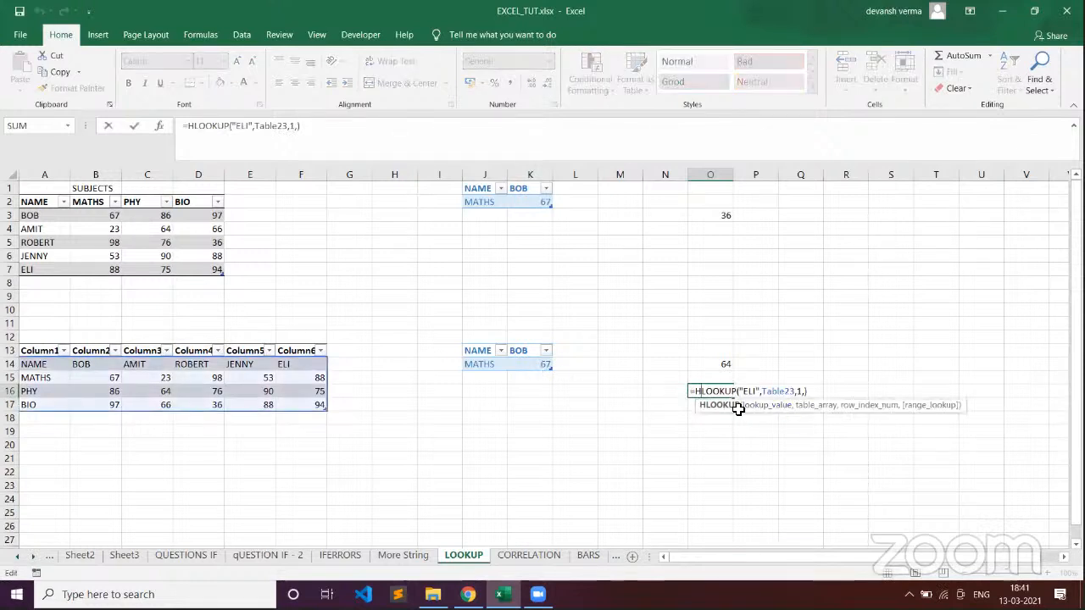
pyautogui.click(803, 392)
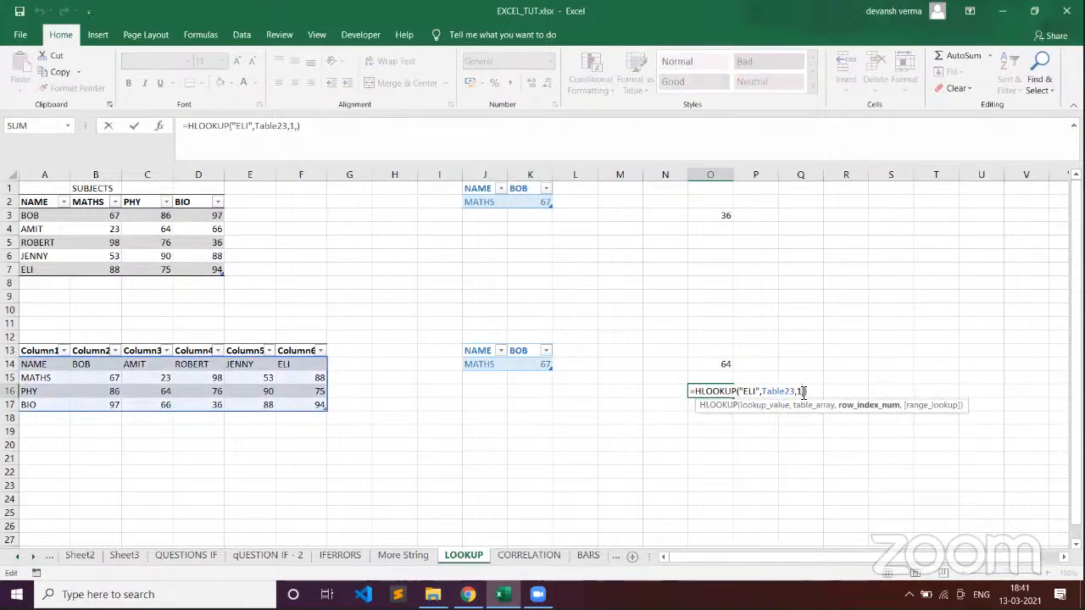
pyautogui.doubleClick(731, 365)
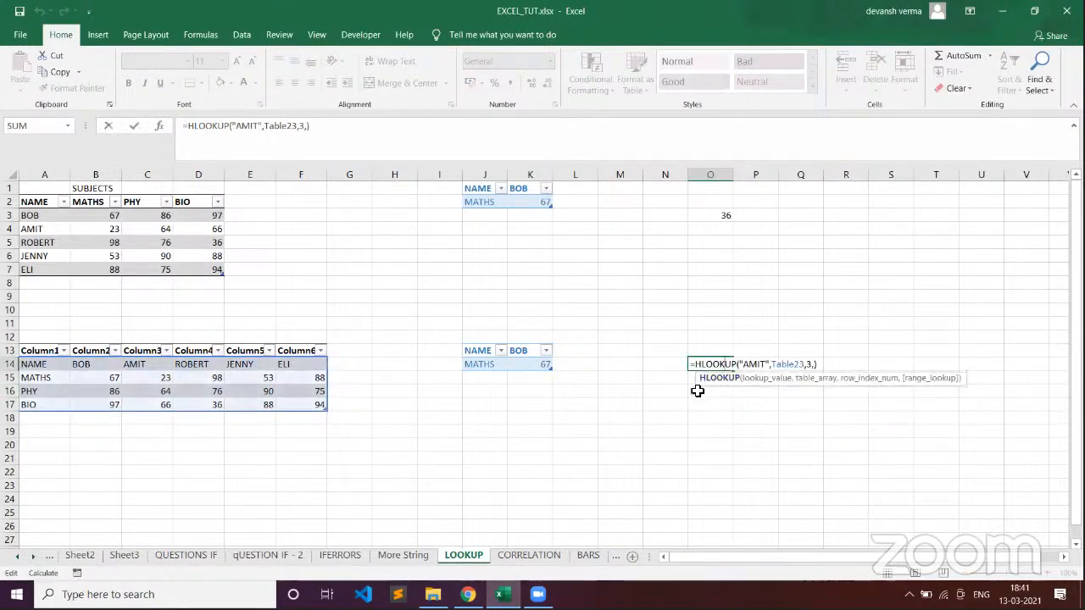
pyautogui.click(697, 391)
pyautogui.doubleClick(697, 391)
pyautogui.click(767, 393)
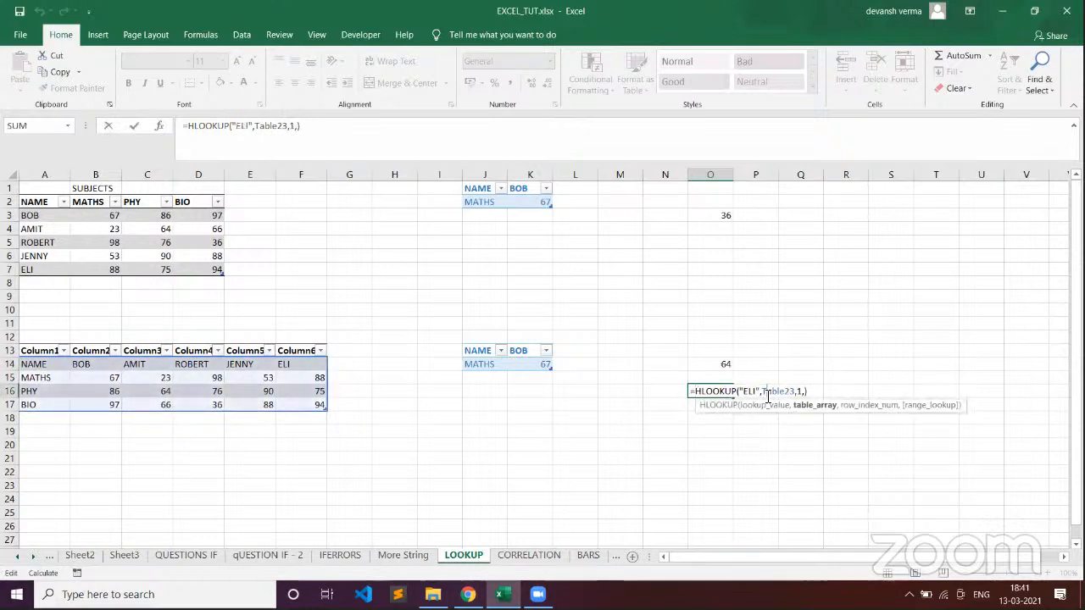
pyautogui.click(803, 393)
pyautogui.press('Right')
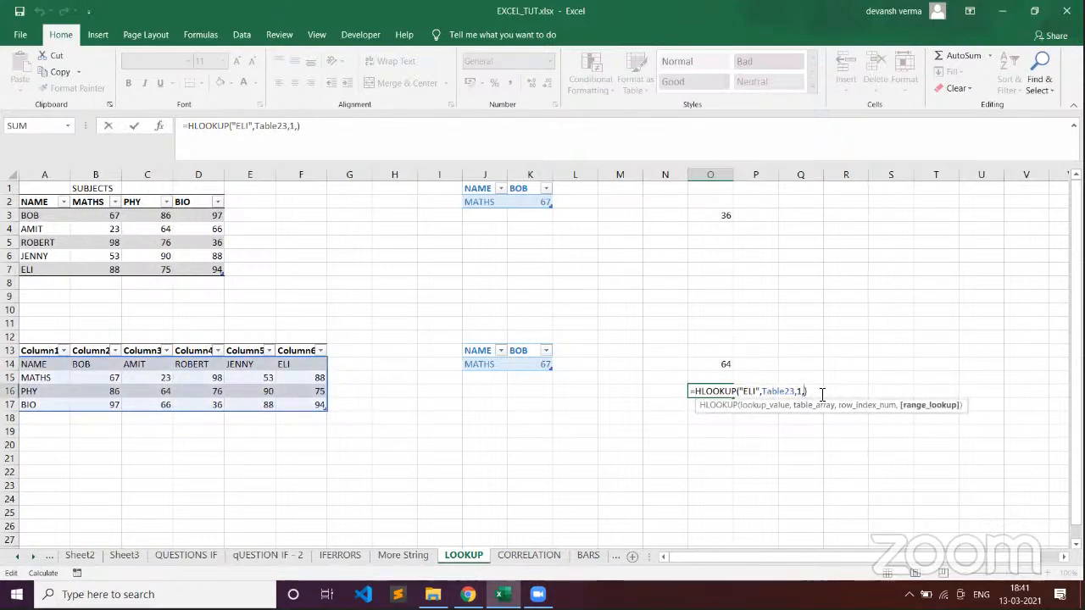
pyautogui.press('BackSpace')
pyautogui.press('BackSpace')
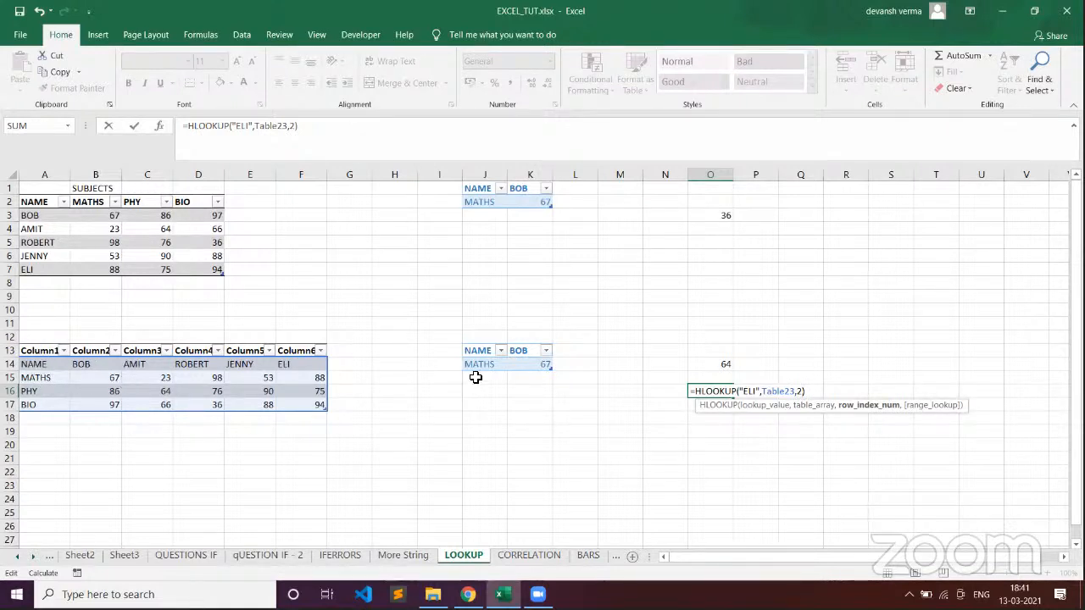
pyautogui.press('Return')
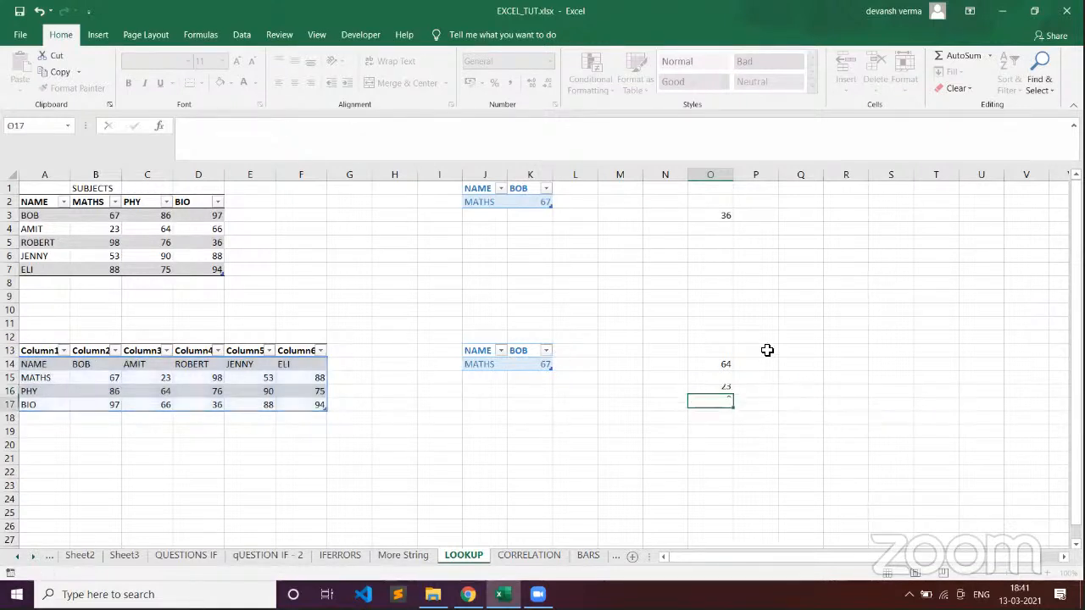
# - Add an empty range_lookup argument after the row index in O16's HLOOKUP formula
pyautogui.click(725, 392)
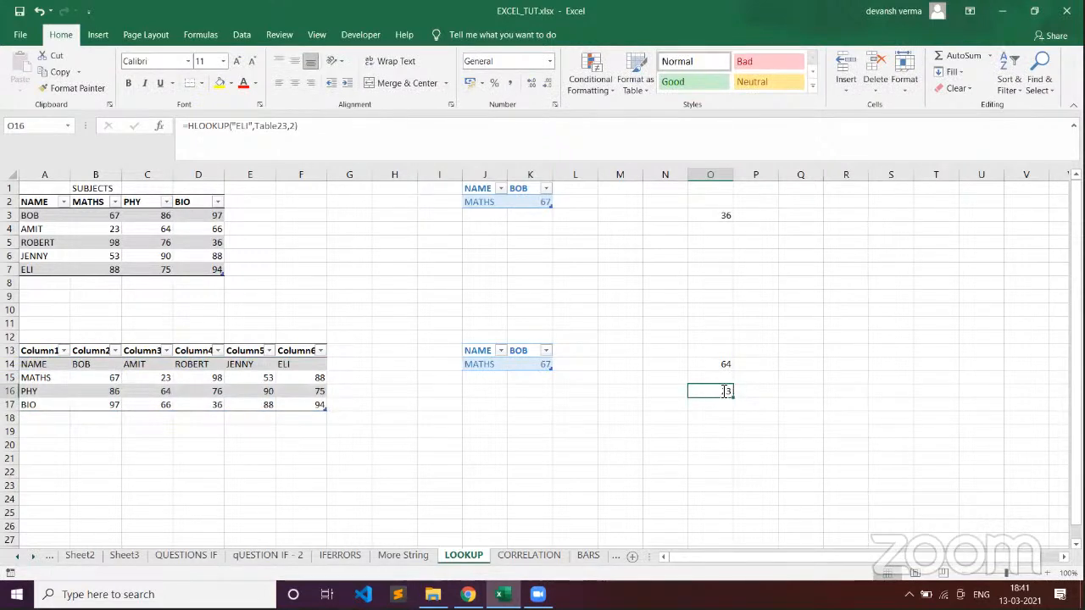
pyautogui.doubleClick(726, 391)
pyautogui.doubleClick(746, 392)
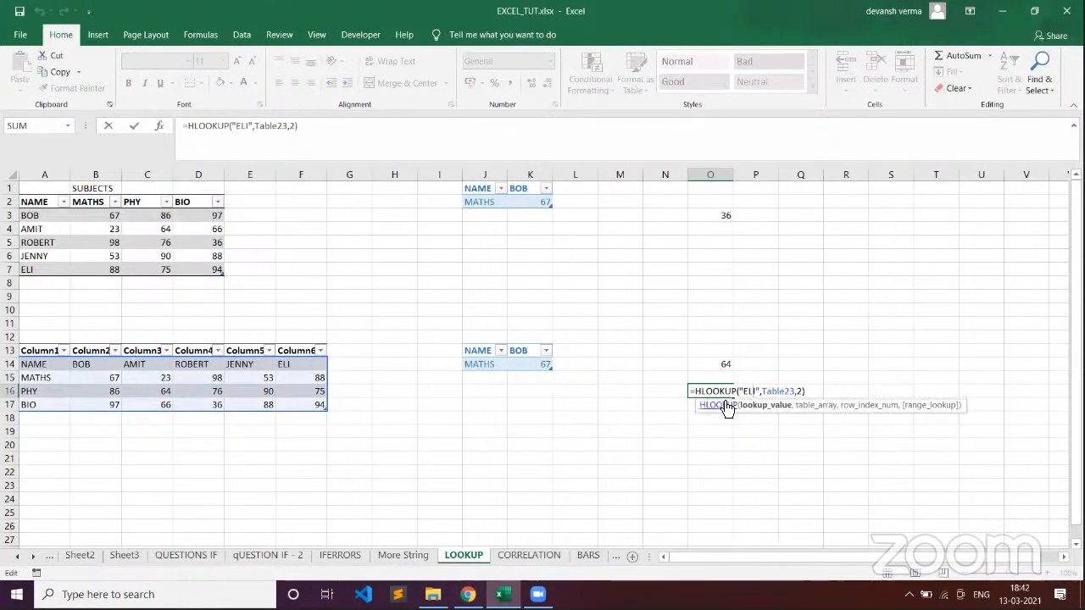
pyautogui.click(803, 390)
pyautogui.write(',')
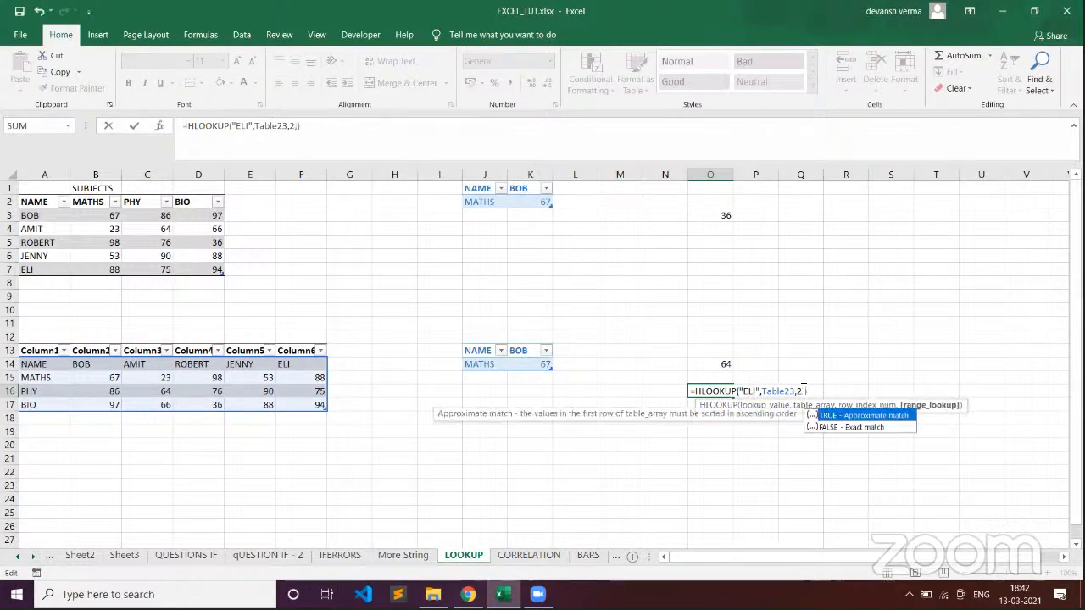
pyautogui.press('Down')
pyautogui.press('Return')
pyautogui.click(716, 390)
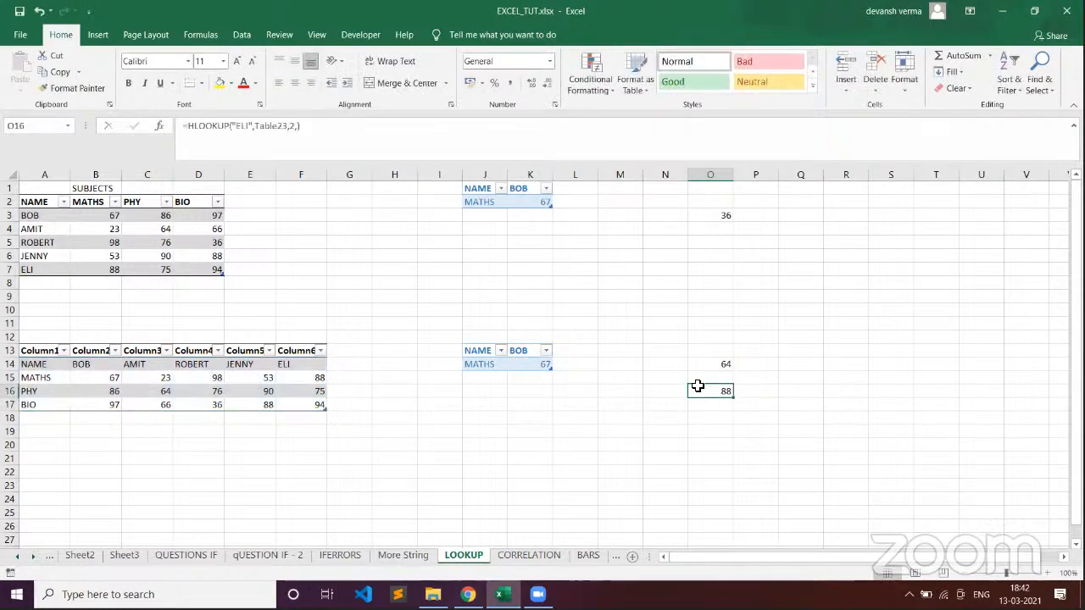
# - Rebuild O16's HLOOKUP for the quoted name from F14, using table A14:F17, row index 2 and an empty range_lookup argument
pyautogui.click(306, 377)
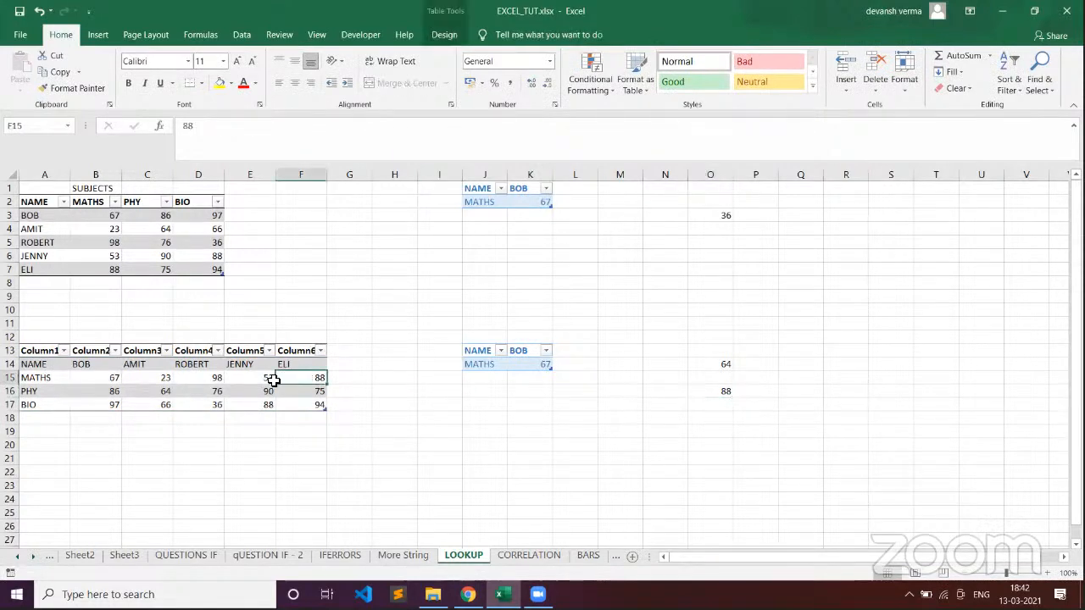
pyautogui.doubleClick(722, 392)
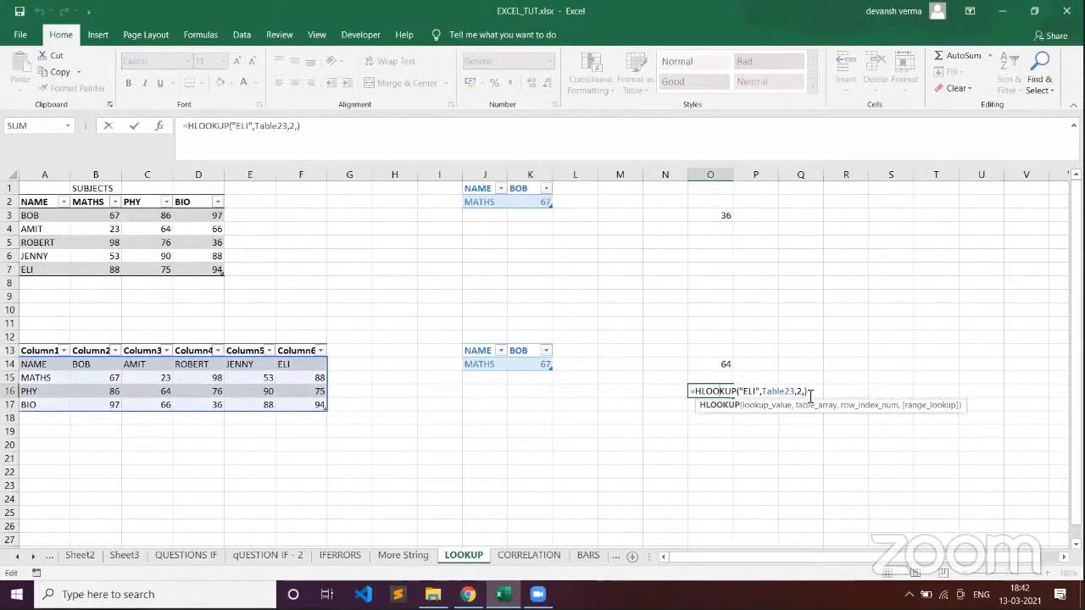
pyautogui.press('BackSpace')
pyautogui.press('BackSpace')
pyautogui.press('BackSpace')
pyautogui.press('BackSpace')
pyautogui.press('BackSpace')
pyautogui.press('BackSpace')
pyautogui.press('BackSpace')
pyautogui.press('BackSpace')
pyautogui.press('BackSpace')
pyautogui.press('BackSpace')
pyautogui.press('BackSpace')
pyautogui.press('BackSpace')
pyautogui.press('BackSpace')
pyautogui.press('BackSpace')
pyautogui.press('BackSpace')
pyautogui.press('BackSpace')
pyautogui.press('BackSpace')
pyautogui.press('BackSpace')
pyautogui.press('BackSpace')
pyautogui.press('BackSpace')
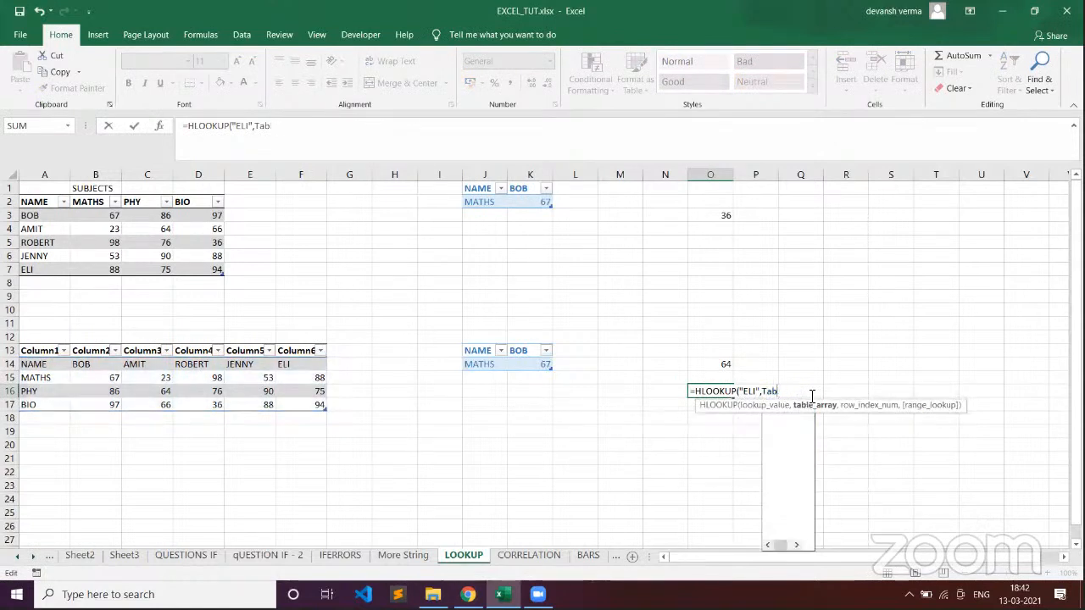
pyautogui.press('BackSpace')
pyautogui.press('BackSpace')
pyautogui.press('BackSpace')
pyautogui.press('BackSpace')
pyautogui.write('HLOOK')
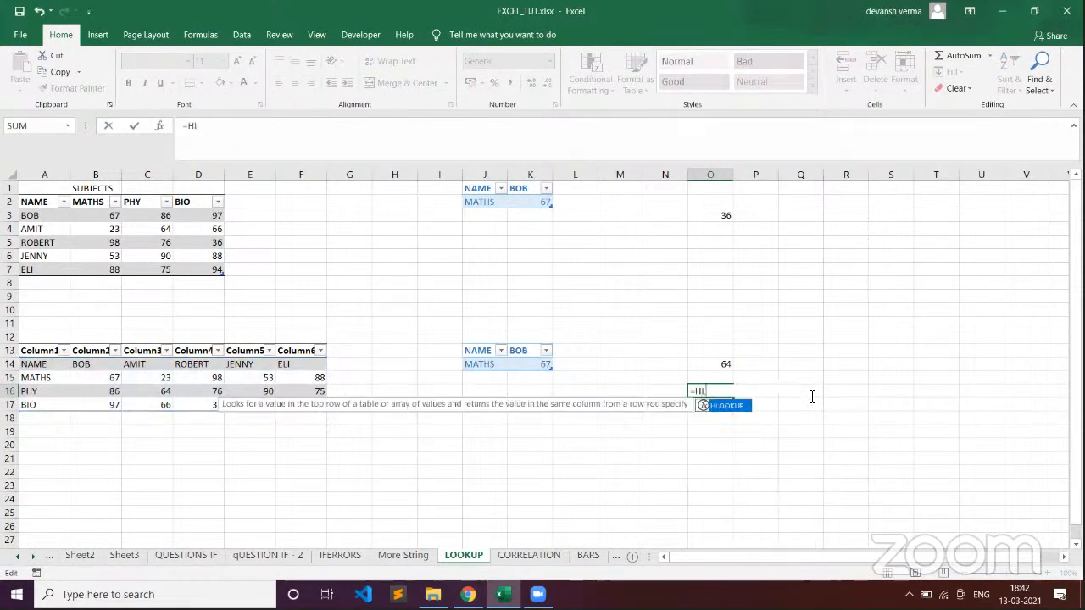
pyautogui.write('UP(')
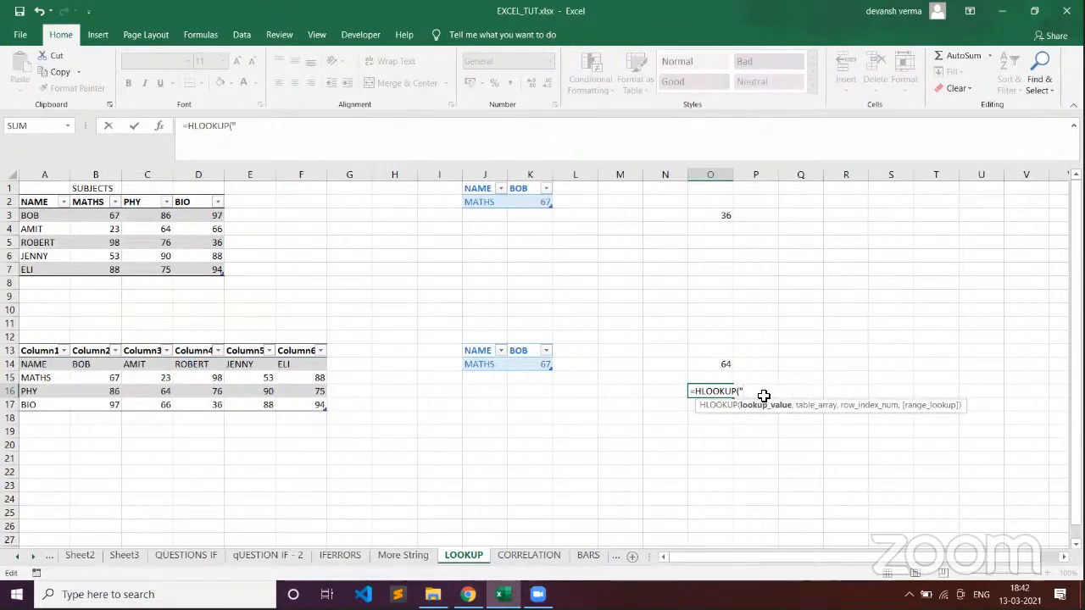
pyautogui.write('"ELI",')
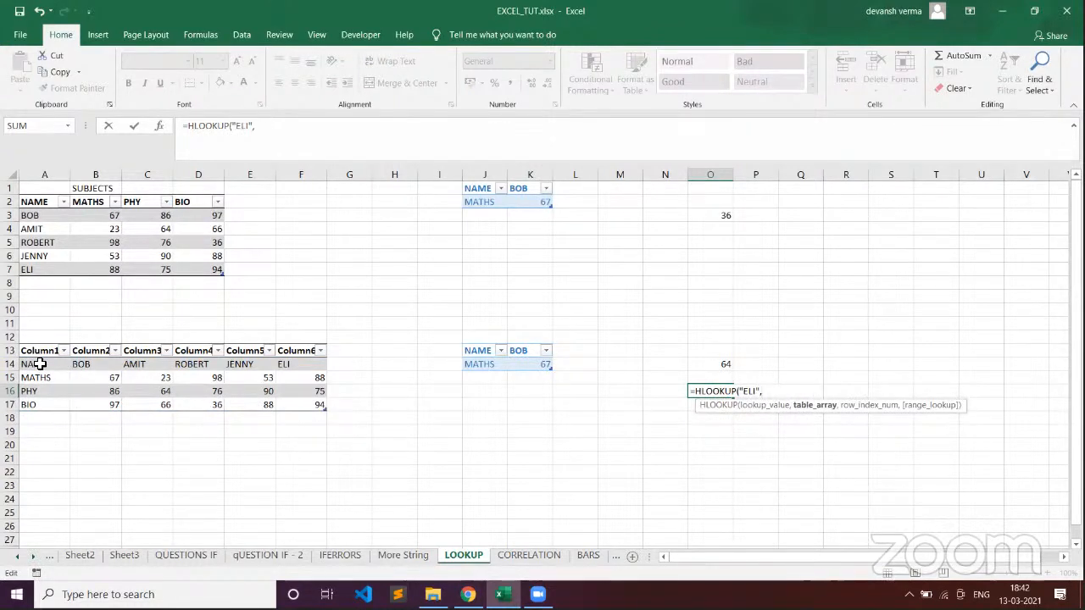
pyautogui.moveTo(40, 364); pyautogui.dragTo(307, 405)
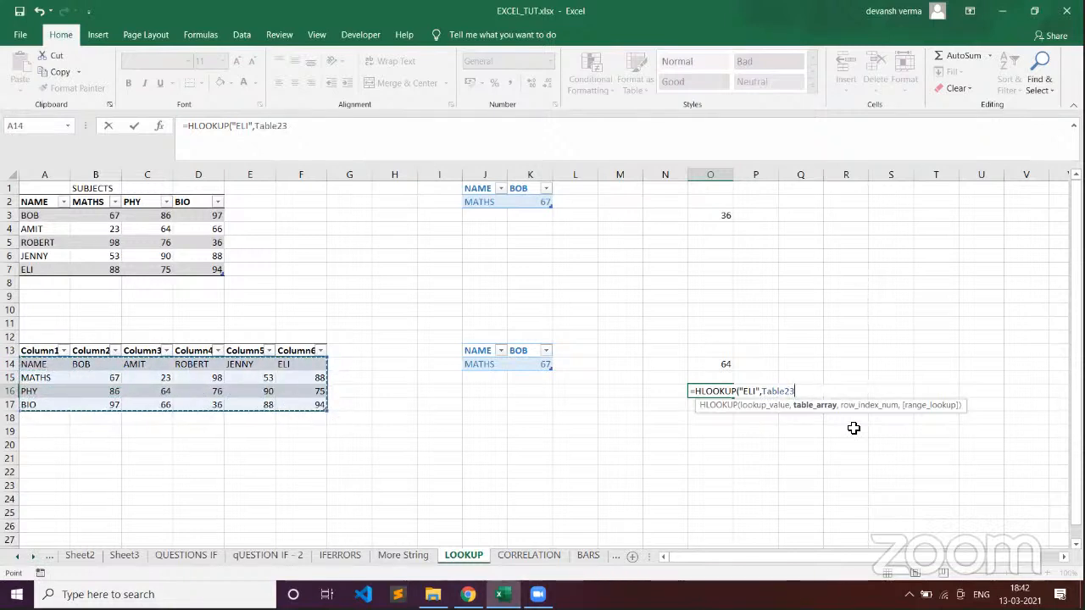
pyautogui.write(',')
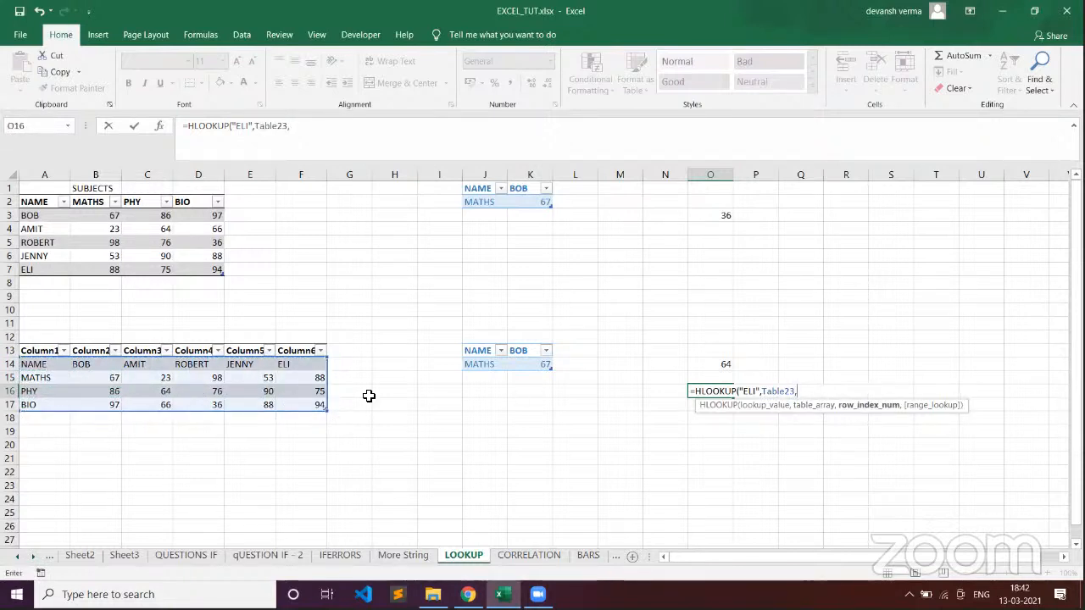
pyautogui.write('2,')
pyautogui.press('Return')
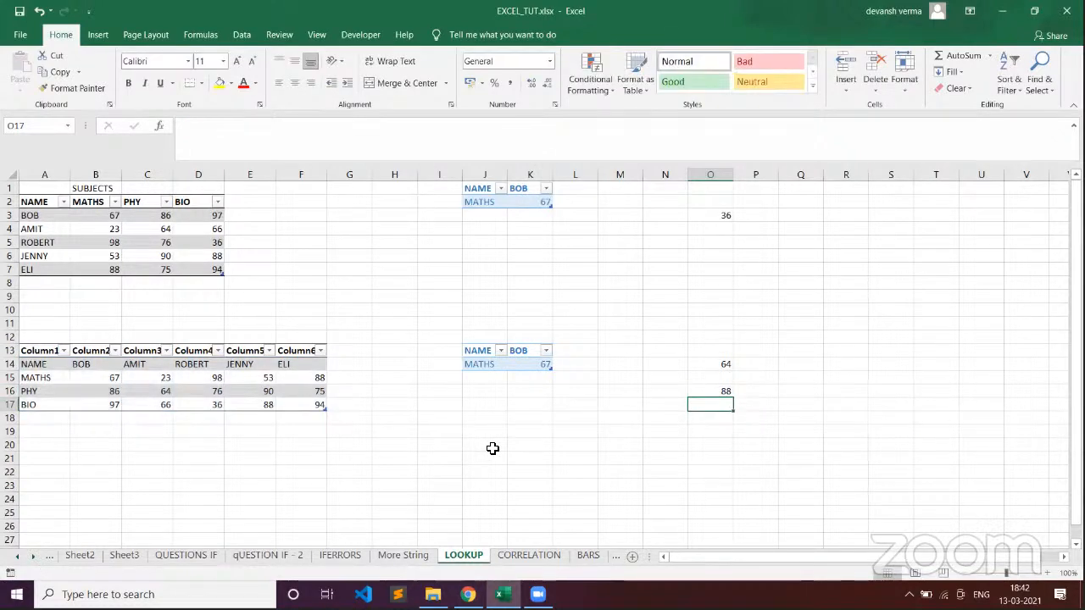
# - Try to look up two rows at once by entering [2,3] as the row index in O16's HLOOKUP
pyautogui.click(713, 392)
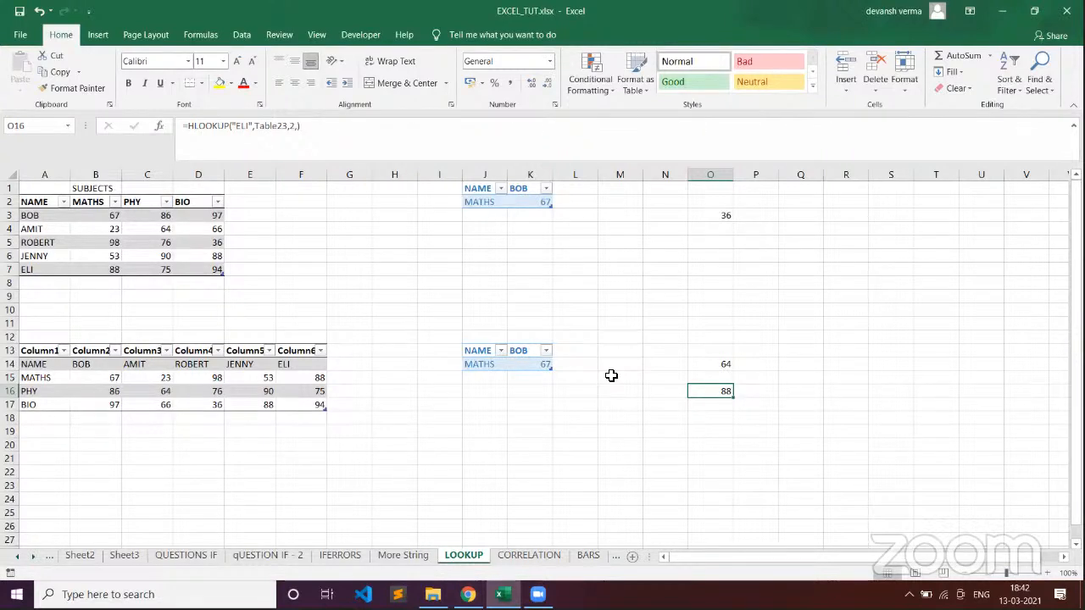
pyautogui.doubleClick(706, 391)
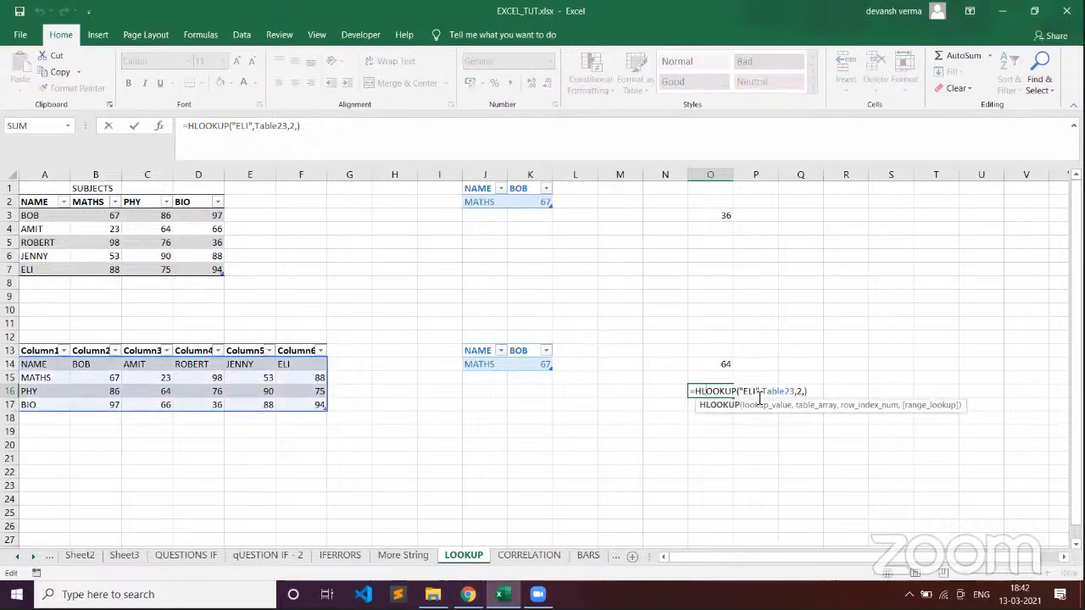
pyautogui.click(799, 391)
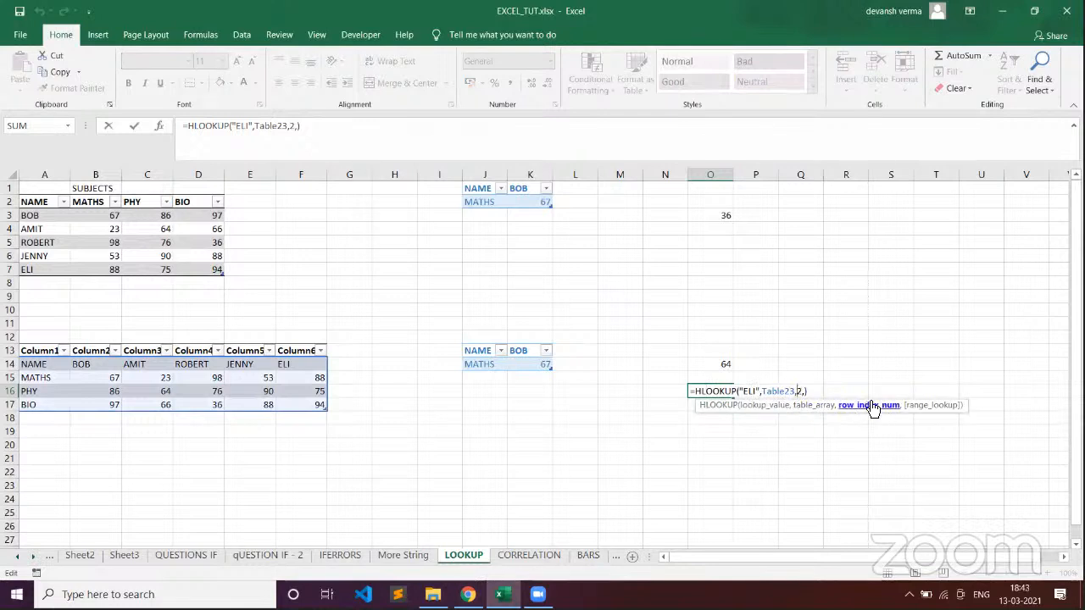
pyautogui.click(873, 405)
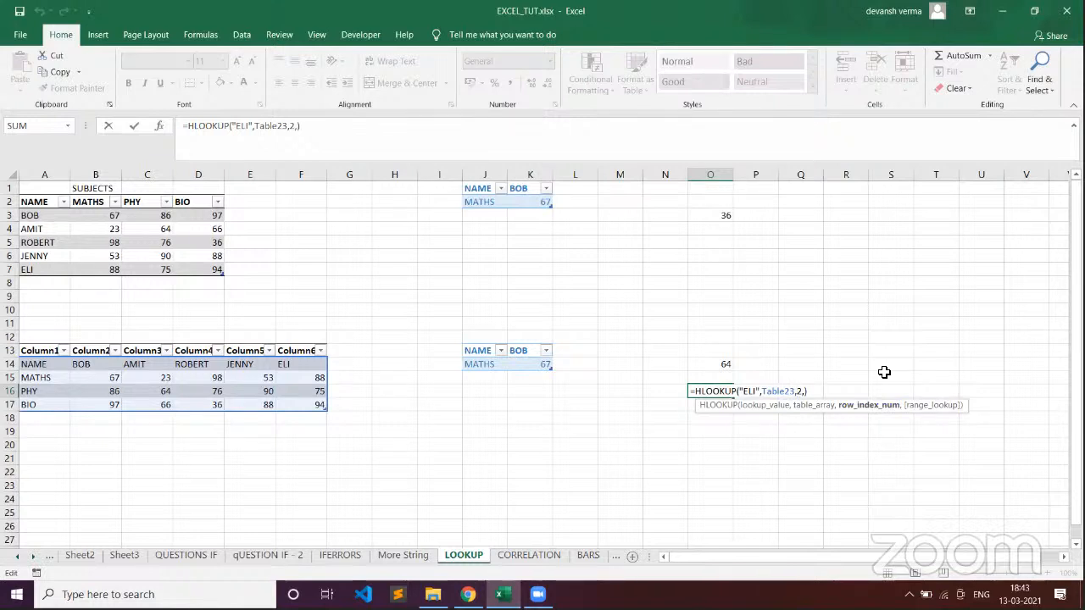
pyautogui.write('{')
pyautogui.write('3},')
pyautogui.press('Return')
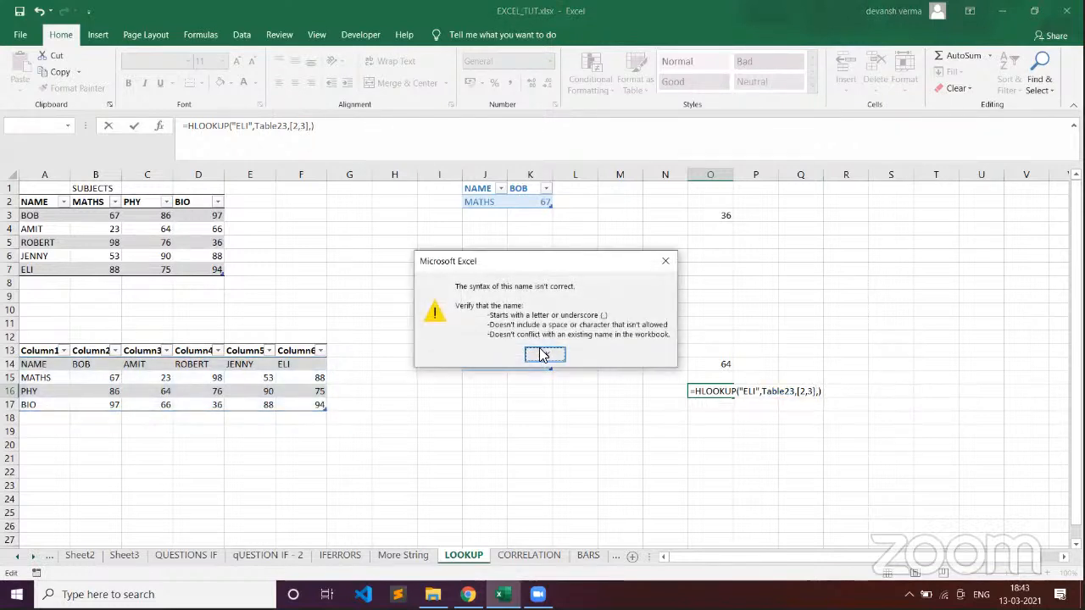
pyautogui.click(544, 354)
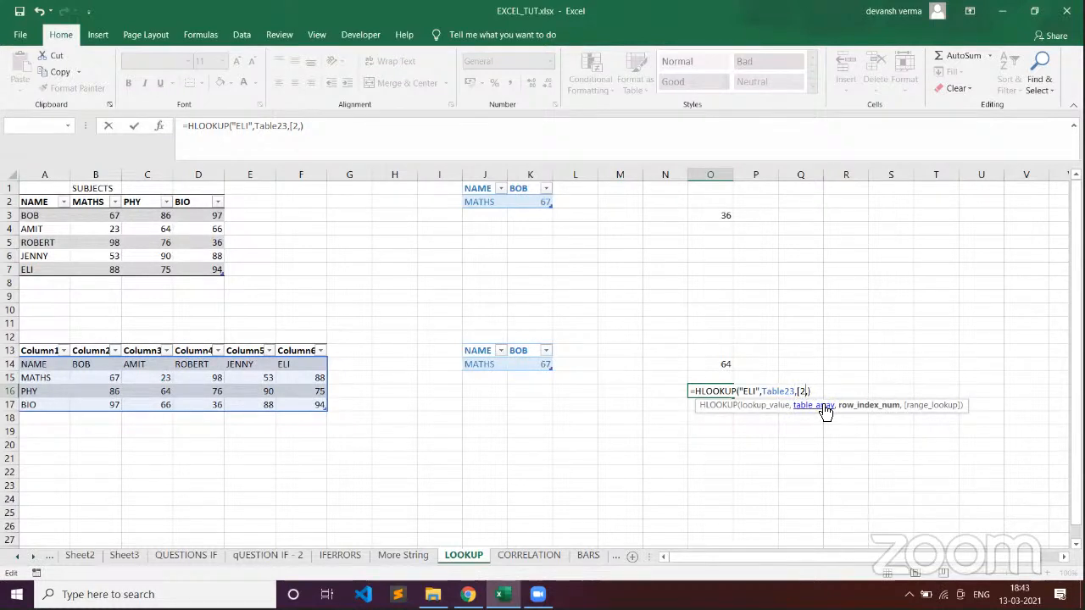
# - Replace the bracketed row index in O16's HLOOKUP with 4, keeping range_lookup empty, and review the formula
pyautogui.press('BackSpace')
pyautogui.press('Right')
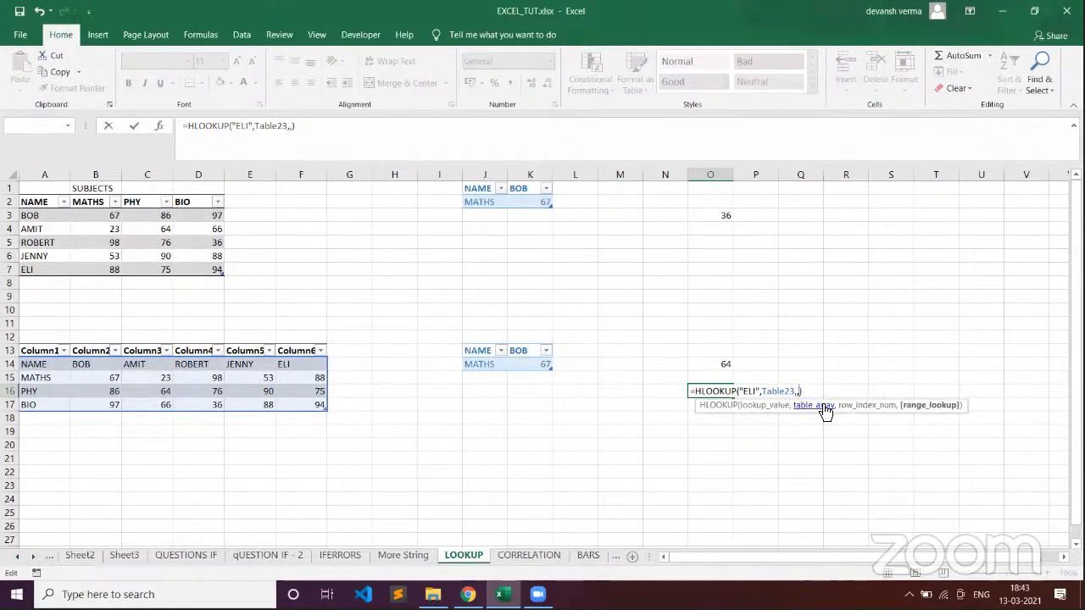
pyautogui.press('BackSpace')
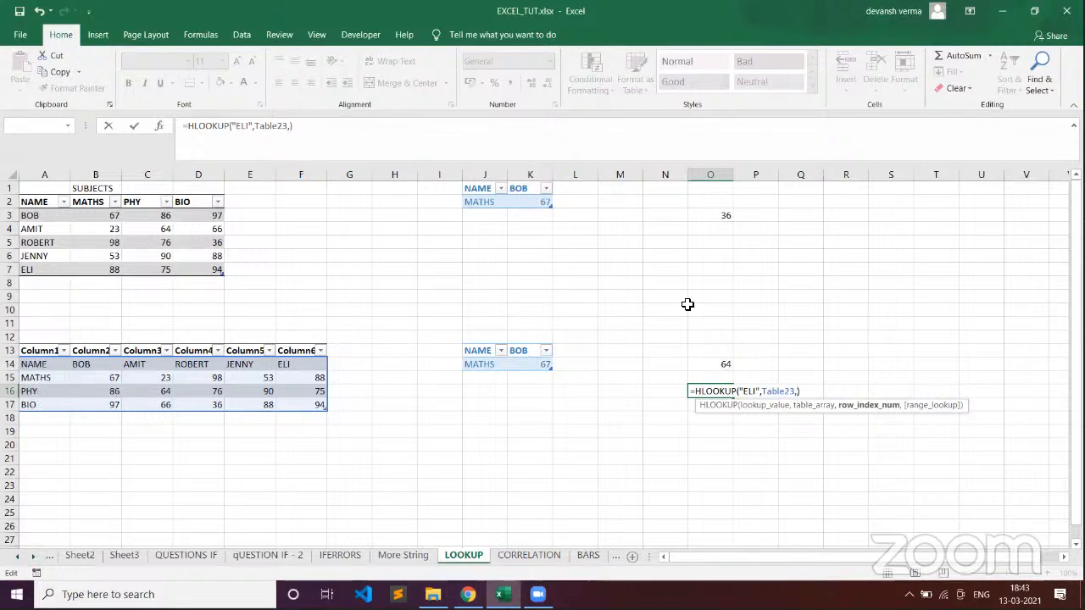
pyautogui.write('4,')
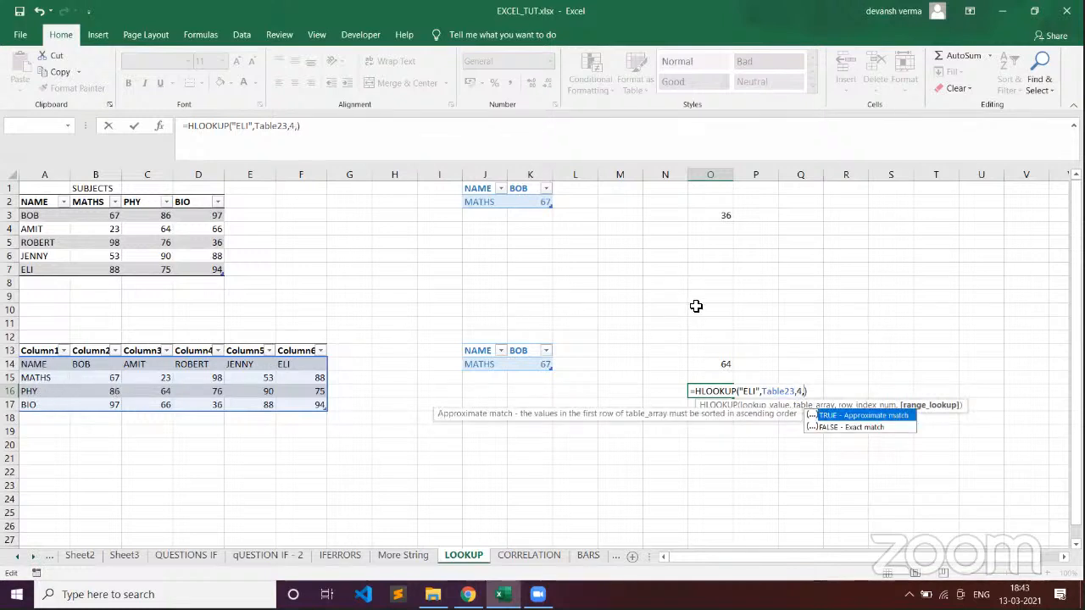
pyautogui.press('Down')
pyautogui.press('Return')
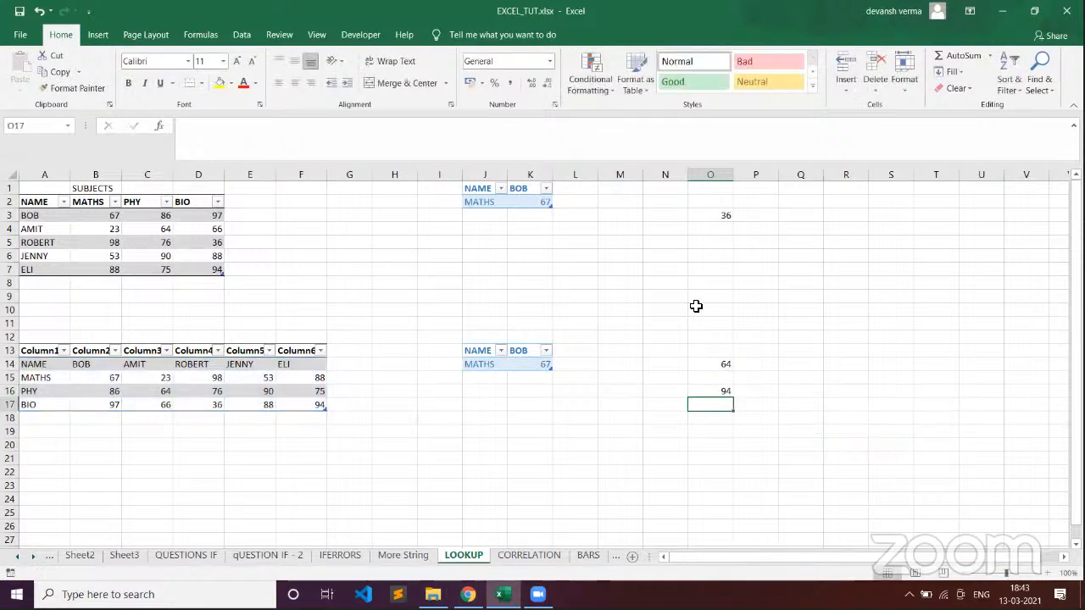
pyautogui.doubleClick(702, 389)
pyautogui.click(683, 389)
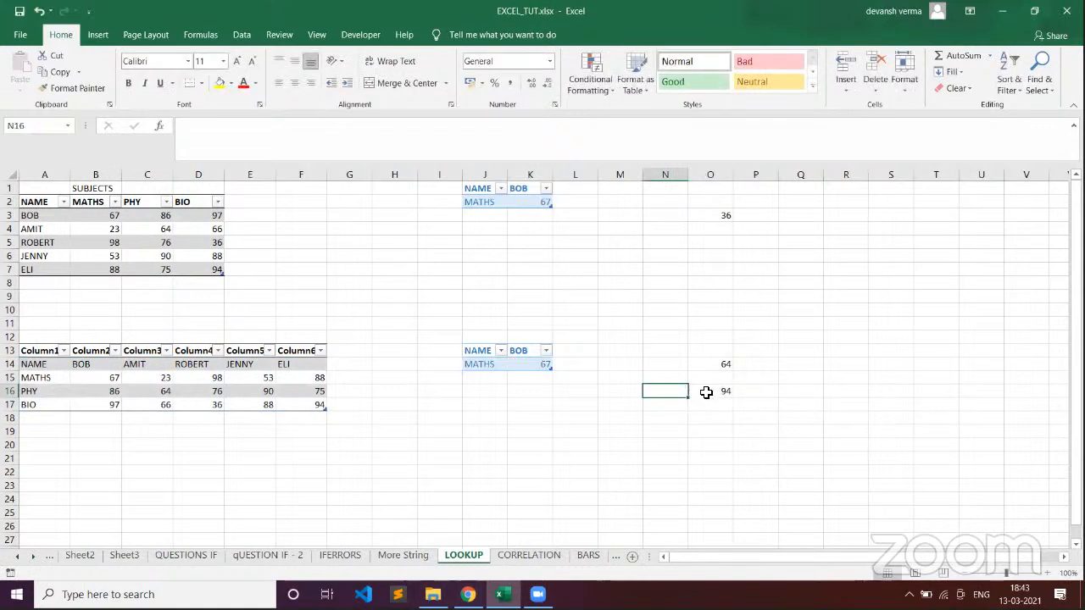
pyautogui.click(706, 391)
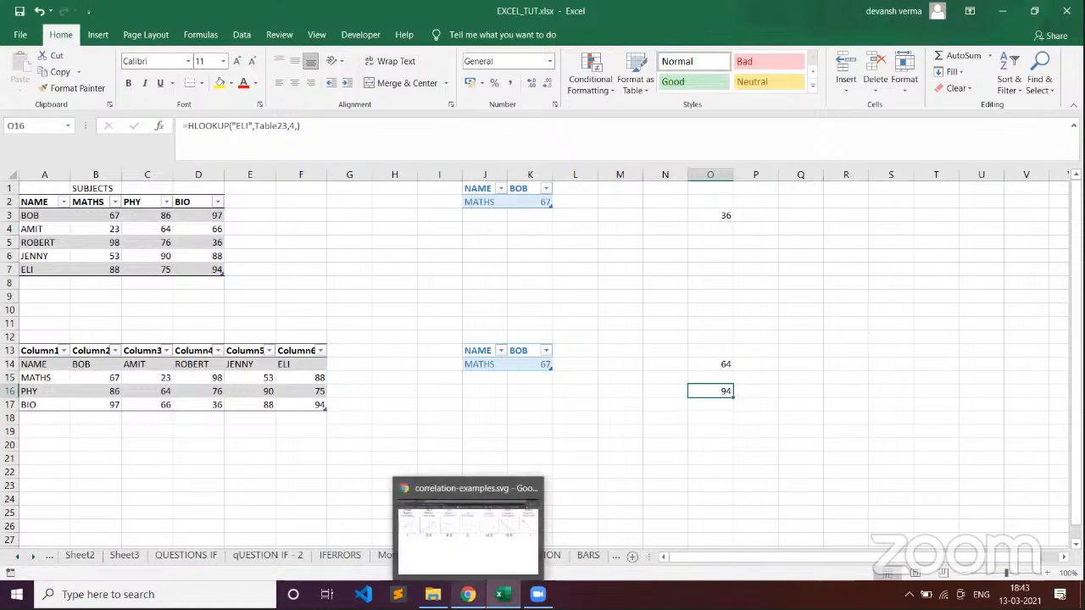
# - Switch to Chrome and search Google in a new tab for "CAN WE HAVE LOOKUP FOR 2 VALUES"
pyautogui.click(468, 594)
pyautogui.click(192, 11)
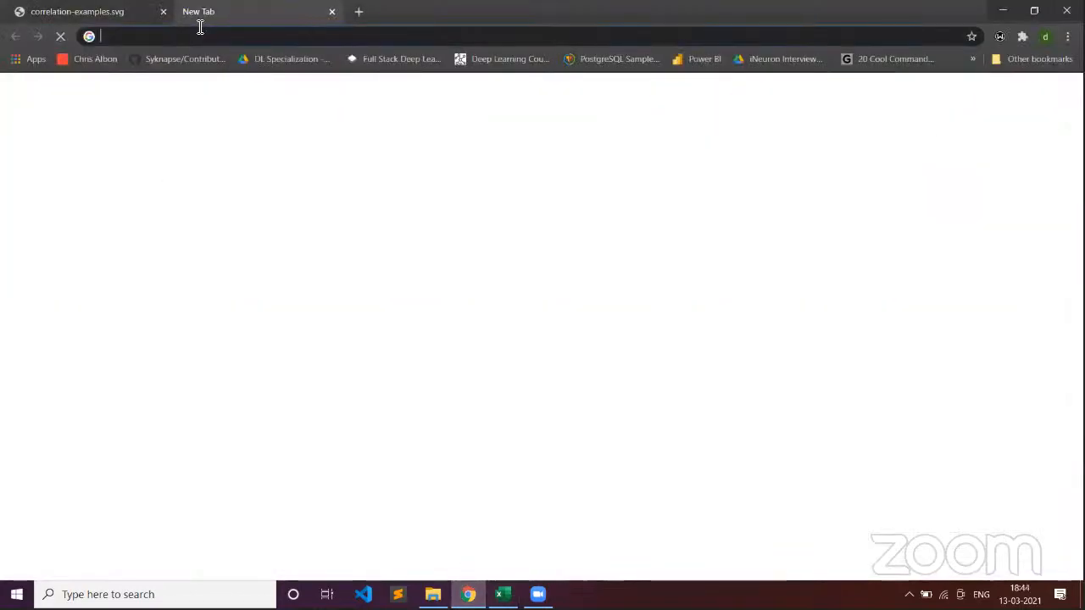
pyautogui.click(203, 40)
pyautogui.write('CAN WE')
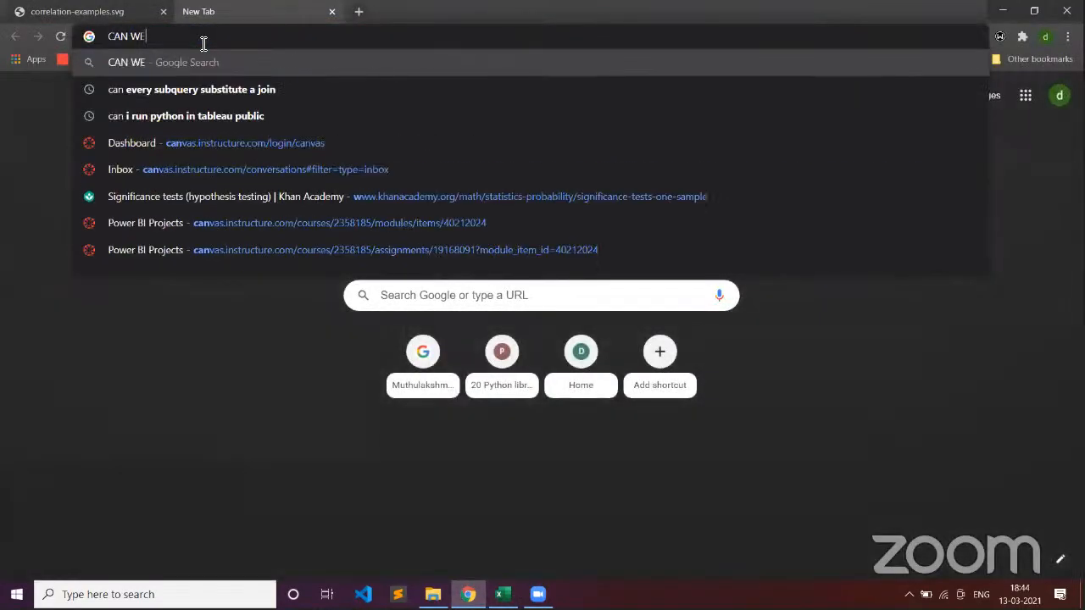
pyautogui.write(' HAVE LOOK')
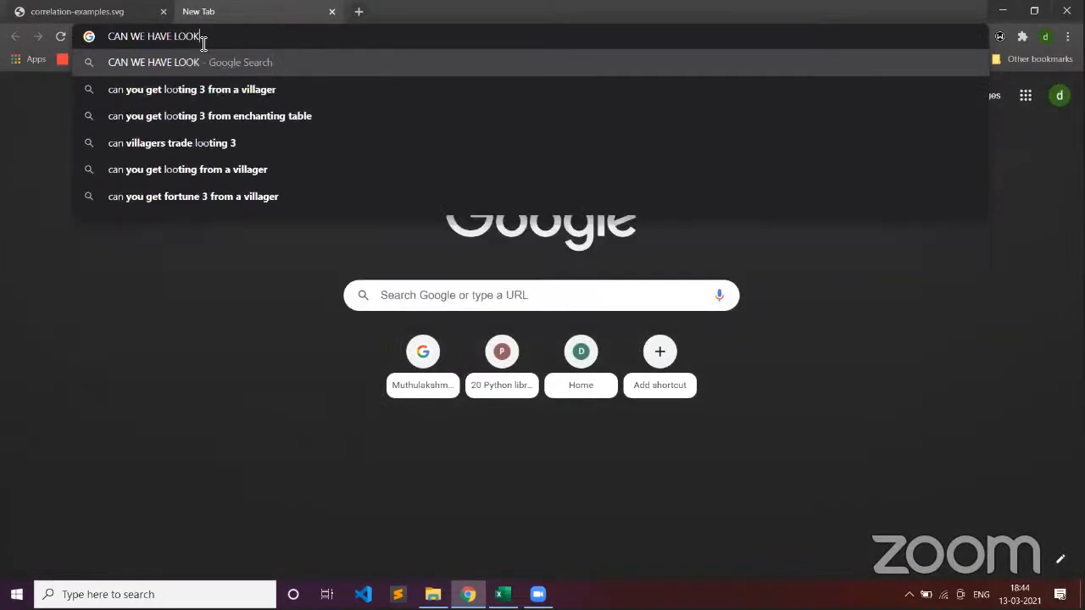
pyautogui.write('UP FOR 2 VALUE')
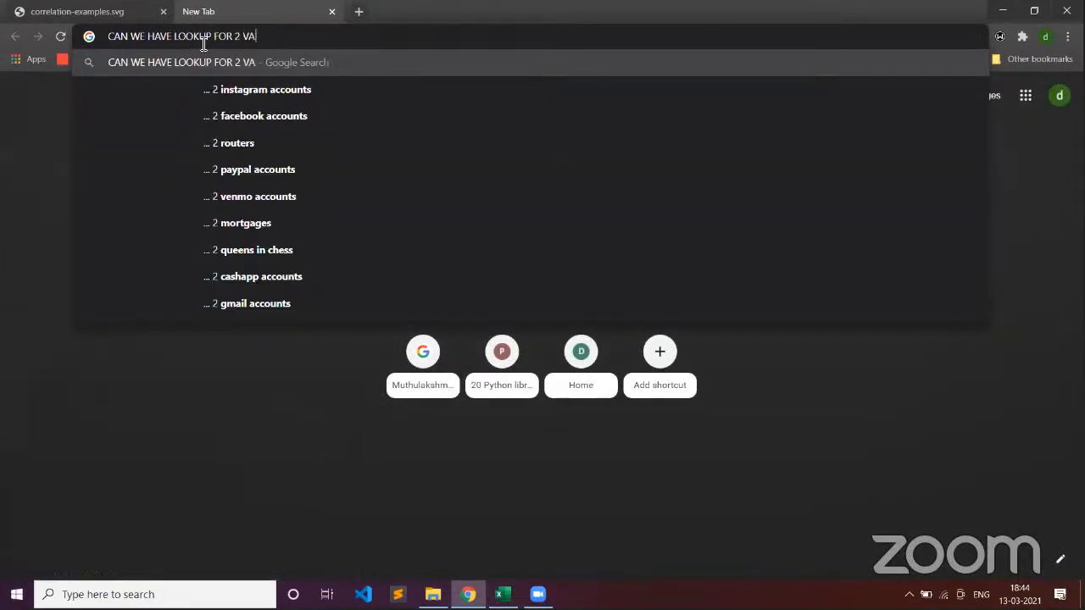
pyautogui.write('S')
pyautogui.press('Return')
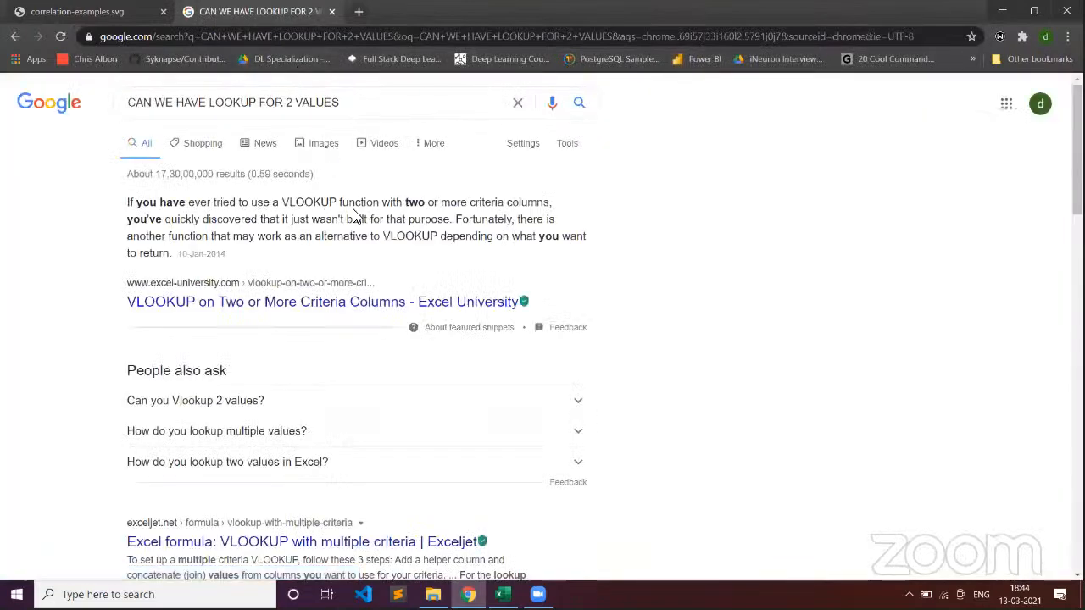
# - Read the featured snippet on using VLOOKUP with two or more criteria columns and its suggested alternative
pyautogui.scroll(-1, 264, 262)
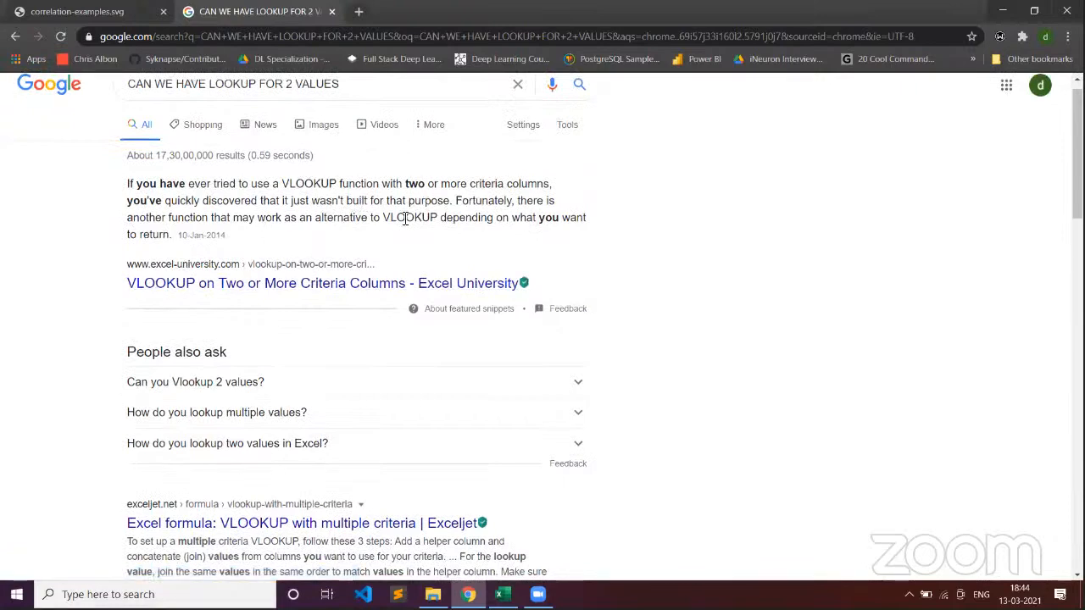
pyautogui.scroll(-1, 356, 228)
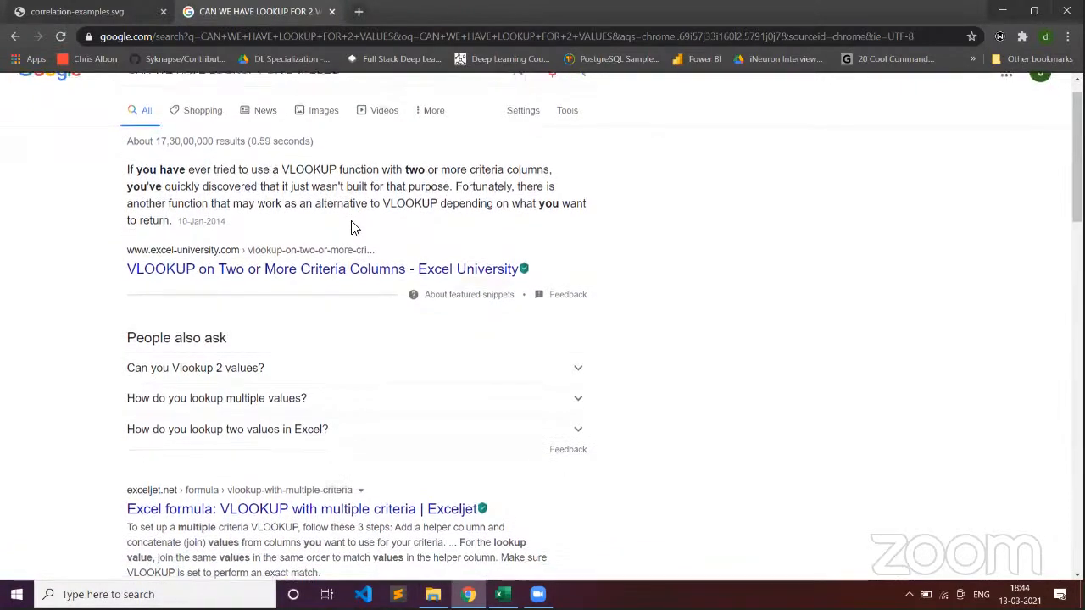
pyautogui.scroll(1, 355, 228)
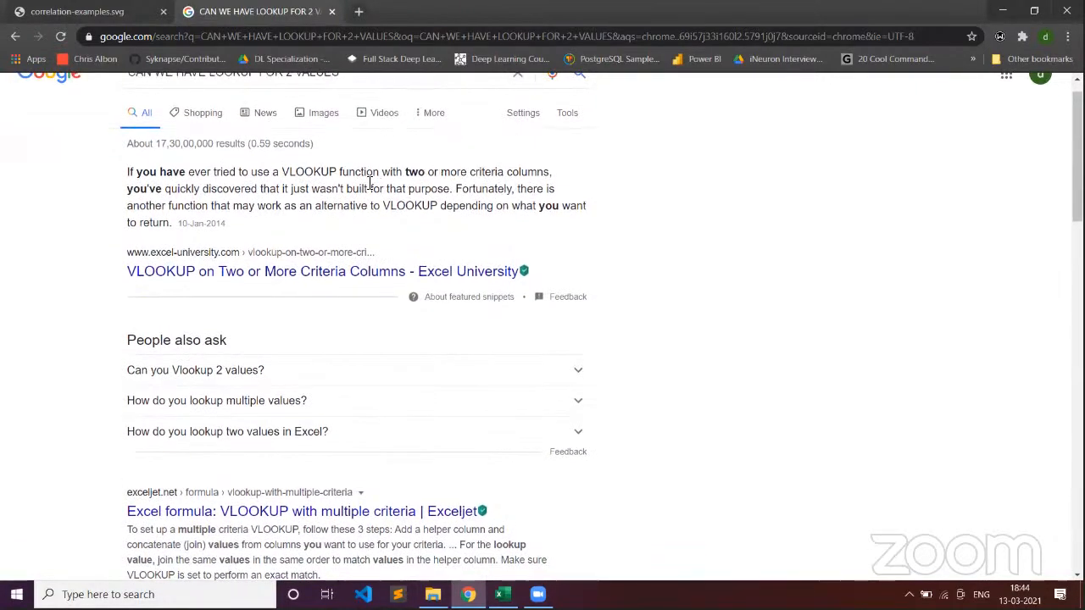
pyautogui.moveTo(251, 173); pyautogui.dragTo(412, 192)
pyautogui.click(428, 192)
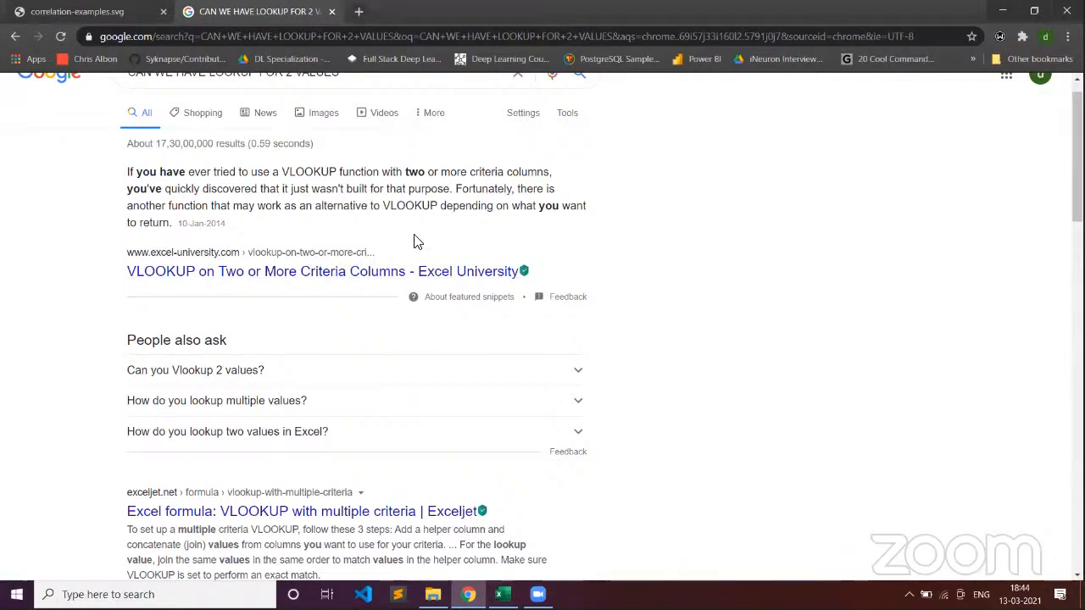
pyautogui.scroll(1, 445, 227)
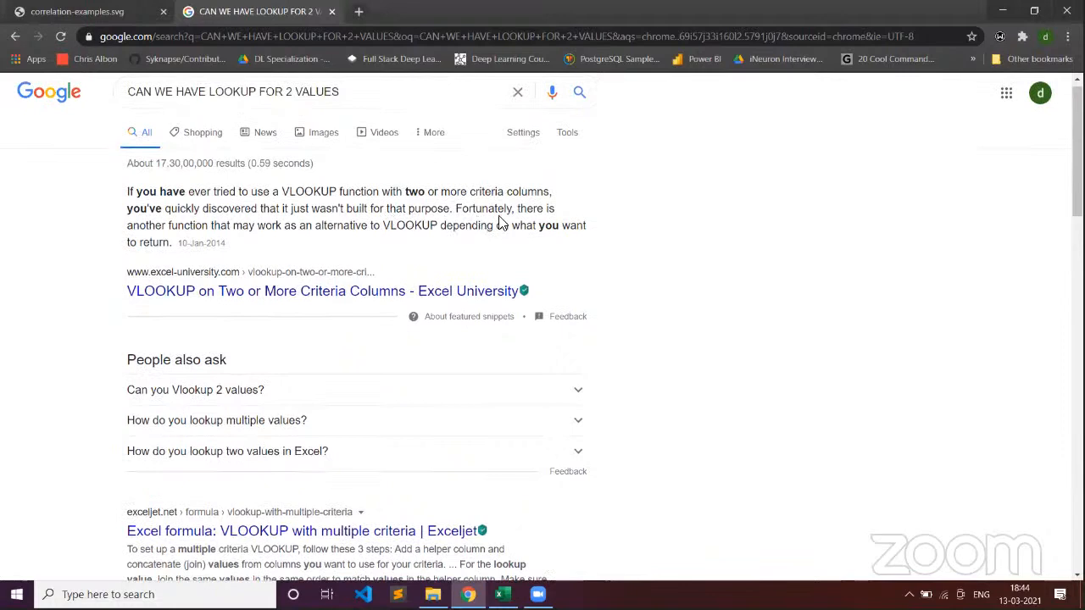
pyautogui.moveTo(161, 227); pyautogui.dragTo(347, 224)
pyautogui.click(386, 225)
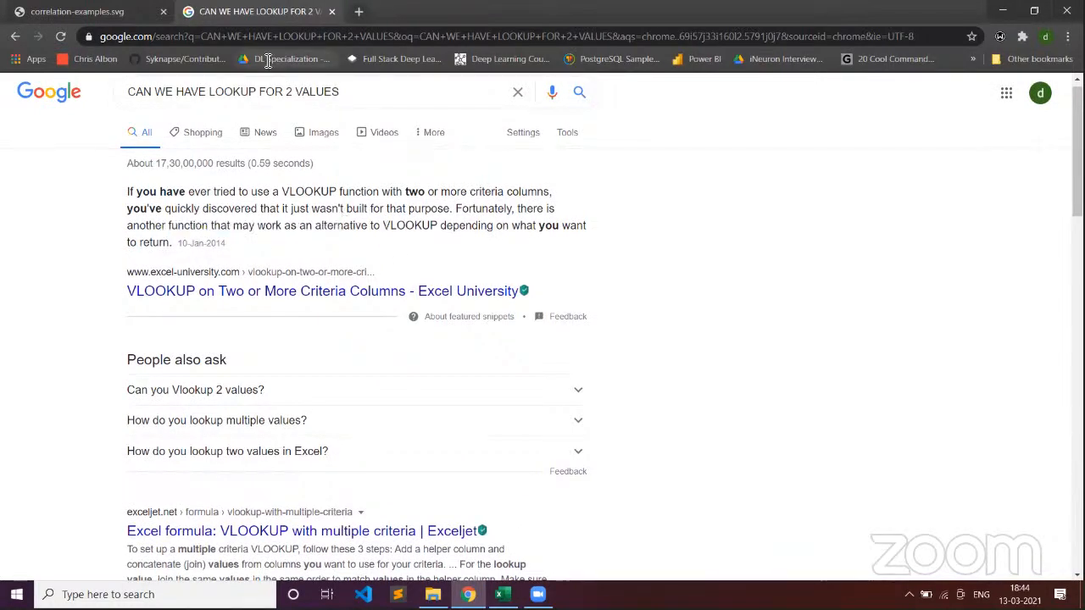
# - Close the Google search tab and switch back to the EXCEL_TUT.xlsx workbook in Excel
pyautogui.click(332, 11)
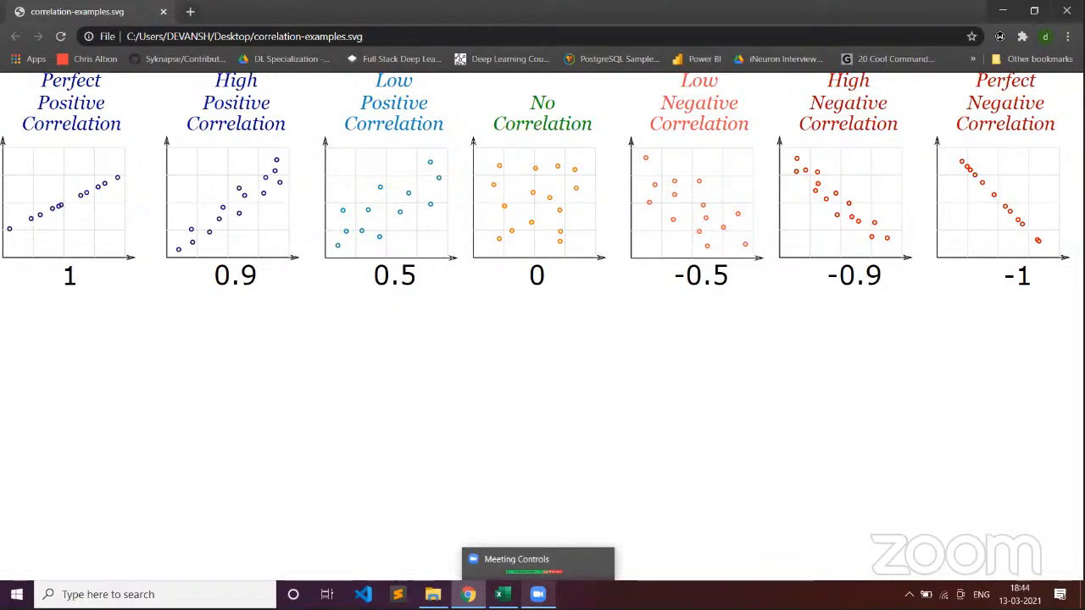
pyautogui.moveTo(503, 594)
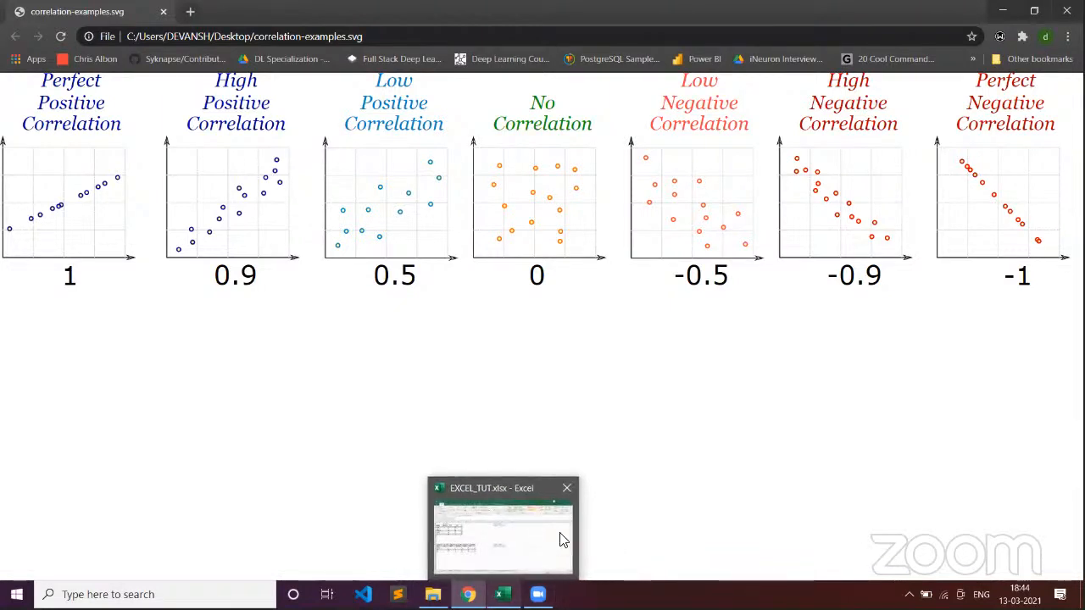
pyautogui.click(513, 535)
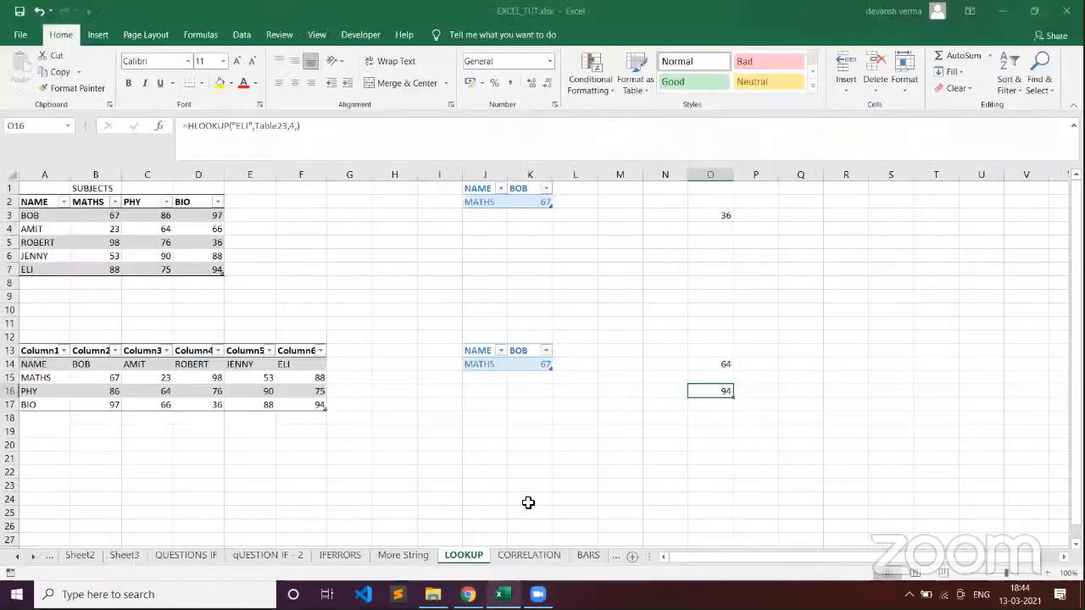
# - Switch from the LOOKUP sheet to the CORRELATION sheet and select an empty cell beside its data
pyautogui.click(576, 405)
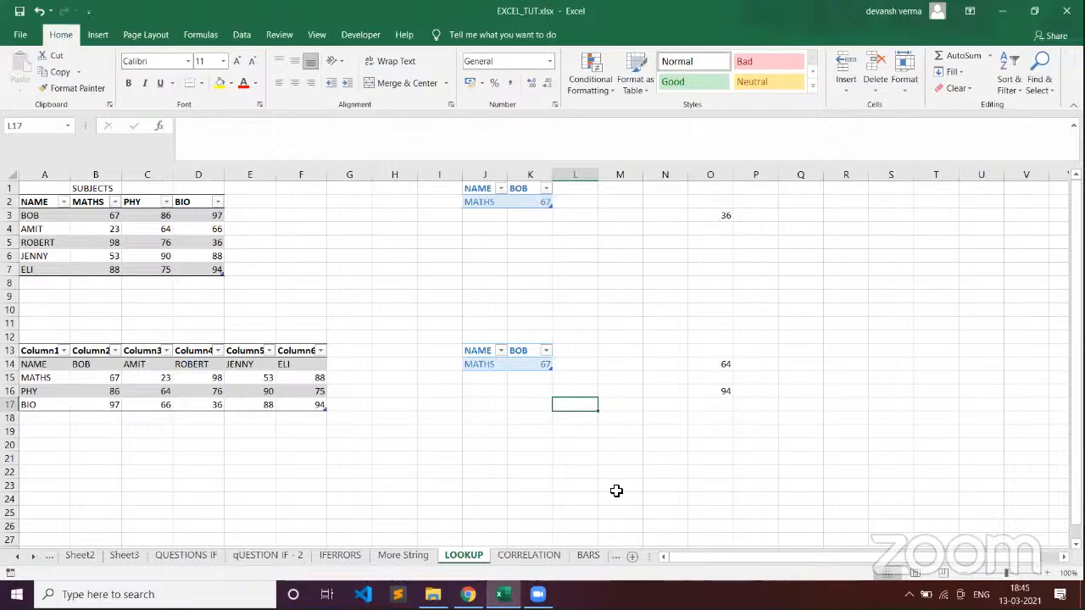
pyautogui.click(518, 556)
pyautogui.click(474, 326)
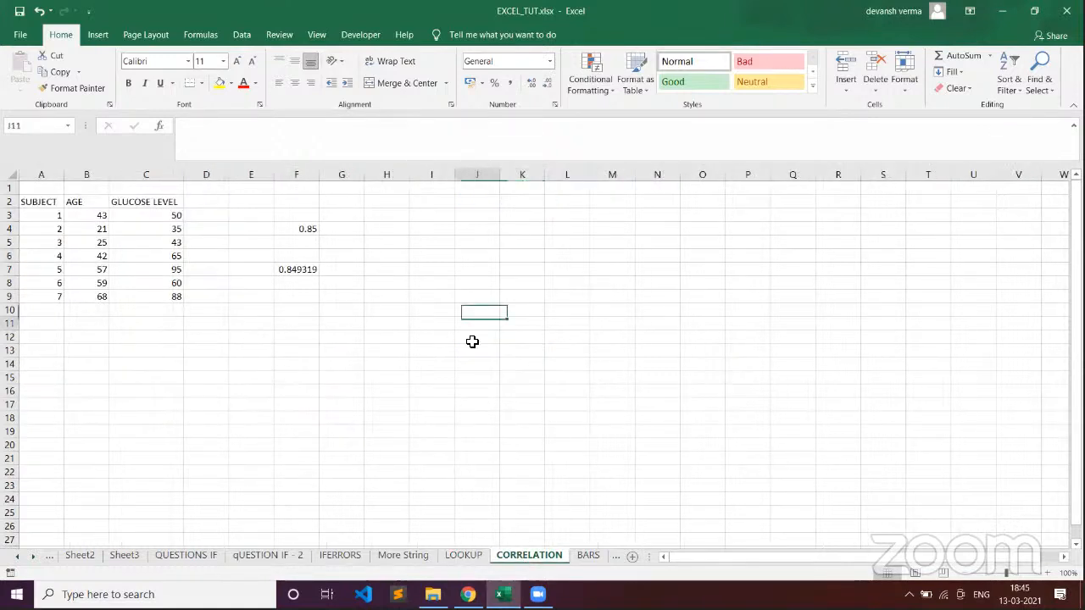
pyautogui.click(481, 270)
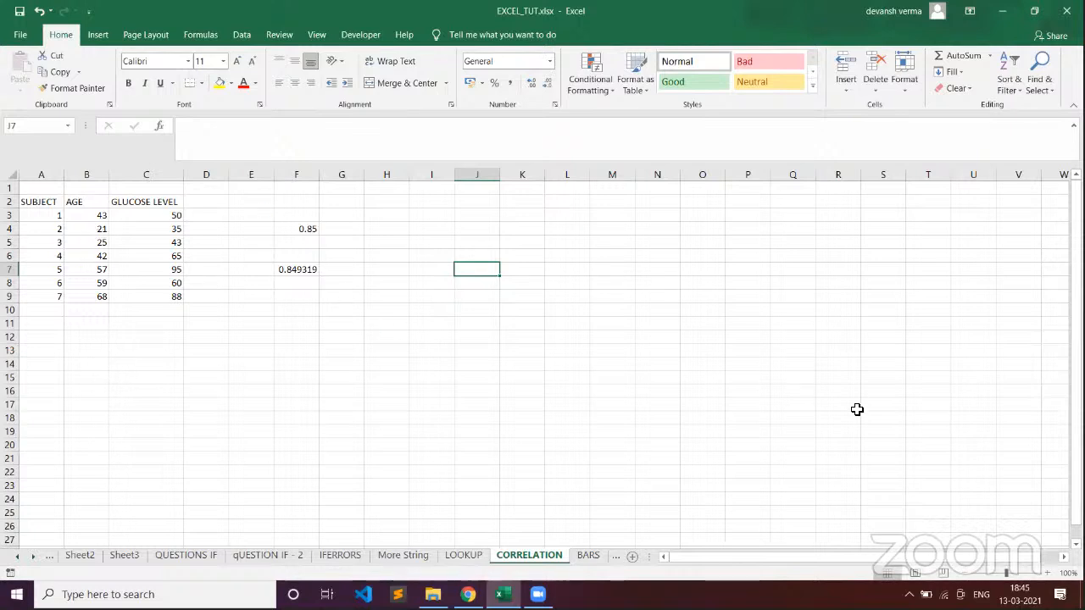
# - Switch to Chrome showing correlation-examples.svg and launch the Epic Pen app for annotating over it
pyautogui.click(468, 595)
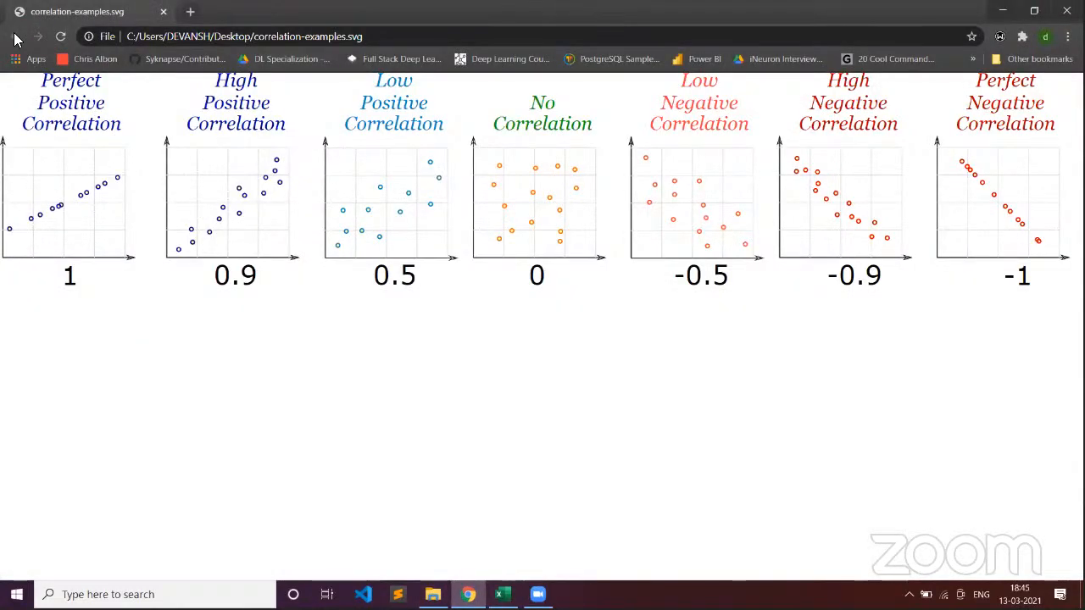
pyautogui.click(155, 595)
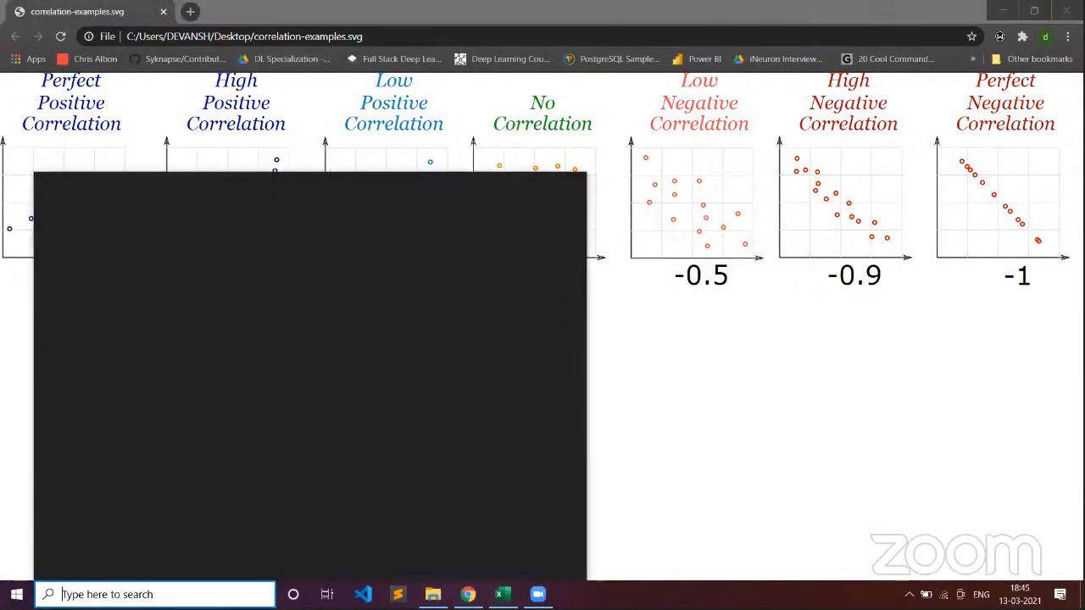
pyautogui.write('EPIC')
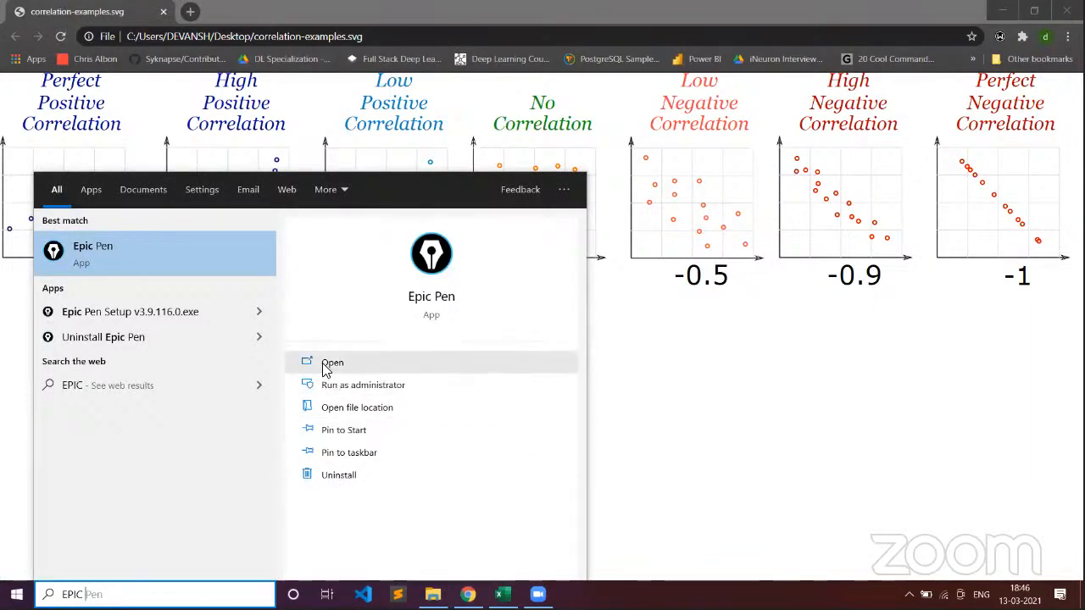
pyautogui.click(329, 364)
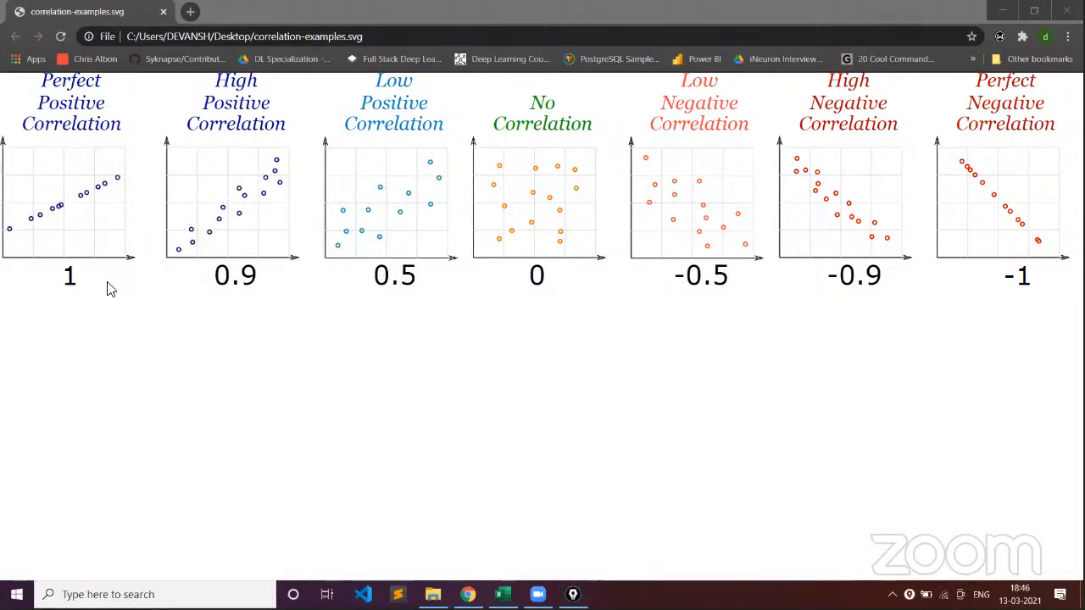
# - Fit all seven correlation plots in view and handwrite small pen marks beside the -0.9 and -0.5 values
pyautogui.scroll(-1, 120, 287)
pyautogui.scroll(1, 121, 287)
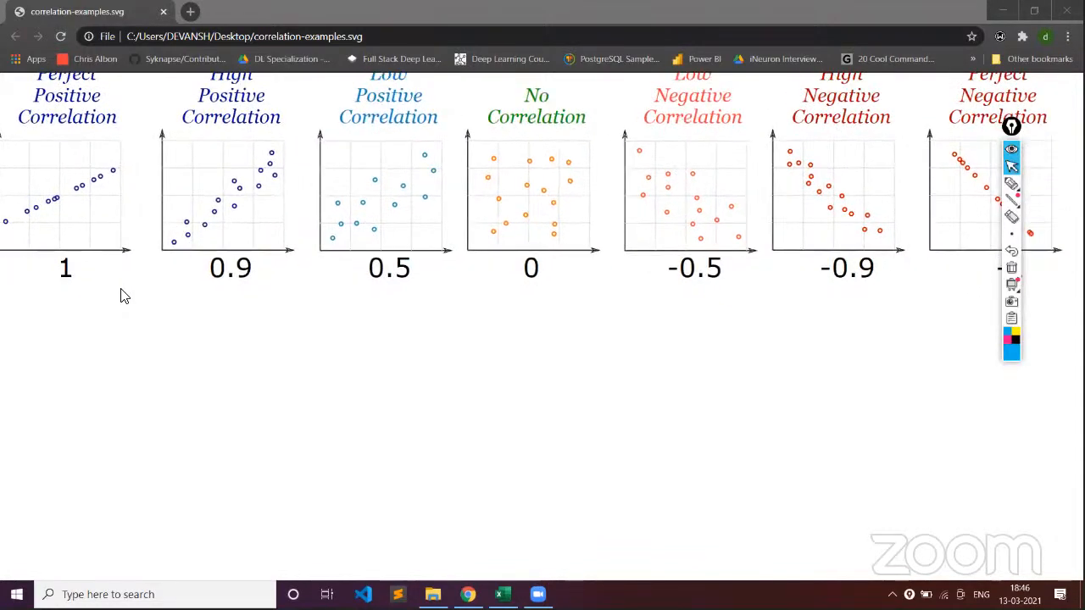
pyautogui.scroll(-1, 121, 287)
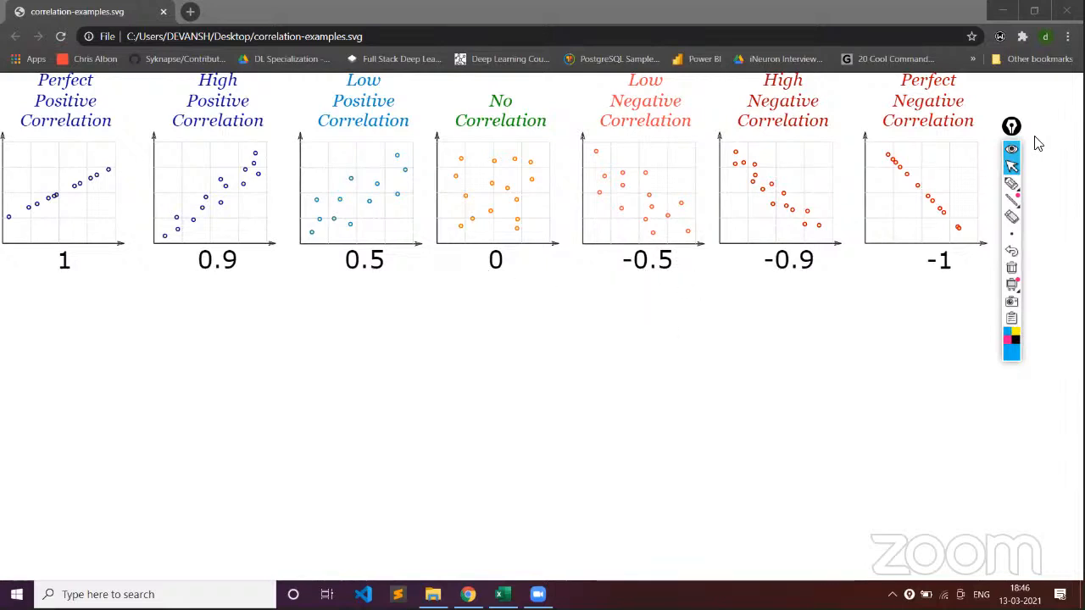
pyautogui.click(1011, 183)
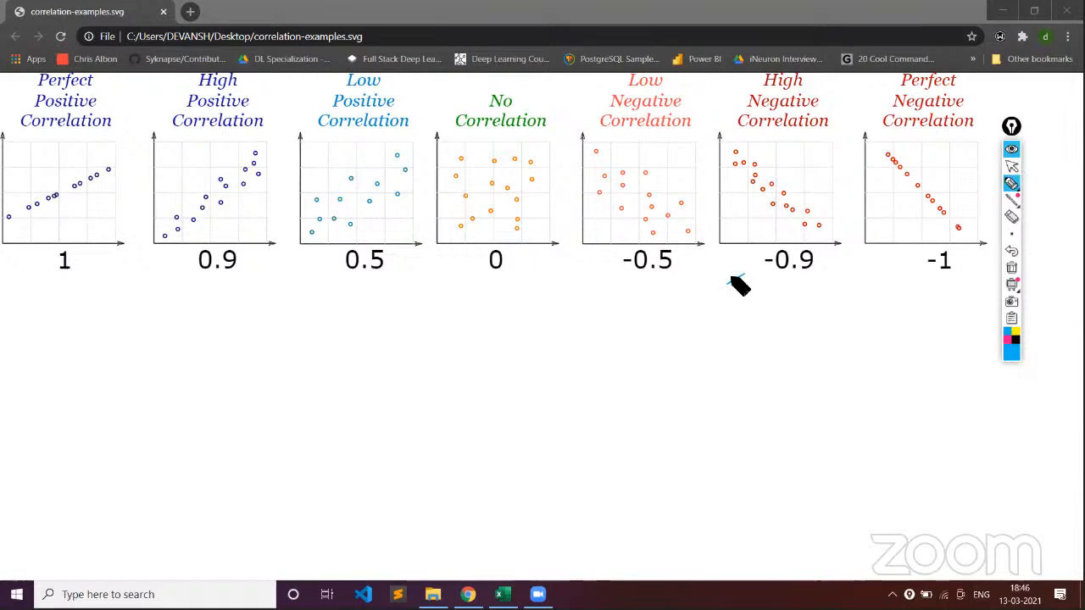
pyautogui.moveTo(730, 281); pyautogui.dragTo(748, 269)
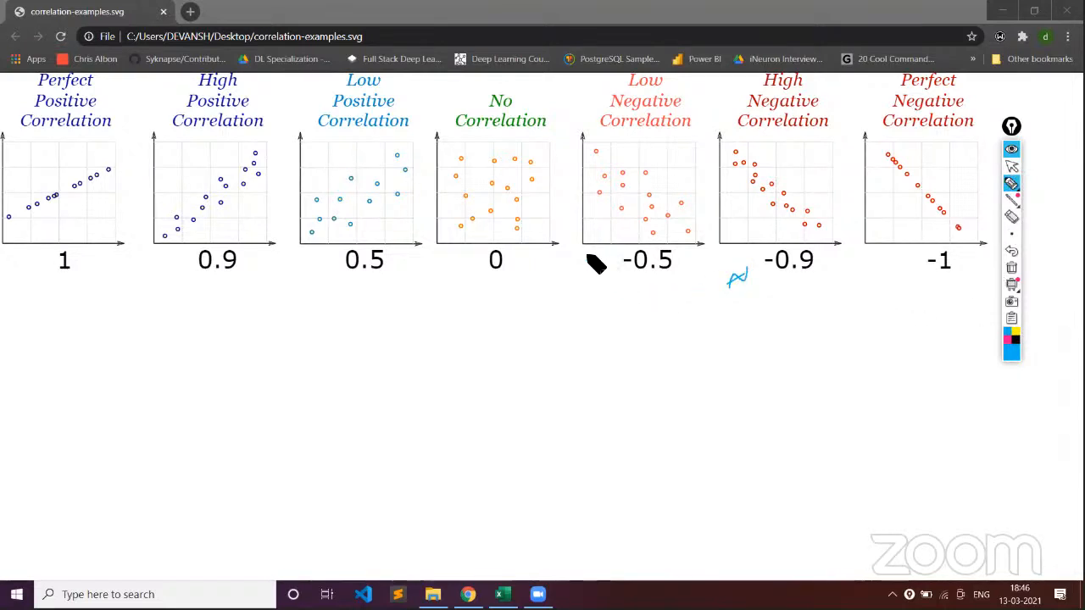
pyautogui.moveTo(588, 255); pyautogui.dragTo(607, 257)
# - Handwrite x↑ y↑ and x↓ y↓ below the Perfect Positive Correlation plot, with an arrow pointing up to it
pyautogui.moveTo(57, 346)
pyautogui.mouseDown()
pyautogui.moveTo(90, 349)
pyautogui.moveTo(127, 375)
pyautogui.moveTo(128, 342)
pyautogui.moveTo(162, 344)
pyautogui.moveTo(179, 363)
pyautogui.moveTo(178, 389)
pyautogui.moveTo(195, 359)
pyautogui.moveTo(194, 322)
pyautogui.moveTo(207, 337)
pyautogui.mouseUp()
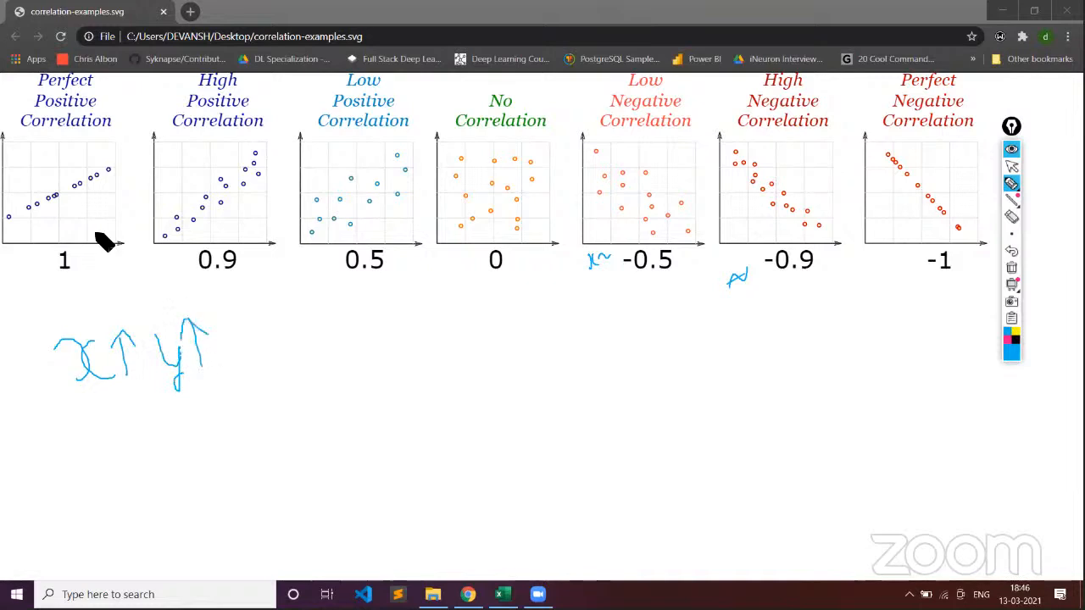
pyautogui.moveTo(106, 309); pyautogui.dragTo(105, 260)
pyautogui.moveTo(92, 283); pyautogui.dragTo(116, 273)
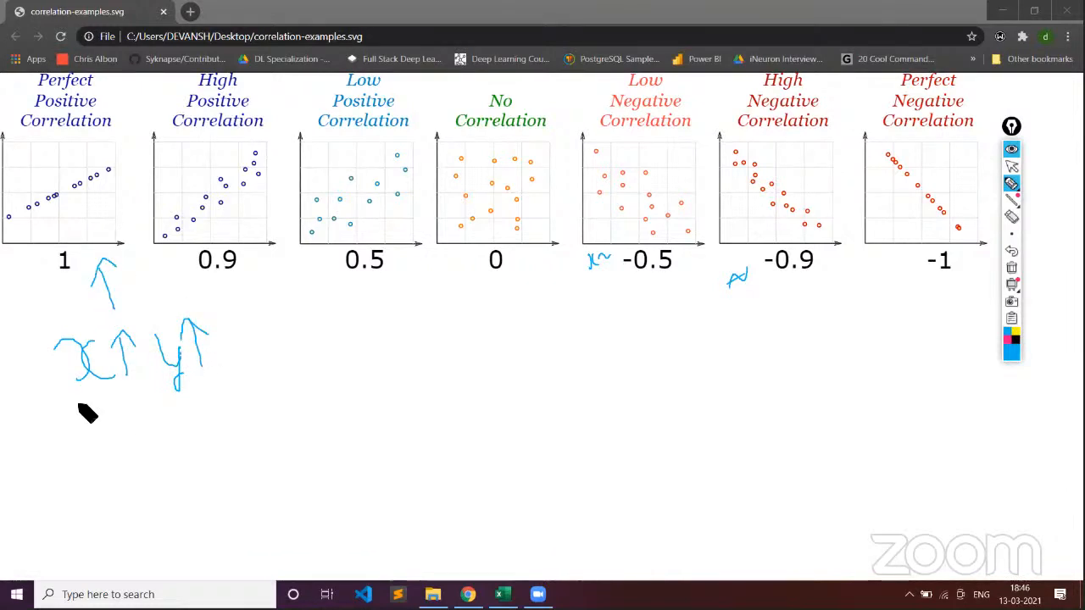
pyautogui.moveTo(83, 403)
pyautogui.mouseDown()
pyautogui.moveTo(99, 424)
pyautogui.moveTo(113, 422)
pyautogui.moveTo(123, 398)
pyautogui.moveTo(133, 415)
pyautogui.moveTo(142, 401)
pyautogui.moveTo(182, 428)
pyautogui.mouseUp()
pyautogui.moveTo(188, 377)
pyautogui.mouseDown()
pyautogui.moveTo(219, 422)
pyautogui.moveTo(227, 396)
pyautogui.mouseUp()
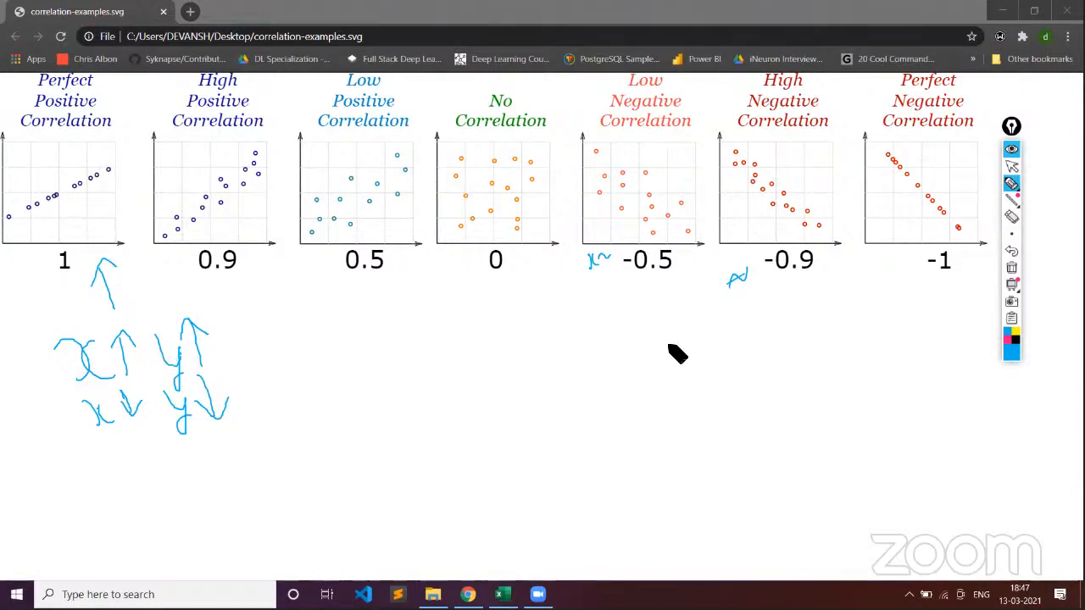
# - Handwrite x↑ y↓ and y↑ x↓ near the Perfect Negative Correlation plot, bracket both lines and draw an arrow toward -1
pyautogui.moveTo(794, 345); pyautogui.dragTo(807, 359)
pyautogui.moveTo(845, 327)
pyautogui.mouseDown()
pyautogui.moveTo(846, 354)
pyautogui.moveTo(853, 335)
pyautogui.moveTo(896, 322)
pyautogui.moveTo(895, 362)
pyautogui.mouseUp()
pyautogui.moveTo(920, 307); pyautogui.dragTo(922, 347)
pyautogui.moveTo(932, 334); pyautogui.dragTo(922, 349)
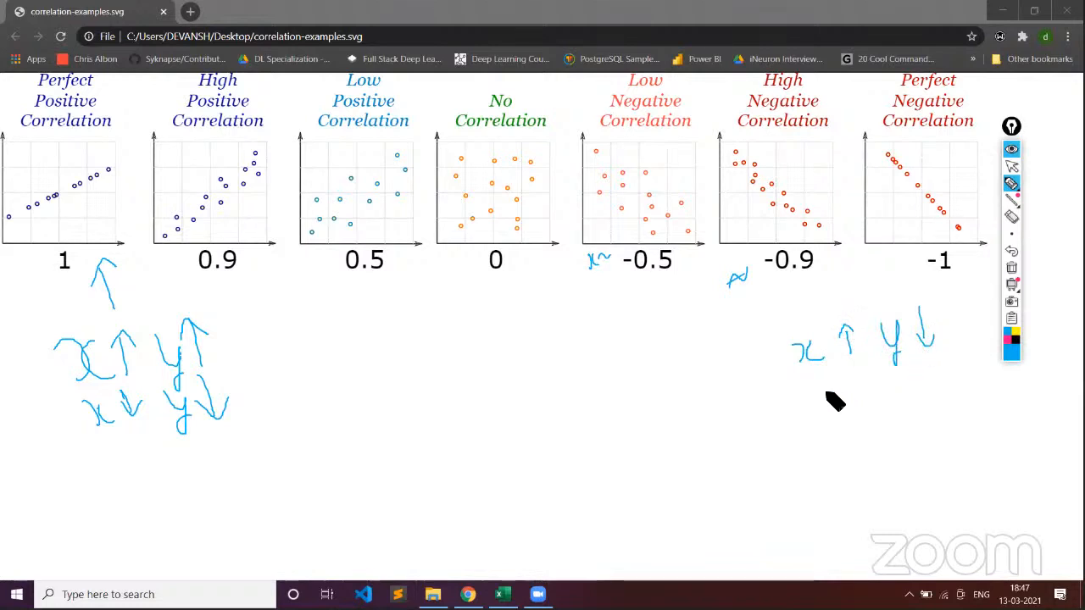
pyautogui.moveTo(811, 384)
pyautogui.mouseDown()
pyautogui.moveTo(826, 385)
pyautogui.moveTo(833, 427)
pyautogui.moveTo(845, 410)
pyautogui.mouseUp()
pyautogui.moveTo(855, 373)
pyautogui.mouseDown()
pyautogui.moveTo(852, 400)
pyautogui.moveTo(865, 383)
pyautogui.moveTo(900, 388)
pyautogui.moveTo(927, 363)
pyautogui.moveTo(932, 382)
pyautogui.moveTo(939, 376)
pyautogui.mouseUp()
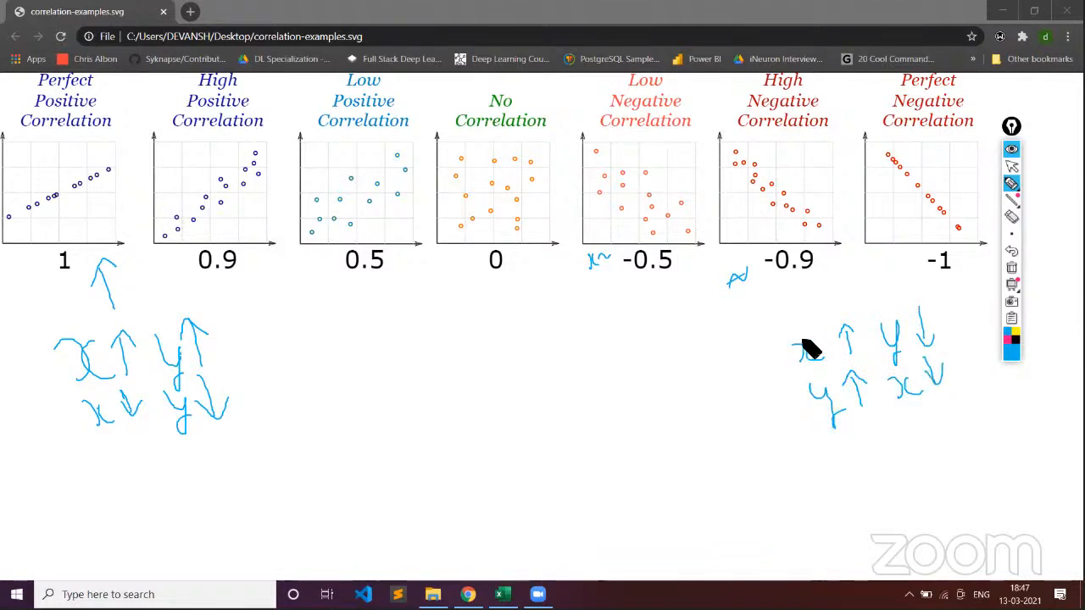
pyautogui.moveTo(780, 338)
pyautogui.mouseDown()
pyautogui.moveTo(774, 368)
pyautogui.moveTo(806, 441)
pyautogui.mouseUp()
pyautogui.moveTo(786, 334)
pyautogui.mouseDown()
pyautogui.moveTo(866, 274)
pyautogui.moveTo(868, 288)
pyautogui.mouseUp()
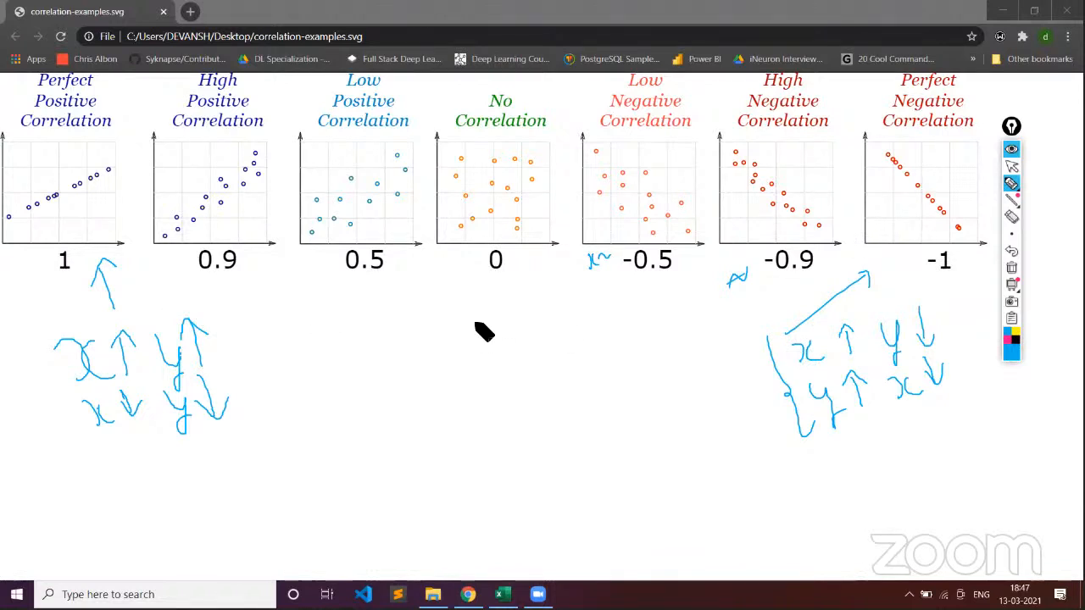
# - Handwrite x and y with a cross between them below the No Correlation plot, and label its axes x and y
pyautogui.moveTo(464, 307); pyautogui.dragTo(489, 320)
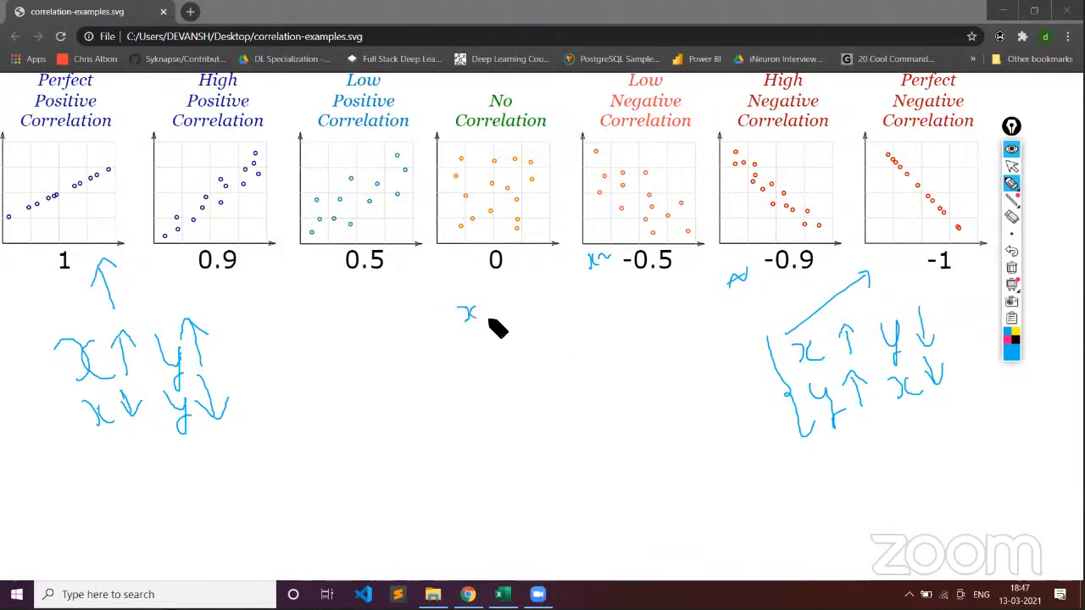
pyautogui.moveTo(548, 298); pyautogui.dragTo(578, 311)
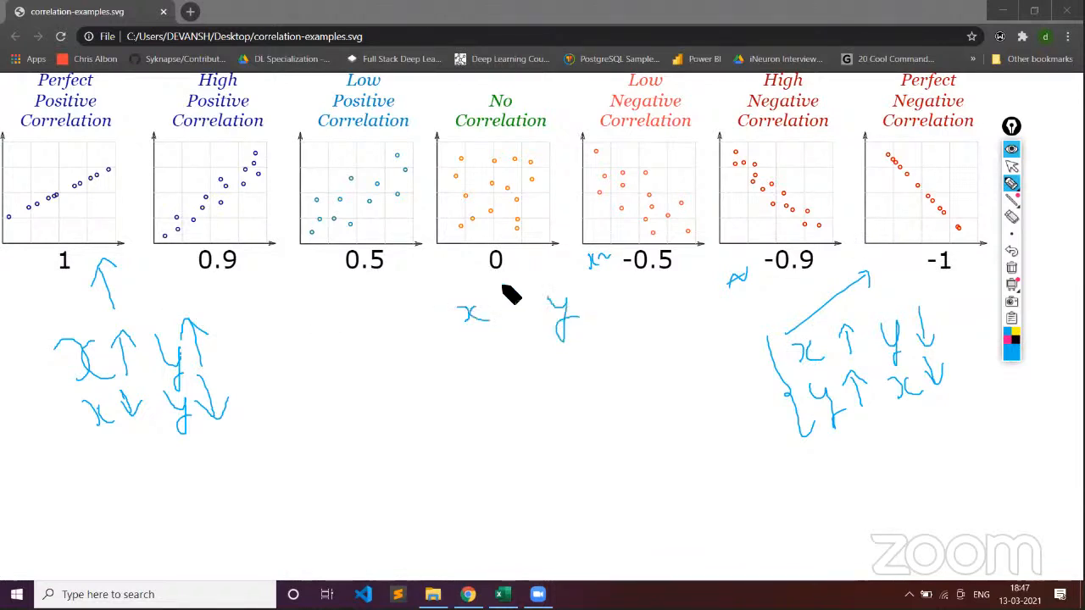
pyautogui.moveTo(506, 285)
pyautogui.mouseDown()
pyautogui.moveTo(536, 332)
pyautogui.moveTo(508, 334)
pyautogui.mouseUp()
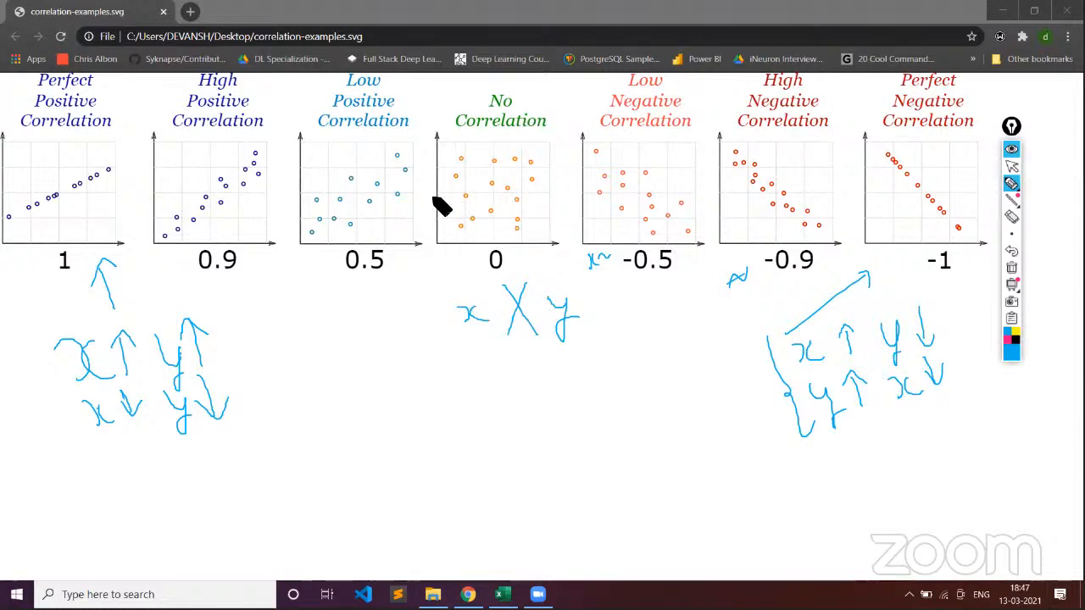
pyautogui.moveTo(425, 184); pyautogui.dragTo(426, 195)
pyautogui.moveTo(520, 258); pyautogui.dragTo(527, 274)
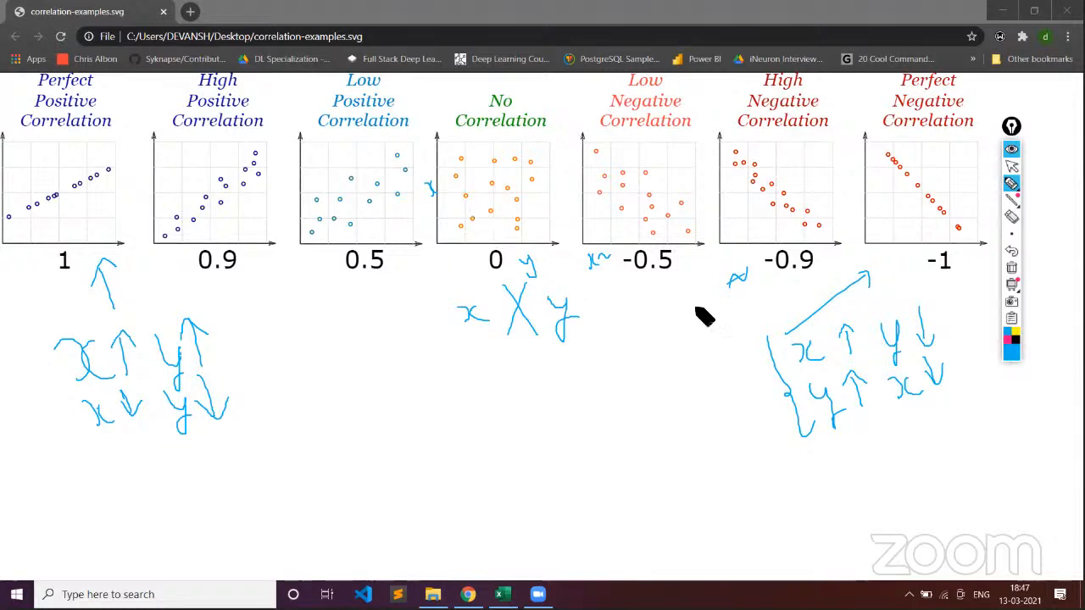
# - Clear all the pen annotations, collapse Epic Pen's tools and switch back to the Excel workbook
pyautogui.click(1013, 268)
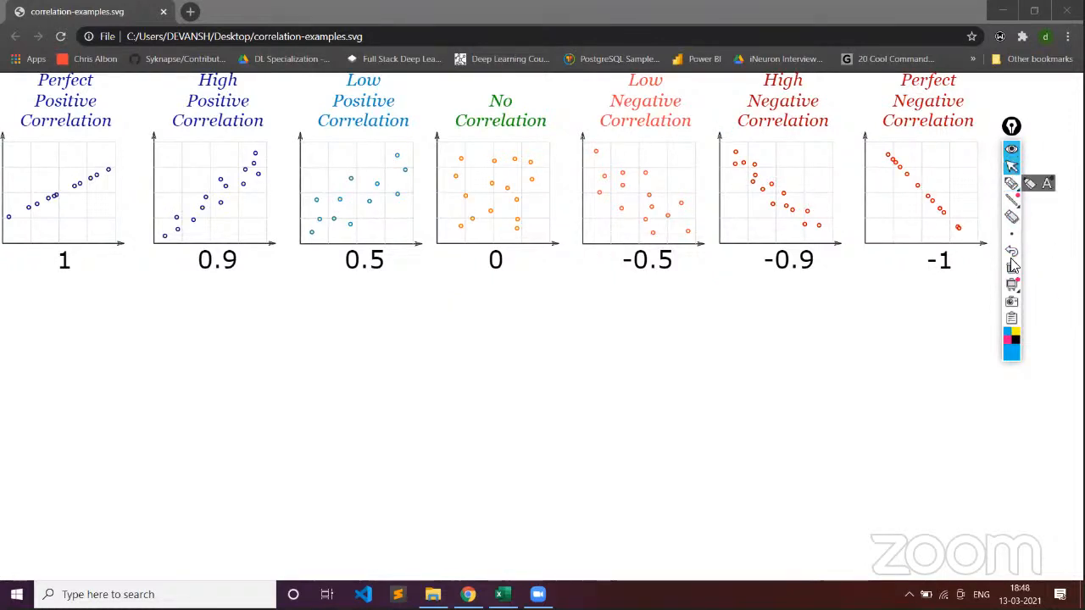
pyautogui.click(1013, 155)
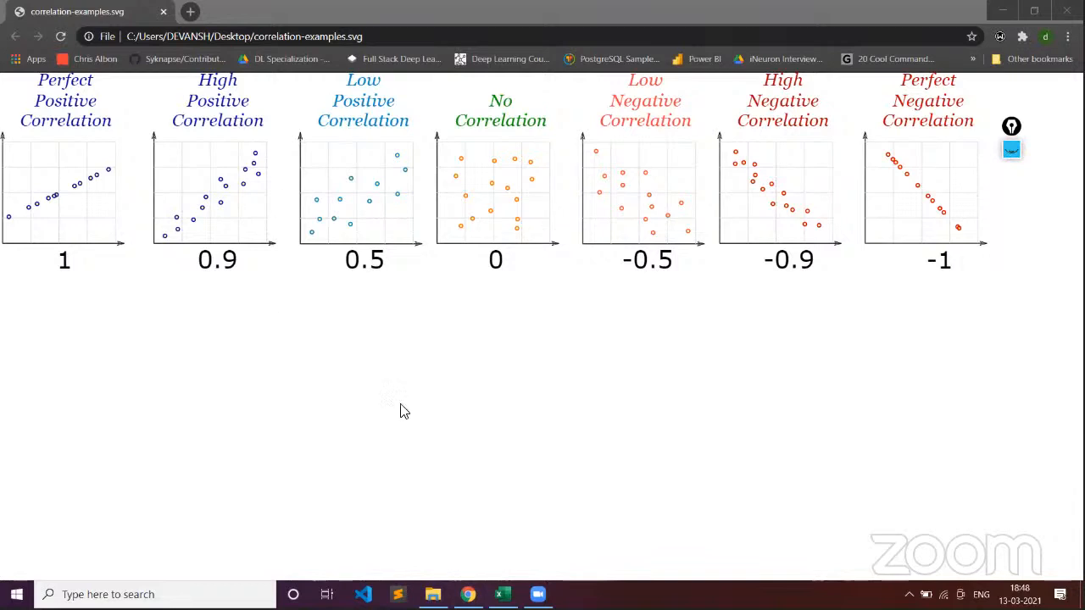
pyautogui.click(503, 595)
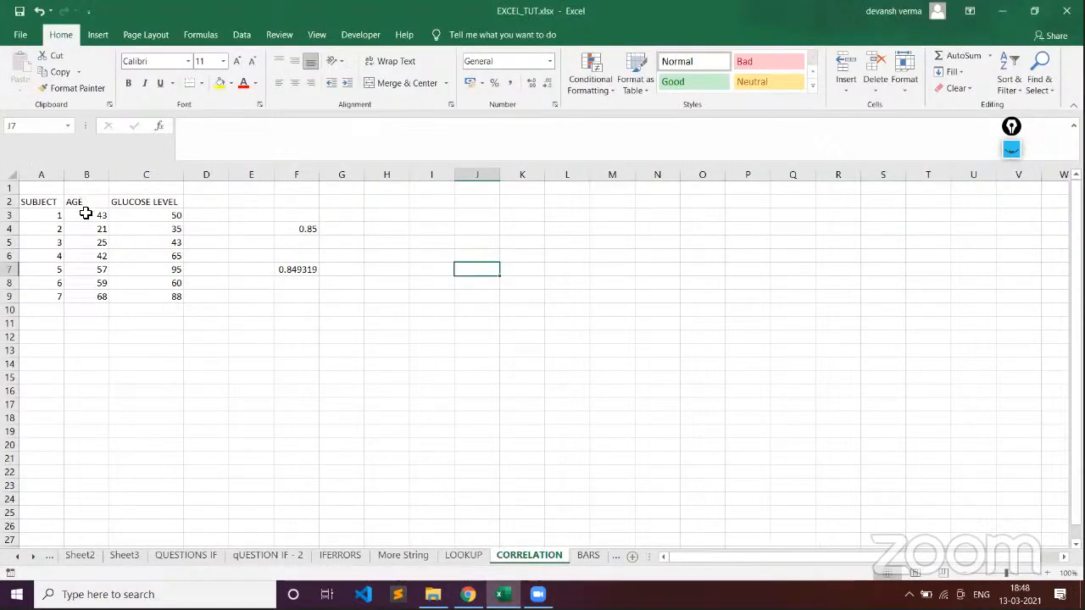
# - Insert a Scatter chart of the age and glucose level values in B3:C9
pyautogui.moveTo(86, 214); pyautogui.dragTo(174, 297)
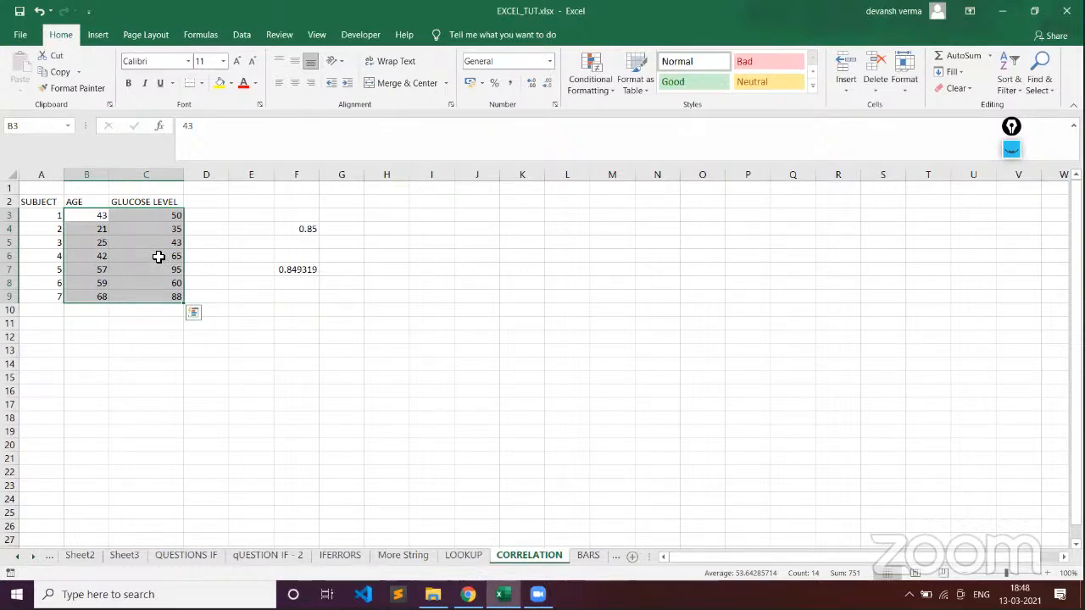
pyautogui.click(99, 37)
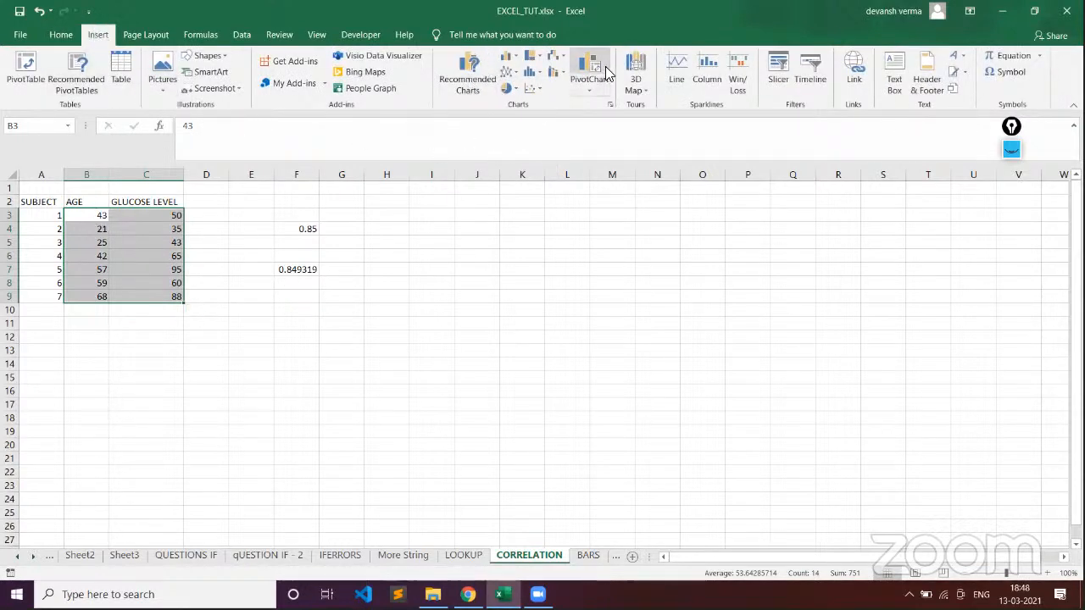
pyautogui.click(538, 90)
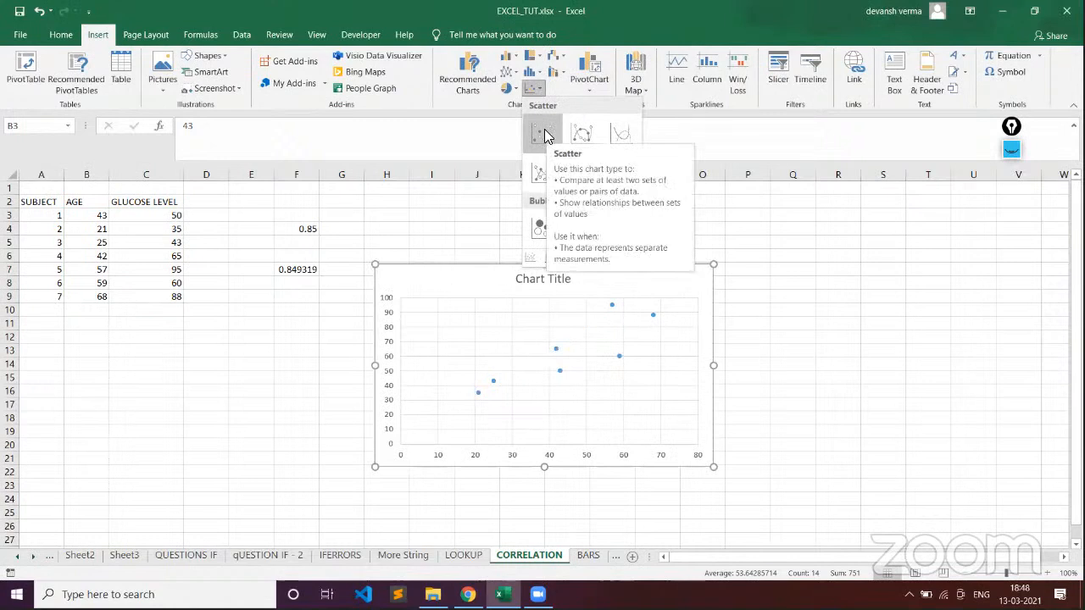
pyautogui.click(544, 135)
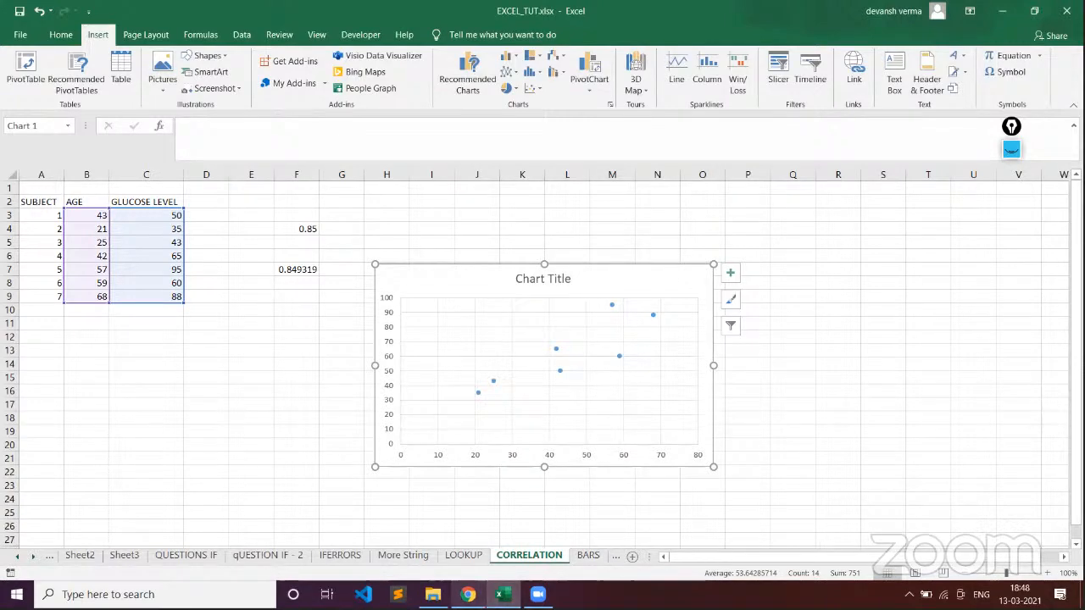
# - Compare the scatter chart with the correlation examples in Chrome, and review the CORREL formula in F7 back in Excel
pyautogui.click(467, 594)
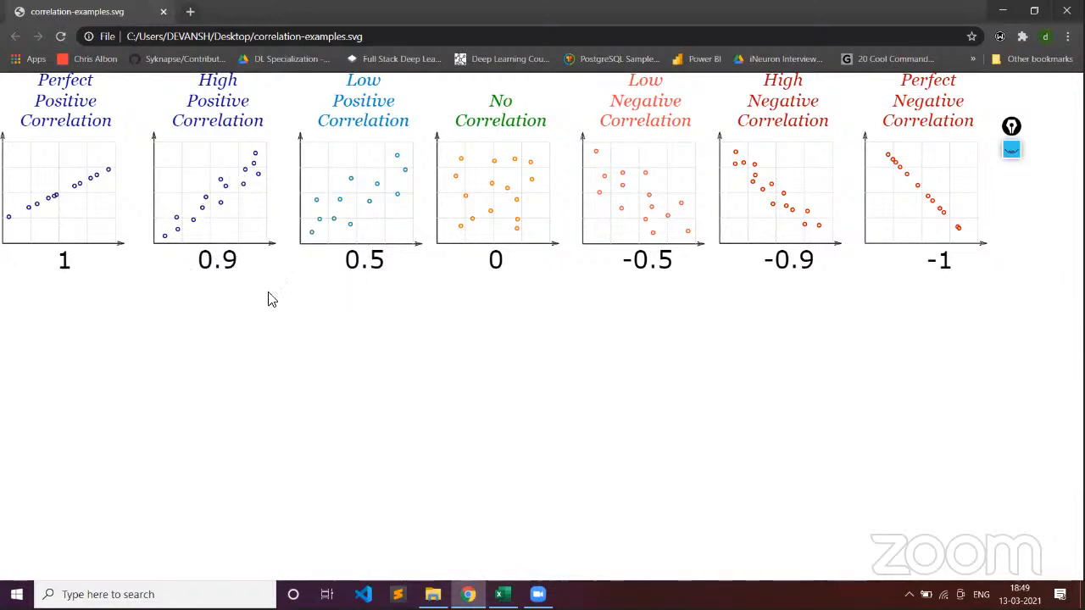
pyautogui.click(503, 594)
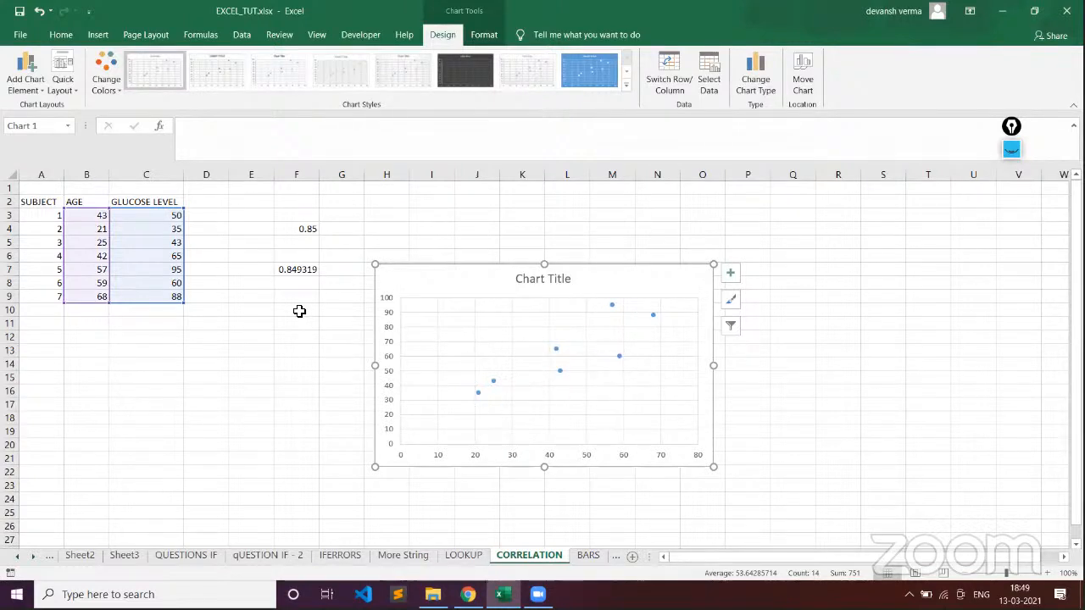
pyautogui.click(298, 271)
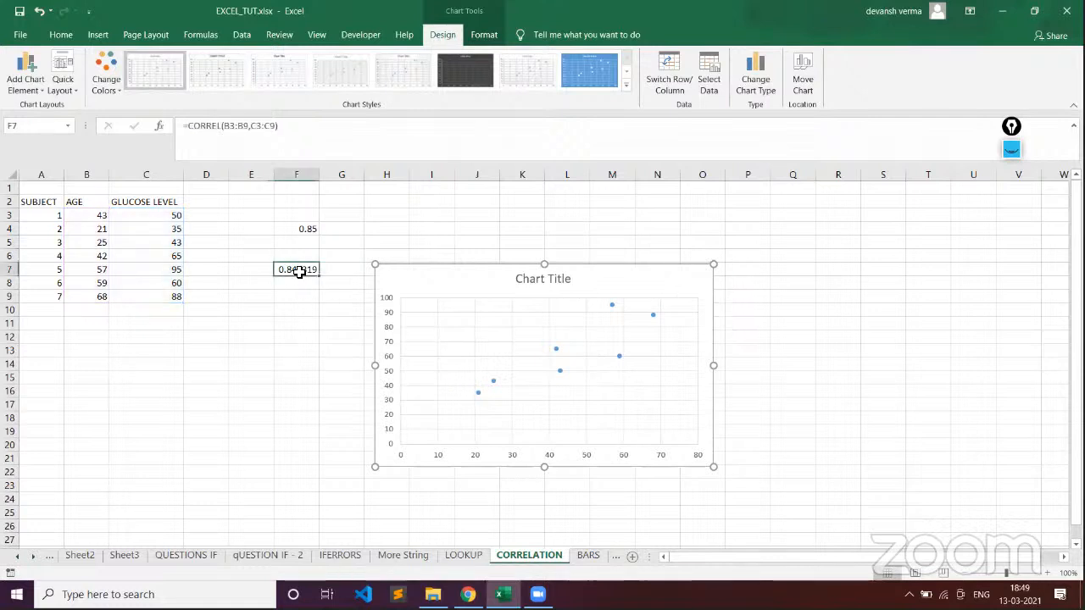
pyautogui.doubleClick(297, 270)
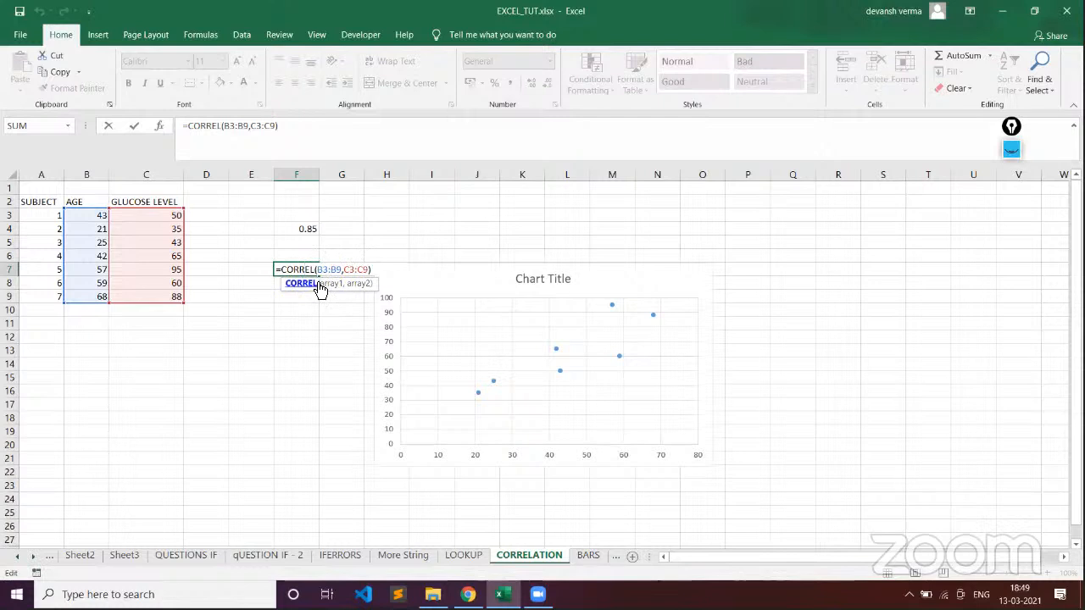
pyautogui.hotkey('ctrl', 'Return')
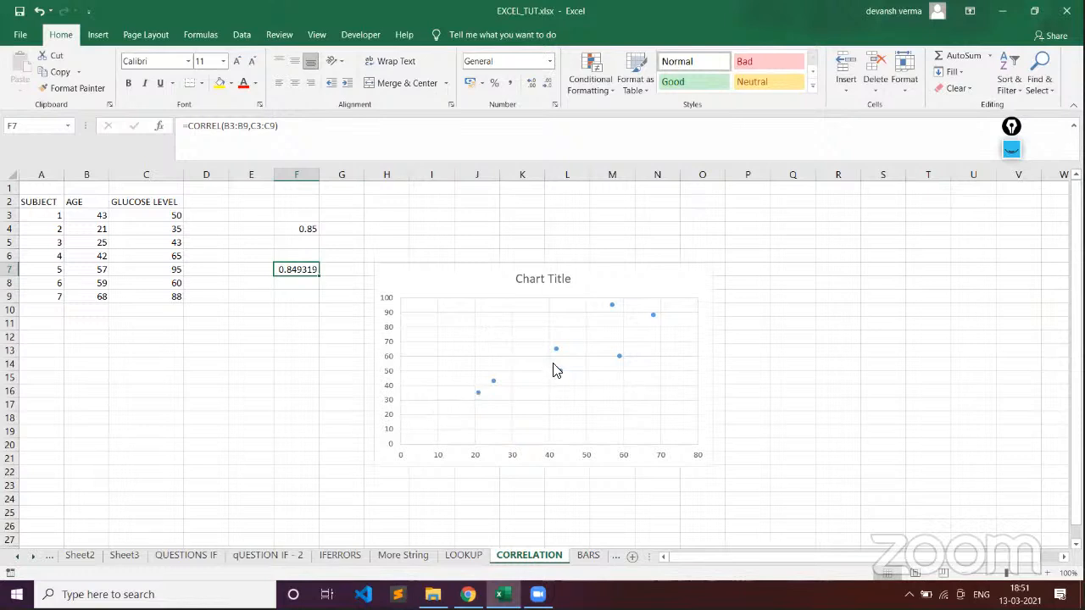
pyautogui.click(678, 288)
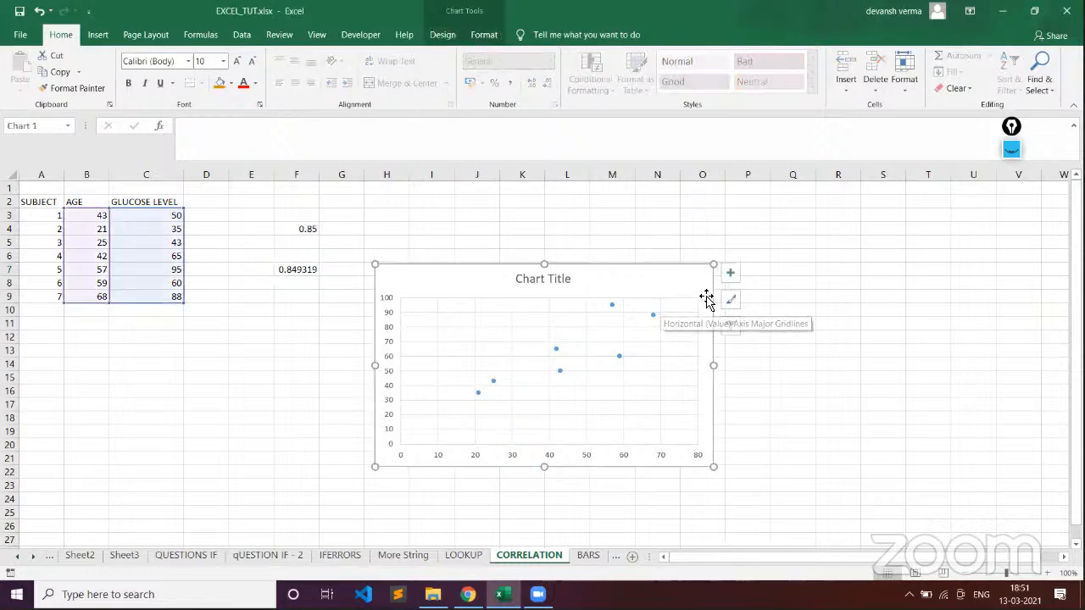
pyautogui.click(898, 381)
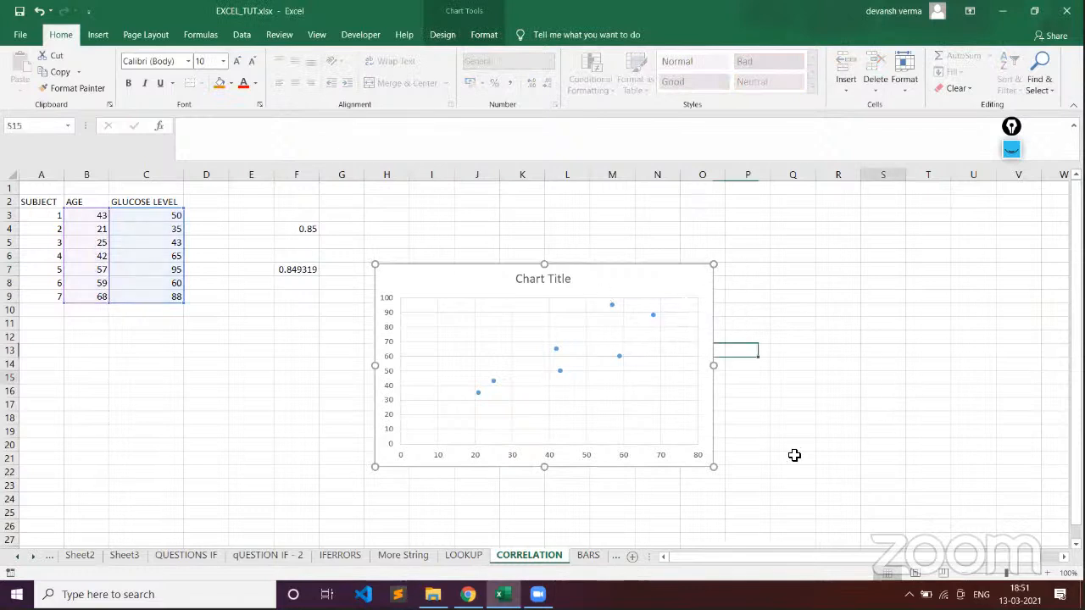
# - Add a trendline to the scatter chart of age against glucose level
pyautogui.click(600, 293)
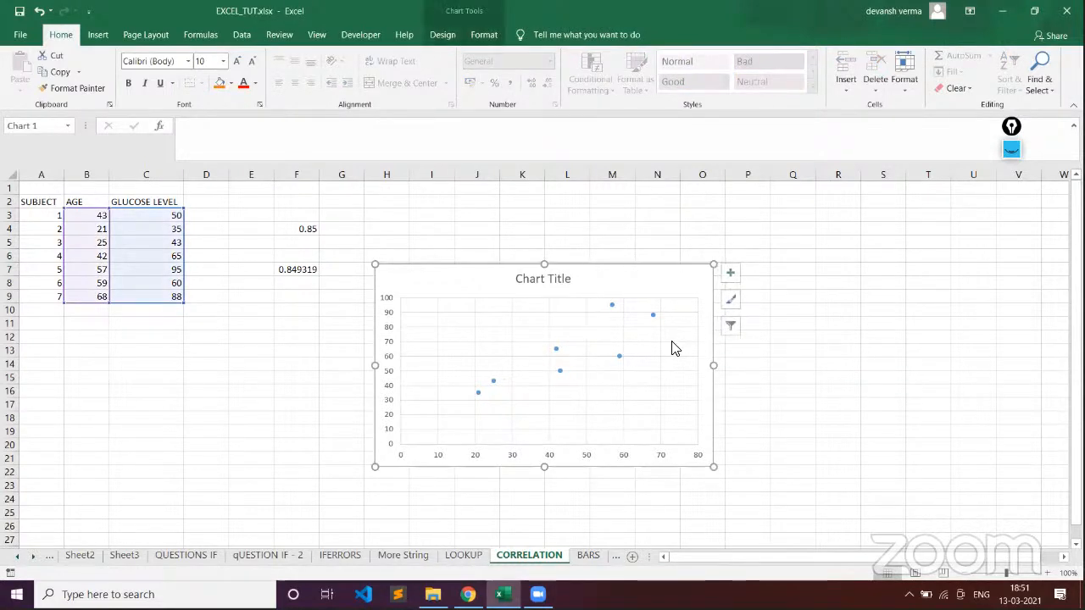
pyautogui.click(731, 275)
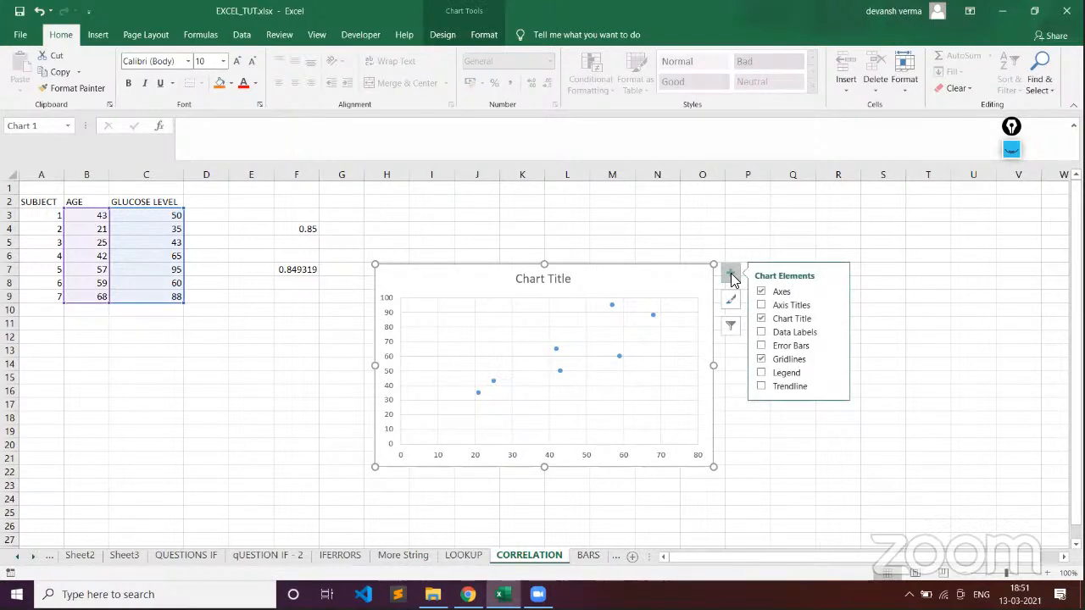
pyautogui.click(762, 387)
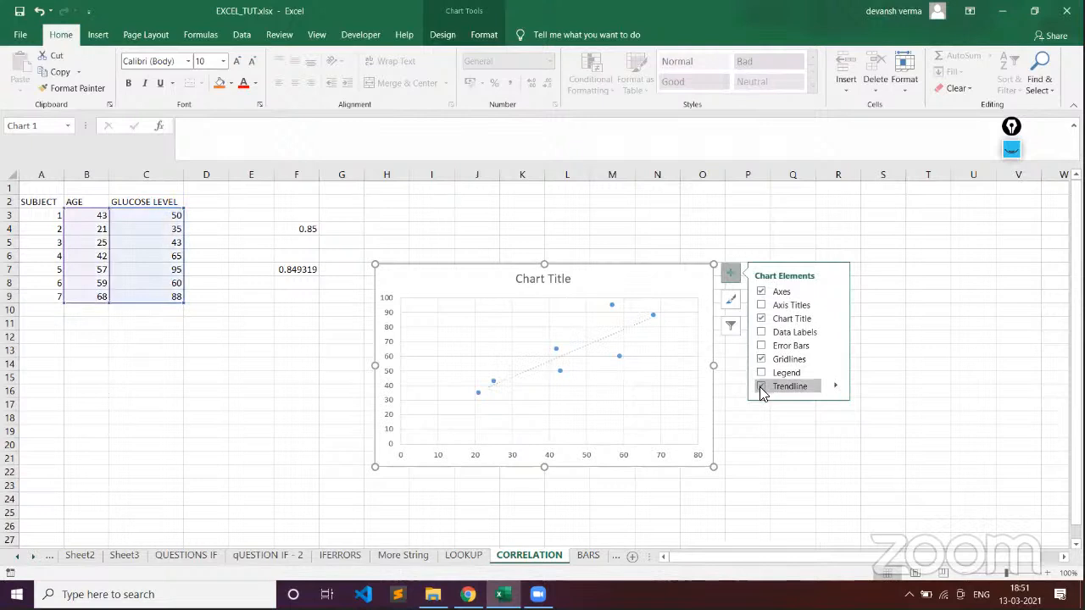
pyautogui.click(761, 388)
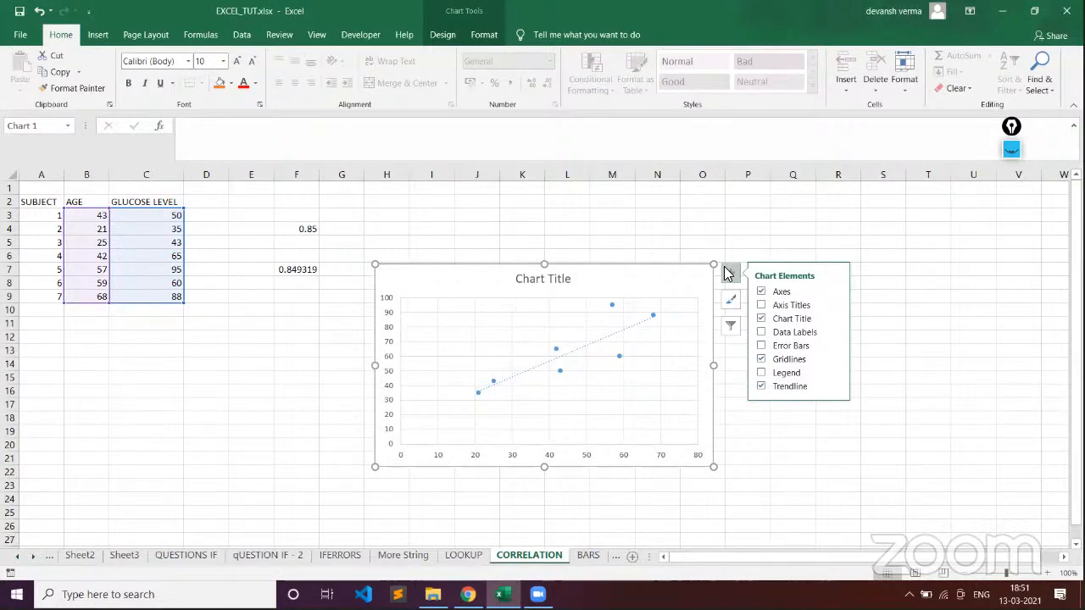
pyautogui.click(729, 273)
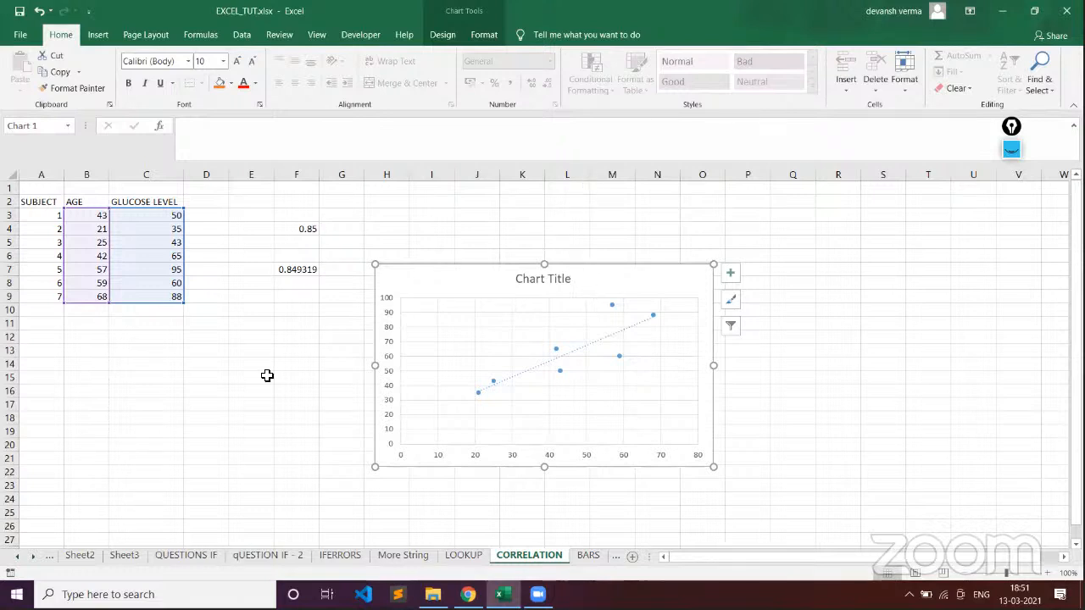
# - Open the BARS sheet and examine the DAYS and CITY tables, including the formulas in the 2019 column
pyautogui.click(588, 556)
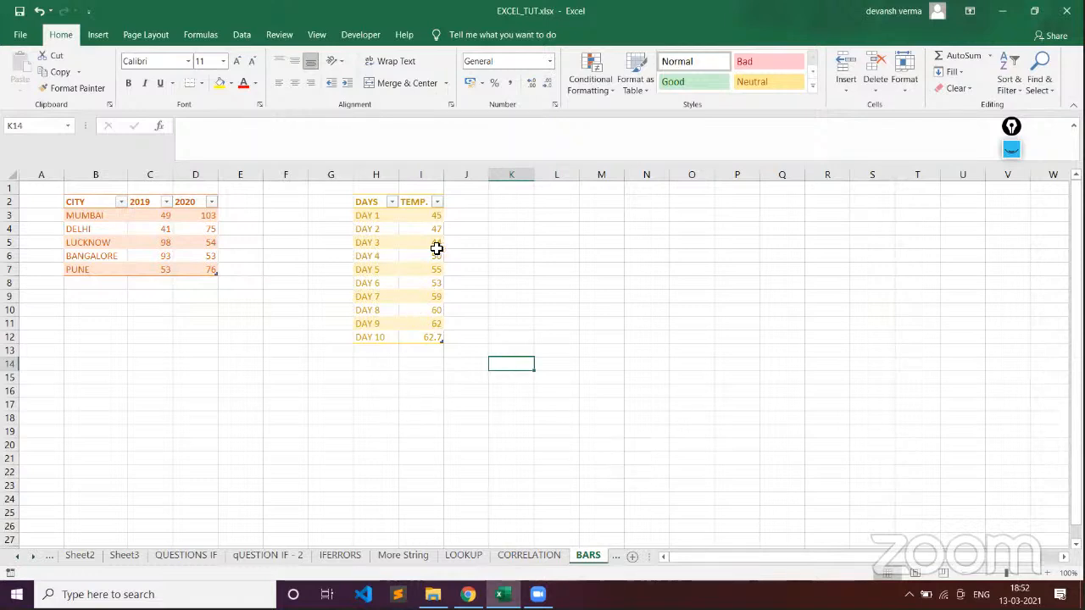
pyautogui.click(404, 218)
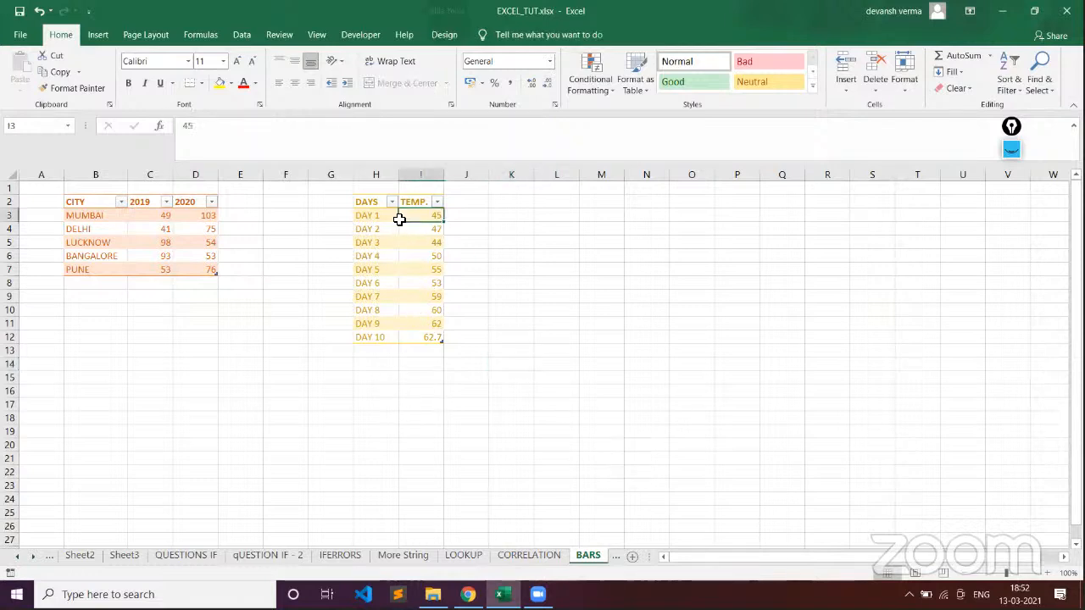
pyautogui.click(105, 202)
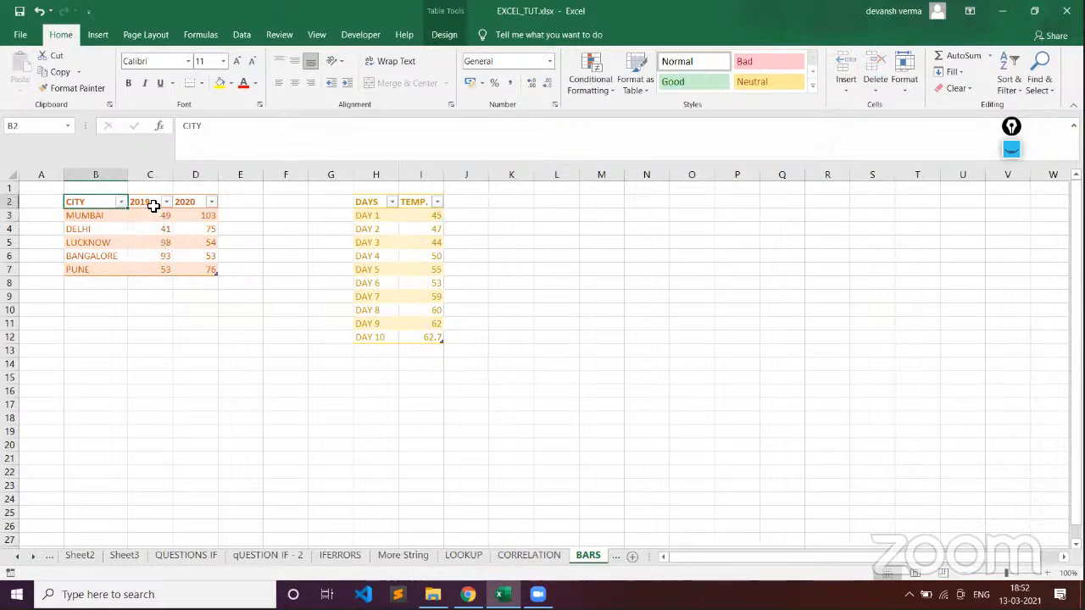
pyautogui.click(161, 219)
pyautogui.click(163, 229)
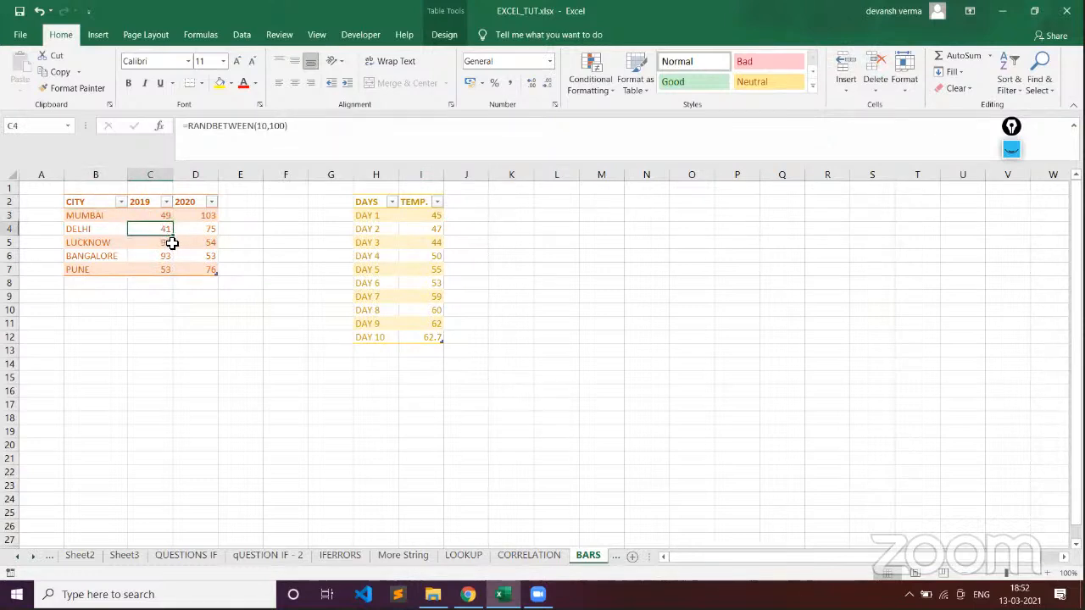
pyautogui.click(167, 244)
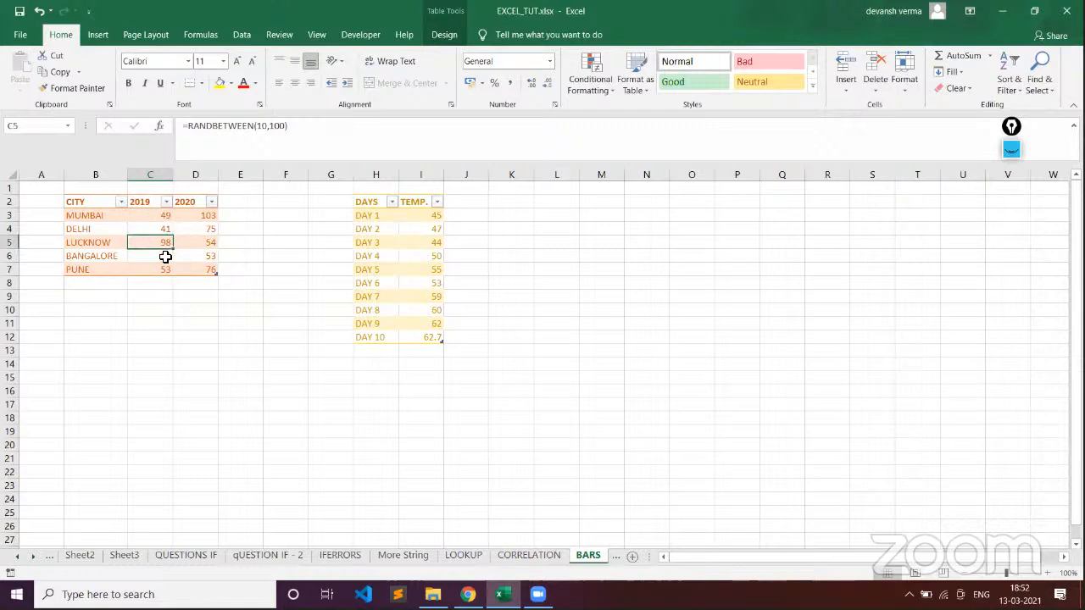
pyautogui.click(156, 215)
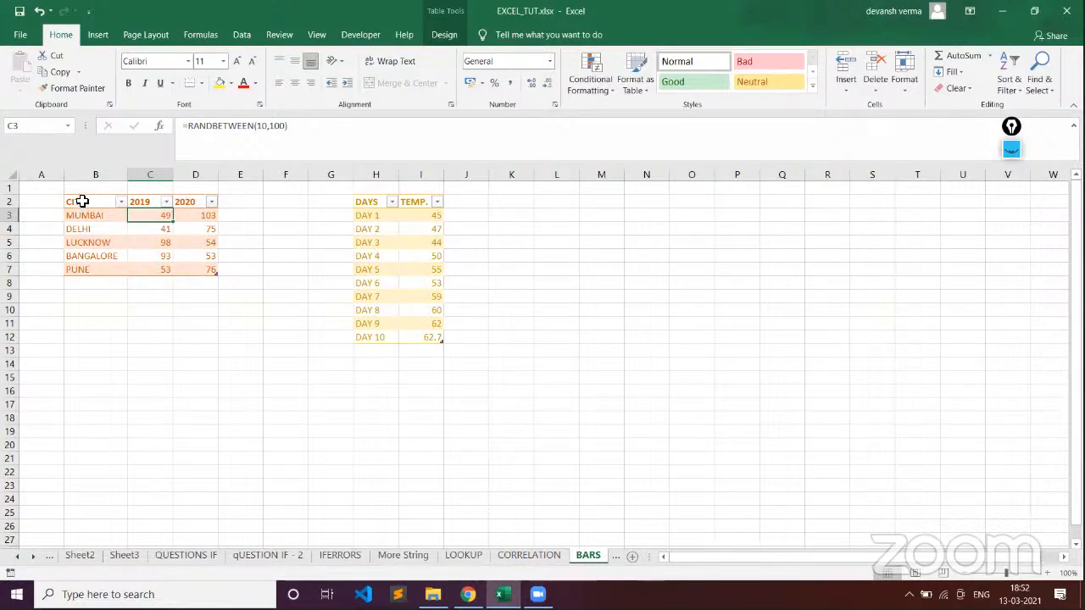
# - Insert a 2-D clustered column chart of the city data for 2019 and 2020 in B2:D7
pyautogui.moveTo(83, 201); pyautogui.dragTo(209, 270)
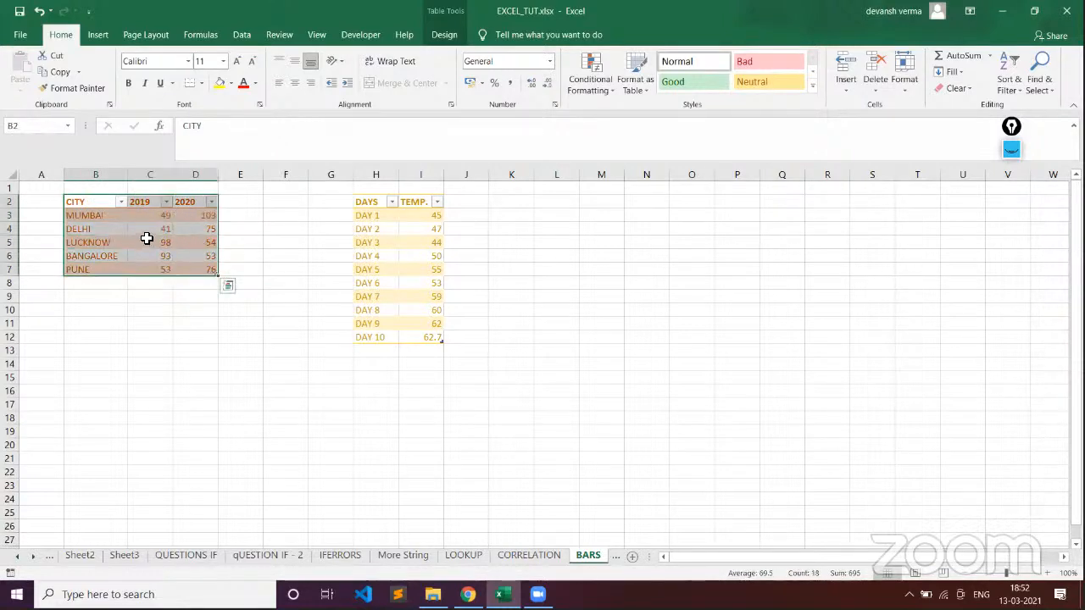
pyautogui.click(95, 36)
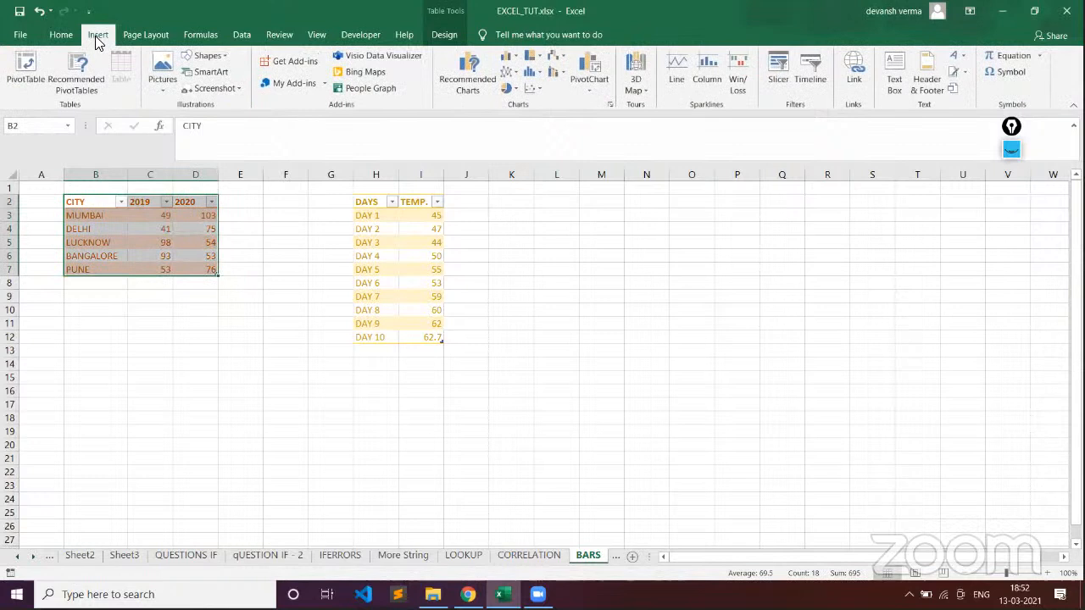
pyautogui.click(516, 60)
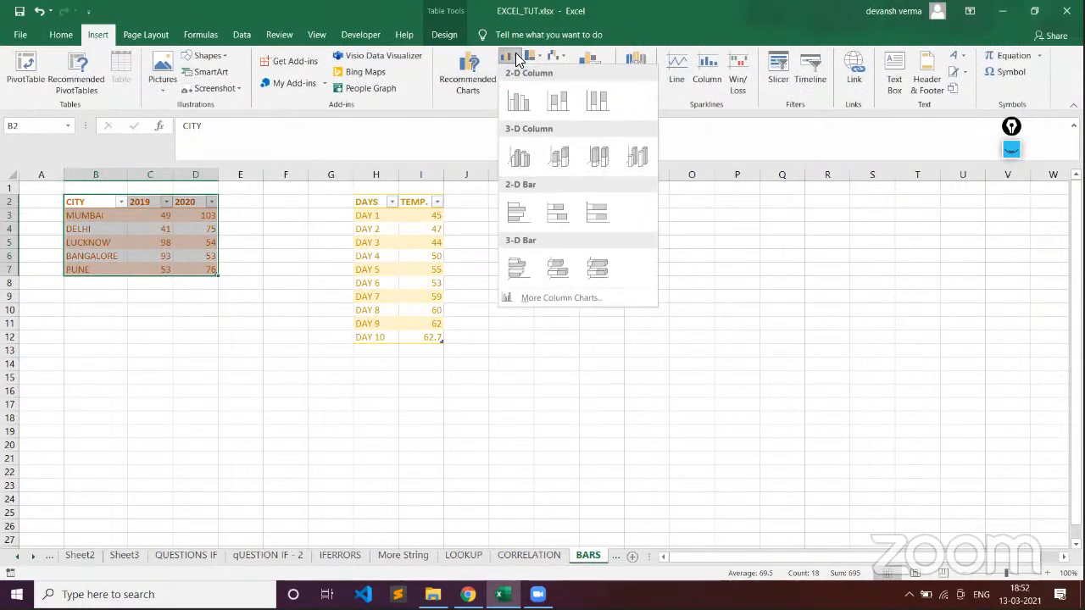
pyautogui.click(519, 101)
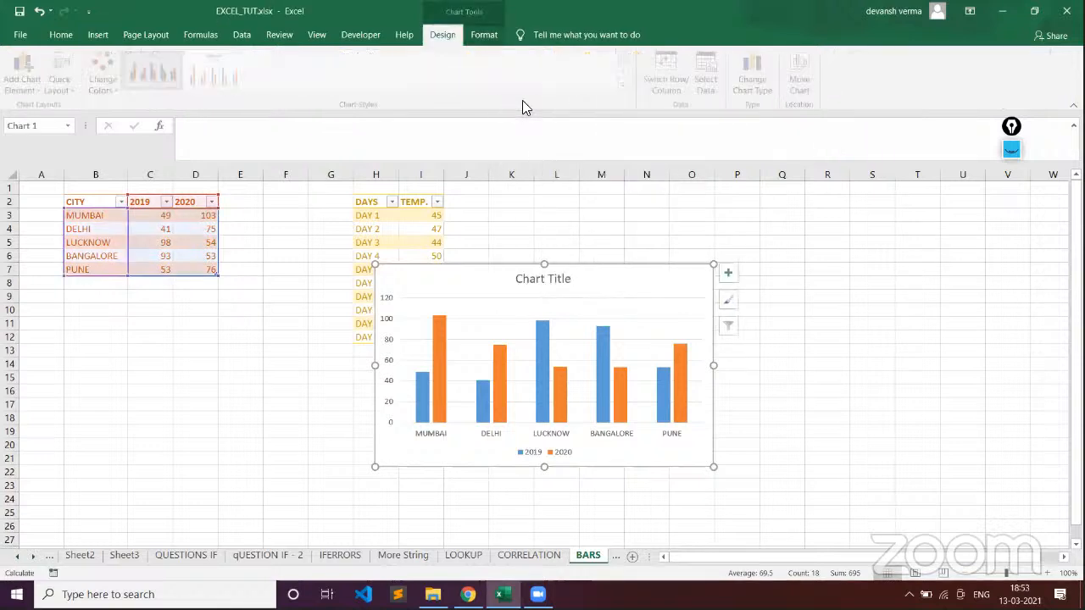
pyautogui.click(571, 280)
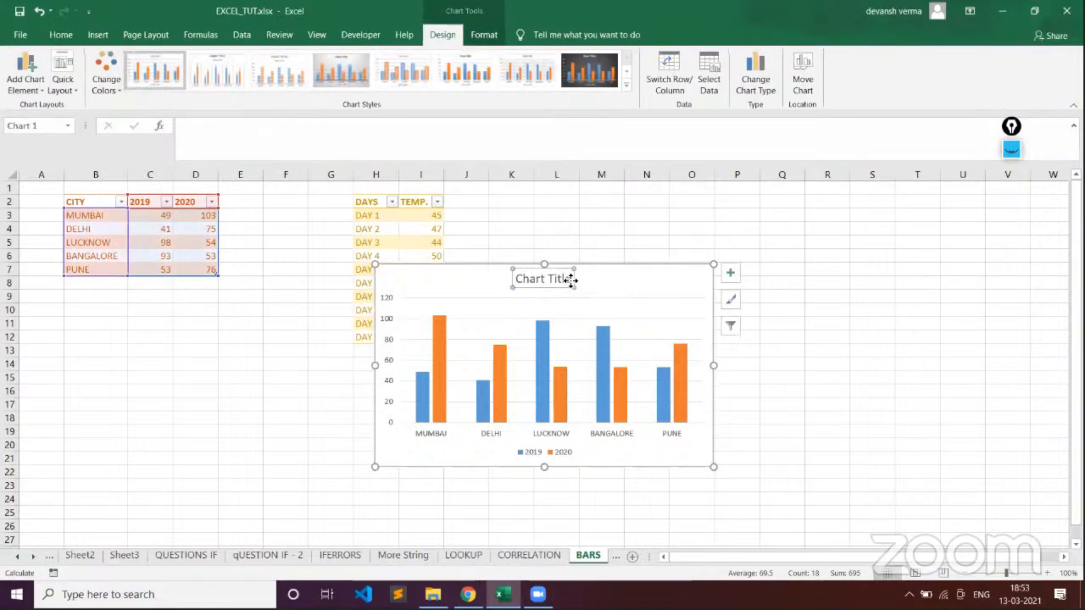
pyautogui.moveTo(571, 281); pyautogui.dragTo(625, 277)
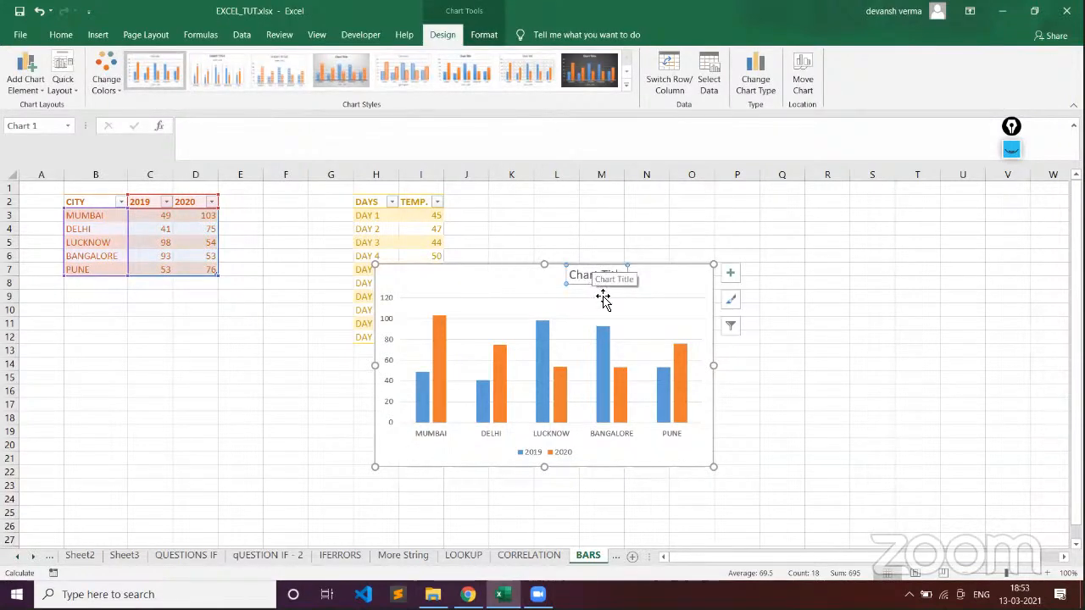
pyautogui.hotkey('ctrl', 'z')
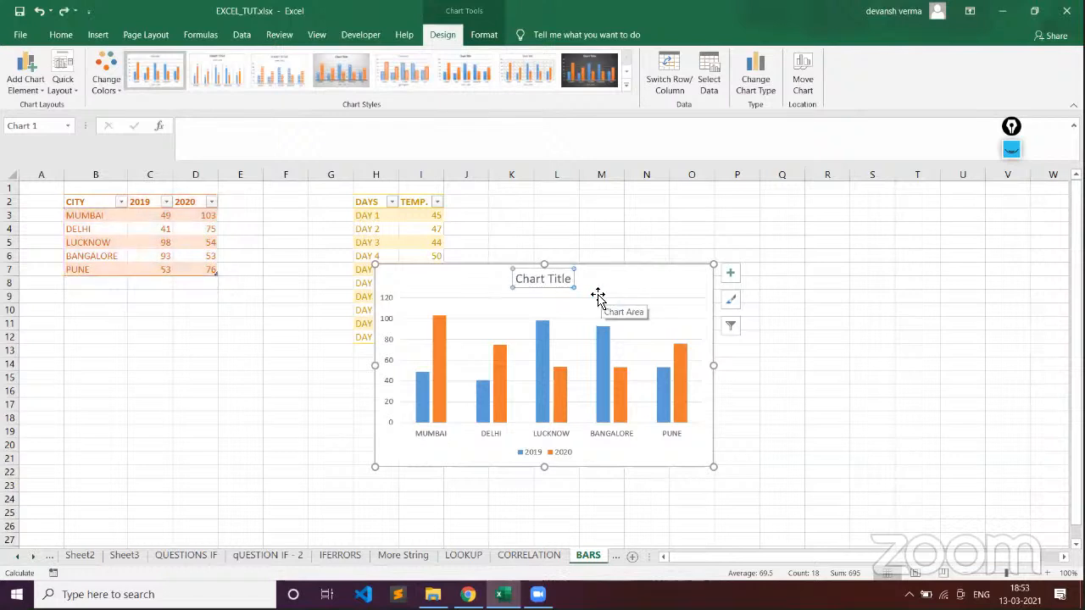
# - Move the column chart clear of the DAYS table and apply the dark gradient chart style with data labels
pyautogui.moveTo(683, 269); pyautogui.dragTo(825, 226)
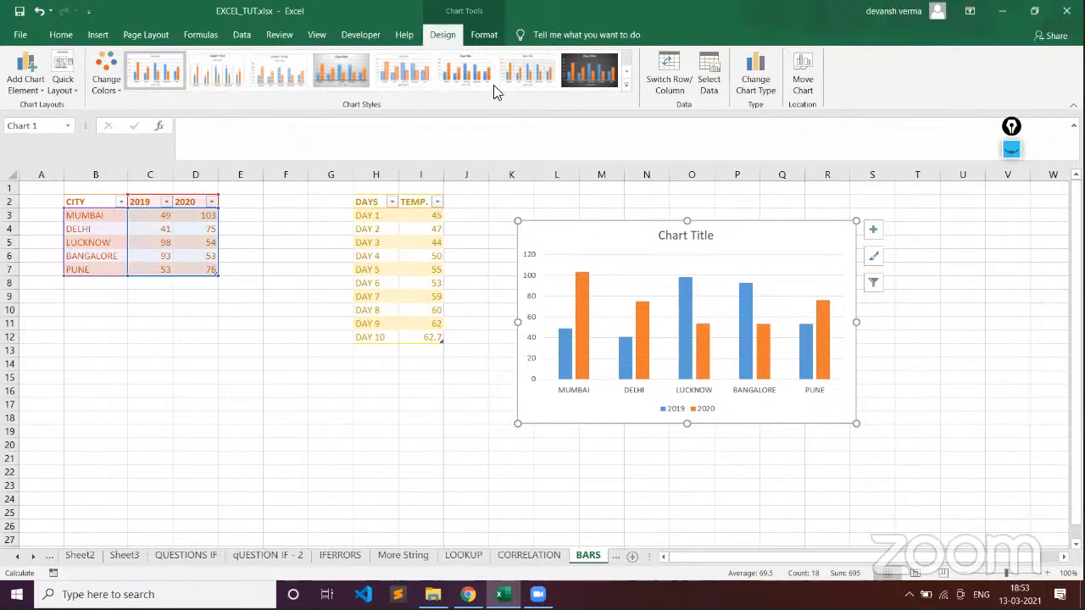
pyautogui.click(231, 76)
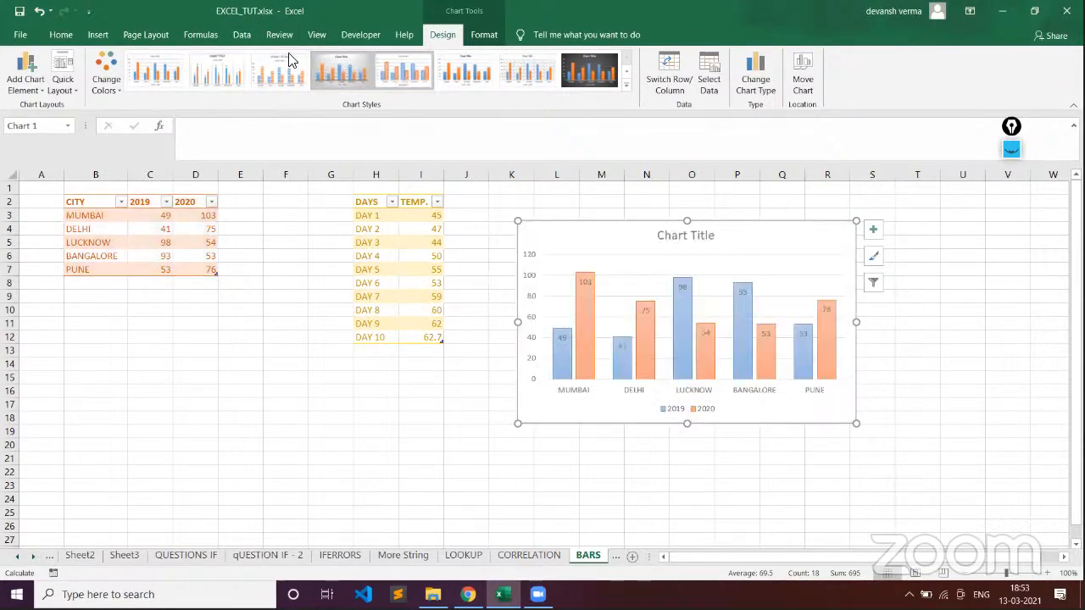
pyautogui.click(589, 72)
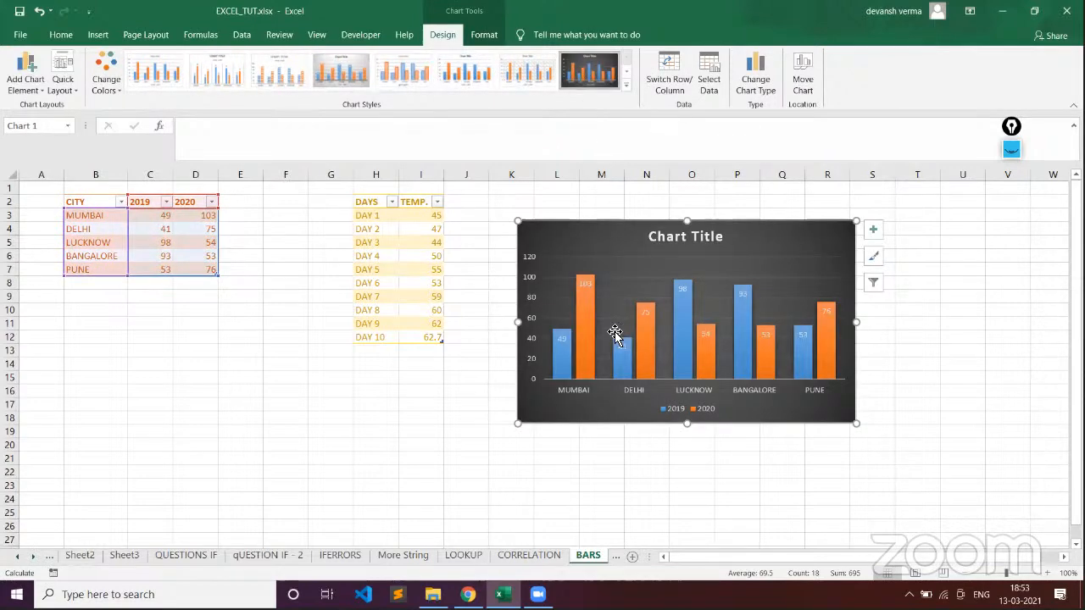
pyautogui.moveTo(682, 356)
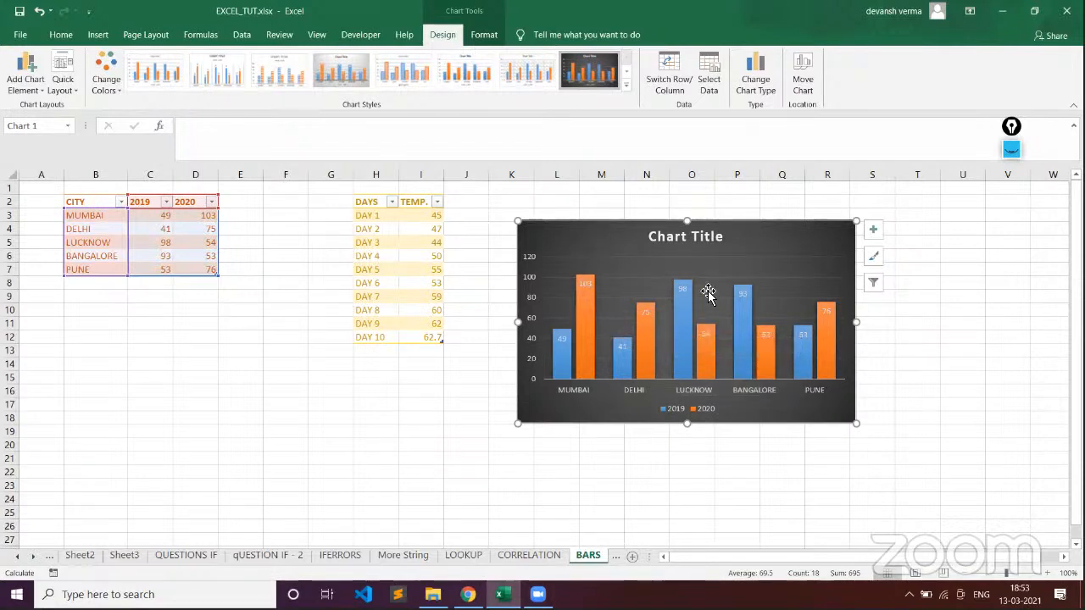
# - Try the dark chart style with outlined columns and return the chart to the first, plain white style
pyautogui.click(626, 85)
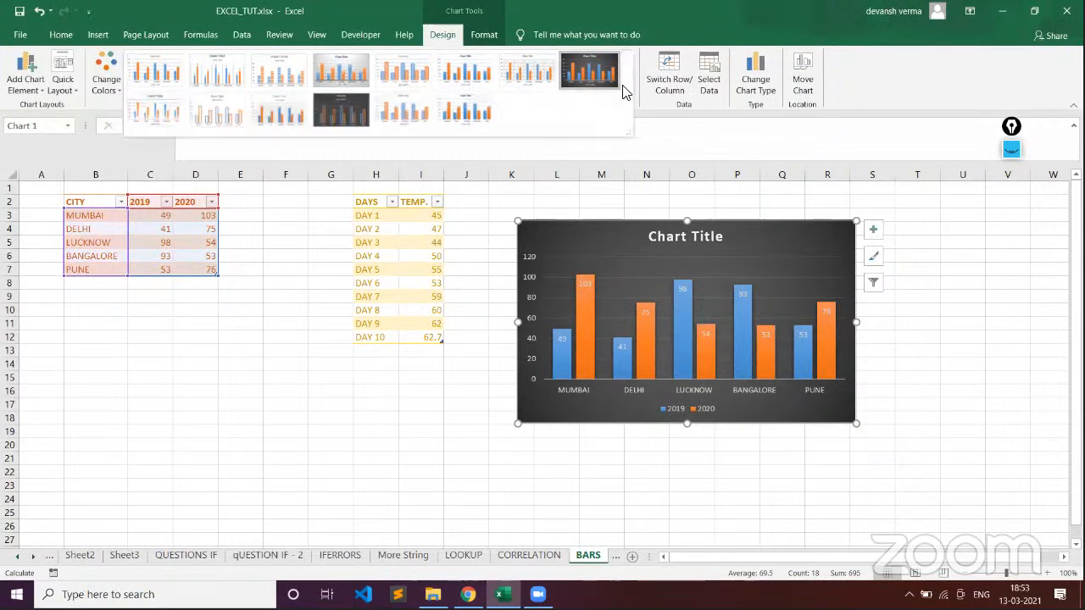
pyautogui.click(345, 115)
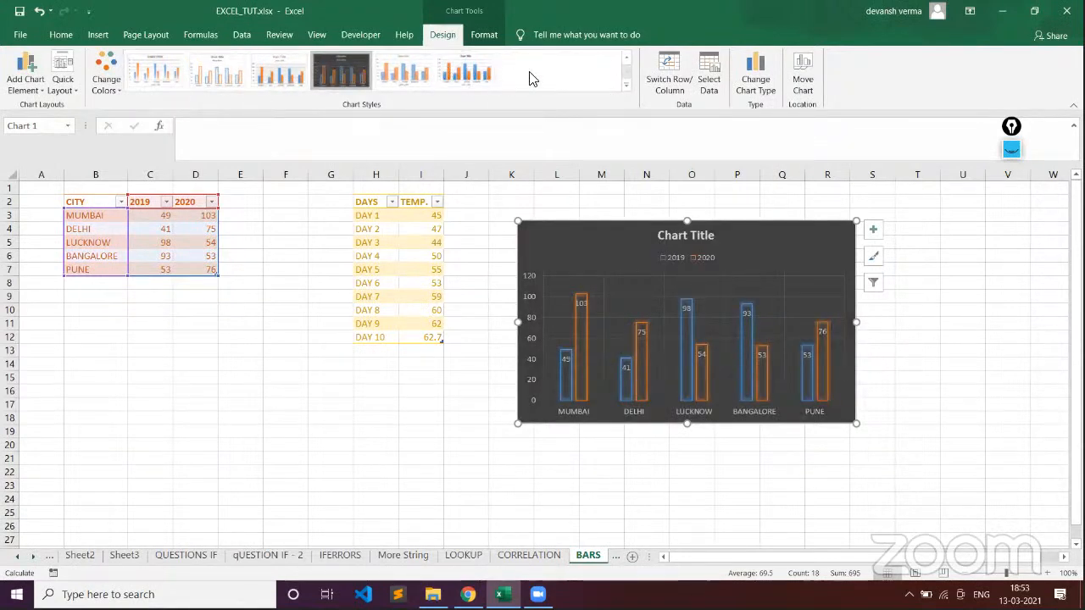
pyautogui.click(626, 59)
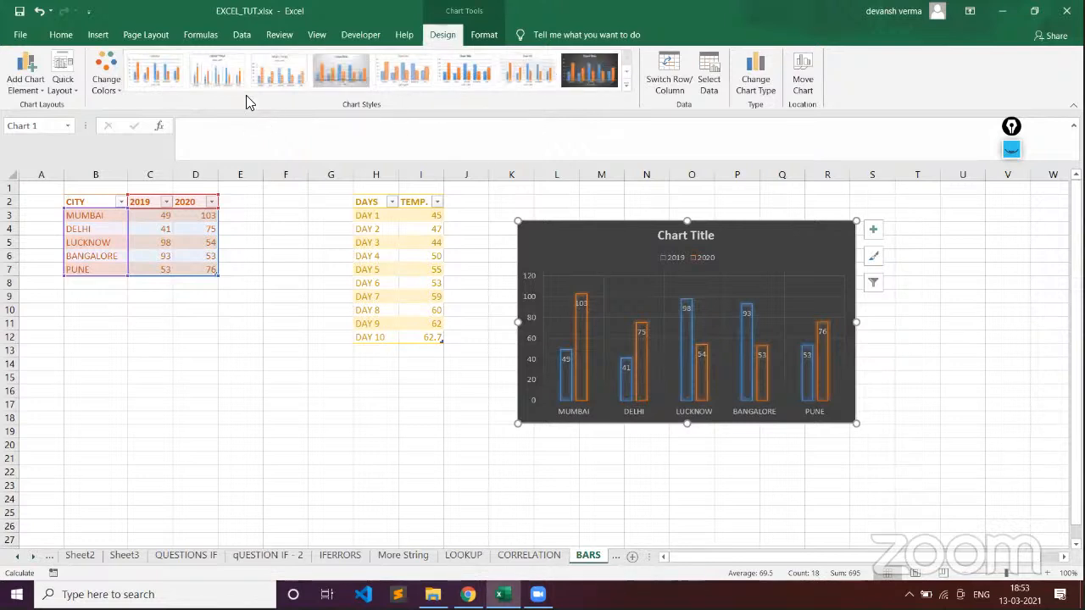
pyautogui.click(155, 70)
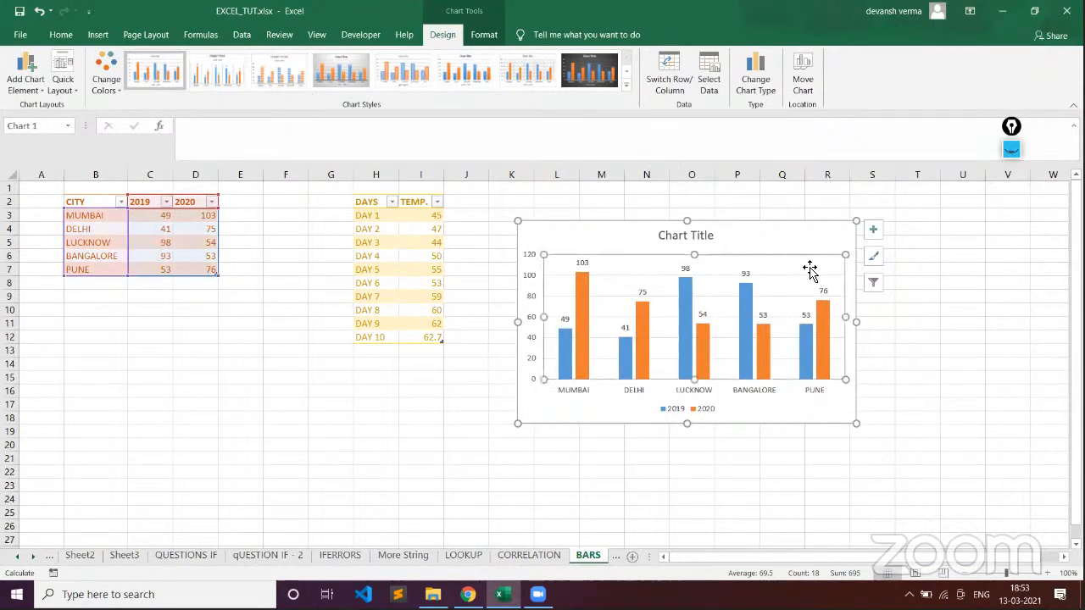
pyautogui.click(940, 293)
# - Turn all the column chart's axes off and back on
pyautogui.click(719, 246)
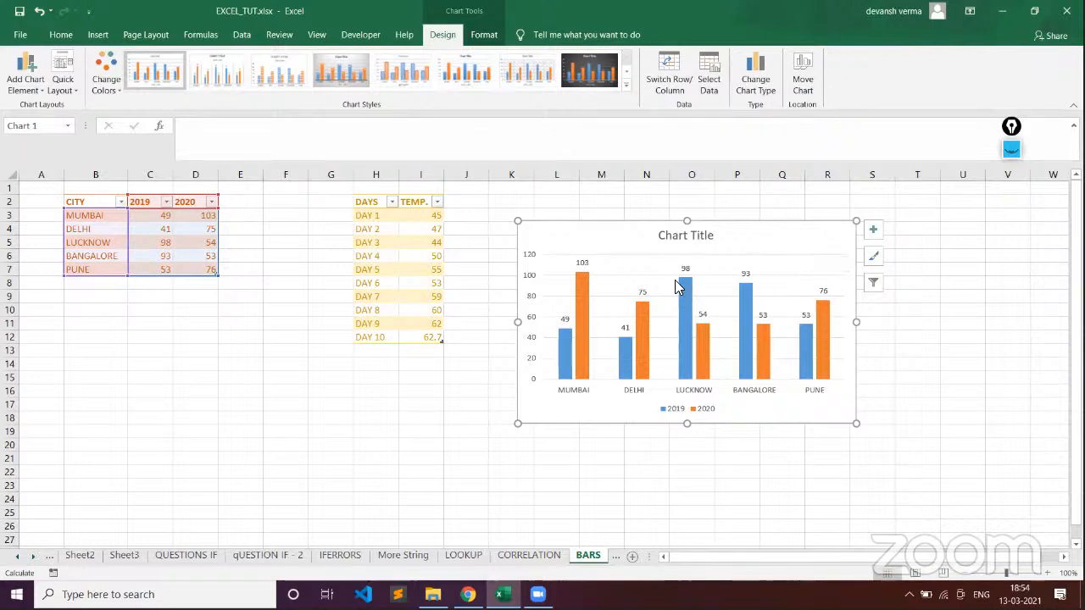
pyautogui.moveTo(677, 286)
pyautogui.moveTo(633, 310)
pyautogui.click(871, 231)
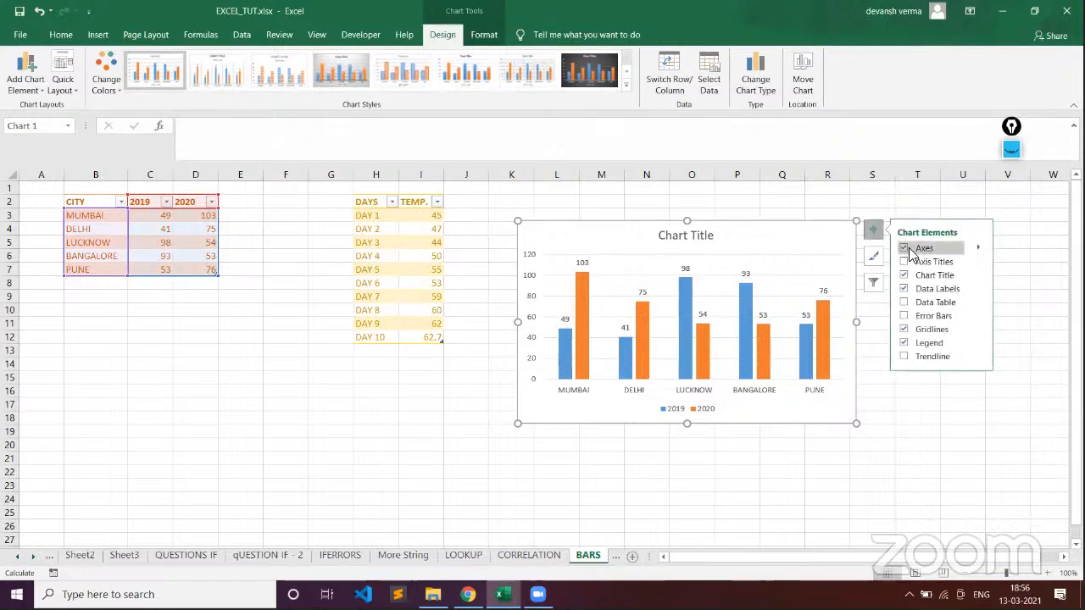
pyautogui.click(904, 248)
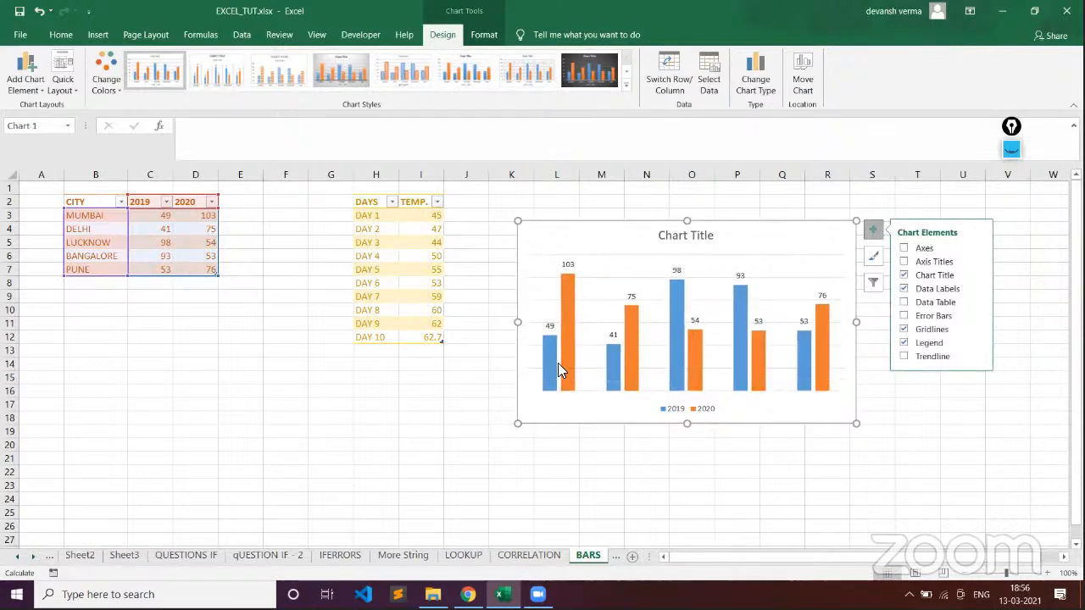
pyautogui.click(904, 249)
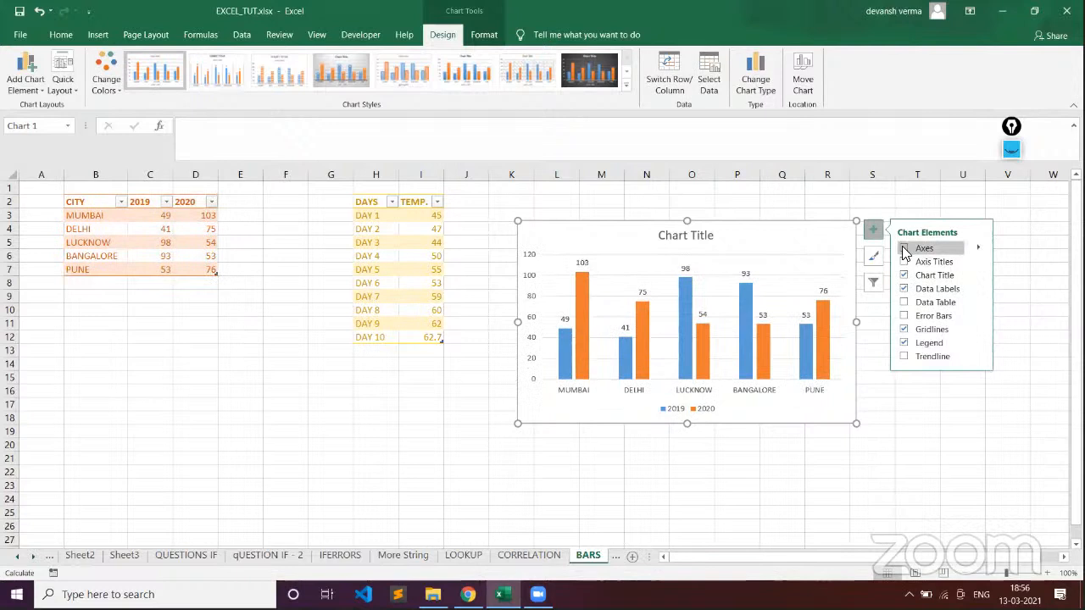
# - Hide the column chart's primary vertical axis and its gridlines
pyautogui.click(978, 249)
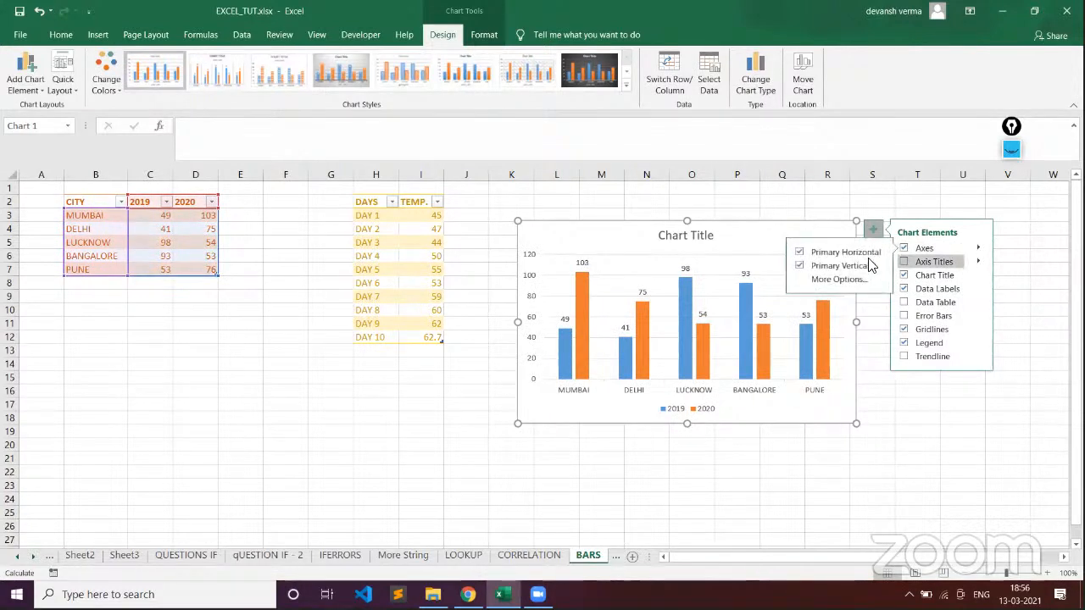
pyautogui.click(799, 266)
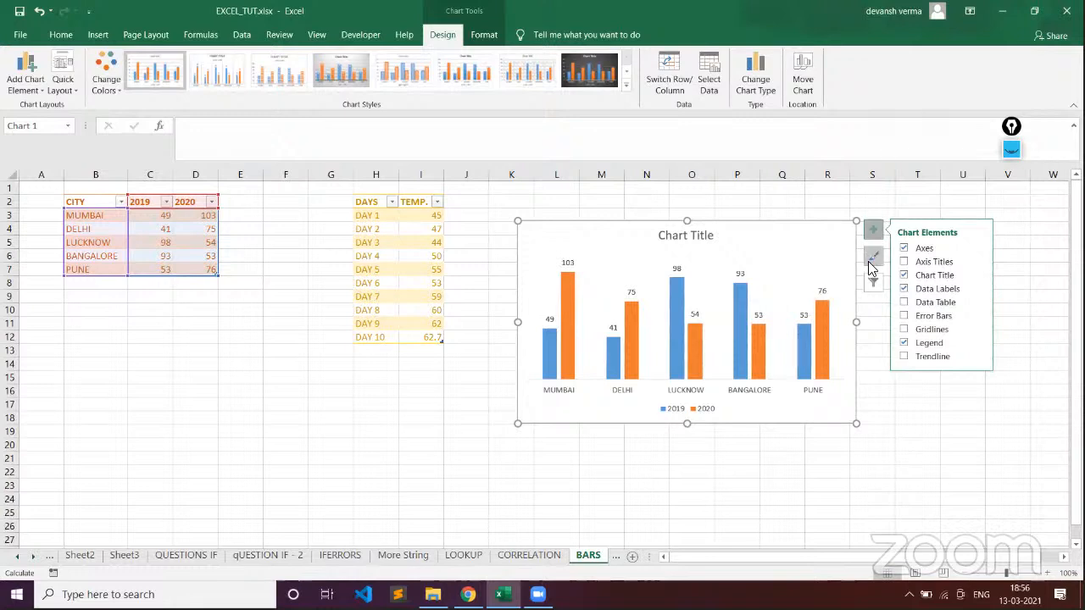
pyautogui.click(873, 228)
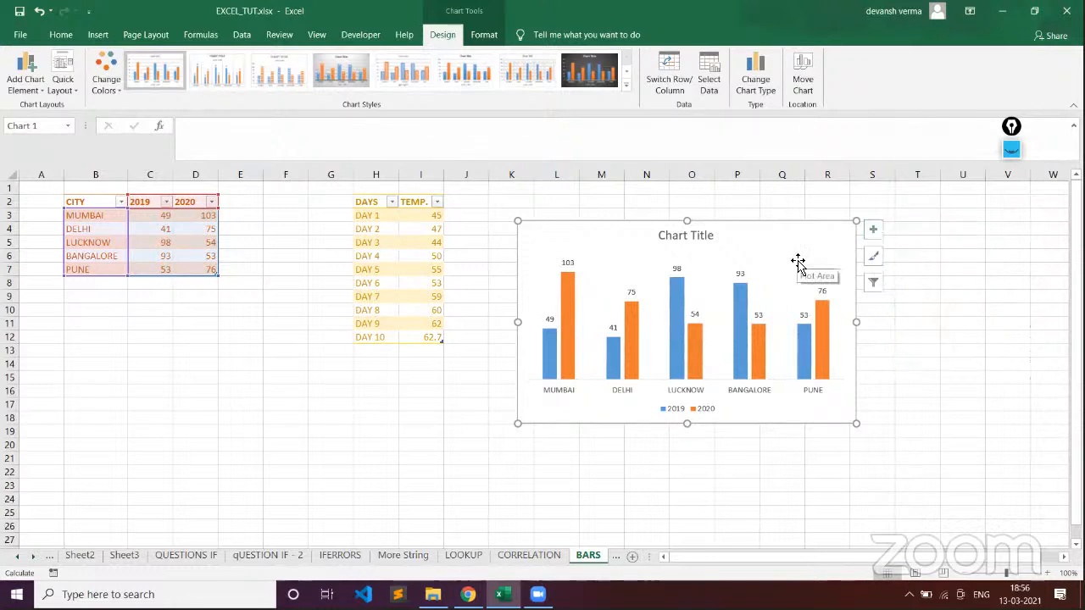
# - Replace the column chart's title text with "SALES (IN $M)"
pyautogui.click(1042, 336)
pyautogui.click(899, 241)
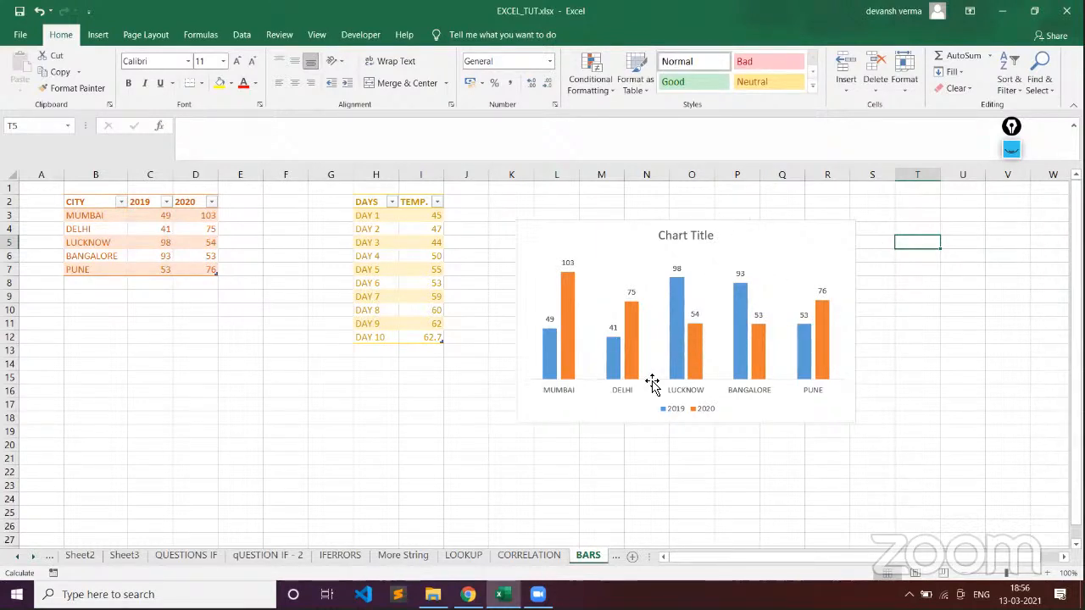
pyautogui.click(678, 236)
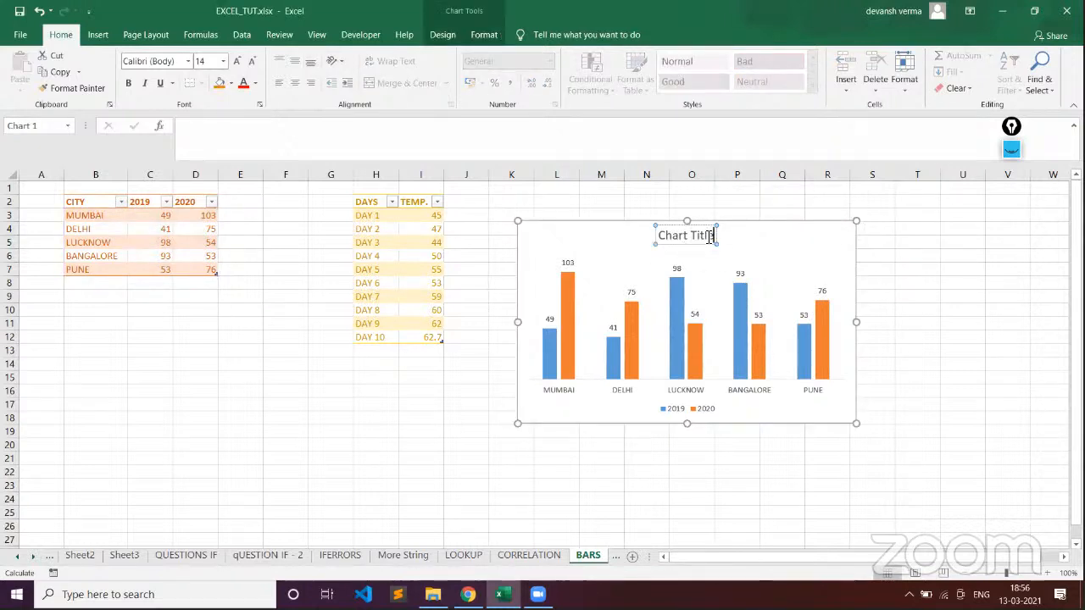
pyautogui.press('BackSpace')
pyautogui.press('BackSpace')
pyautogui.press('BackSpace')
pyautogui.press('BackSpace')
pyautogui.press('BackSpace')
pyautogui.press('BackSpace')
pyautogui.press('BackSpace')
pyautogui.press('BackSpace')
pyautogui.press('BackSpace')
pyautogui.press('BackSpace')
pyautogui.press('BackSpace')
pyautogui.write('d')
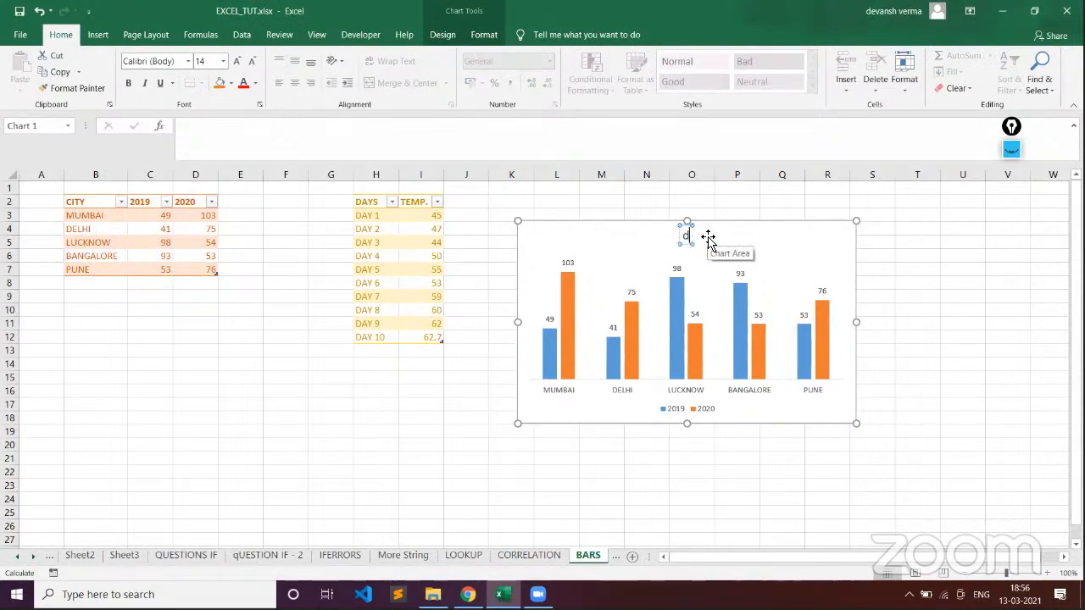
pyautogui.press('BackSpace')
pyautogui.write('SALES (IN')
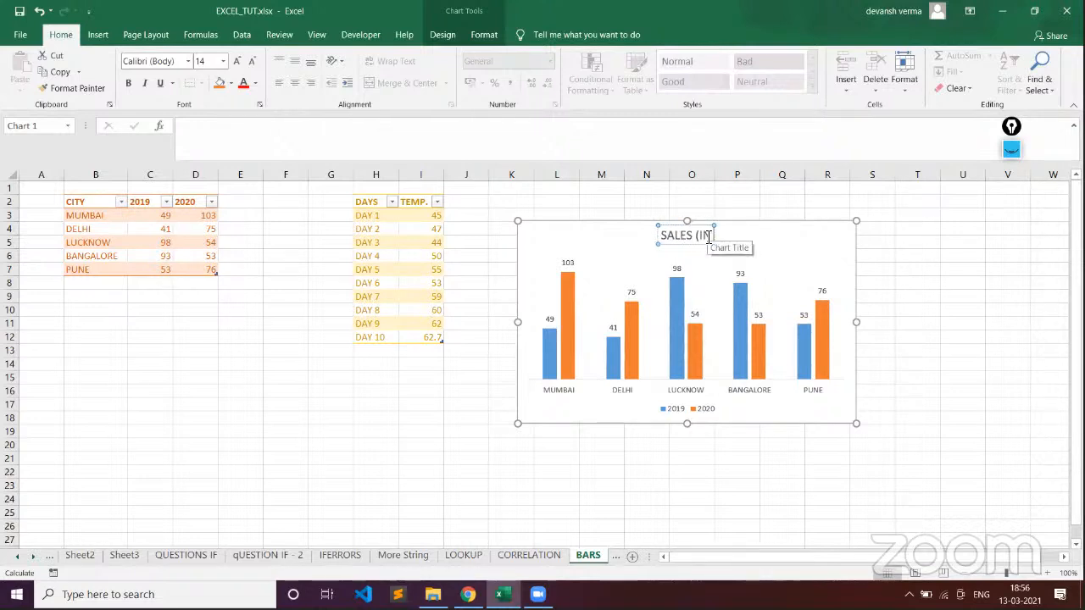
pyautogui.write(' $M)')
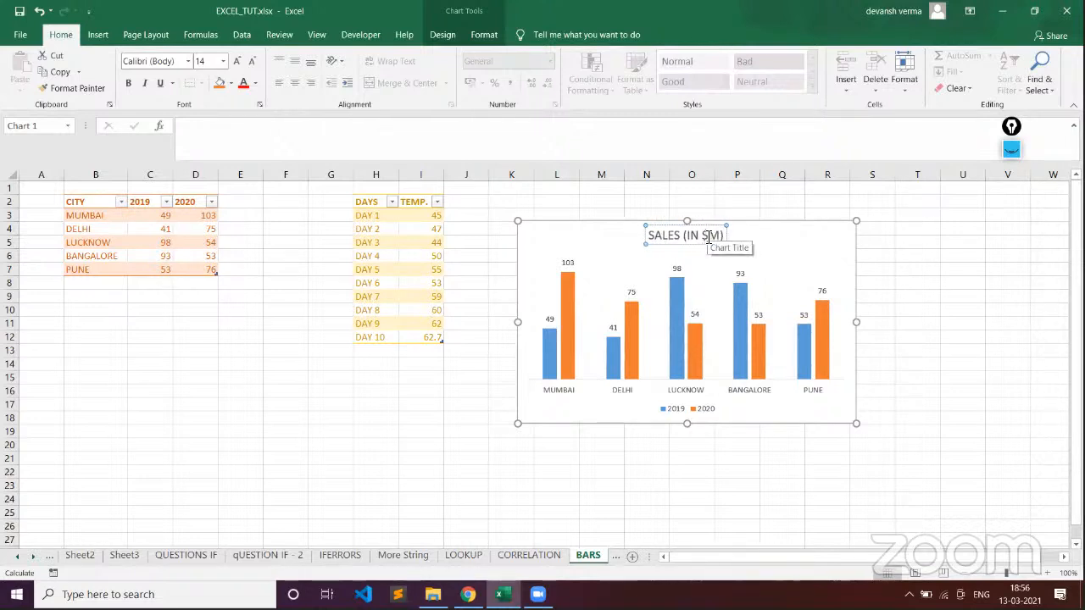
pyautogui.click(765, 253)
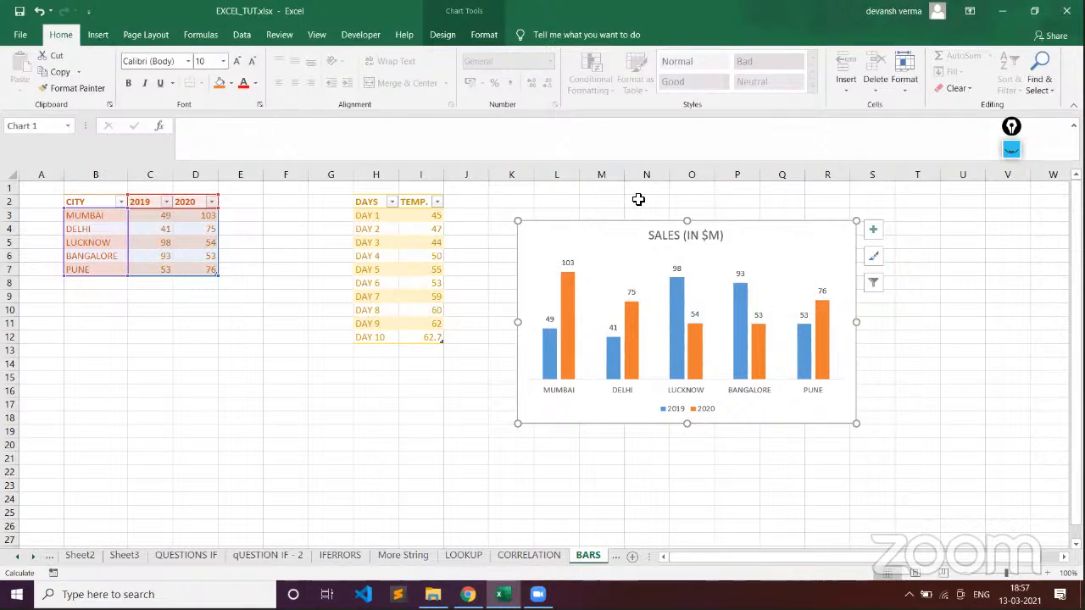
# - Change the sales chart to the 3-D Clustered Column type
pyautogui.click(639, 285)
pyautogui.click(603, 248)
pyautogui.click(95, 35)
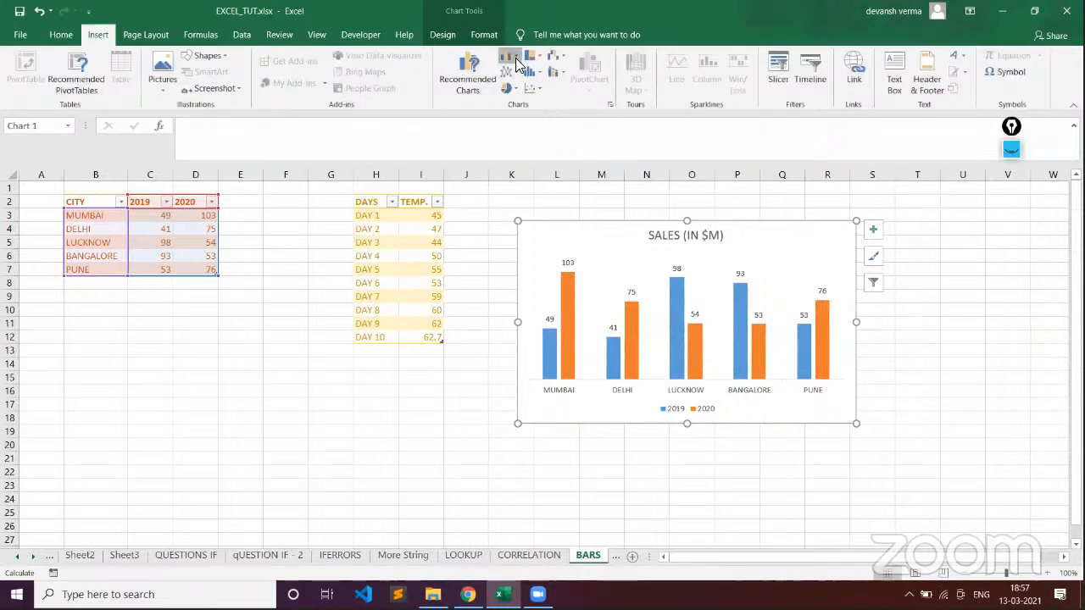
pyautogui.click(509, 56)
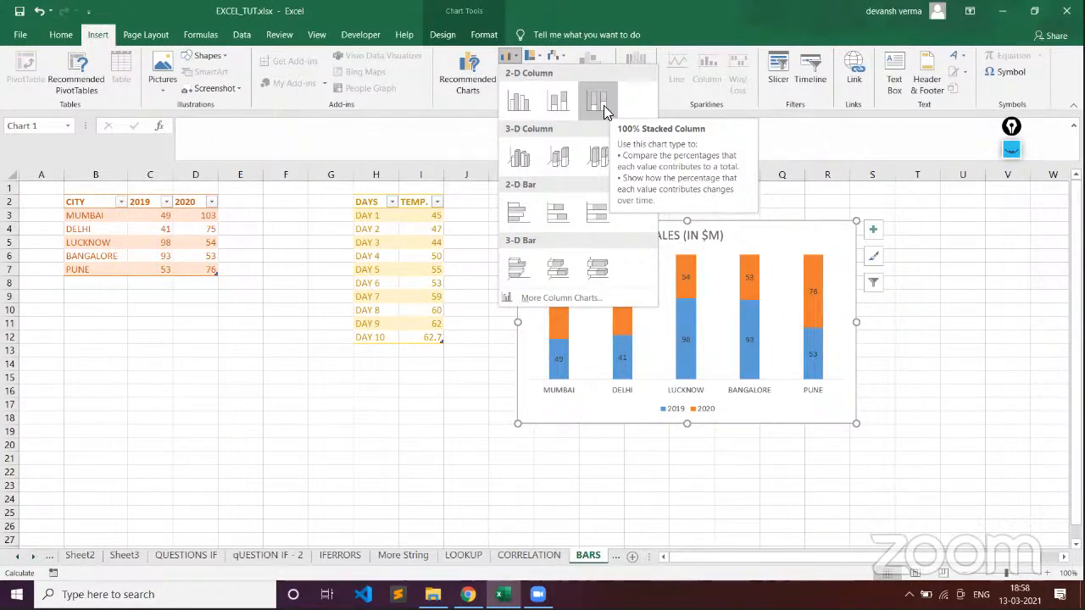
pyautogui.click(522, 155)
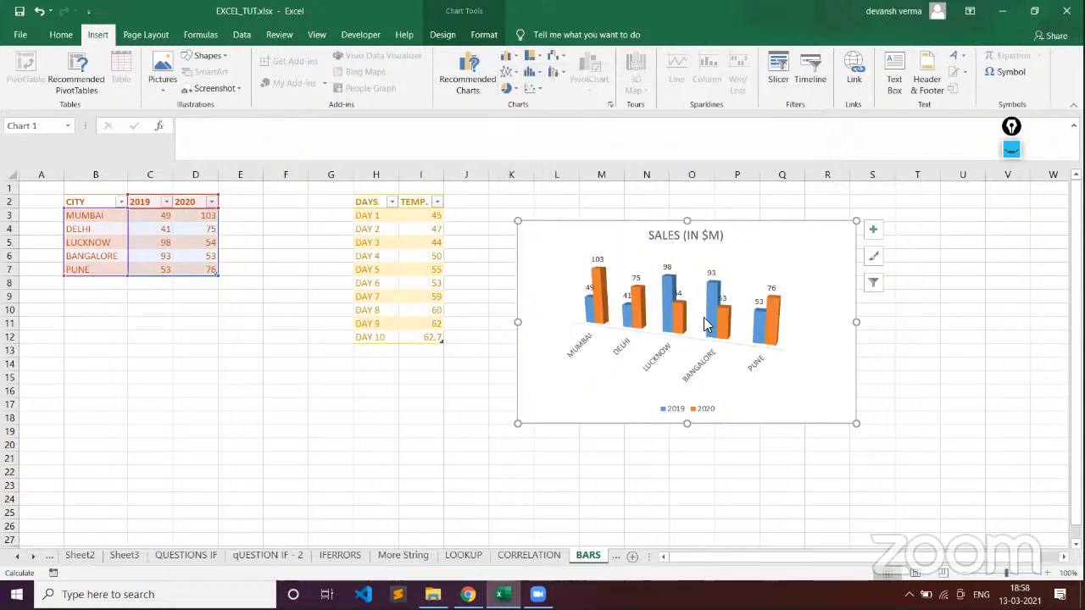
# - Change the sales chart to 3-D Stacked Column, and from that to the 3-D Column type with separate depth rows
pyautogui.click(508, 56)
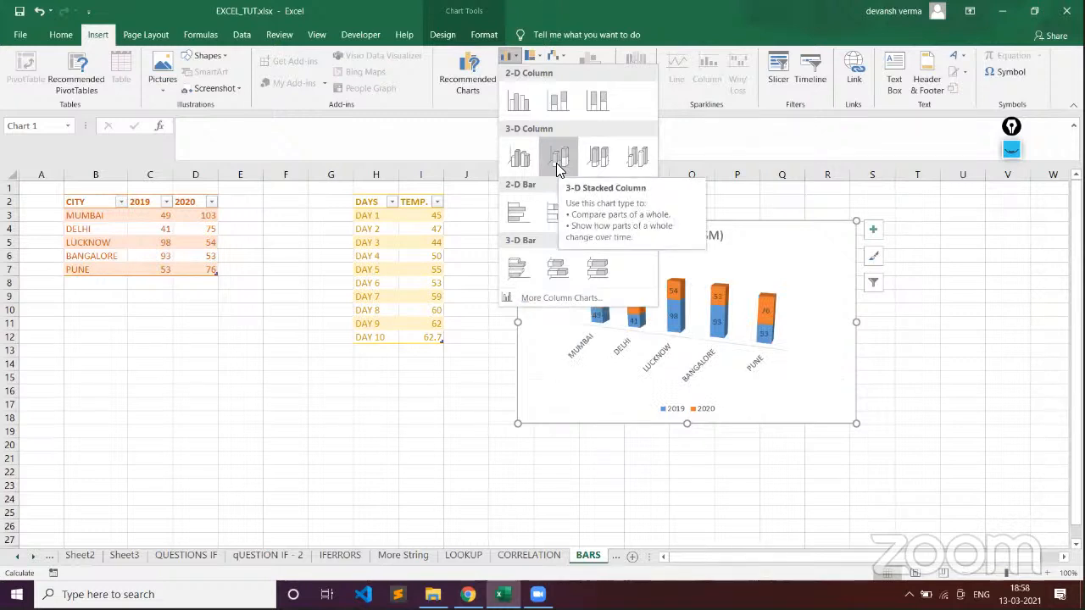
pyautogui.click(558, 169)
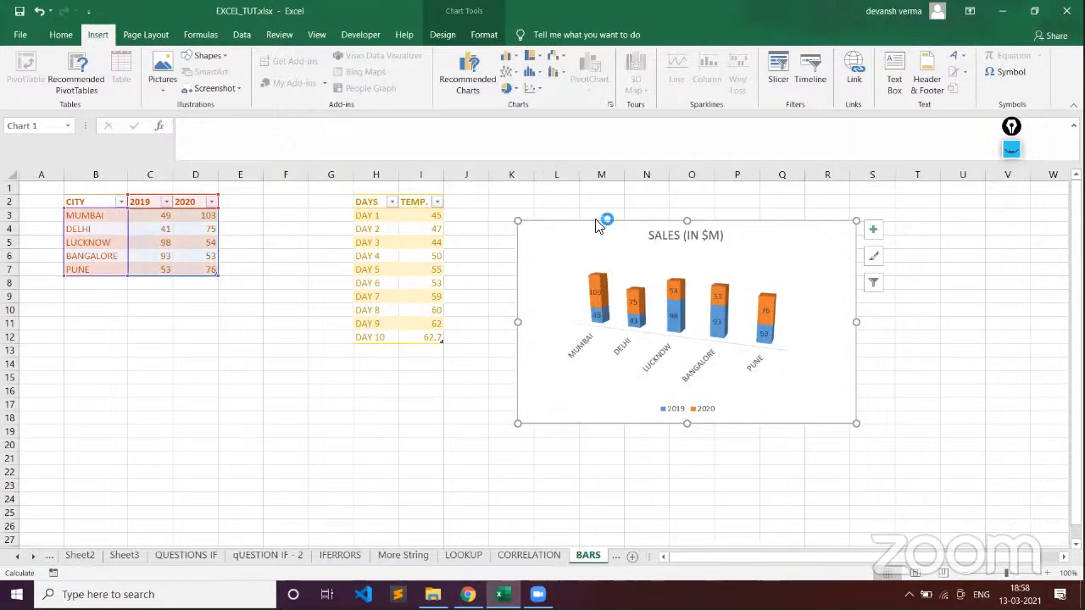
pyautogui.click(507, 56)
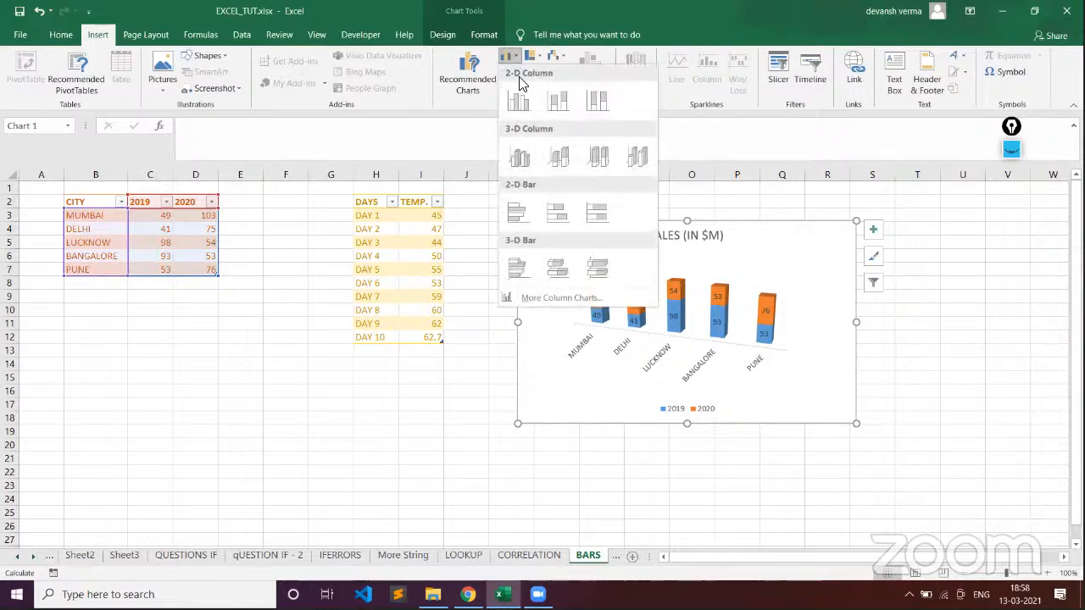
pyautogui.click(635, 163)
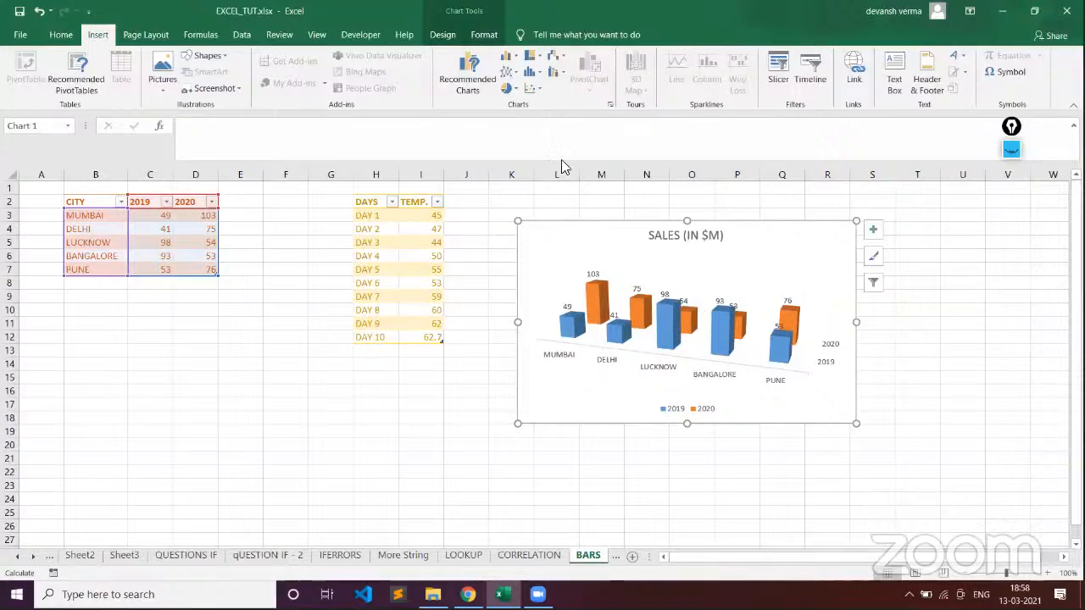
# - Convert the sales chart to a 3-D Clustered Bar and turn on its axis titles
pyautogui.click(513, 56)
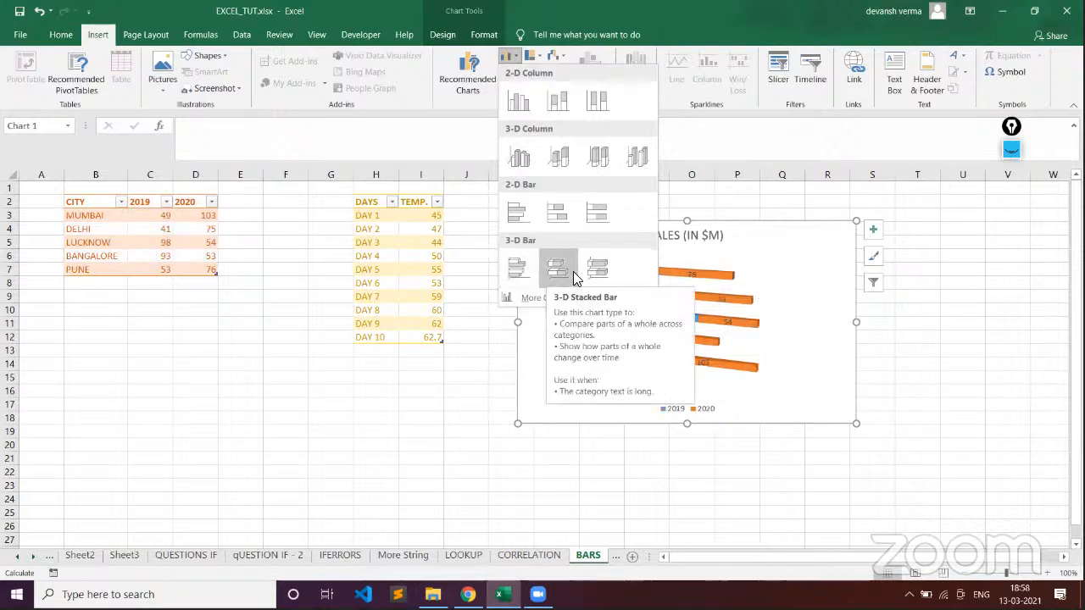
pyautogui.click(524, 273)
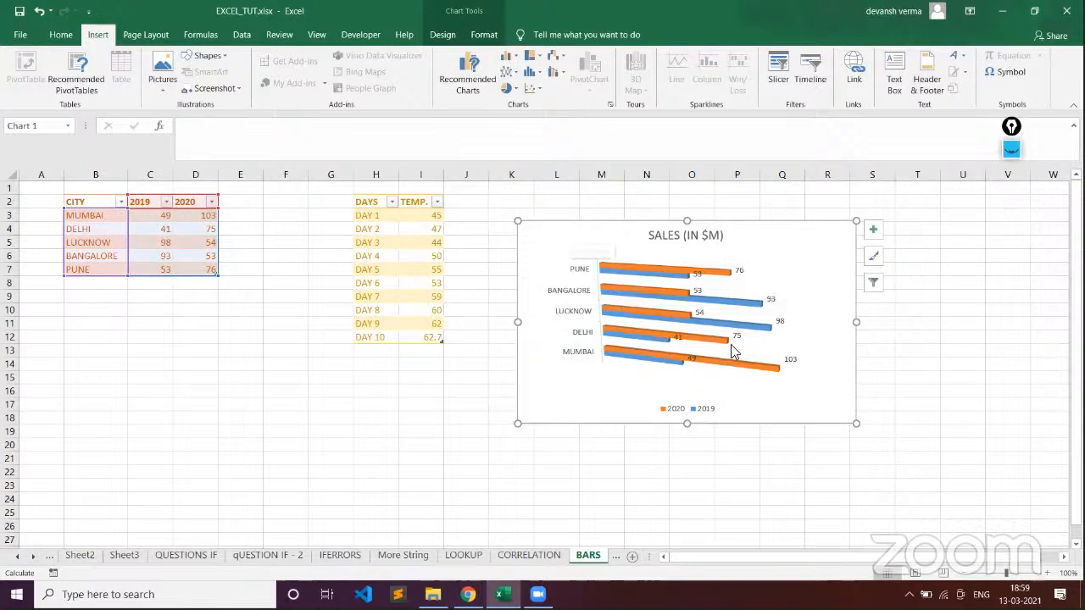
pyautogui.click(872, 229)
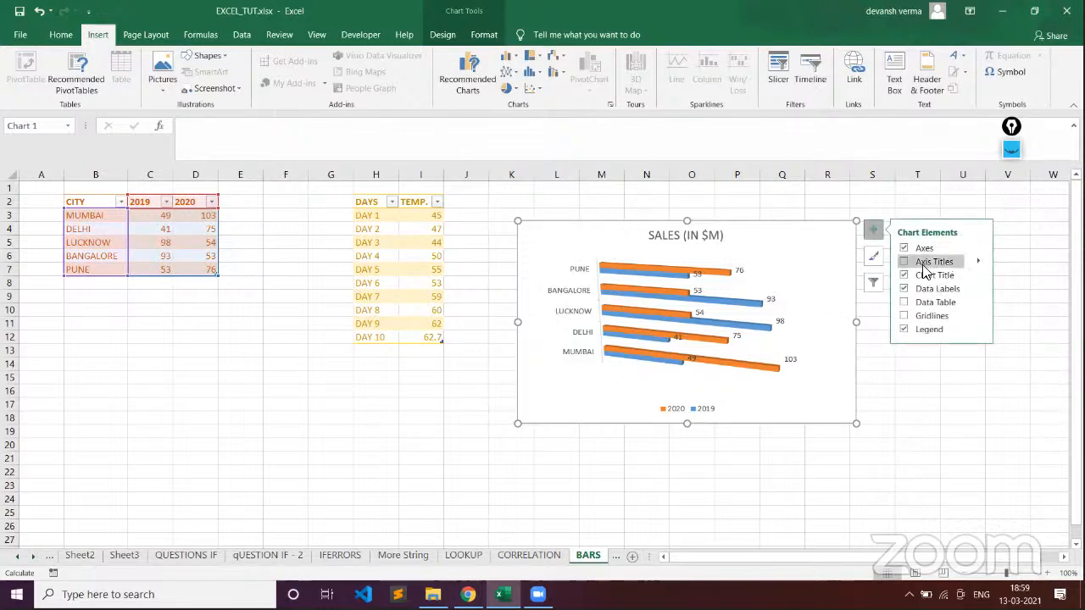
pyautogui.click(903, 262)
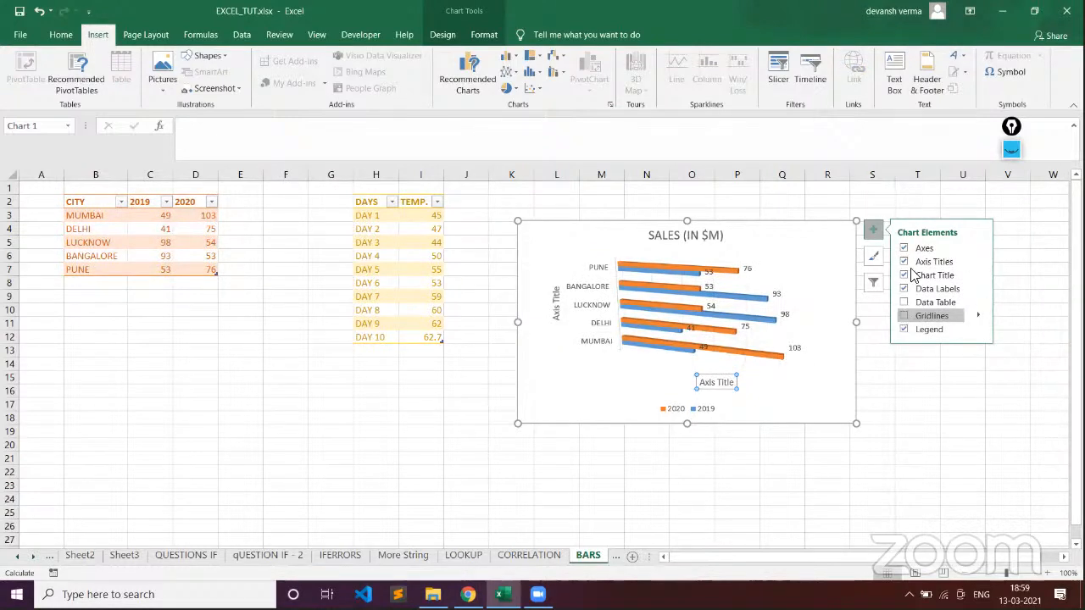
pyautogui.click(884, 215)
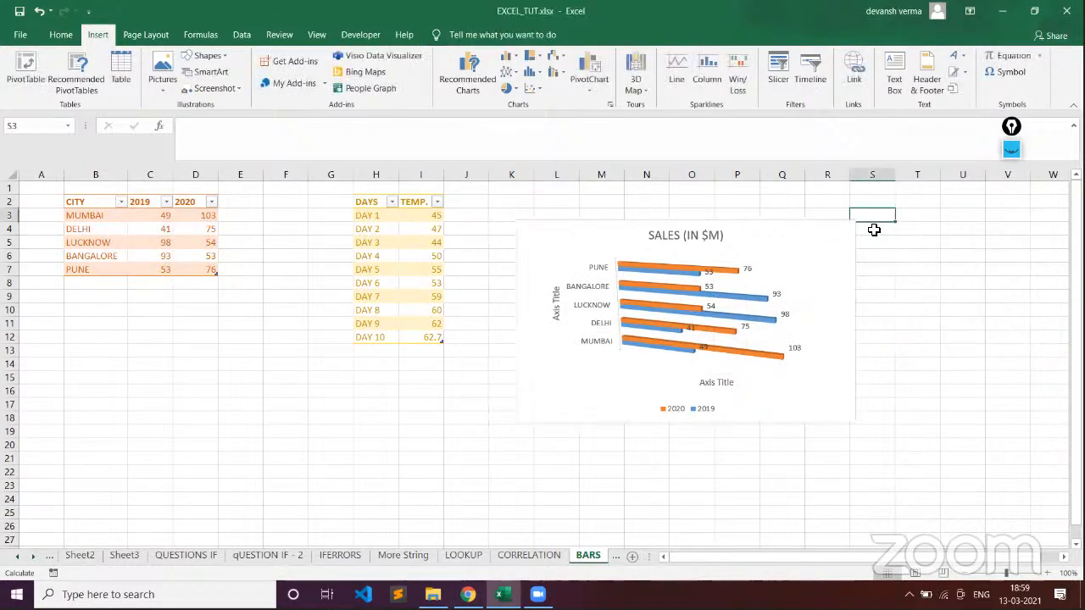
# - Delete the sales bar chart from the BARS sheet
pyautogui.click(810, 273)
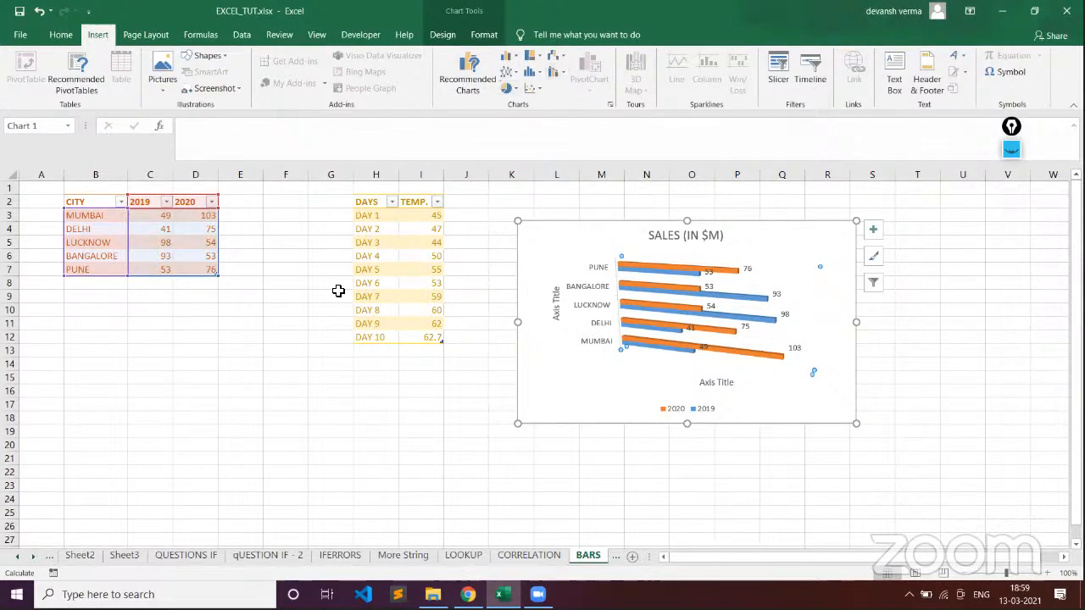
pyautogui.click(823, 231)
pyautogui.press('Delete')
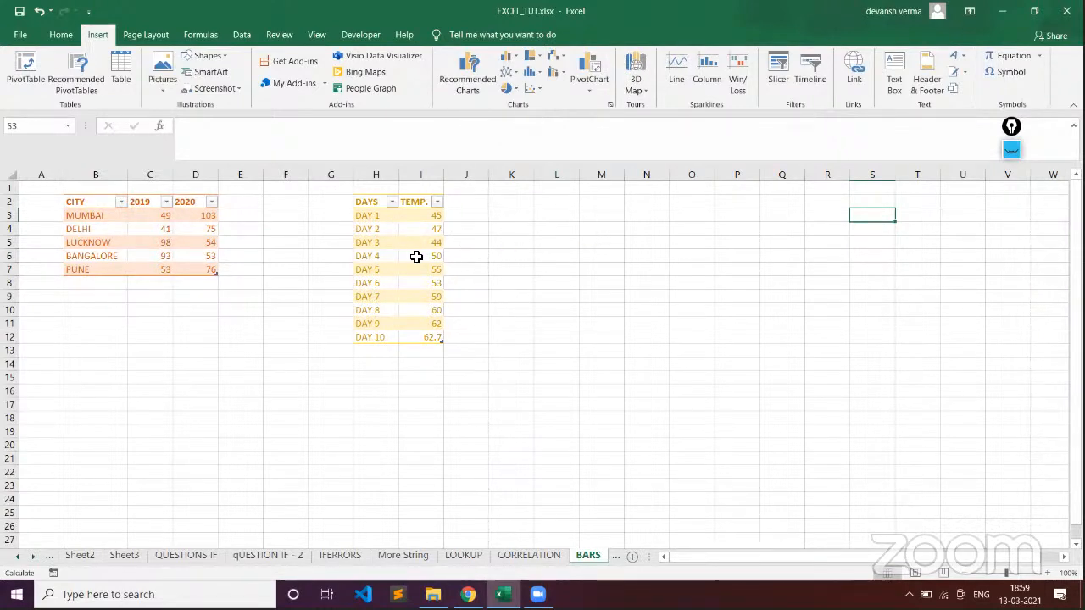
# - Insert a basic 2-D line chart from the DAYS and TEMP. table, headers included, and move it clear of the data
pyautogui.click(367, 217)
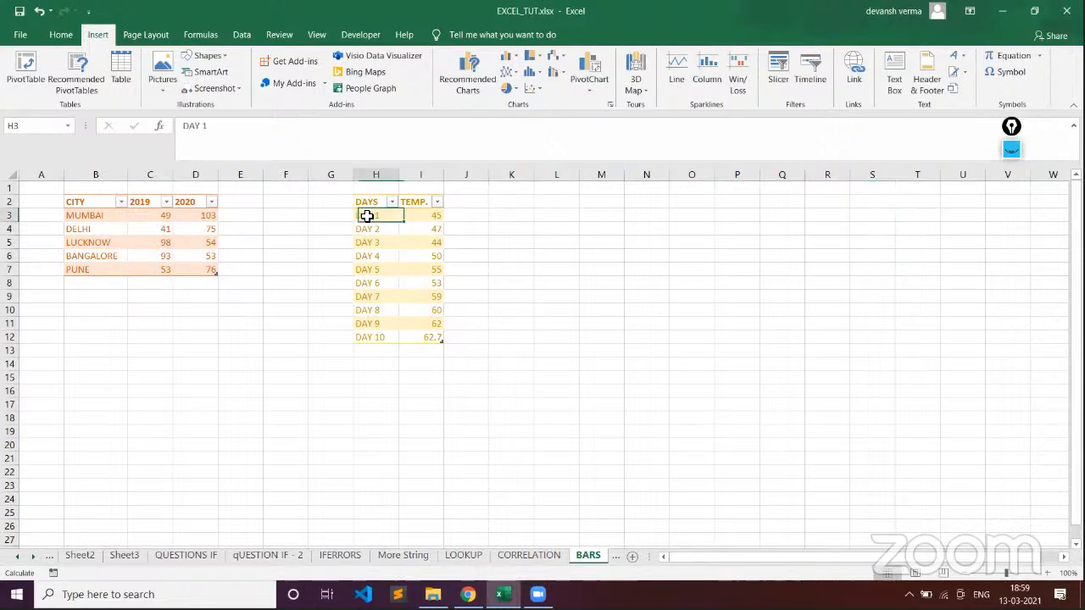
pyautogui.click(375, 200)
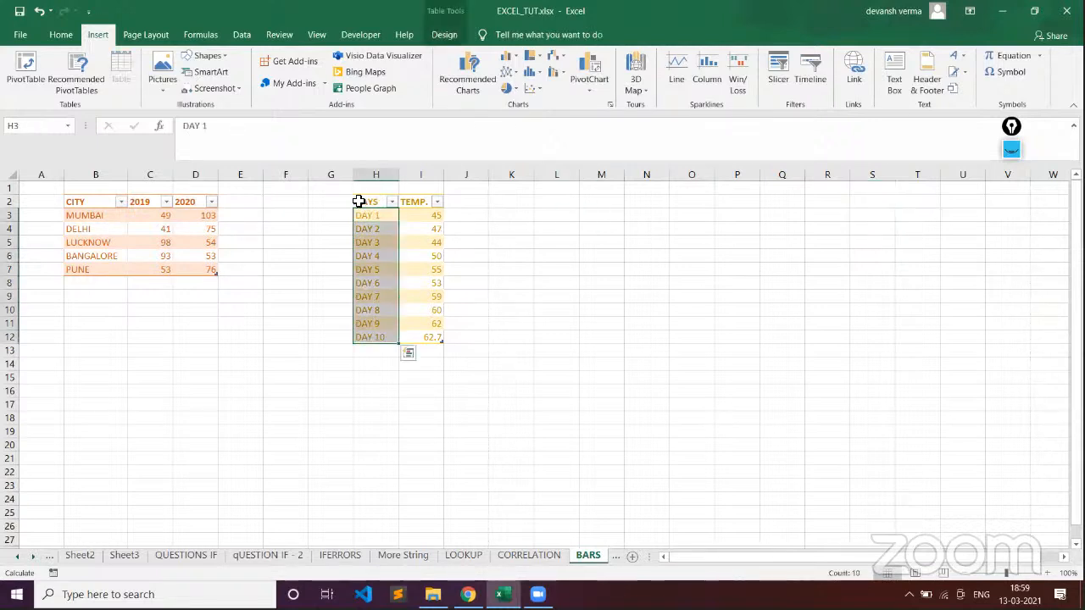
pyautogui.click(360, 202)
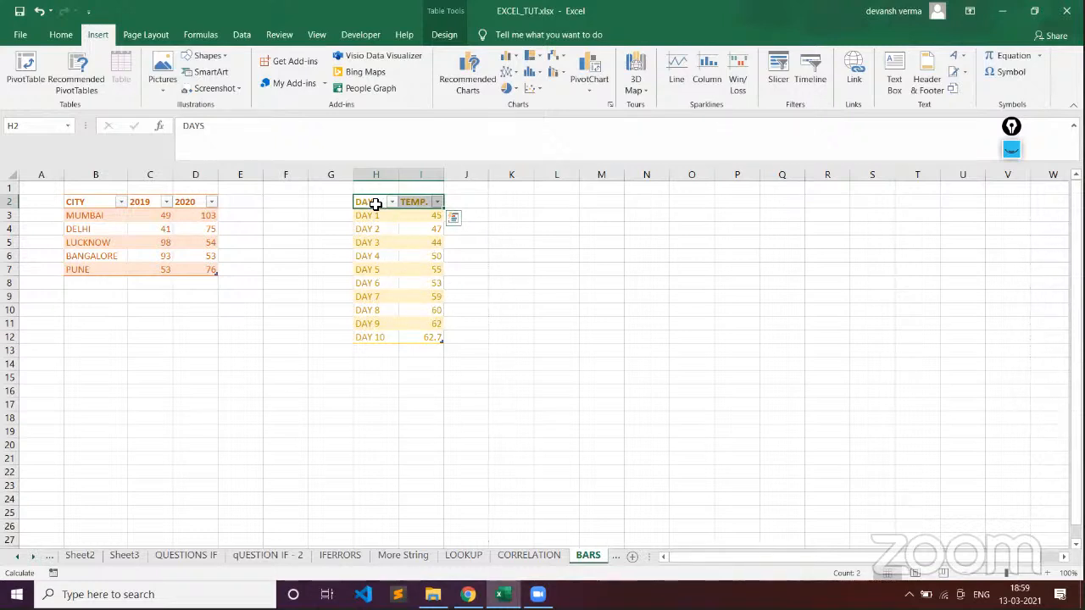
pyautogui.moveTo(368, 201); pyautogui.dragTo(423, 335)
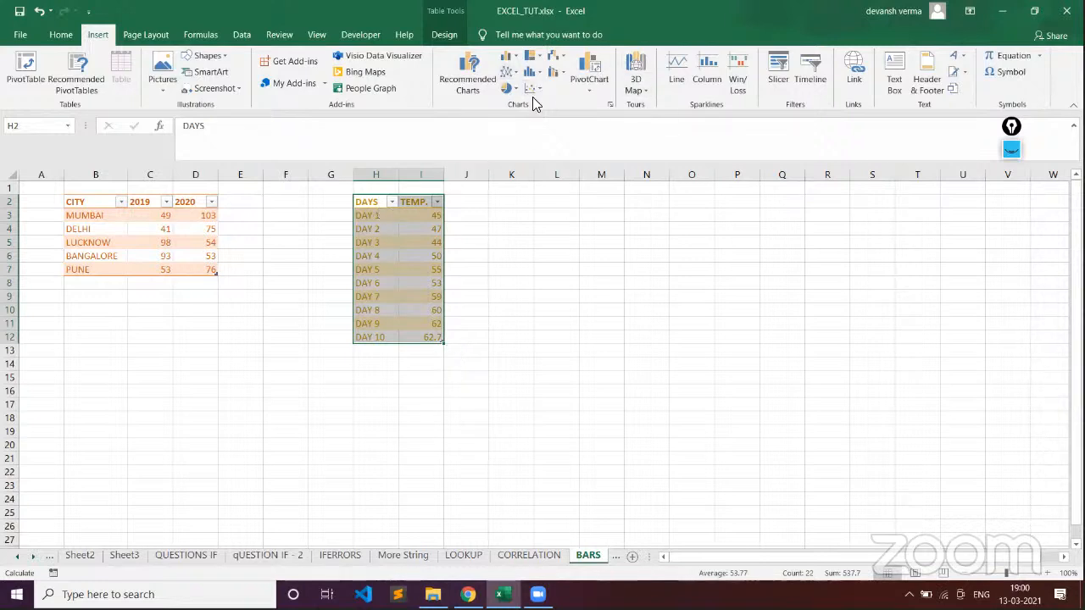
pyautogui.click(509, 72)
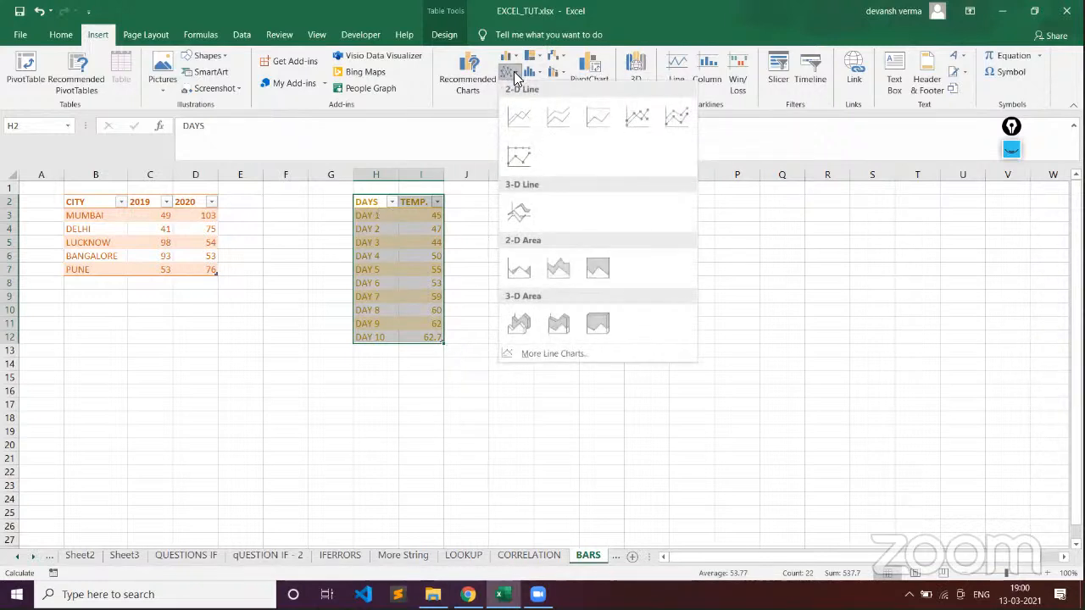
pyautogui.click(514, 116)
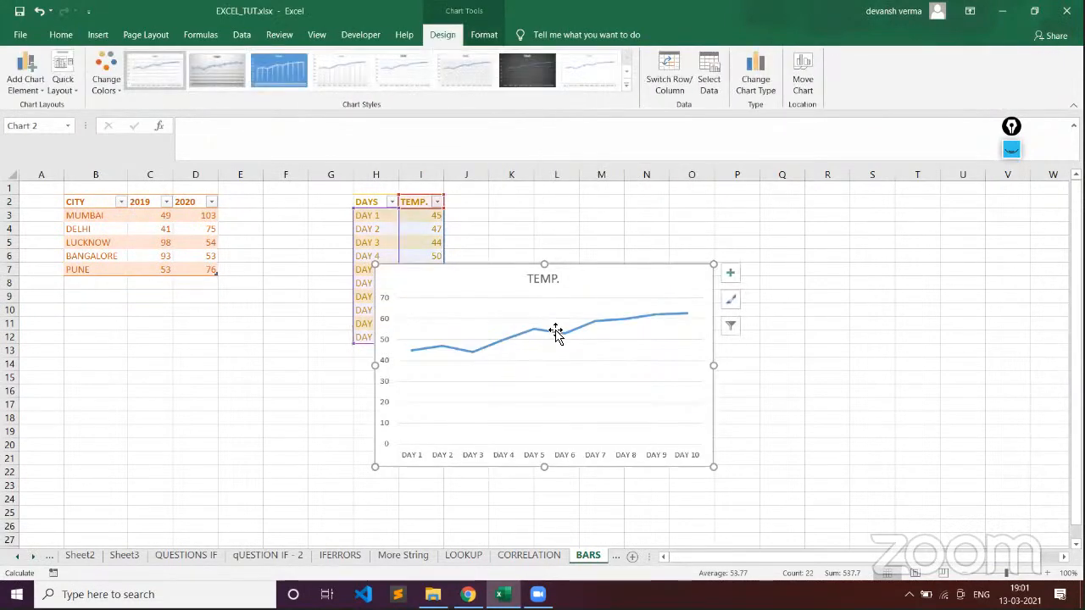
pyautogui.moveTo(596, 296); pyautogui.dragTo(728, 241)
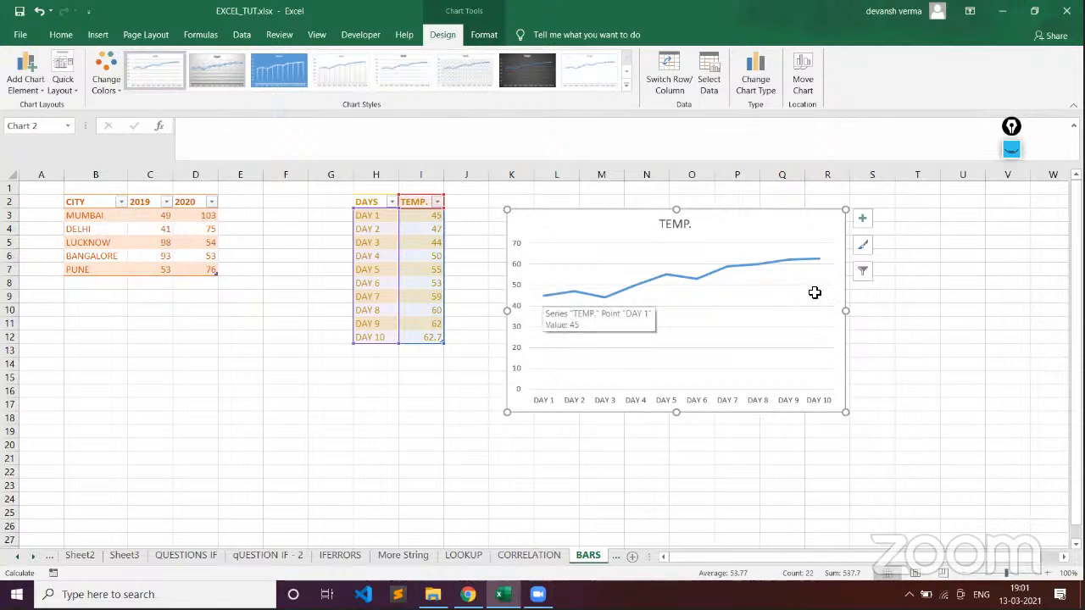
# - Add data labels to the TEMP. line chart
pyautogui.click(861, 222)
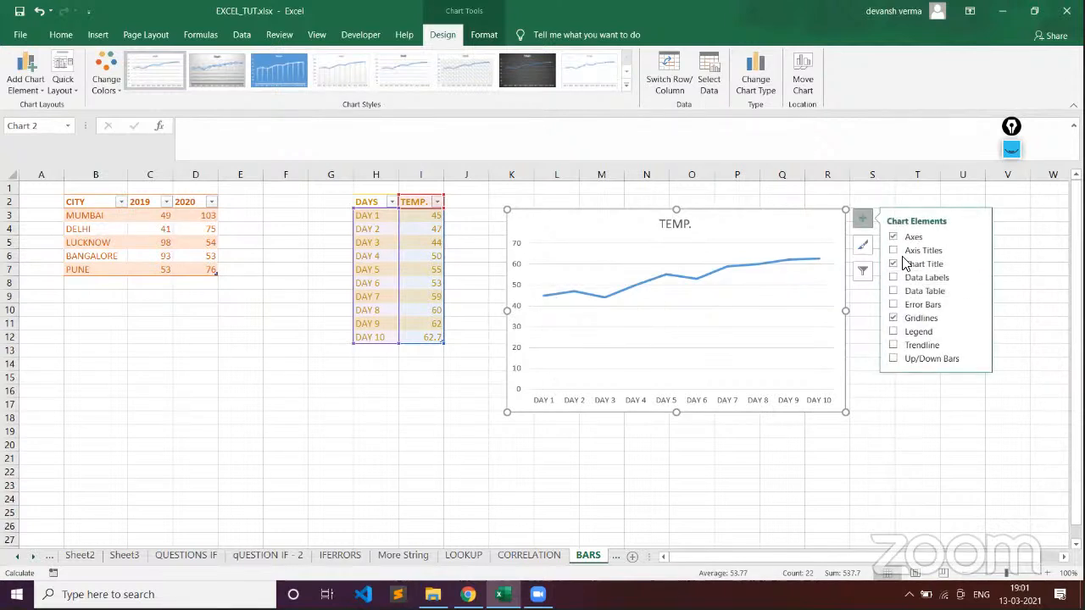
pyautogui.click(892, 278)
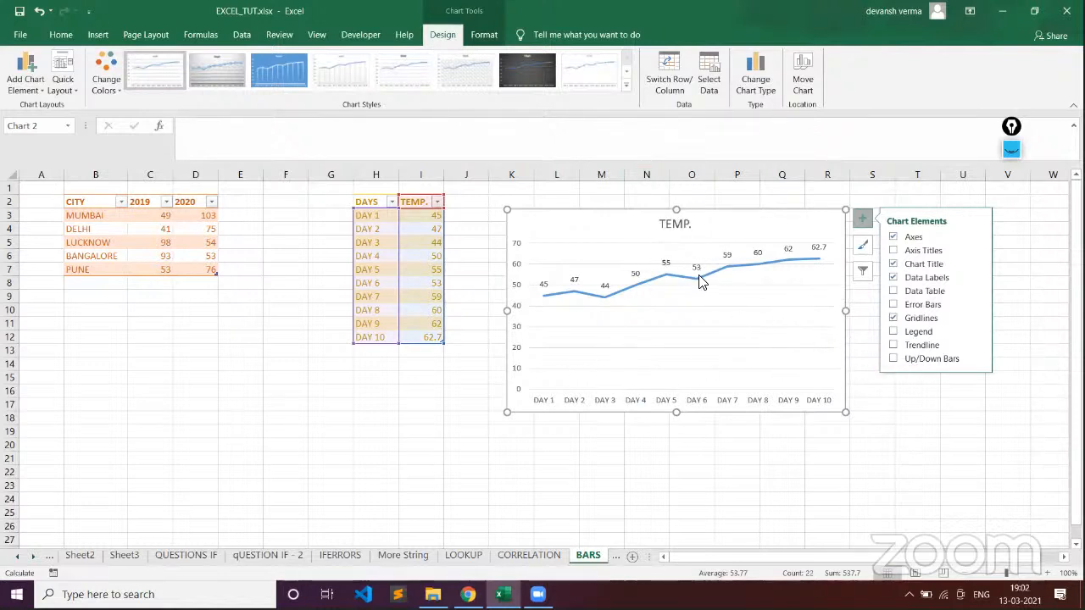
pyautogui.moveTo(699, 282)
pyautogui.click(469, 393)
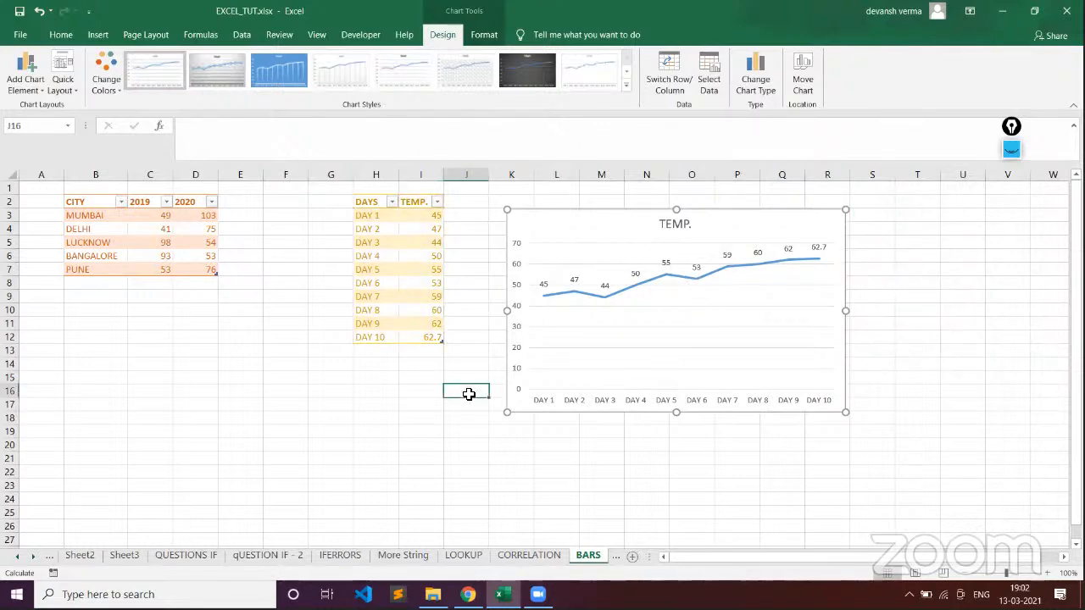
# - Try the blue, patterned grey and dark chart styles on the TEMP. line chart and return it to the first, plain white style
pyautogui.click(586, 310)
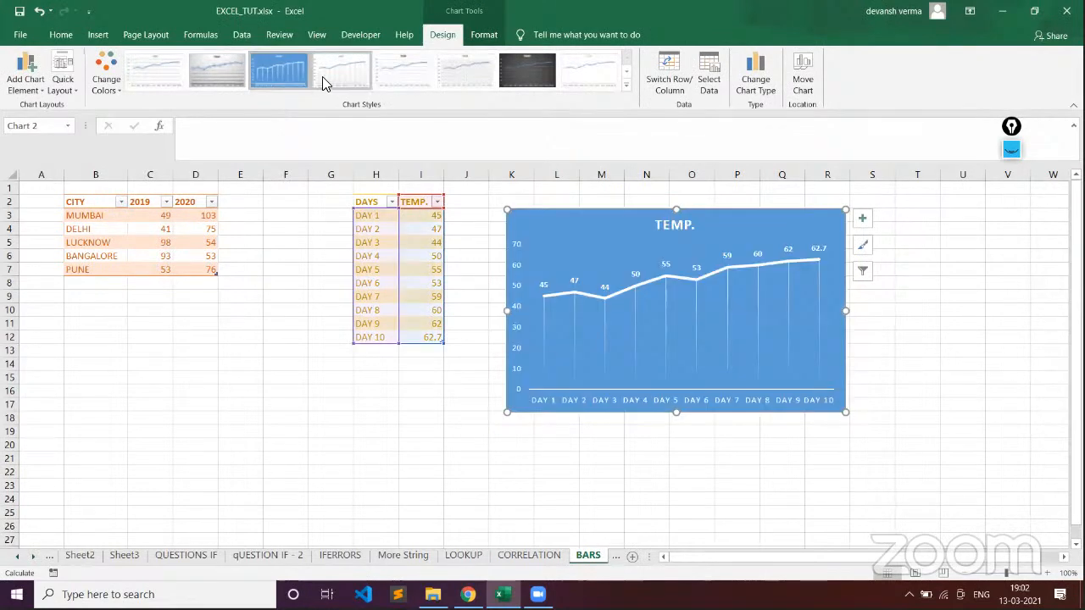
pyautogui.click(449, 71)
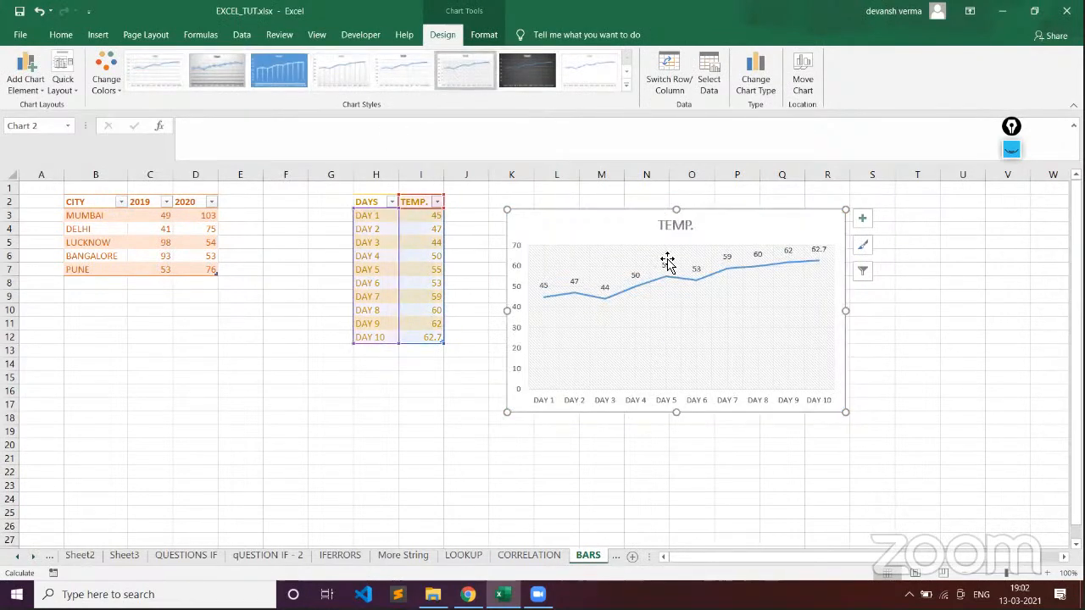
pyautogui.click(542, 83)
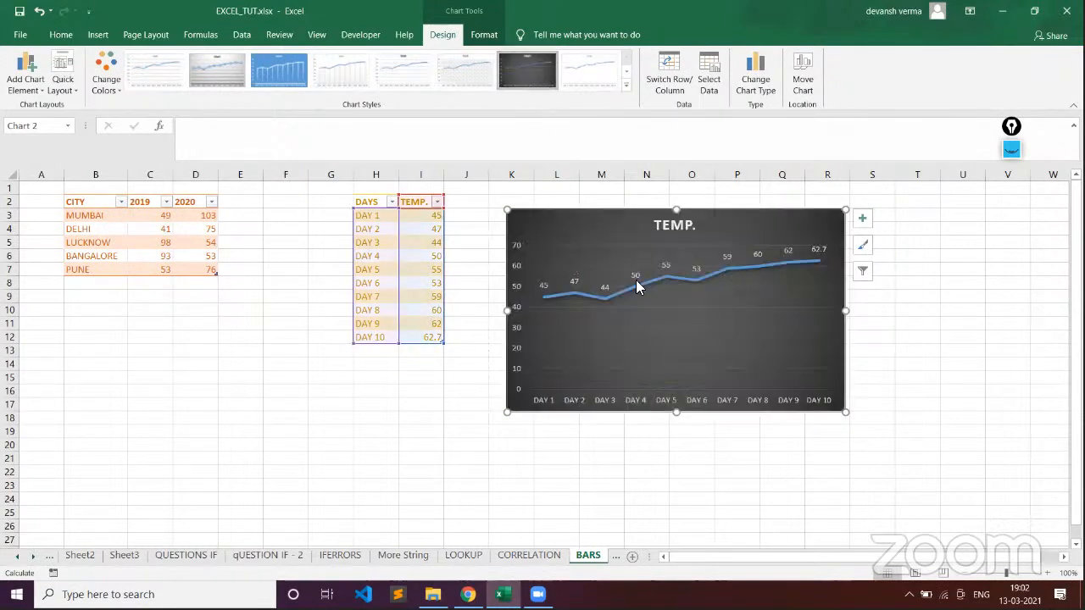
pyautogui.click(253, 81)
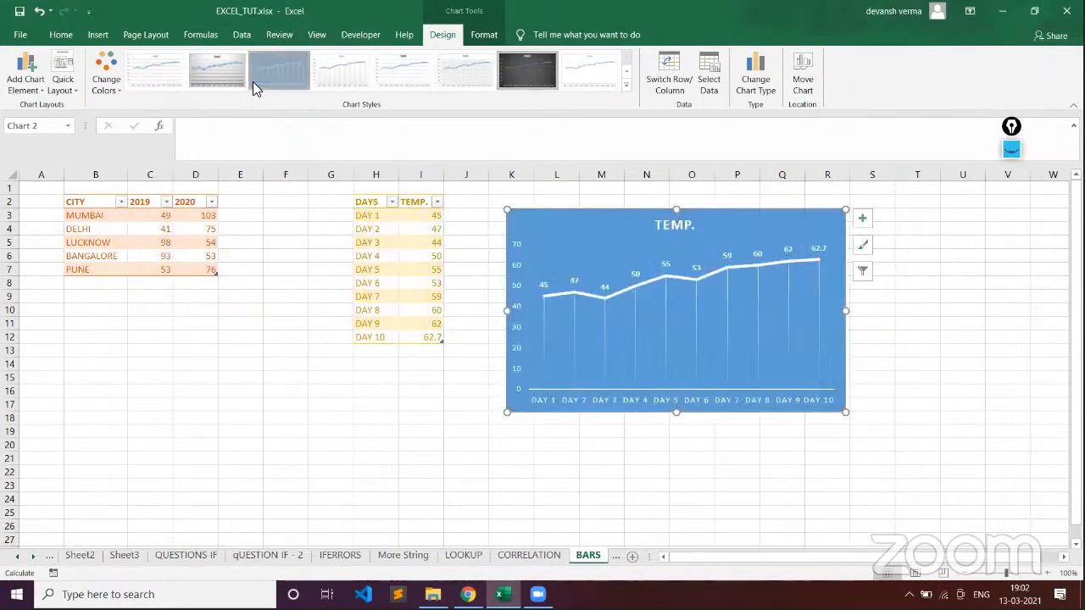
pyautogui.click(156, 76)
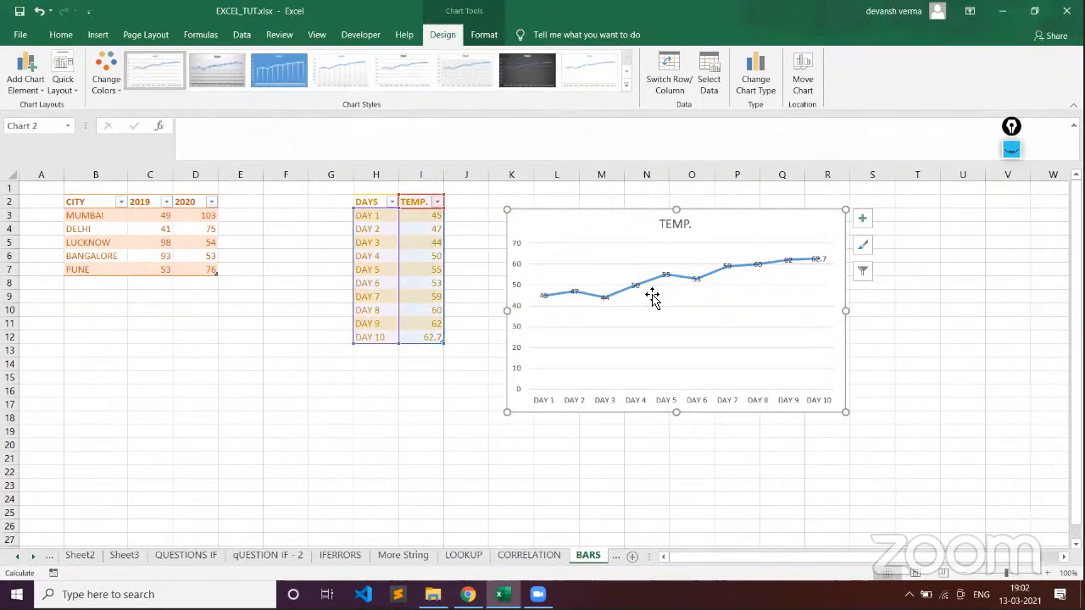
# - Look through the tables on Sheet3 and Sheet2 for histogram data and end at the start of Sheet1
pyautogui.click(435, 389)
pyautogui.click(340, 404)
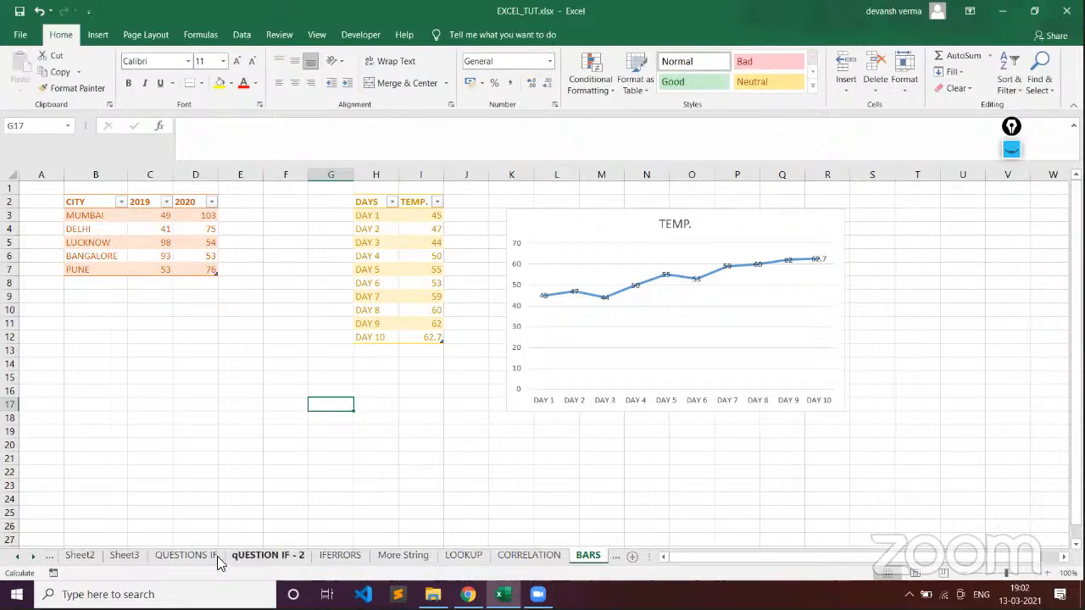
pyautogui.click(124, 555)
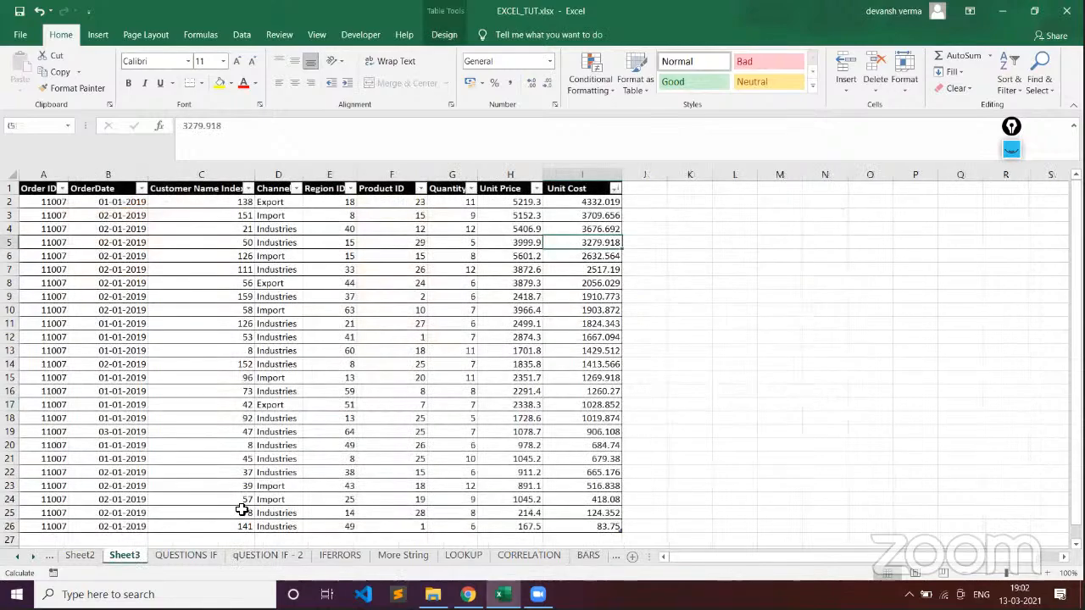
pyautogui.scroll(-2, 502, 291)
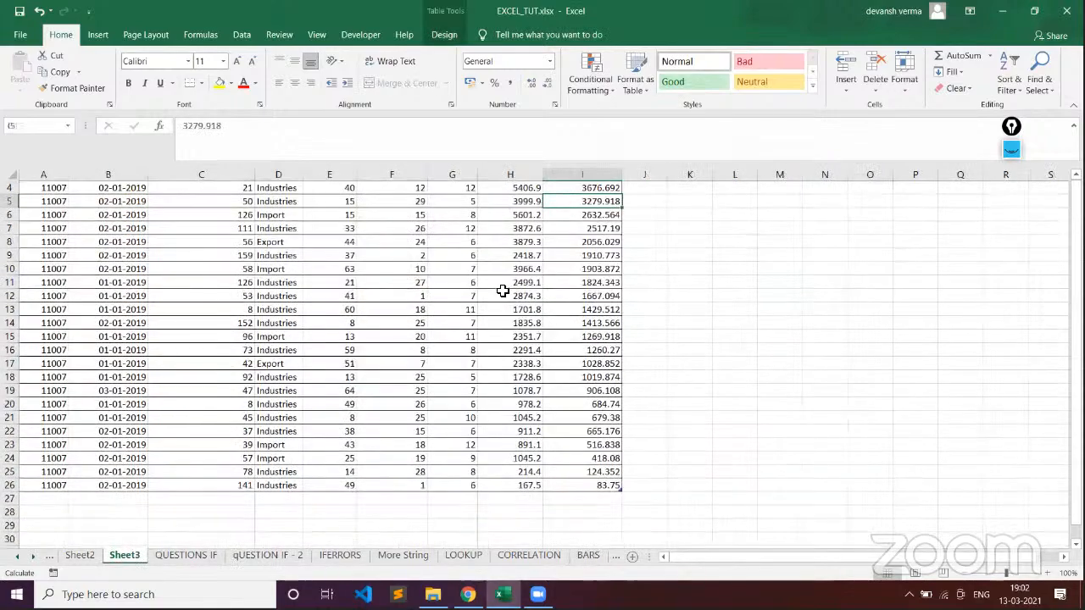
pyautogui.scroll(2, 500, 289)
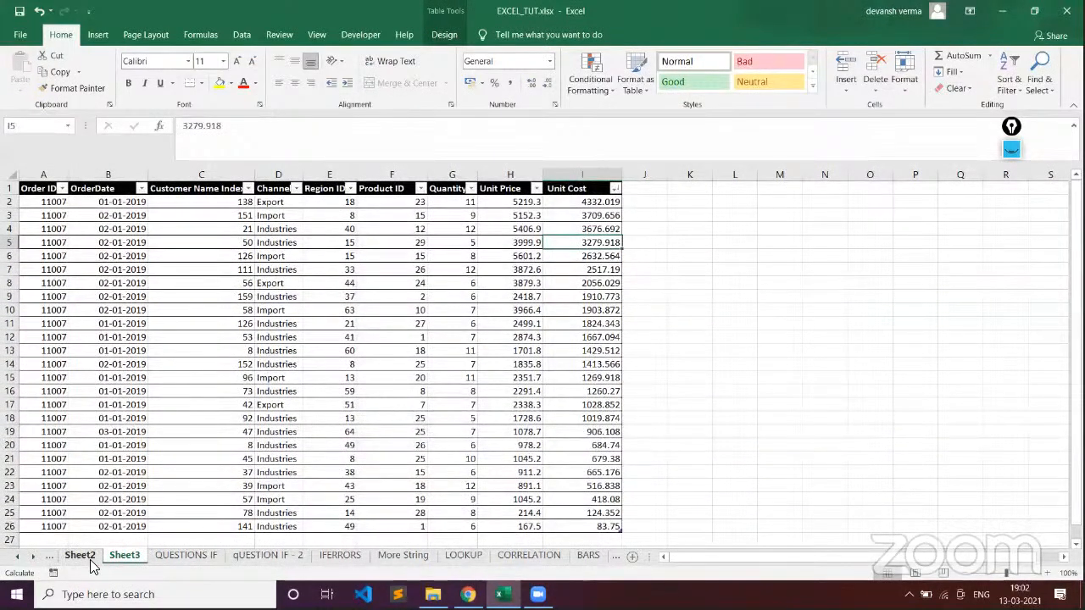
pyautogui.click(80, 556)
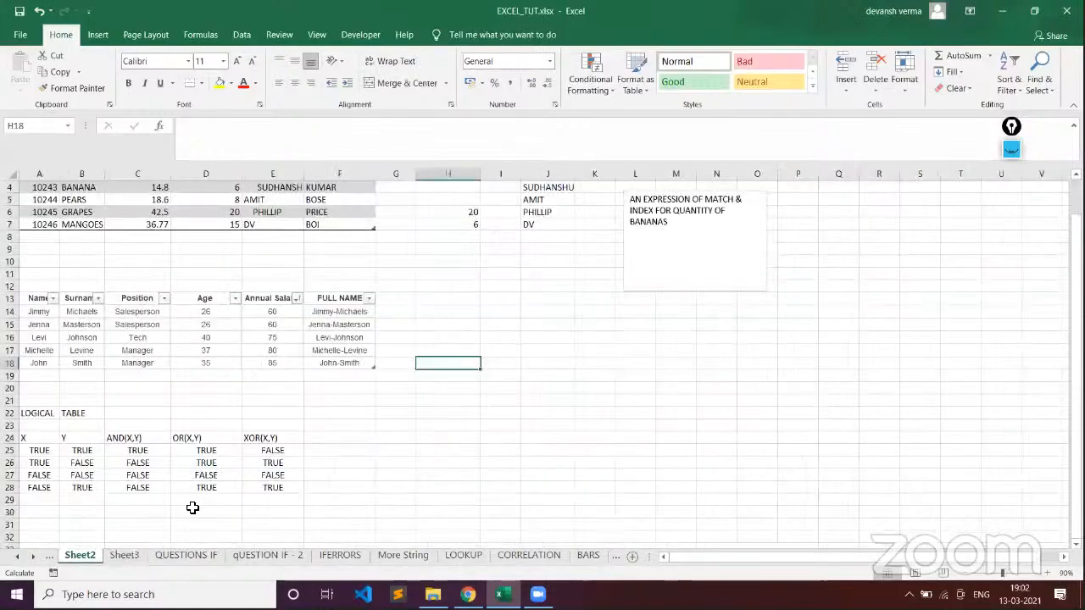
pyautogui.click(32, 557)
pyautogui.click(80, 557)
pyautogui.scroll(7, 404, 391)
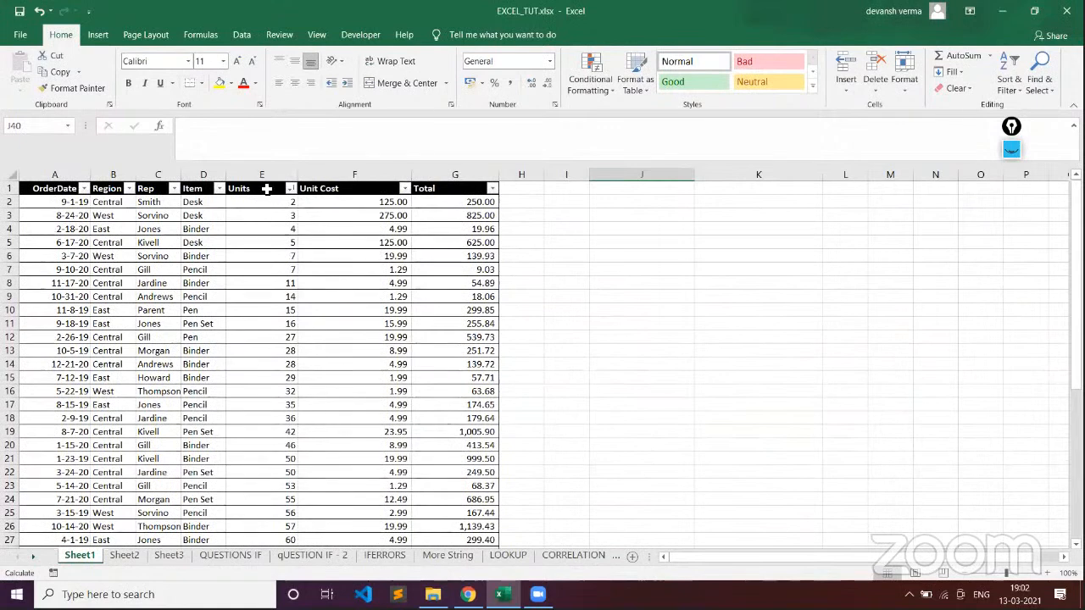
# - Insert a histogram from the Units values in E2:E44 of the Sheet1 table
pyautogui.click(266, 190)
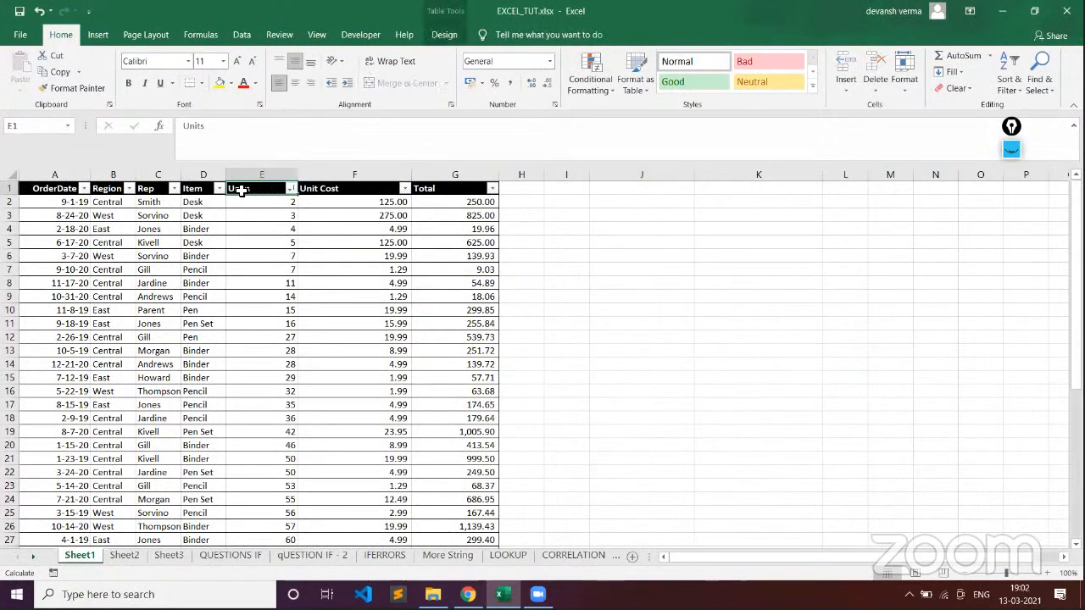
pyautogui.click(267, 206)
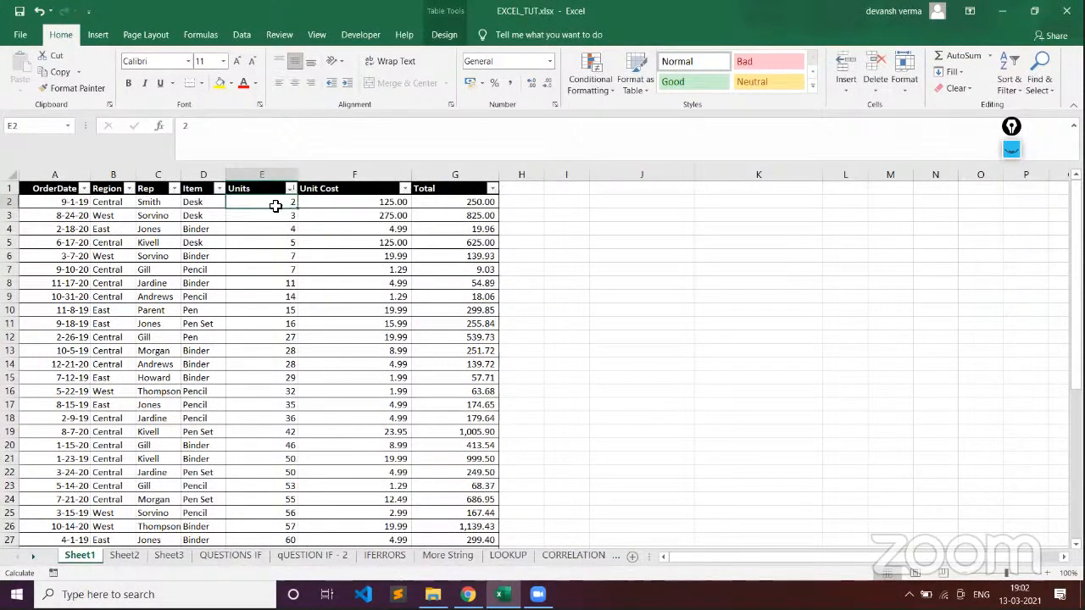
pyautogui.moveTo(276, 206); pyautogui.dragTo(274, 498)
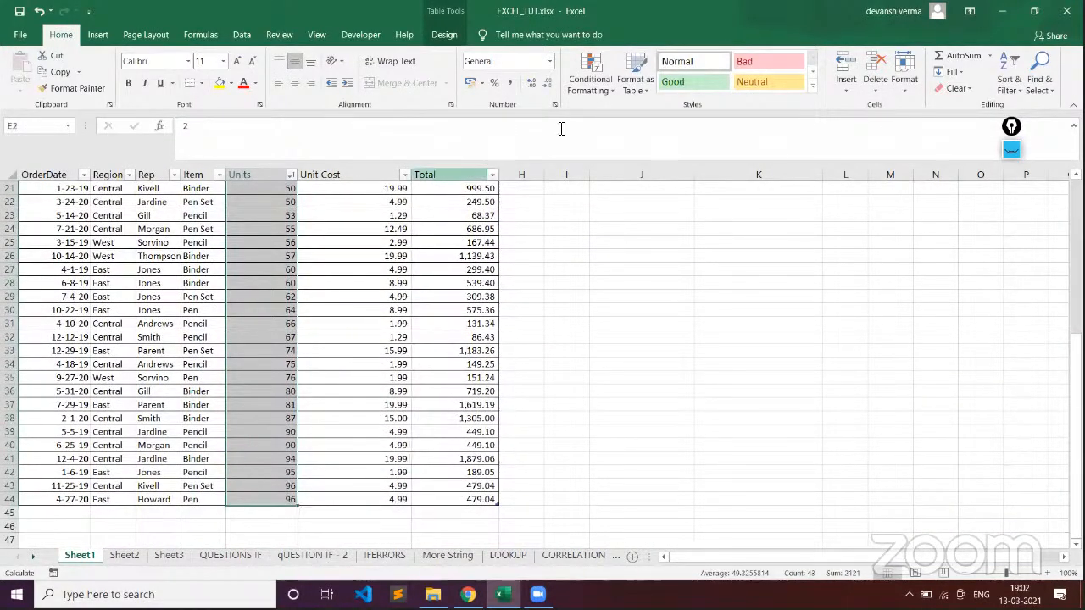
pyautogui.click(97, 35)
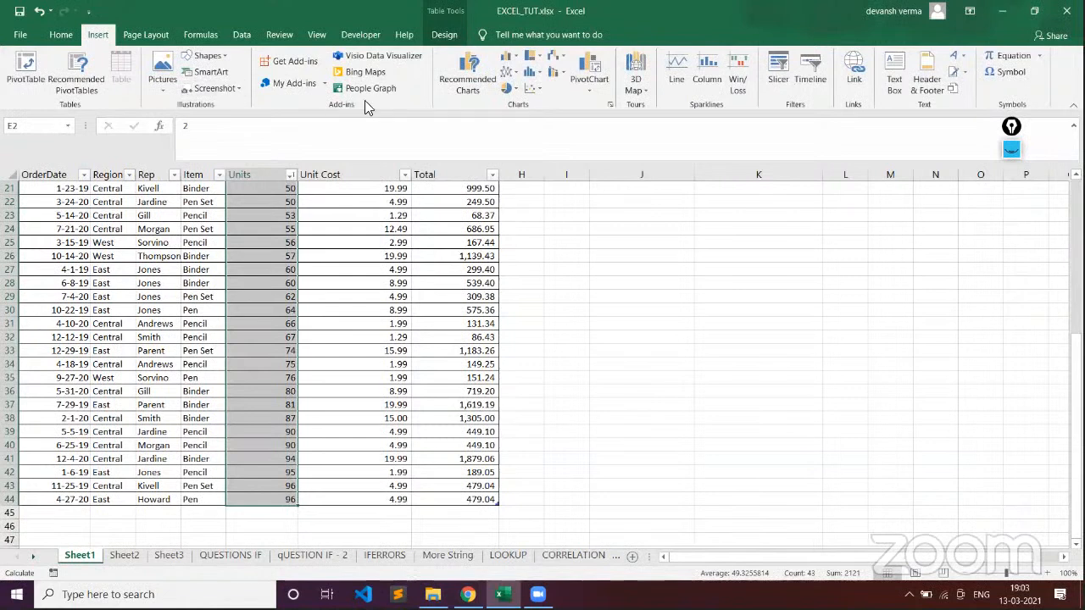
pyautogui.click(541, 74)
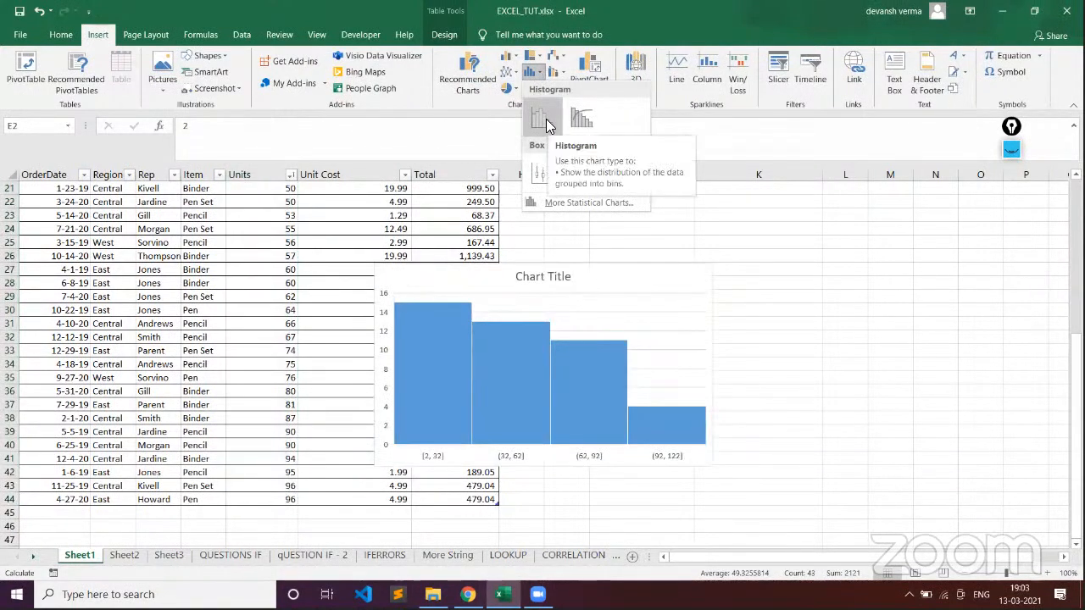
pyautogui.click(547, 123)
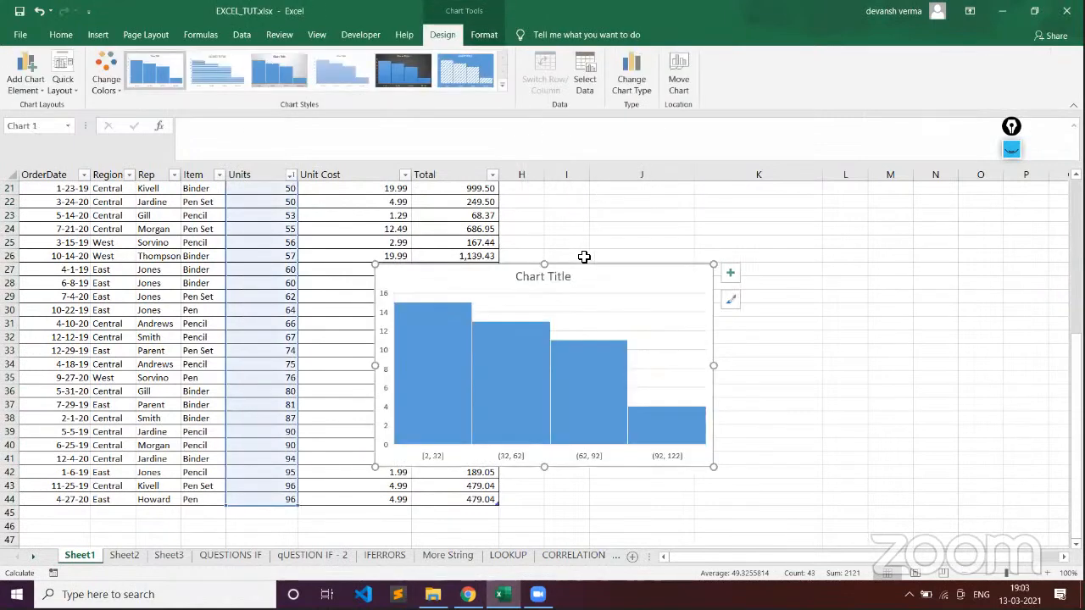
# - Stretch the histogram upward, try the grey gradient and light blue chart styles, and return it to the first style
pyautogui.moveTo(543, 266); pyautogui.dragTo(541, 196)
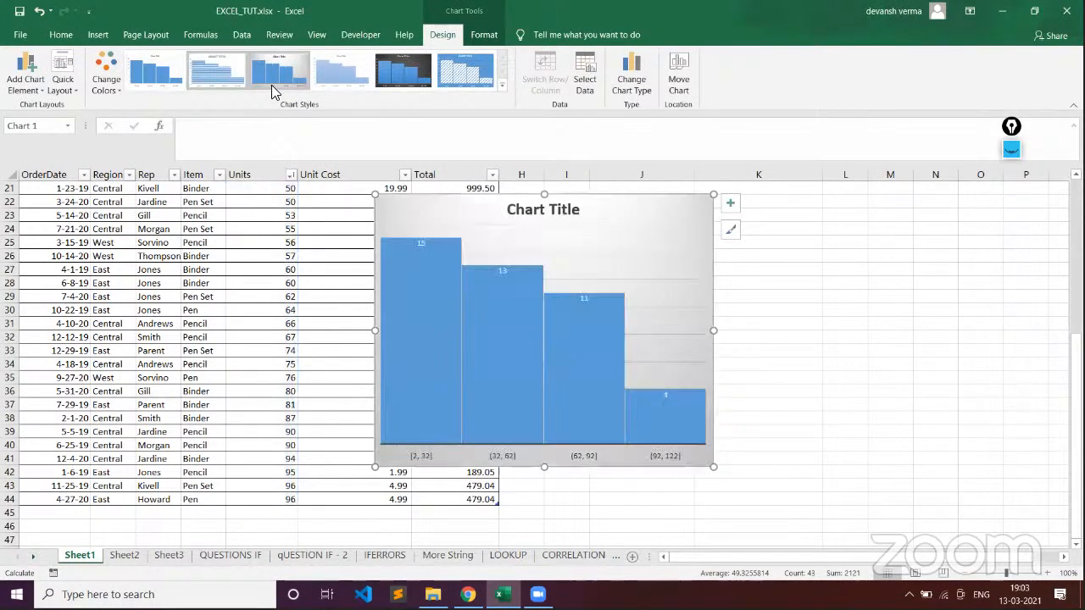
pyautogui.click(276, 86)
pyautogui.click(325, 83)
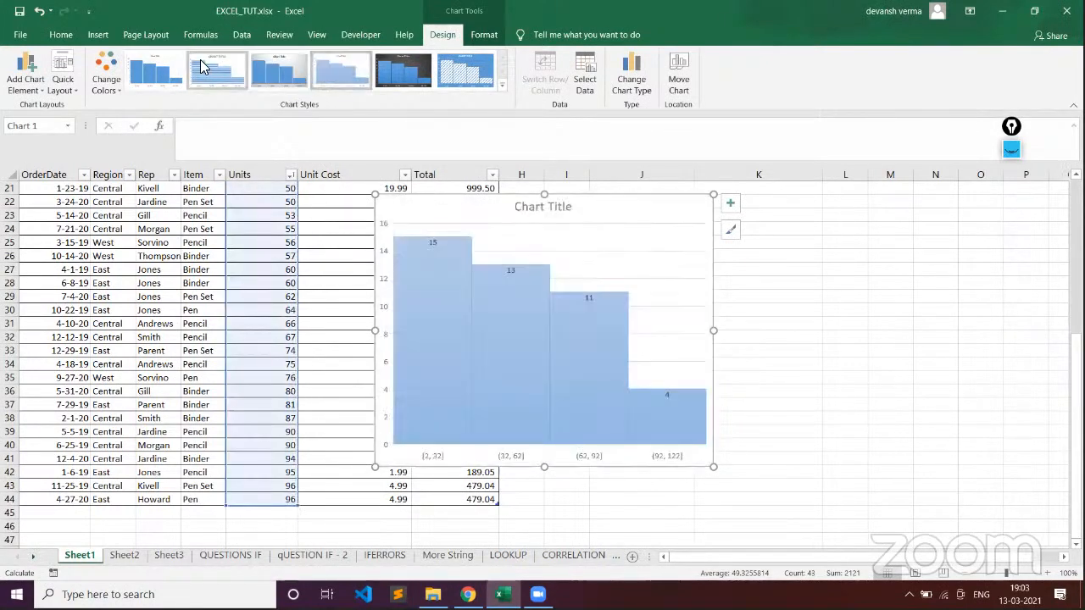
pyautogui.click(158, 78)
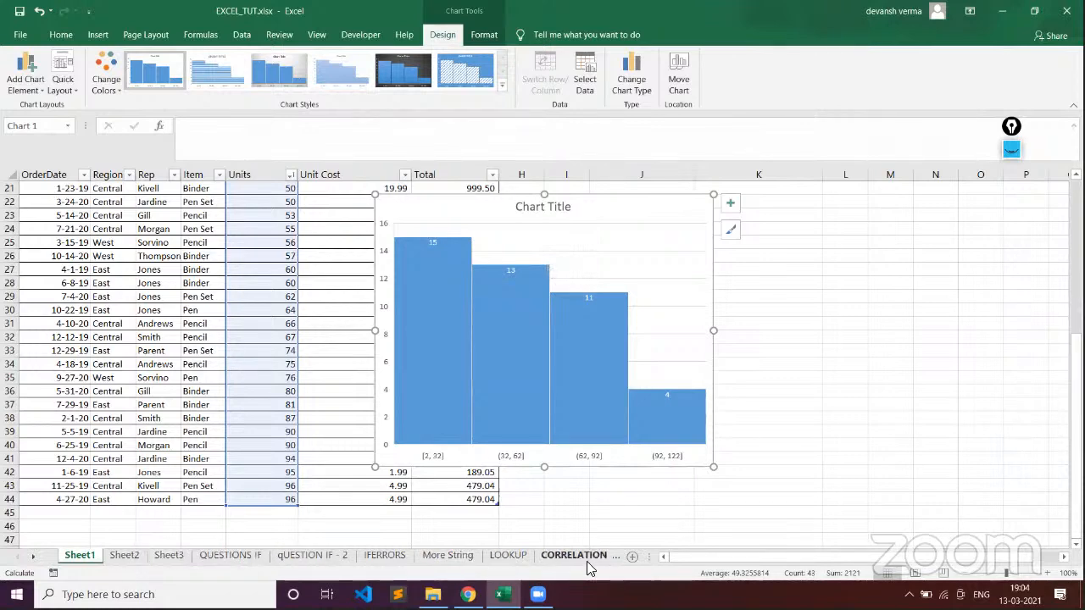
# - On the BARS sheet, insert a 2-D clustered column chart from the CITY table B2:D7 and move it closer to that table
pyautogui.scroll(-3, 587, 561)
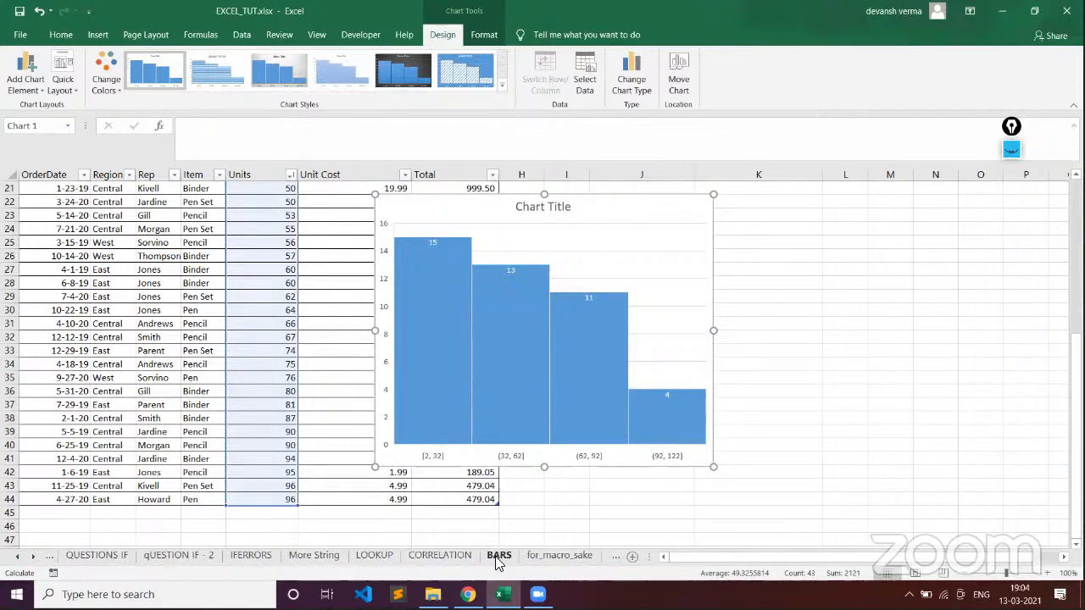
pyautogui.click(500, 556)
pyautogui.moveTo(85, 201); pyautogui.dragTo(213, 274)
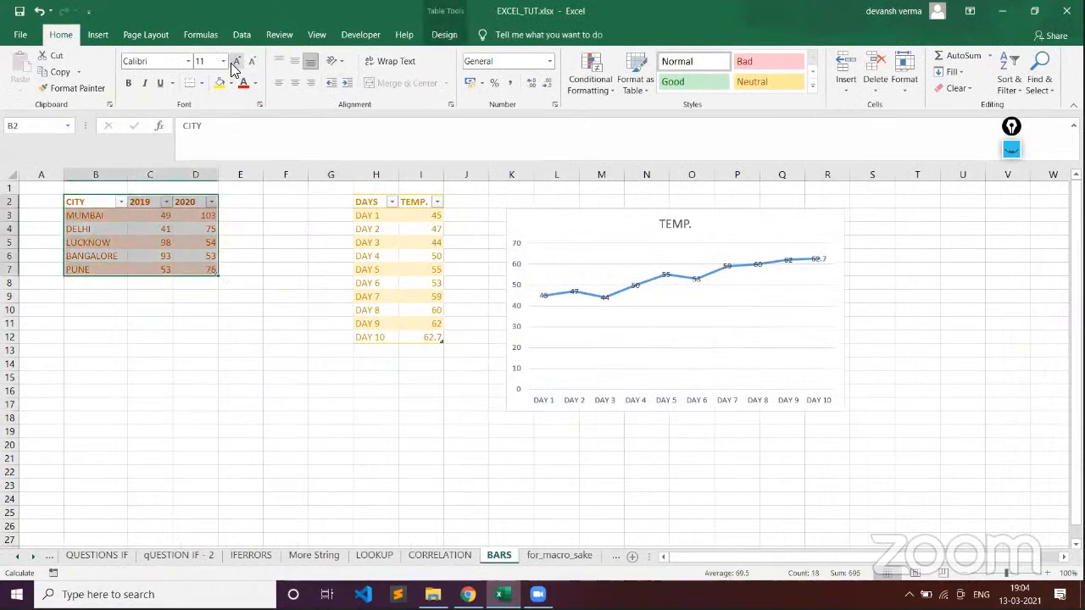
pyautogui.click(98, 35)
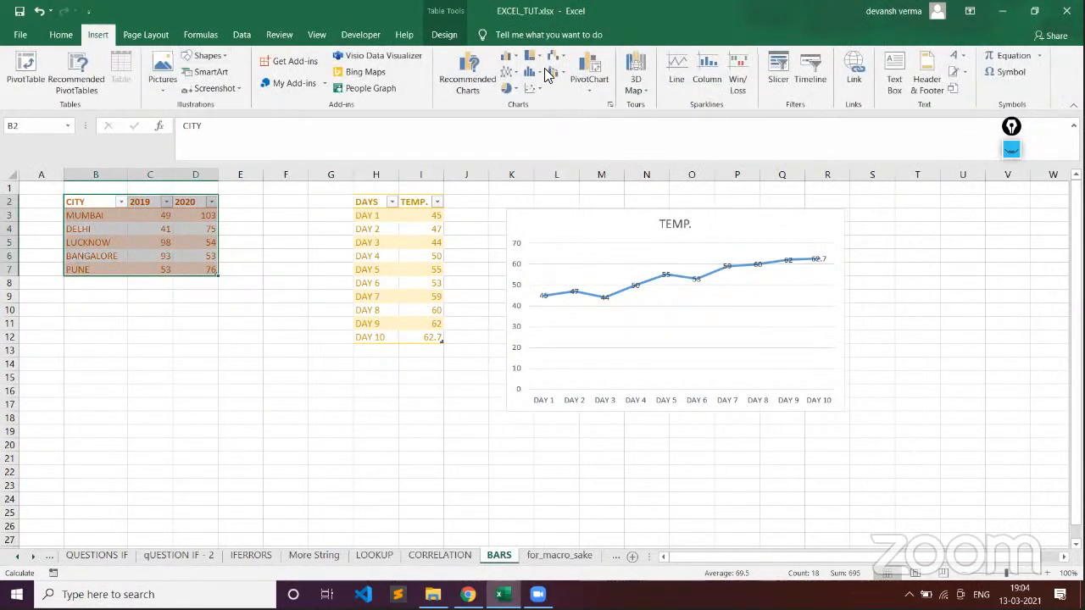
pyautogui.click(512, 58)
pyautogui.click(519, 99)
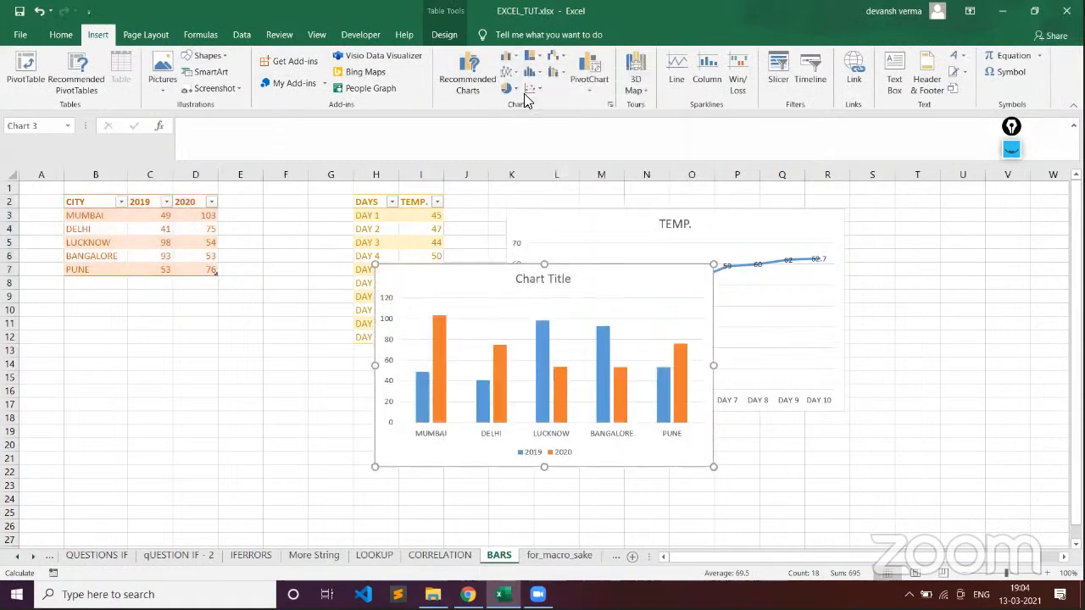
pyautogui.moveTo(515, 298); pyautogui.dragTo(402, 284)
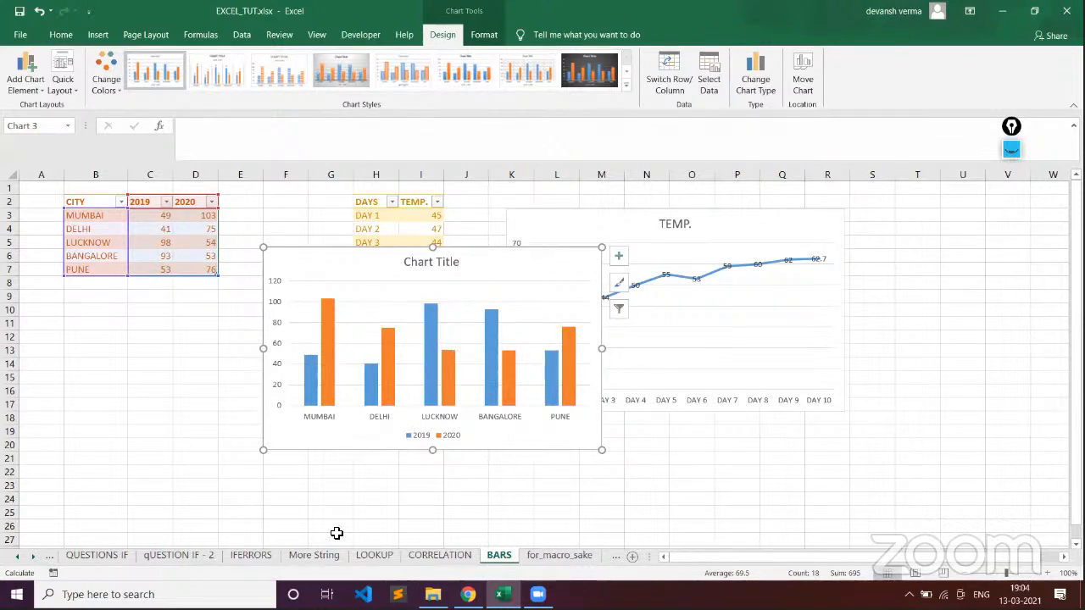
# - Return to Sheet1 and examine the adjoining bars of the Units histogram for comparison with the column chart
pyautogui.scroll(3, 122, 564)
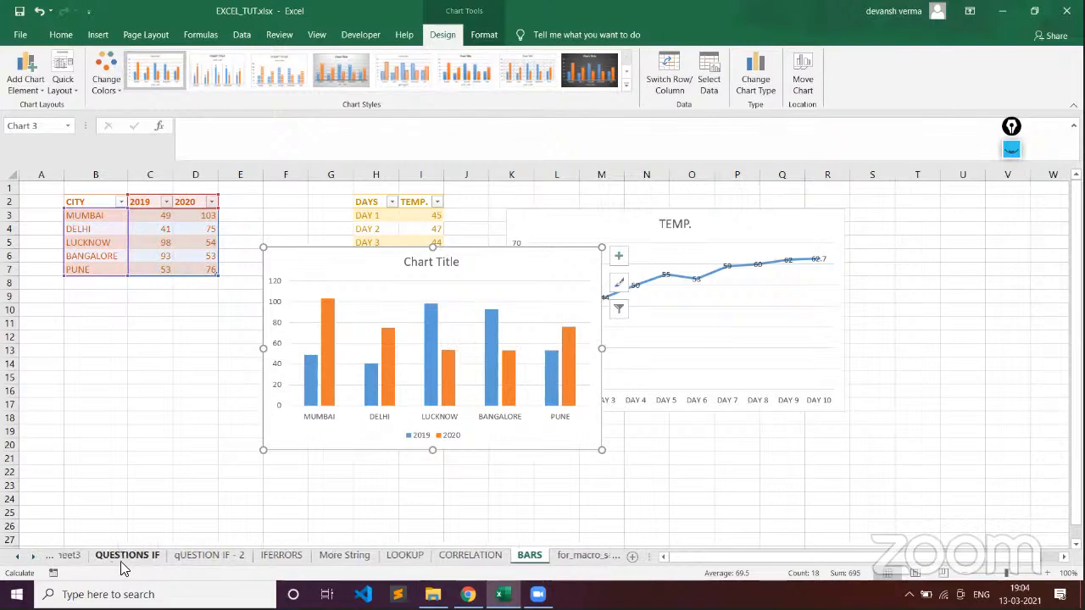
pyautogui.click(90, 559)
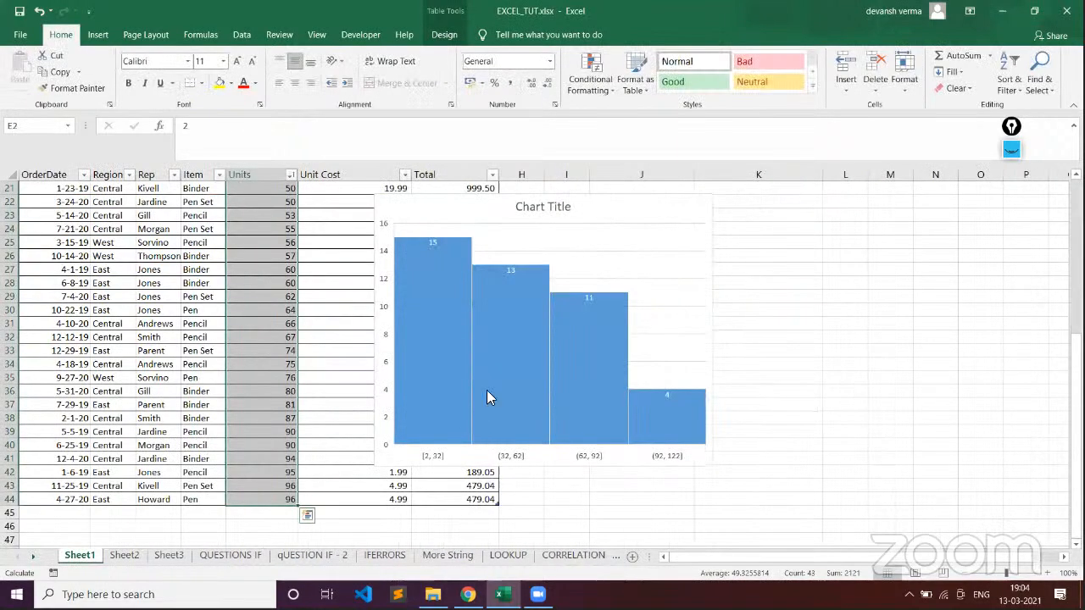
pyautogui.moveTo(532, 334)
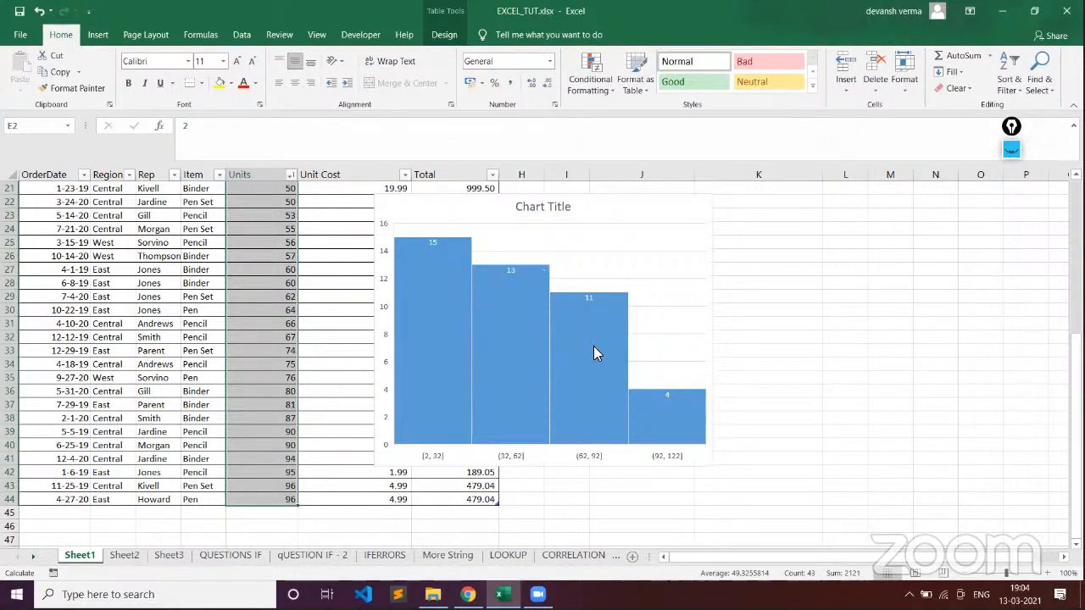
pyautogui.moveTo(695, 408)
# - Activate the screen annotation pen, draw a baseline beside the histogram, and trace a falling curve along the bar tops
pyautogui.click(1013, 131)
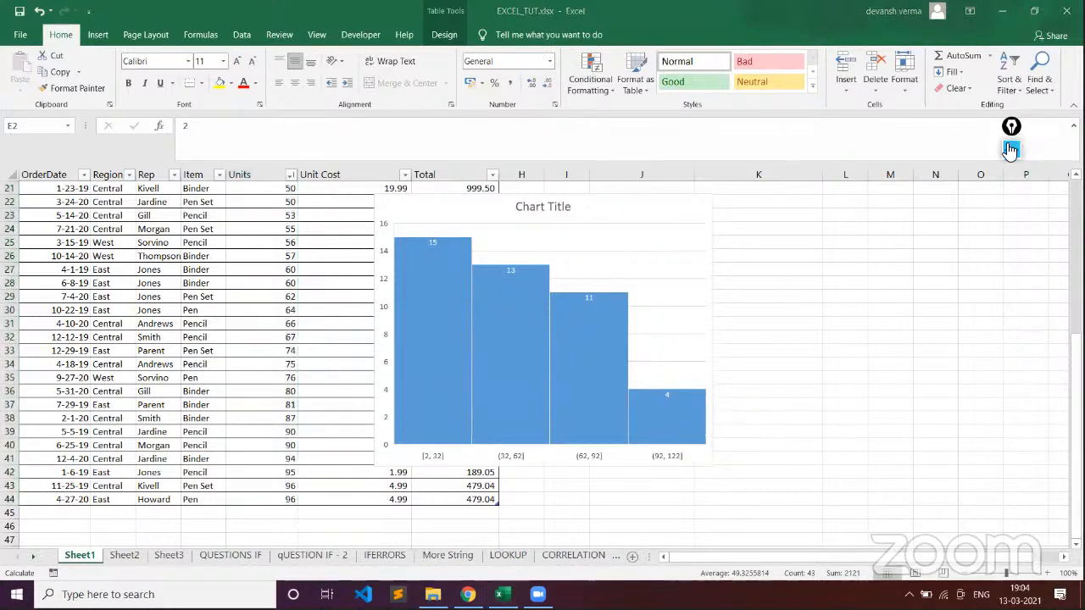
pyautogui.click(1011, 150)
pyautogui.click(1011, 183)
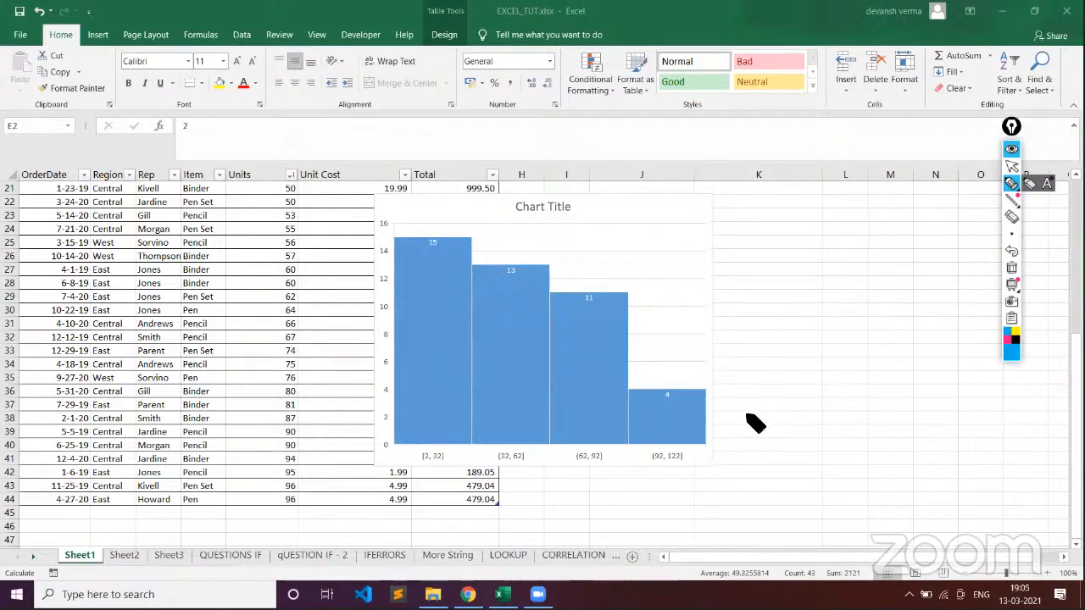
pyautogui.moveTo(748, 416); pyautogui.dragTo(958, 396)
pyautogui.moveTo(392, 234)
pyautogui.mouseDown()
pyautogui.moveTo(453, 236)
pyautogui.moveTo(569, 270)
pyautogui.moveTo(631, 298)
pyautogui.moveTo(686, 362)
pyautogui.mouseUp()
pyautogui.moveTo(818, 480); pyautogui.dragTo(873, 496)
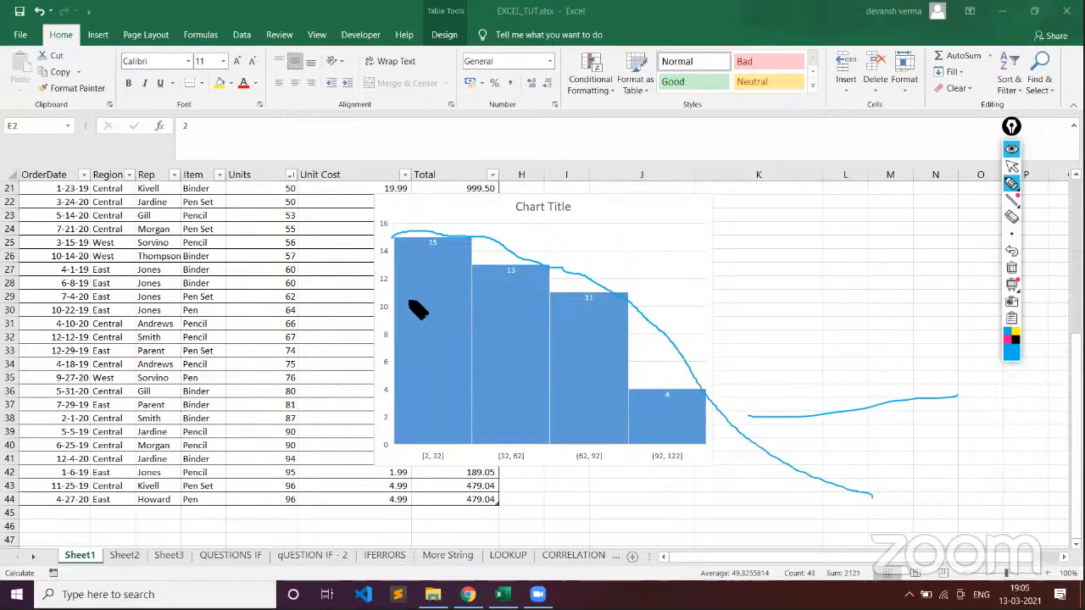
# - Draw a bell curve above the annotated baseline, redraw it wider, and hatch its left tail
pyautogui.moveTo(750, 413)
pyautogui.mouseDown()
pyautogui.moveTo(767, 415)
pyautogui.moveTo(819, 377)
pyautogui.moveTo(876, 275)
pyautogui.moveTo(917, 284)
pyautogui.moveTo(985, 373)
pyautogui.mouseUp()
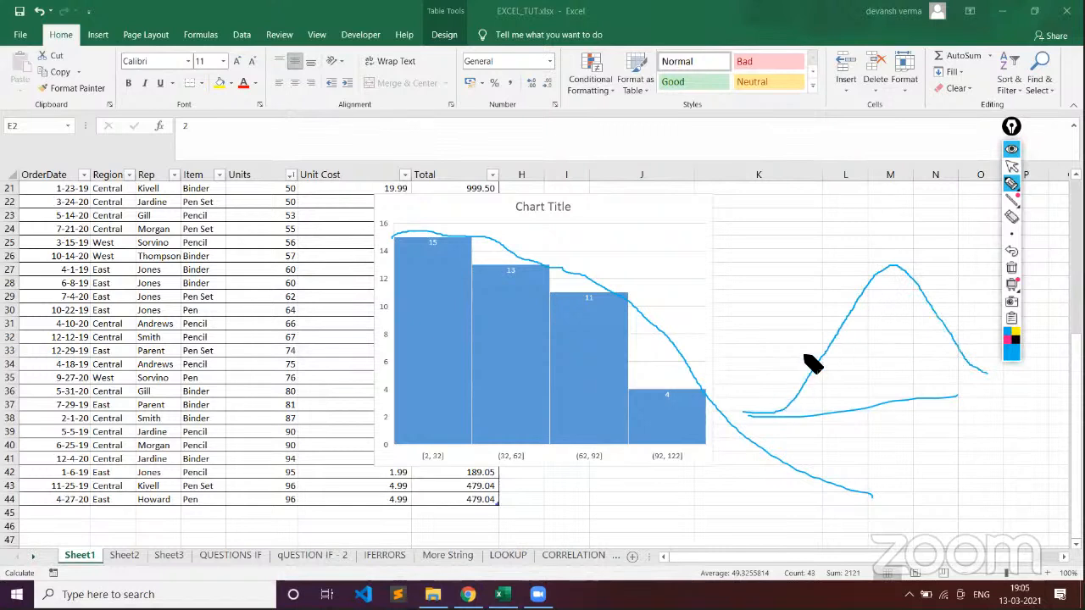
pyautogui.click(1011, 251)
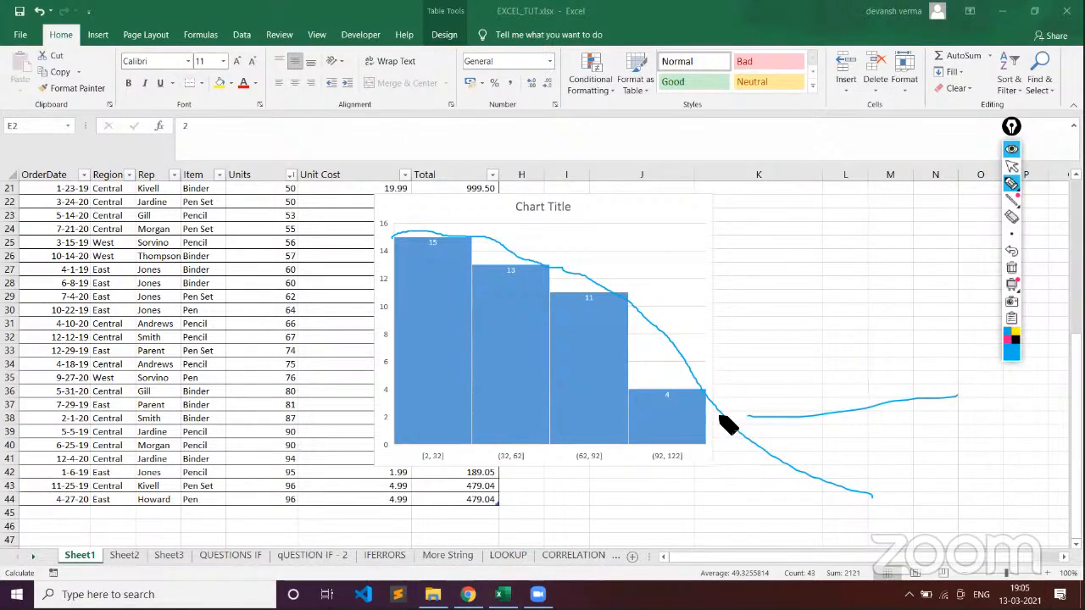
pyautogui.moveTo(721, 414)
pyautogui.mouseDown()
pyautogui.moveTo(818, 271)
pyautogui.moveTo(885, 261)
pyautogui.moveTo(954, 392)
pyautogui.mouseUp()
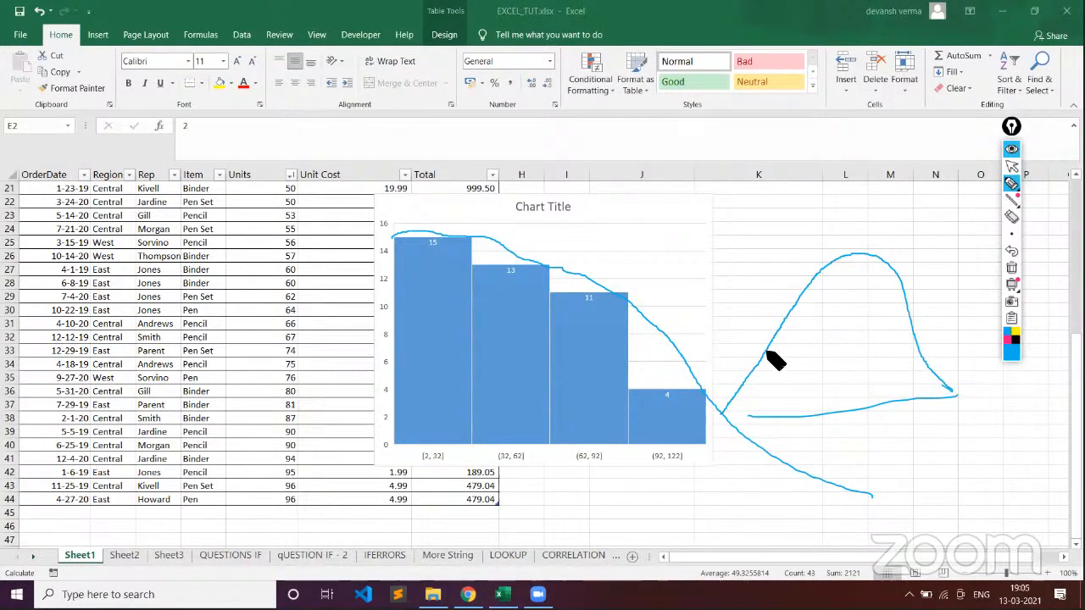
pyautogui.moveTo(730, 402); pyautogui.dragTo(740, 421)
pyautogui.moveTo(745, 383); pyautogui.dragTo(754, 407)
pyautogui.moveTo(753, 368)
pyautogui.mouseDown()
pyautogui.moveTo(772, 419)
pyautogui.moveTo(787, 421)
pyautogui.mouseUp()
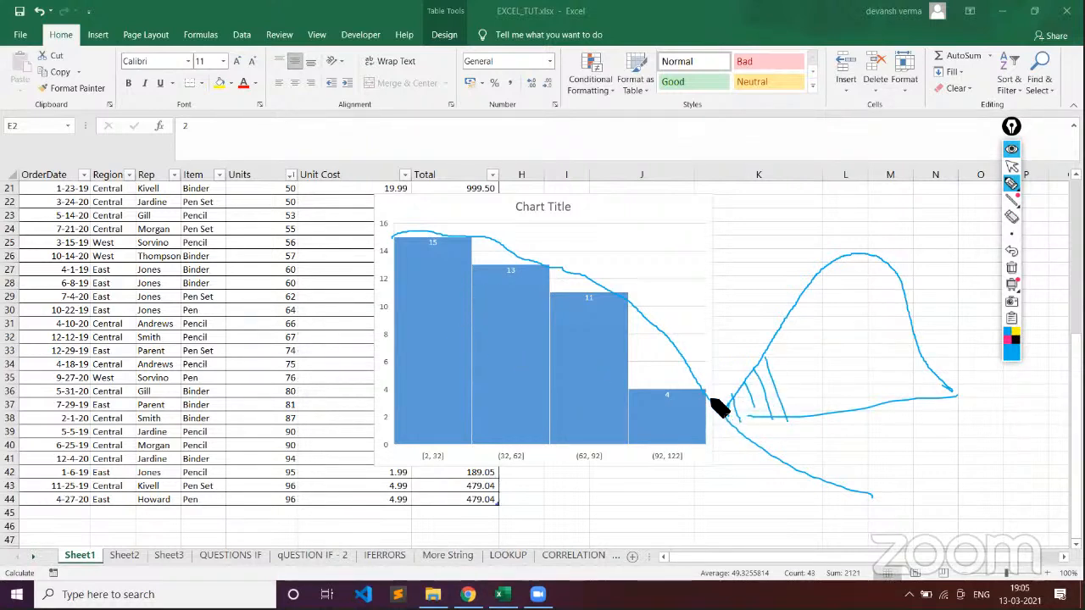
# - Sketch a left-peaked curve over the bell curve, mark its long right tail, and clear all annotations
pyautogui.moveTo(736, 417)
pyautogui.mouseDown()
pyautogui.moveTo(746, 300)
pyautogui.moveTo(768, 255)
pyautogui.moveTo(815, 281)
pyautogui.moveTo(899, 362)
pyautogui.moveTo(1021, 423)
pyautogui.mouseUp()
pyautogui.moveTo(916, 380)
pyautogui.mouseDown()
pyautogui.moveTo(956, 407)
pyautogui.moveTo(1004, 412)
pyautogui.mouseUp()
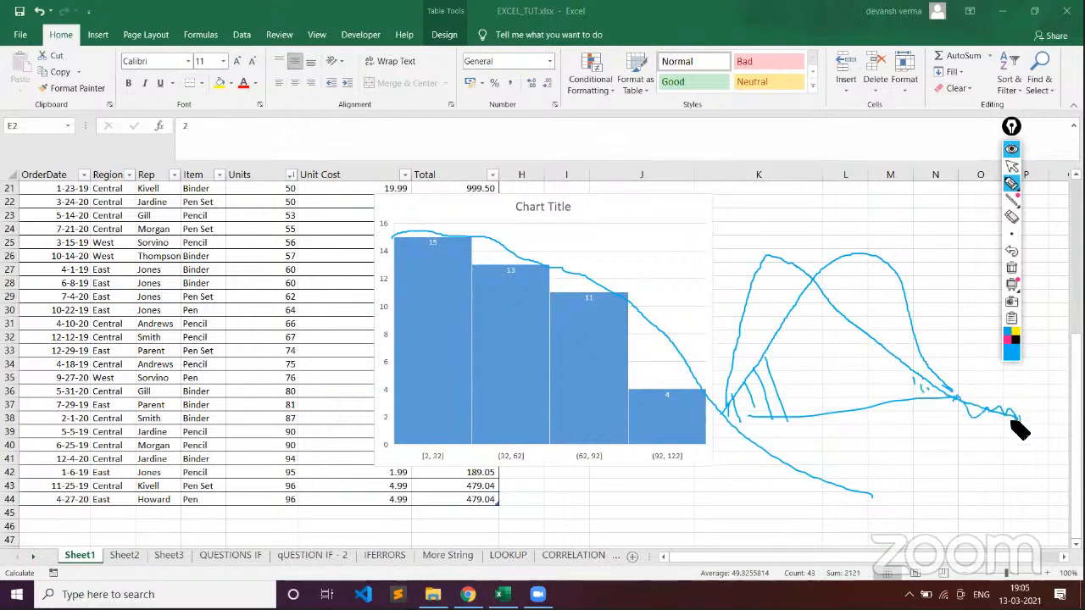
pyautogui.moveTo(912, 383)
pyautogui.mouseDown()
pyautogui.moveTo(913, 406)
pyautogui.moveTo(931, 390)
pyautogui.mouseUp()
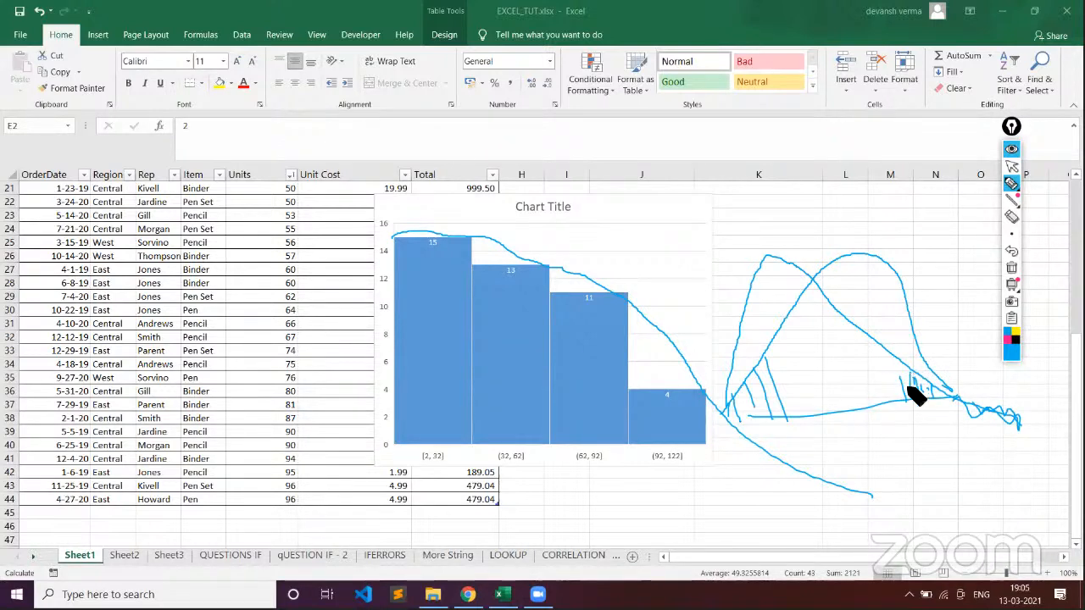
pyautogui.click(1012, 268)
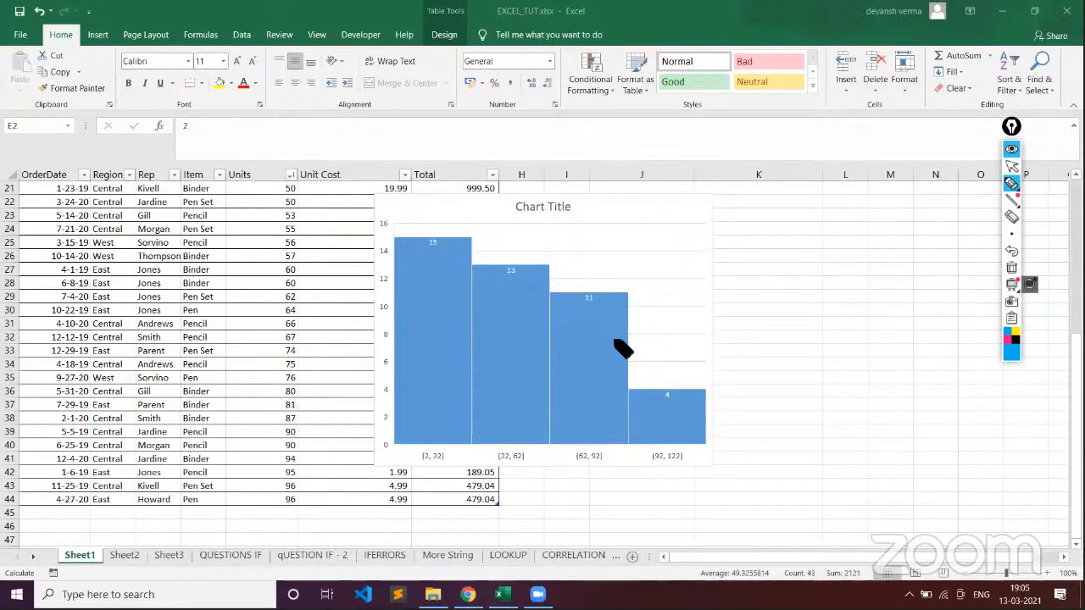
# - Switch the annotation tool from the pen to the normal cursor and select the chart area of the Units histogram
pyautogui.moveTo(1009, 185)
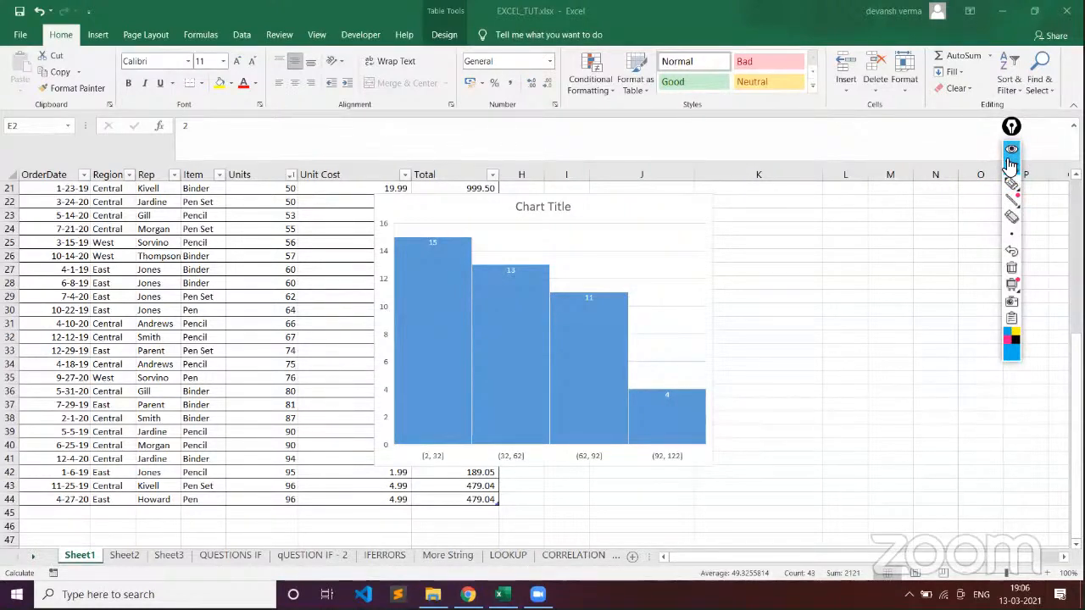
pyautogui.click(1010, 165)
pyautogui.moveTo(1011, 236)
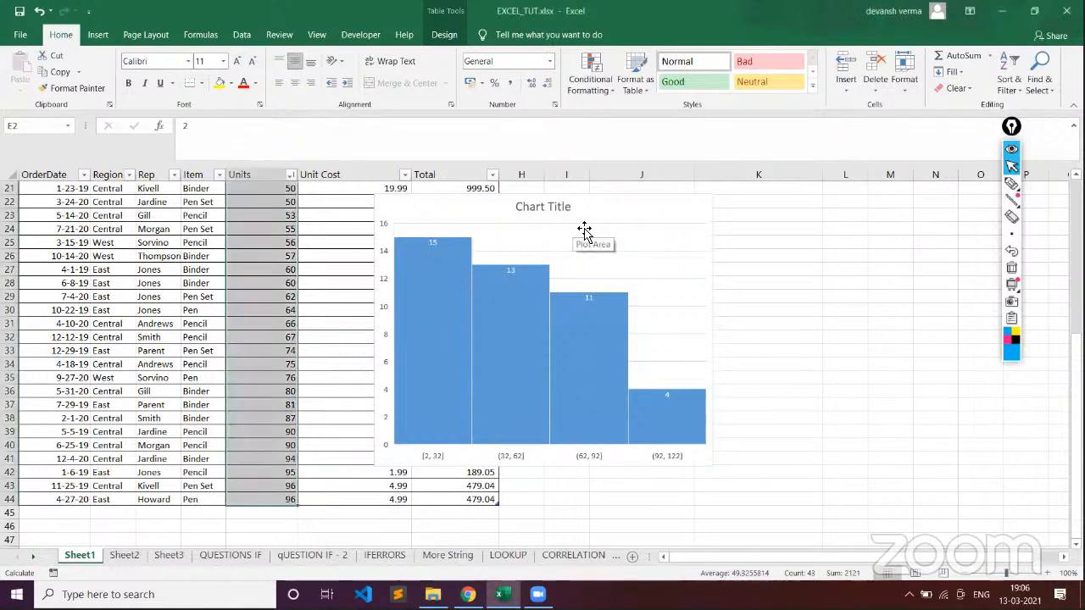
pyautogui.click(615, 230)
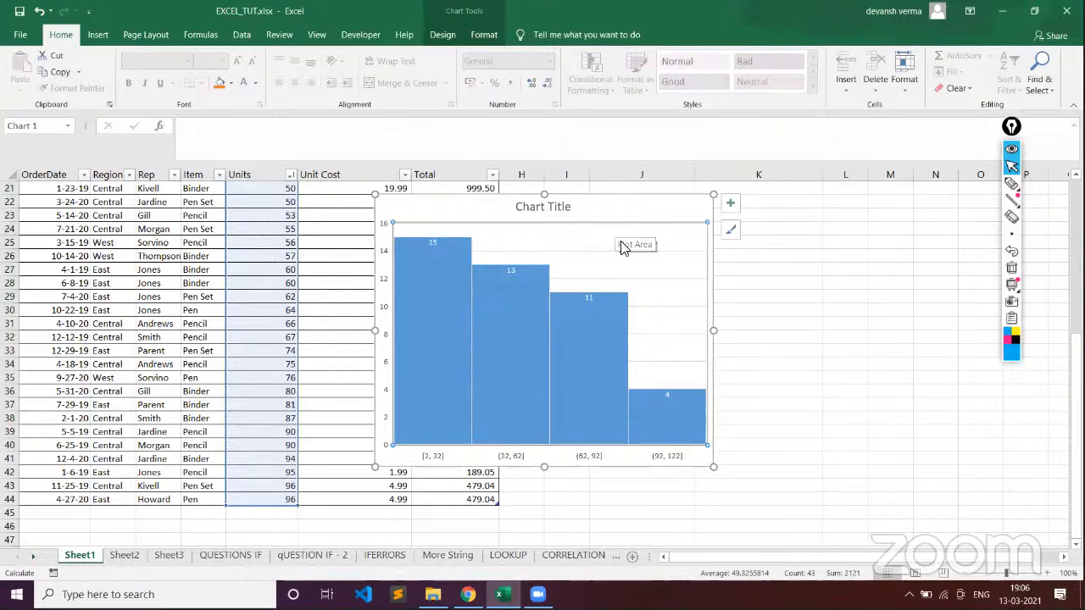
pyautogui.click(772, 268)
pyautogui.click(639, 239)
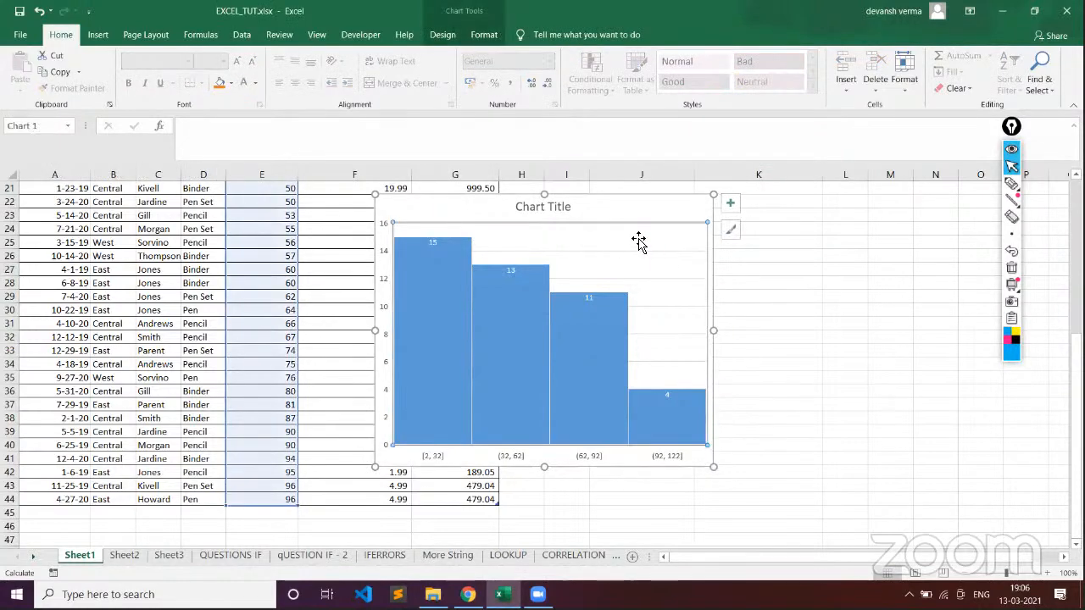
pyautogui.click(627, 212)
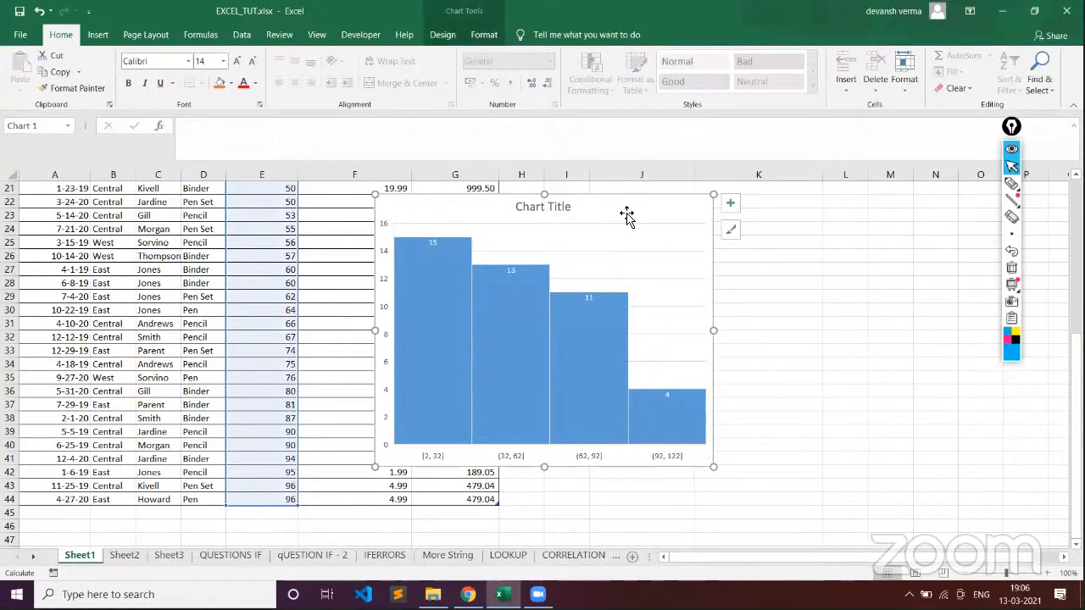
# - Delete the histogram chart overlapping the order data on Sheet1
pyautogui.press('Delete')
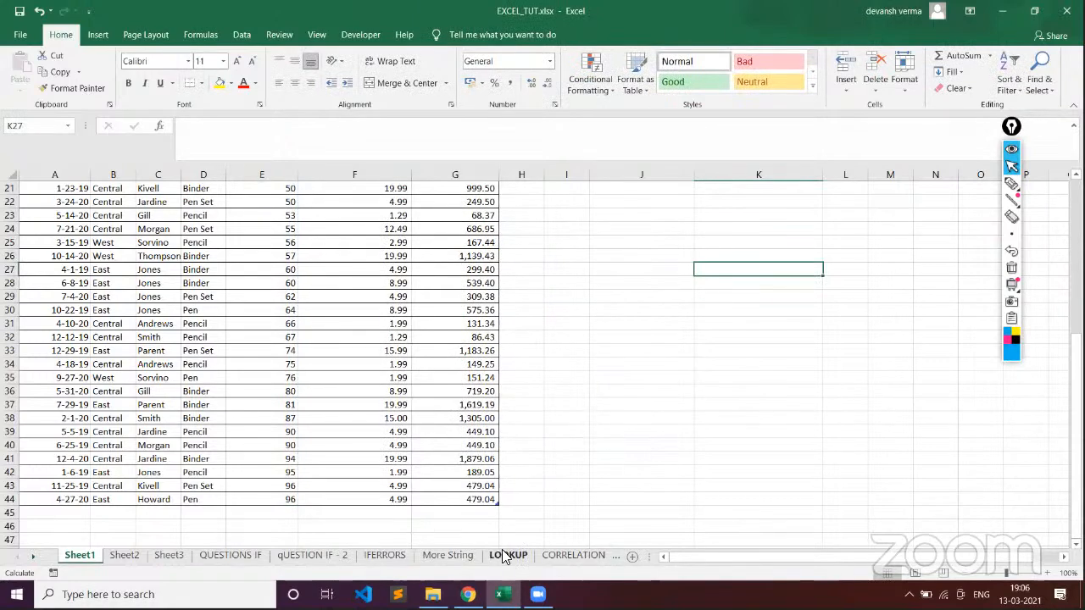
# - Look through the for_macro_sake and BARS sheets, including the city column chart on BARS
pyautogui.click(615, 555)
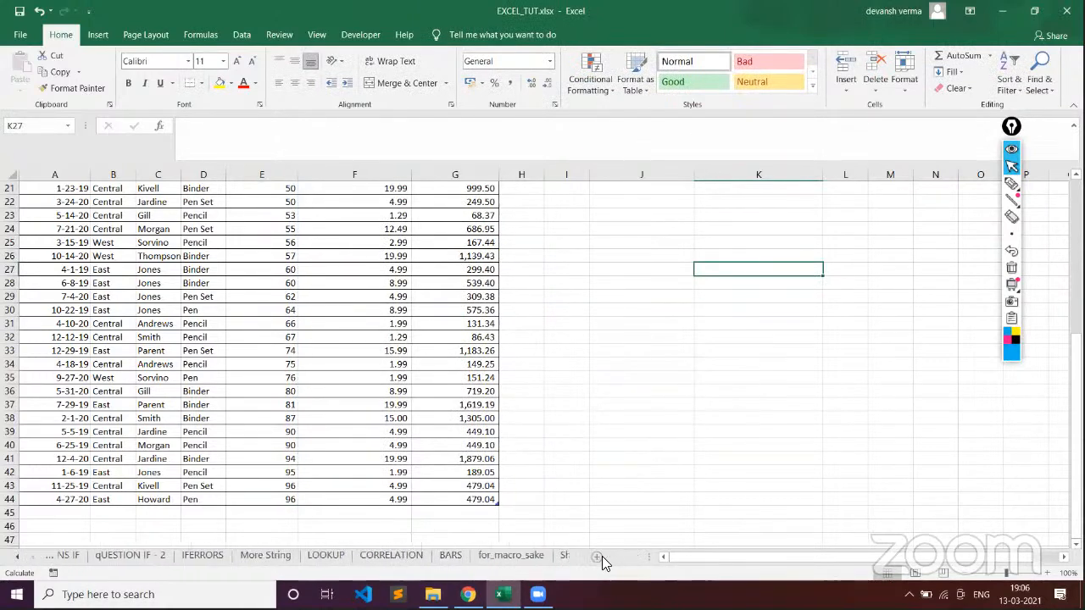
pyautogui.click(518, 556)
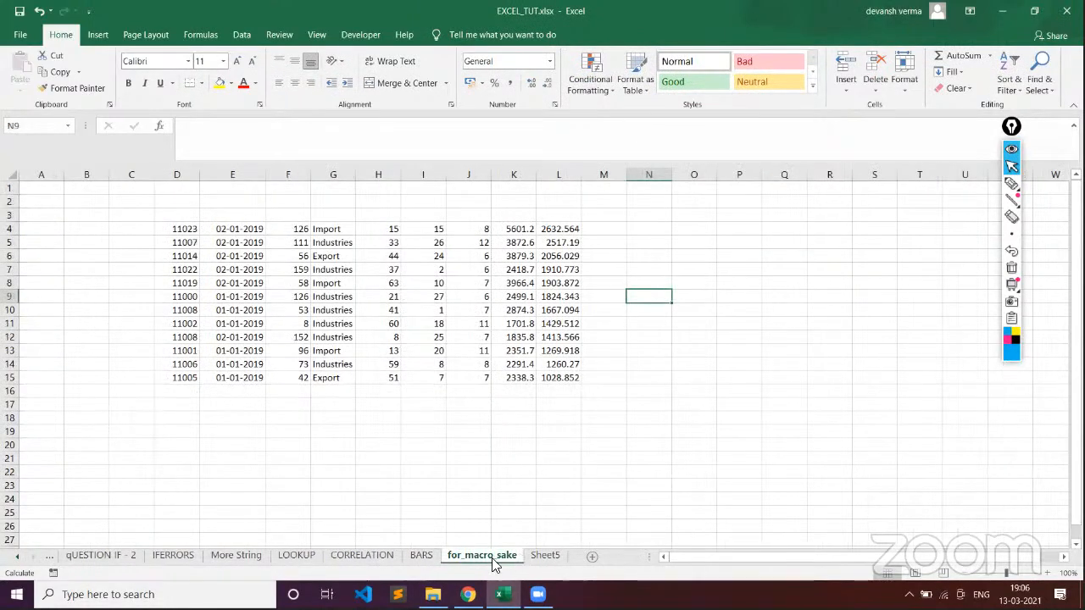
pyautogui.click(422, 556)
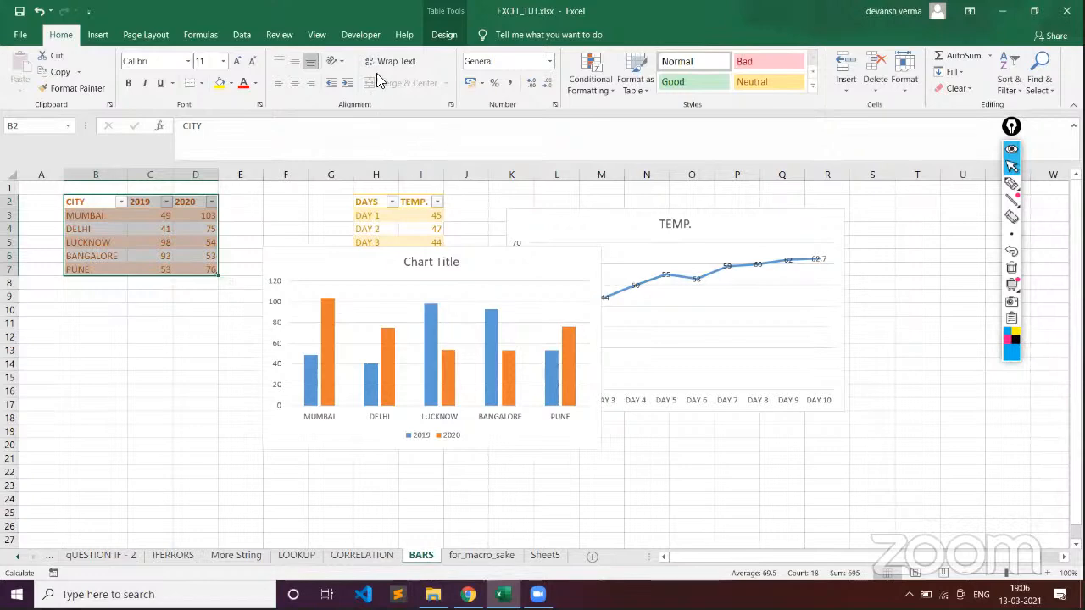
pyautogui.click(241, 34)
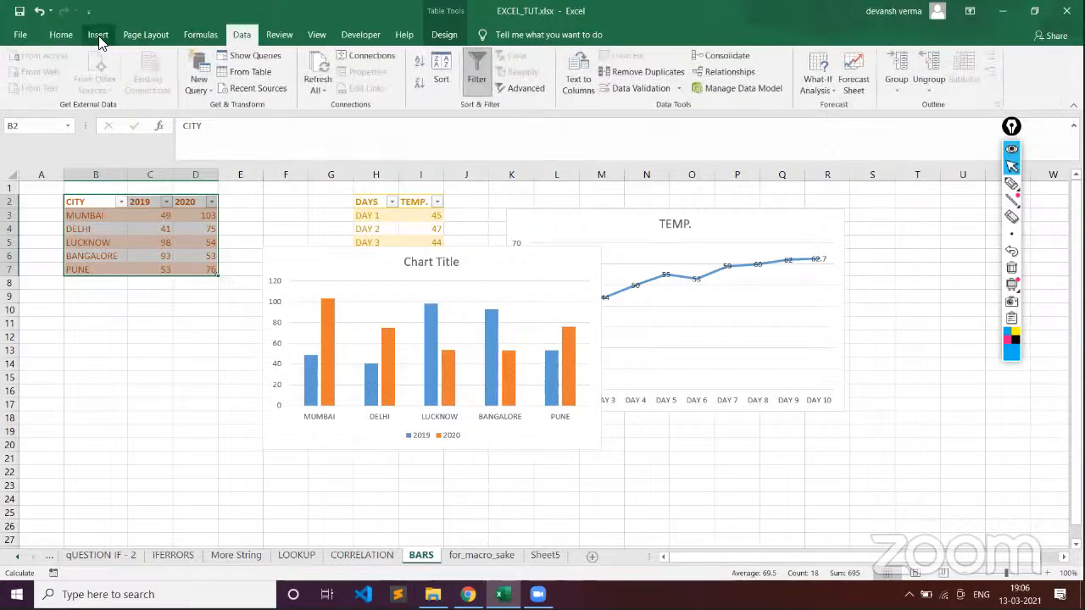
pyautogui.click(98, 34)
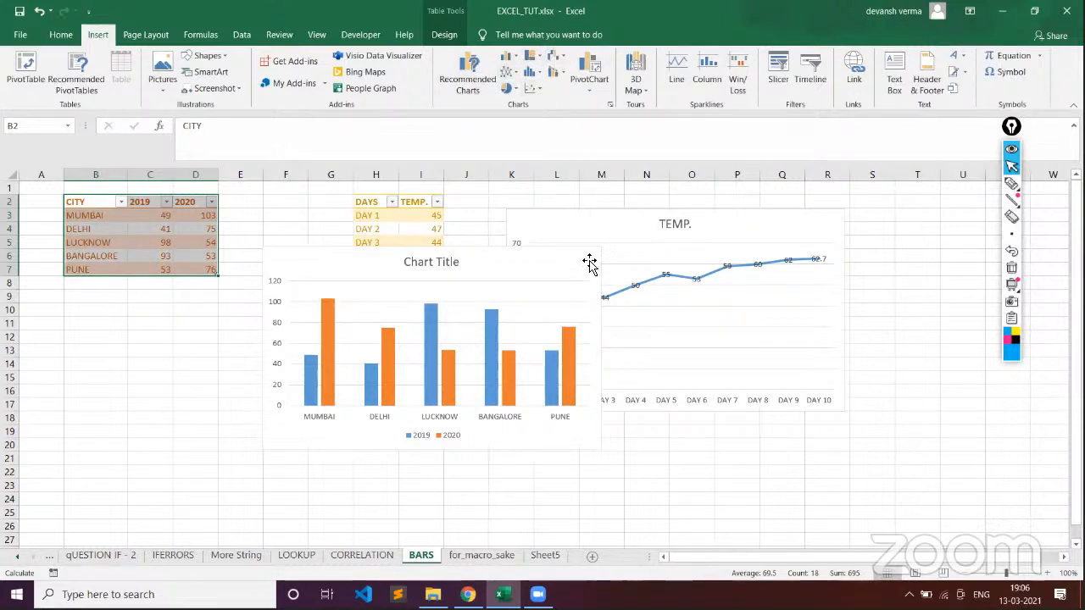
pyautogui.click(480, 250)
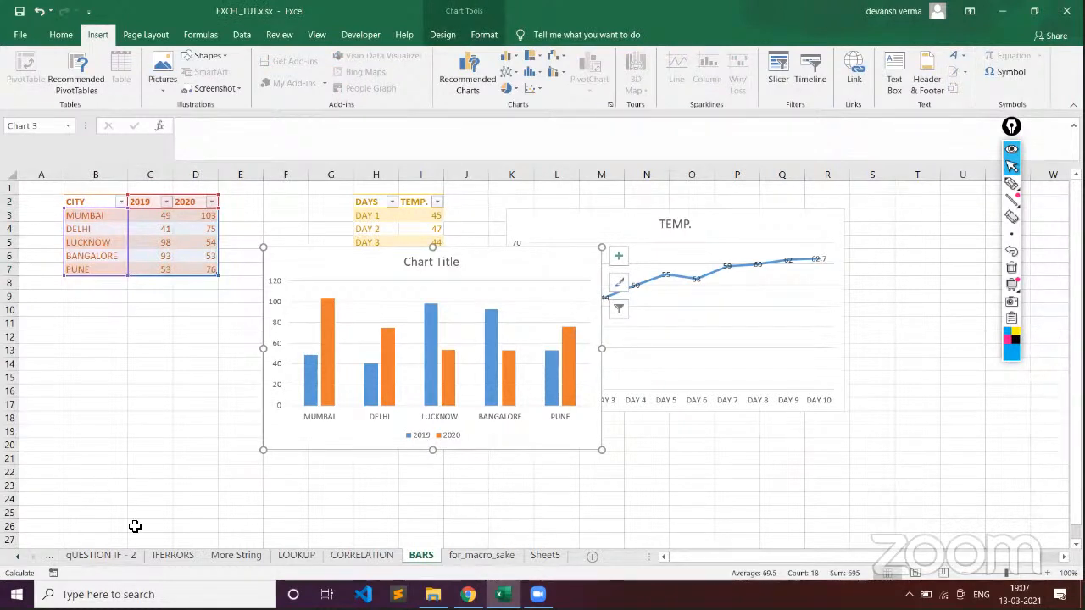
# - Return to Sheet1 and review the order table from its header row to its last record
pyautogui.scroll(3, 137, 560)
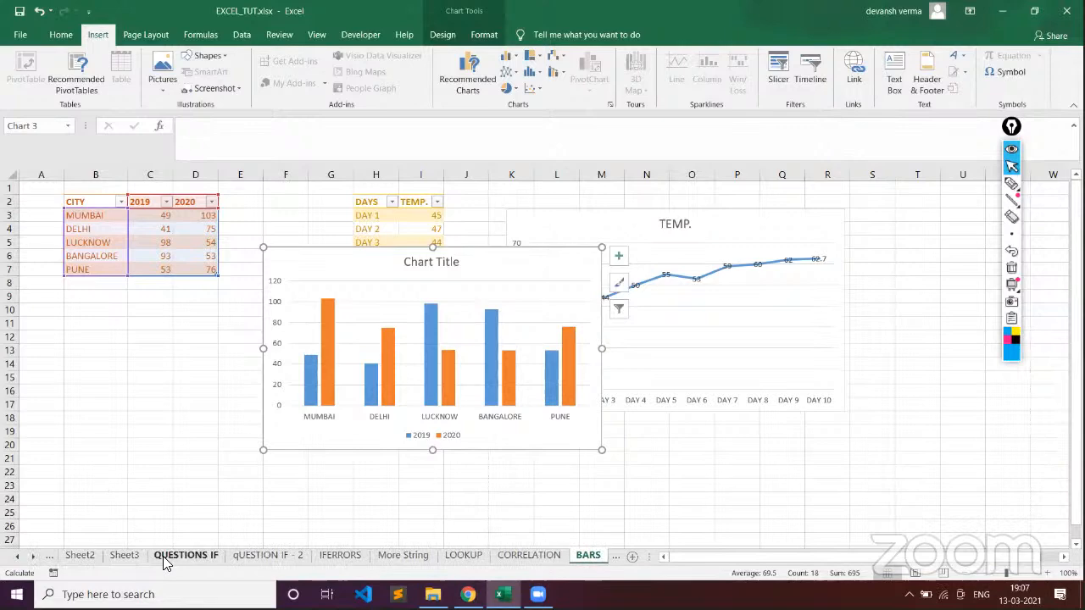
pyautogui.scroll(1, 75, 558)
pyautogui.click(77, 555)
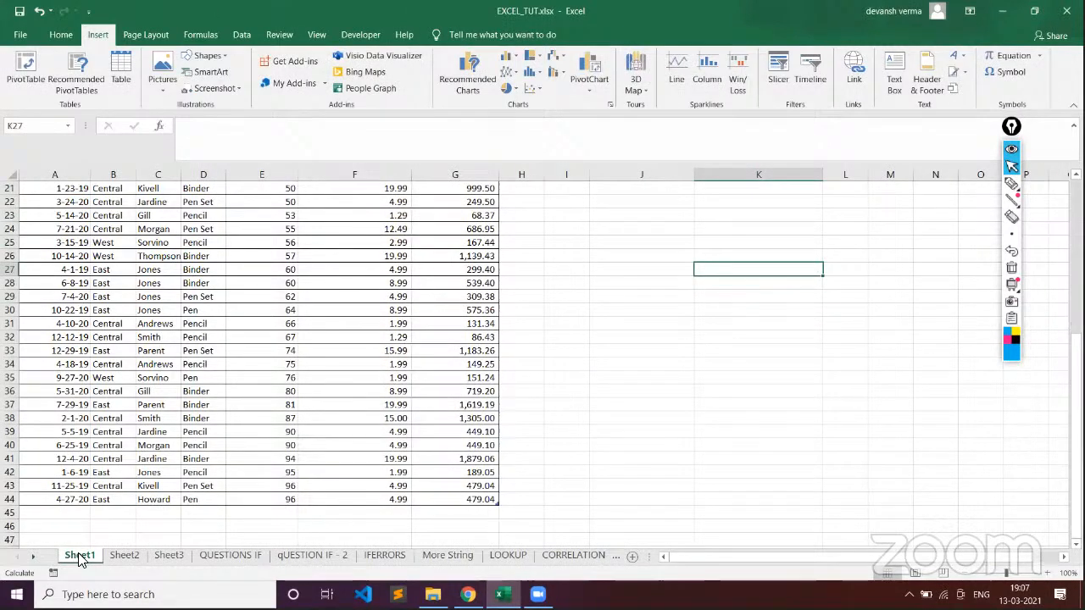
pyautogui.scroll(1, 257, 387)
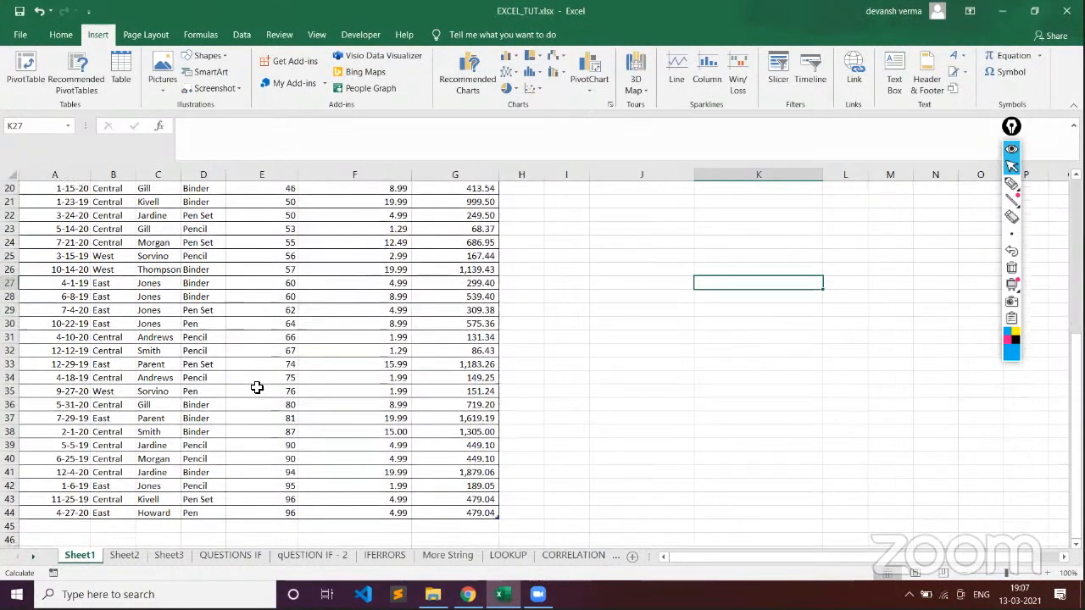
pyautogui.scroll(6, 228, 425)
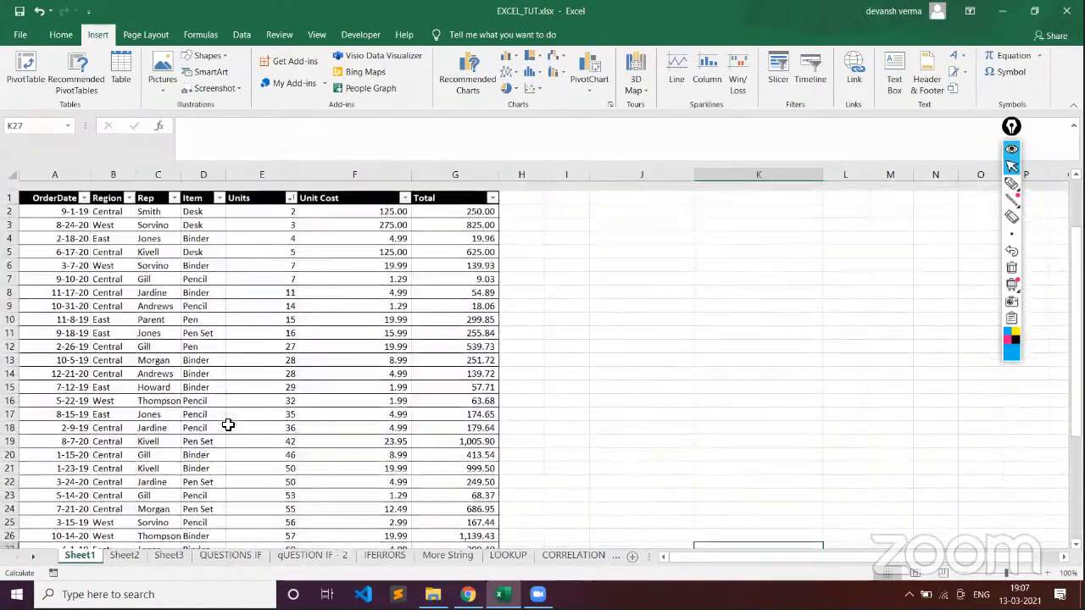
pyautogui.scroll(-2, 226, 430)
pyautogui.scroll(-6, 227, 430)
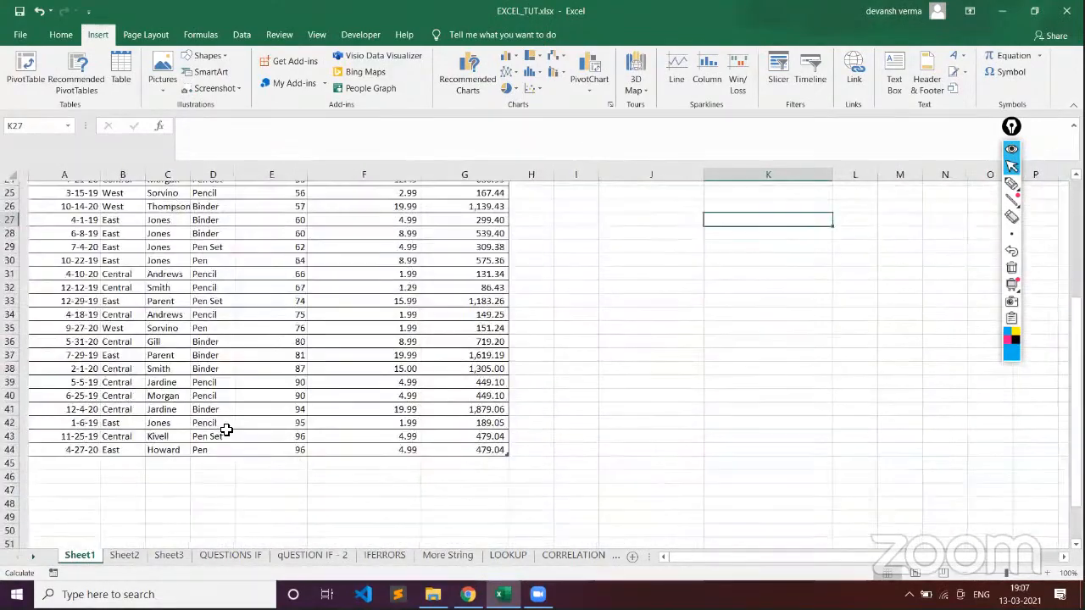
pyautogui.scroll(7, 227, 430)
pyautogui.scroll(2, 227, 430)
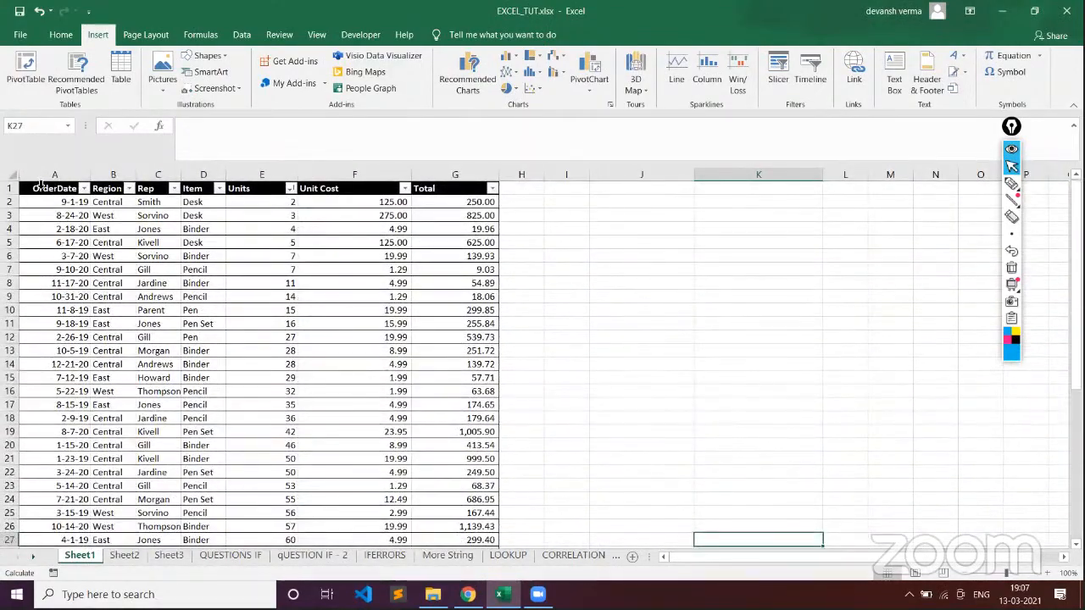
# - Select the whole order table with its headers and create a PivotTable from Table1 on a new worksheet
pyautogui.click(34, 190)
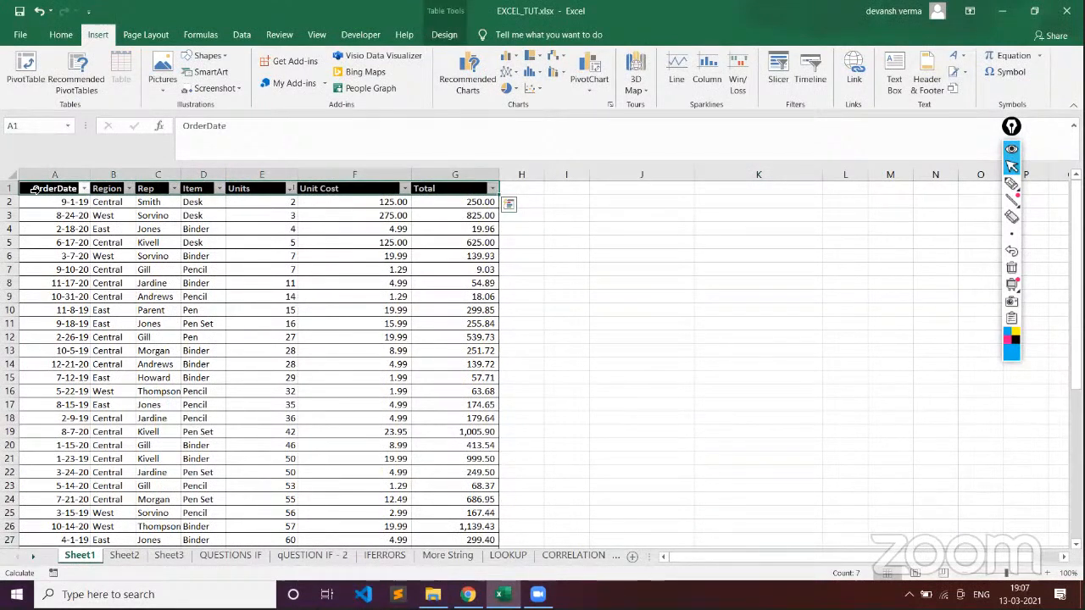
pyautogui.click(57, 215)
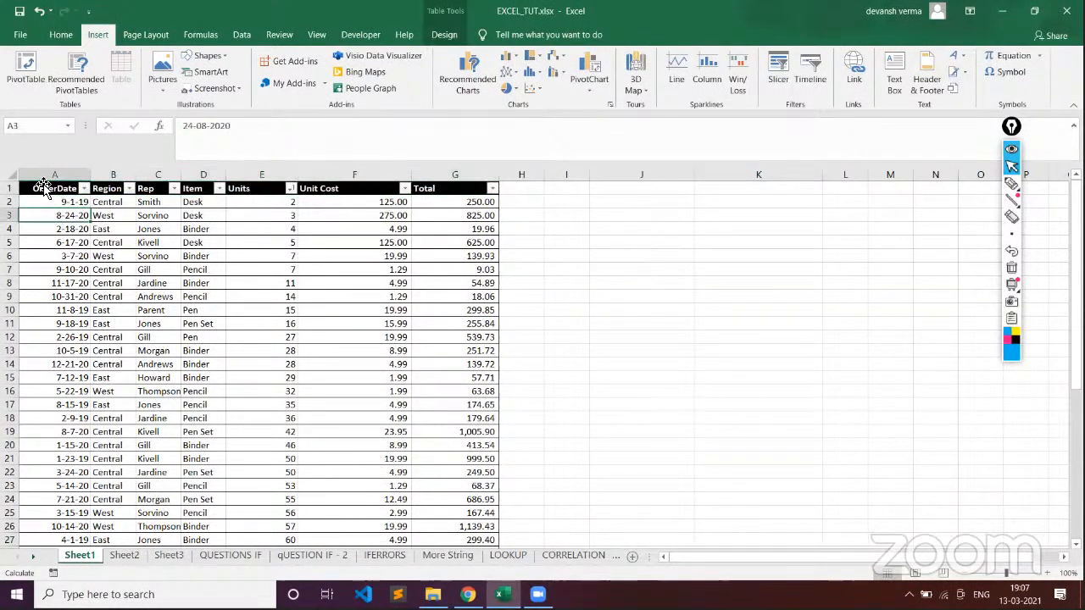
pyautogui.click(40, 186)
pyautogui.moveTo(41, 187); pyautogui.dragTo(484, 514)
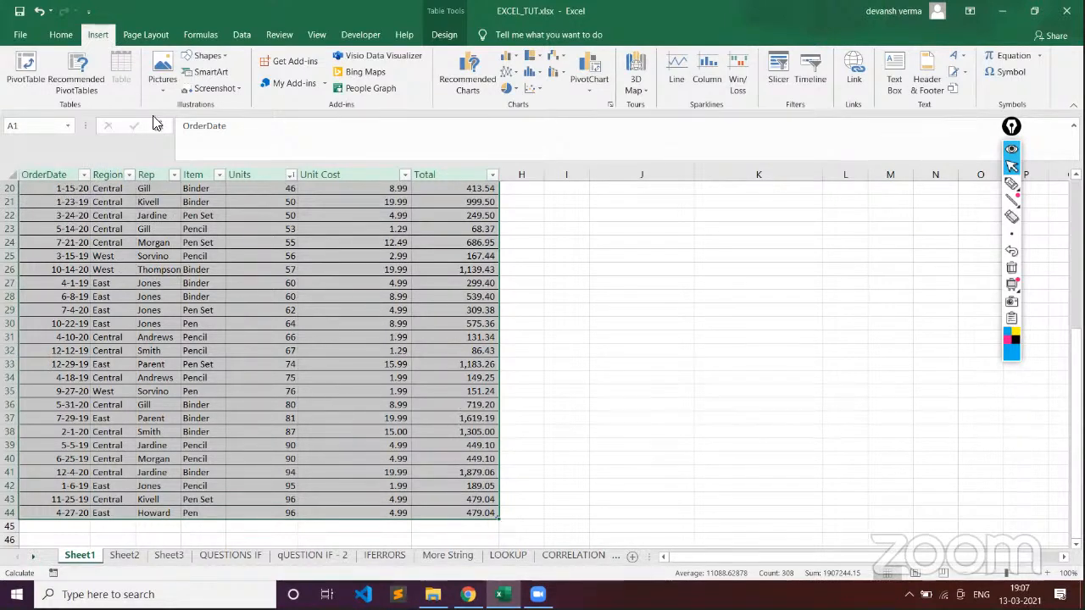
pyautogui.click(26, 68)
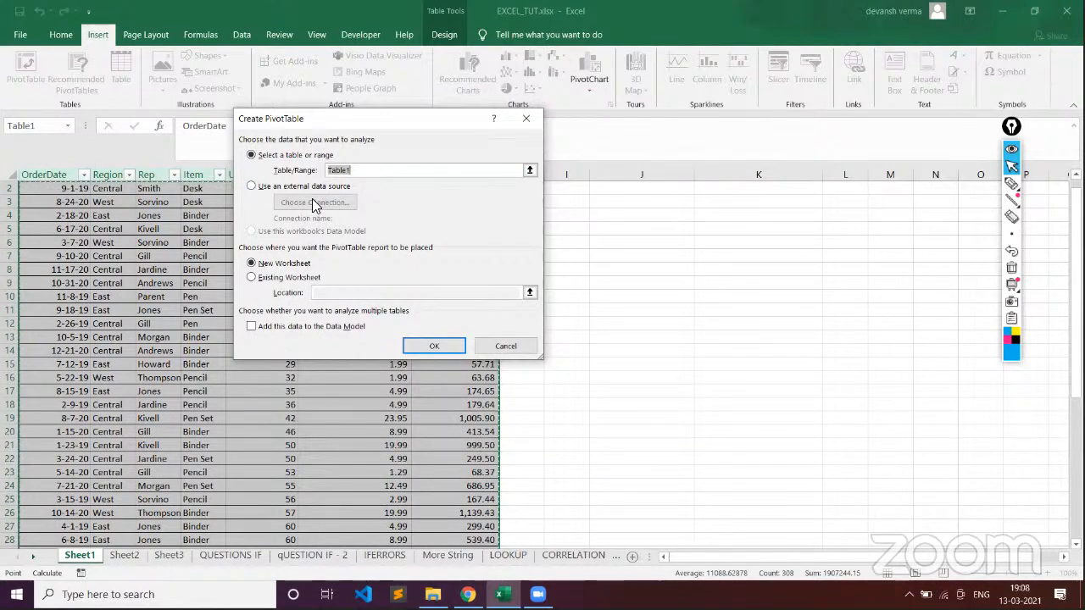
pyautogui.click(253, 188)
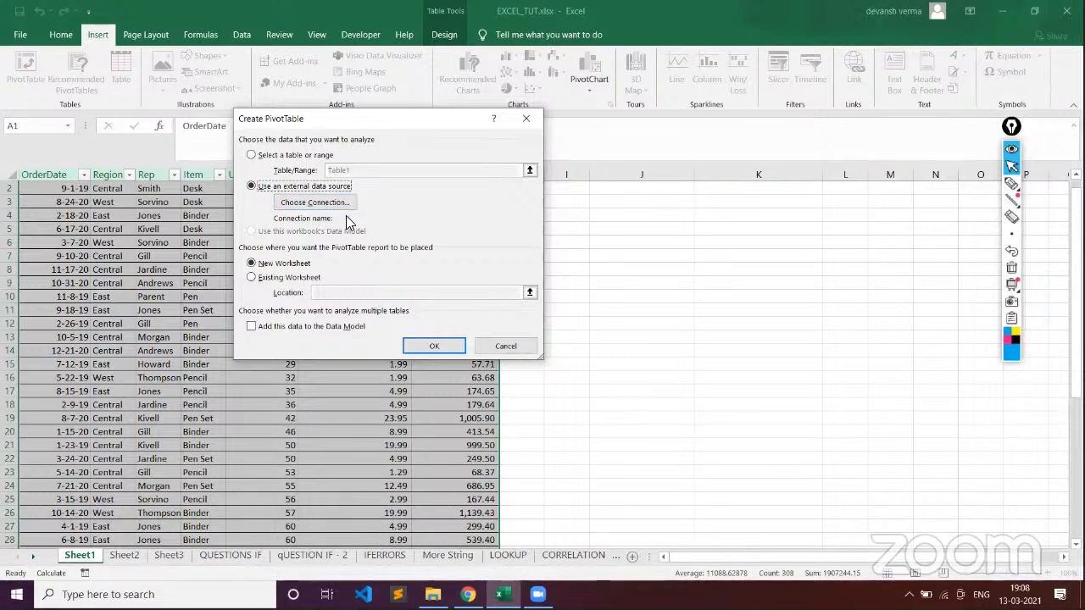
pyautogui.click(251, 156)
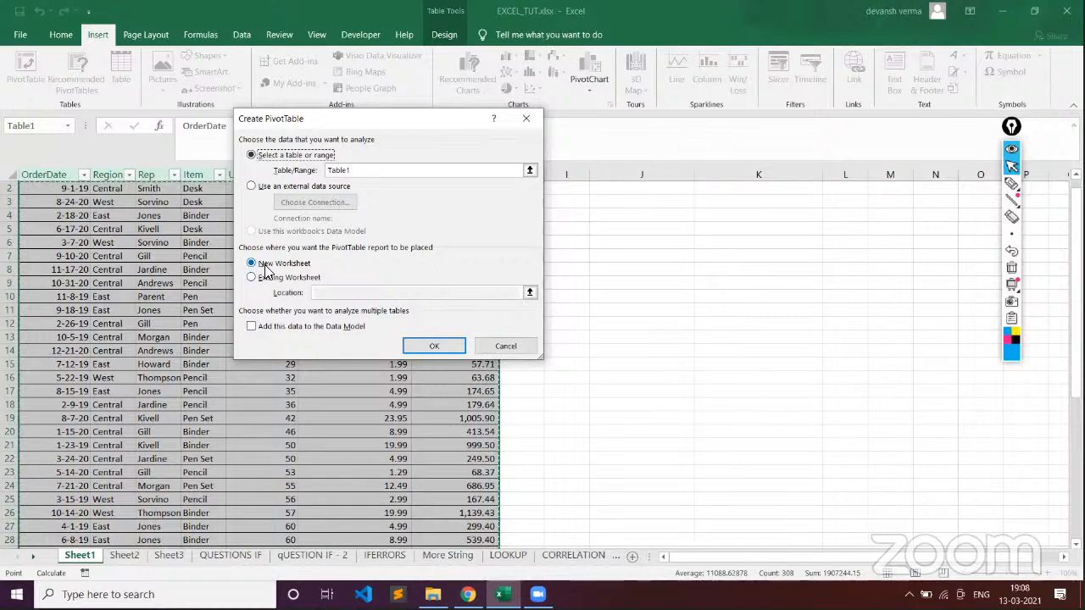
pyautogui.click(450, 348)
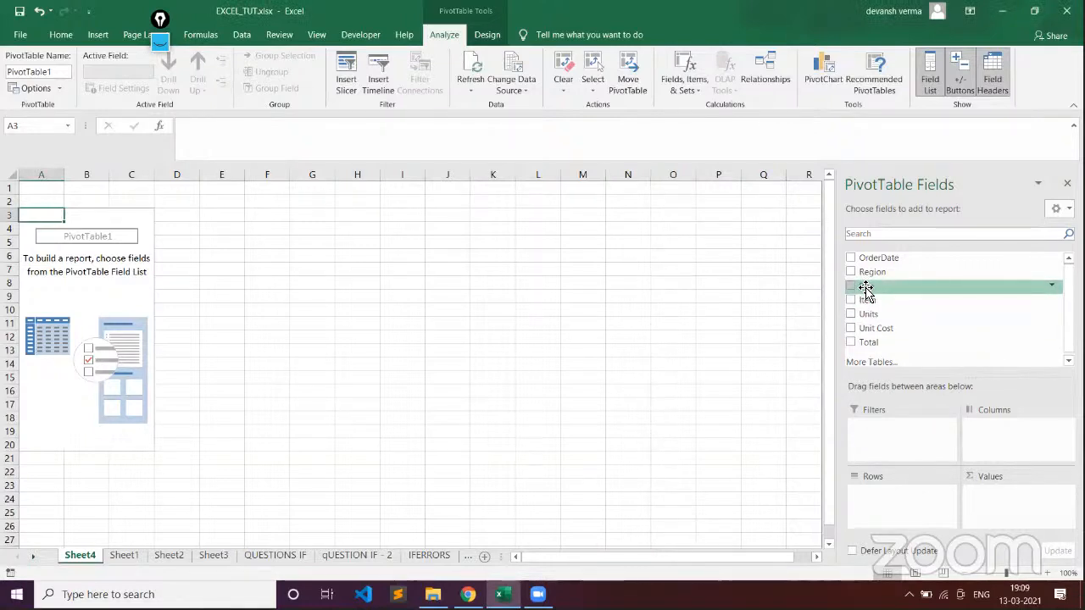
# - Build the PivotTable with Rep as rows, Item as columns and the sum of Units as values
pyautogui.moveTo(866, 288); pyautogui.dragTo(889, 508)
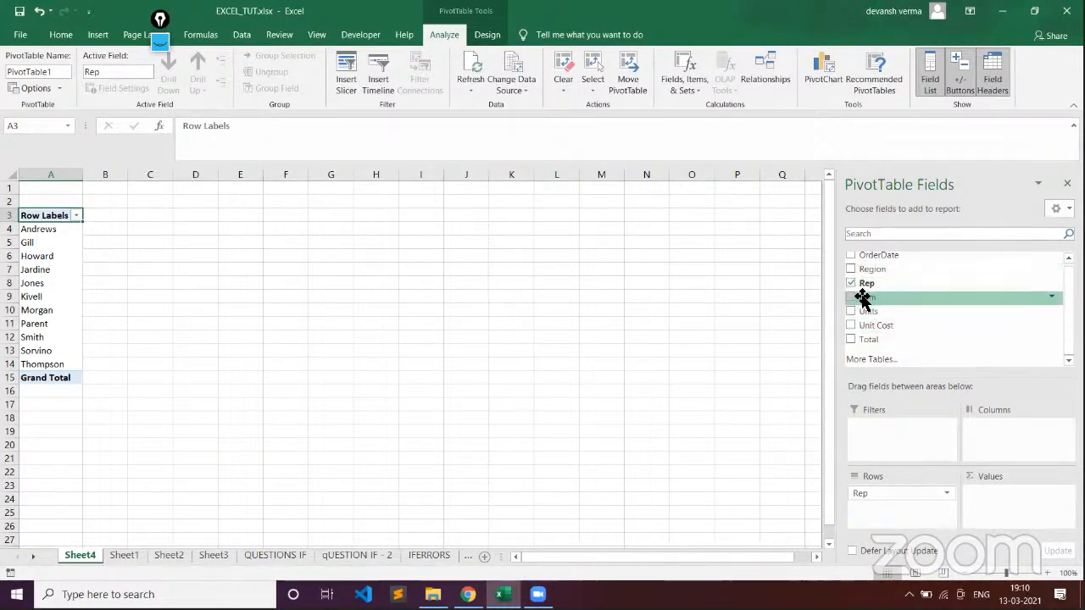
pyautogui.moveTo(863, 296)
pyautogui.mouseDown()
pyautogui.moveTo(935, 317)
pyautogui.moveTo(984, 354)
pyautogui.moveTo(1029, 430)
pyautogui.moveTo(1017, 444)
pyautogui.moveTo(1012, 433)
pyautogui.mouseUp()
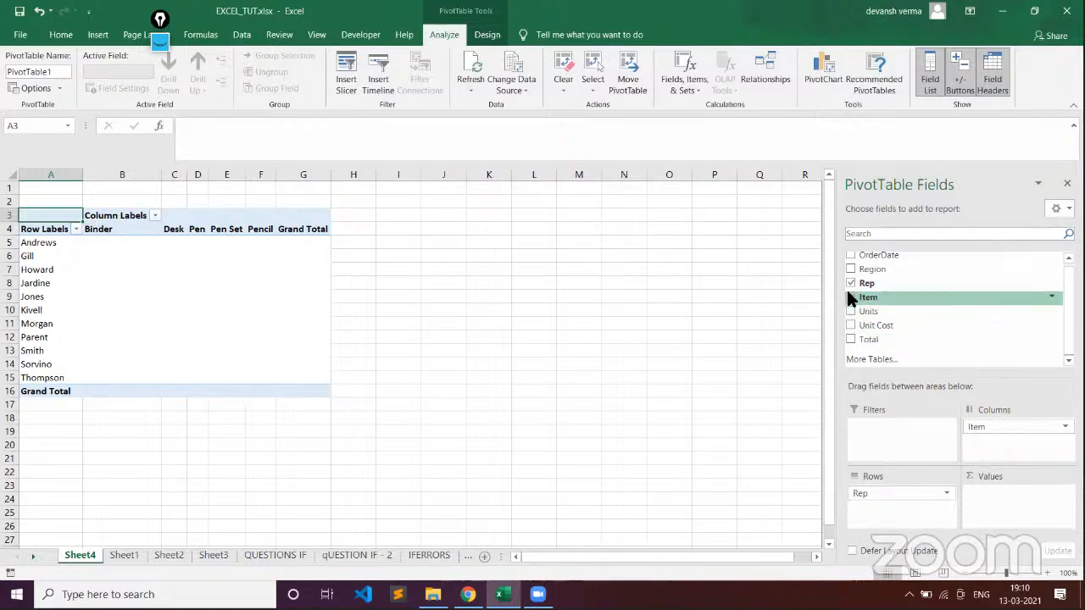
pyautogui.moveTo(873, 315); pyautogui.dragTo(1004, 502)
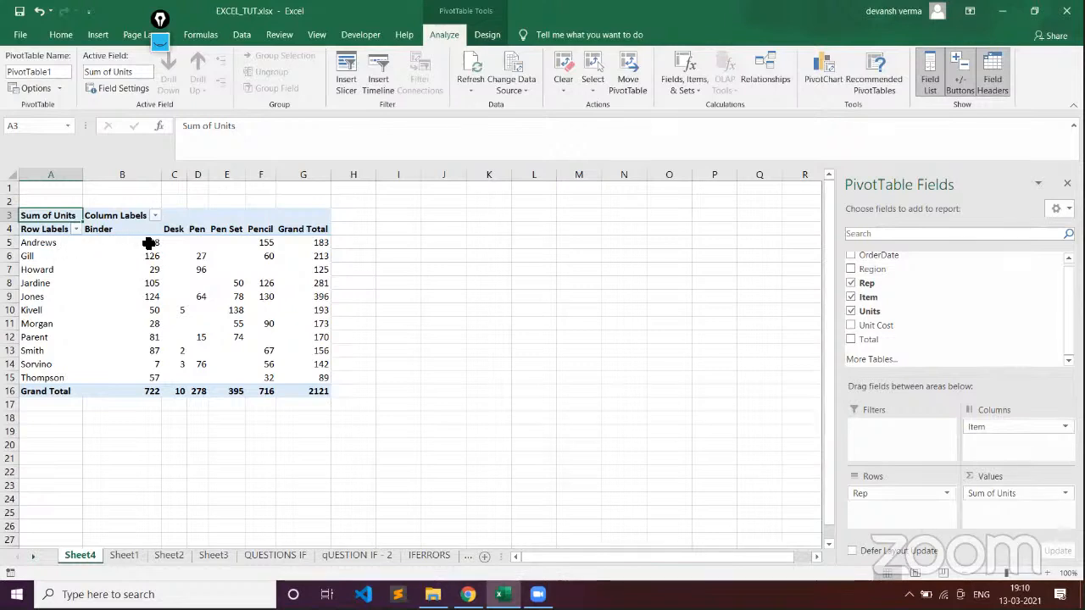
pyautogui.moveTo(153, 245)
pyautogui.click(1017, 493)
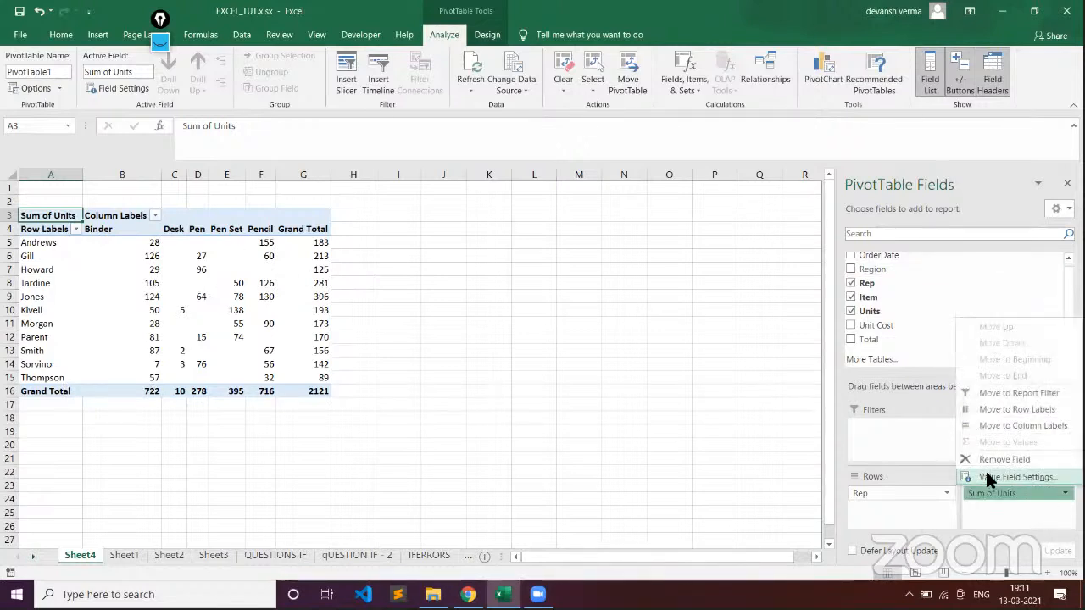
pyautogui.click(1047, 503)
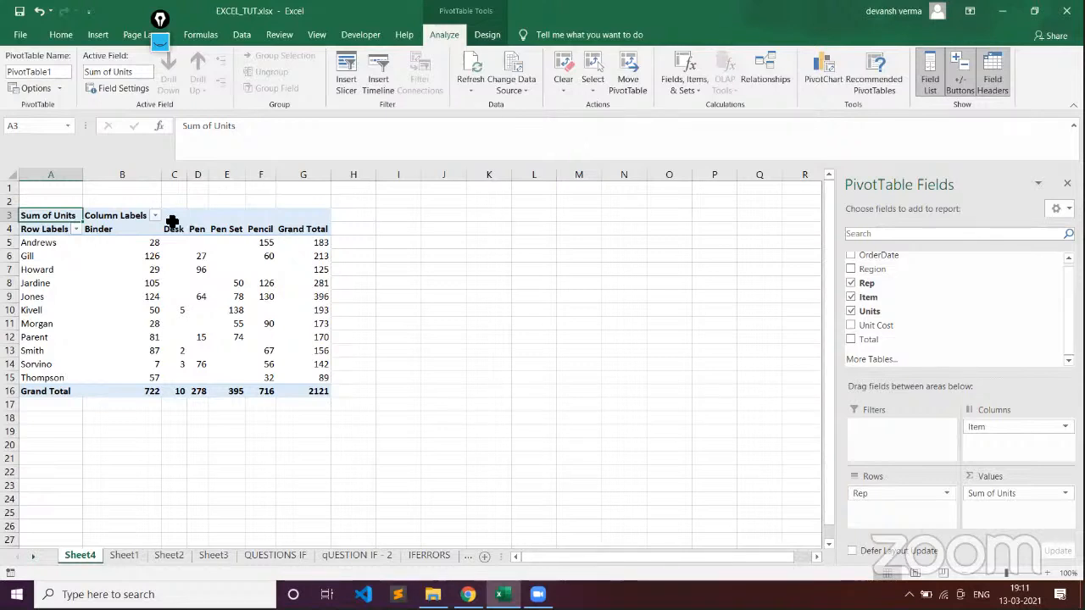
pyautogui.scroll(1, 919, 303)
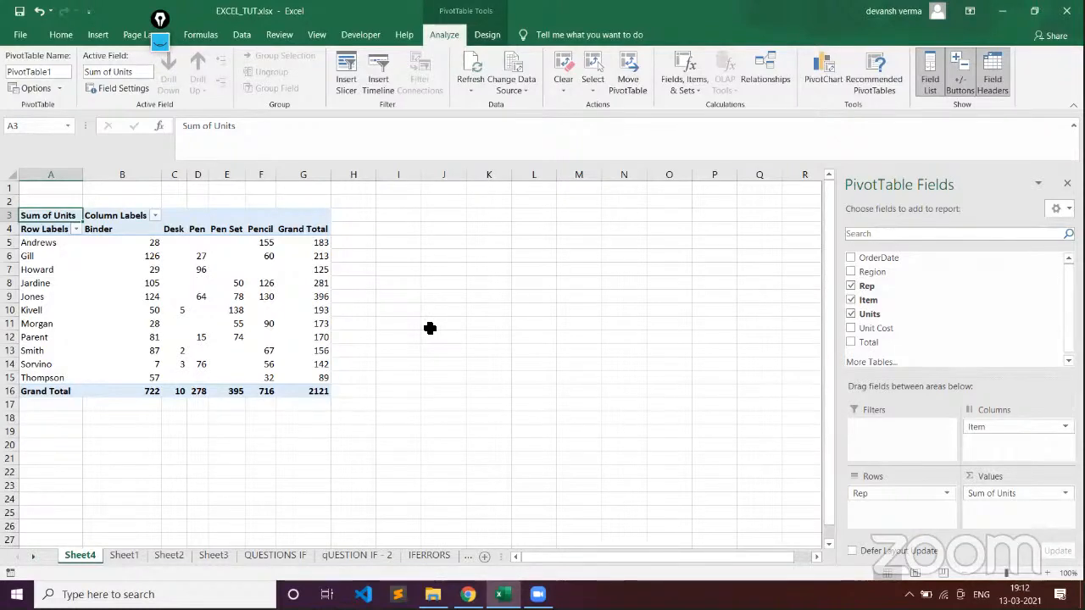
# - Change the summary calculation of the PivotTable's Units values to Average
pyautogui.click(1060, 494)
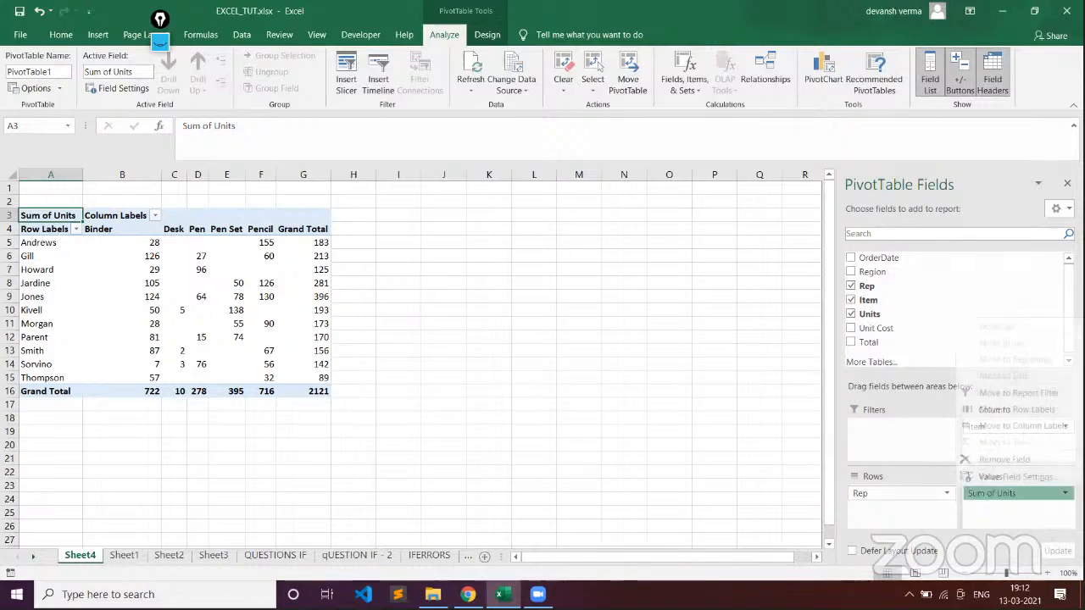
pyautogui.click(1037, 474)
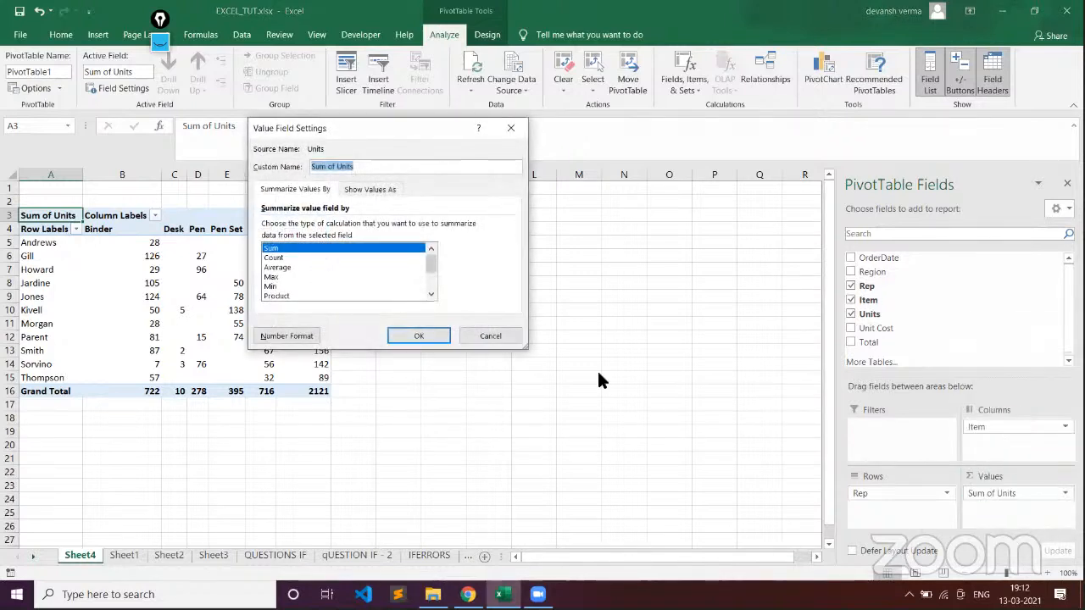
pyautogui.moveTo(430, 263); pyautogui.dragTo(428, 290)
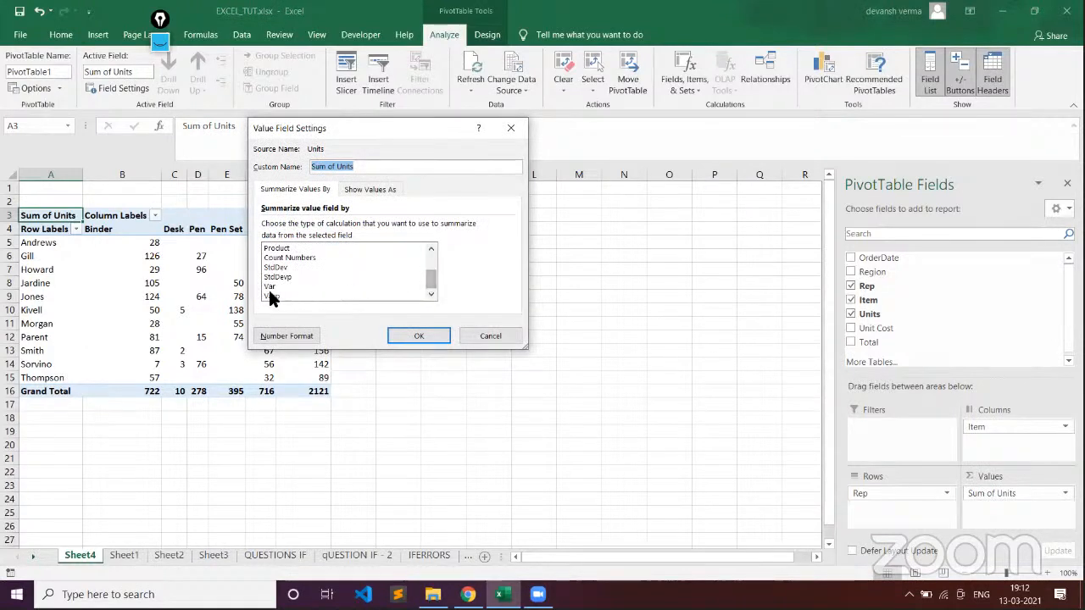
pyautogui.moveTo(426, 285); pyautogui.dragTo(428, 258)
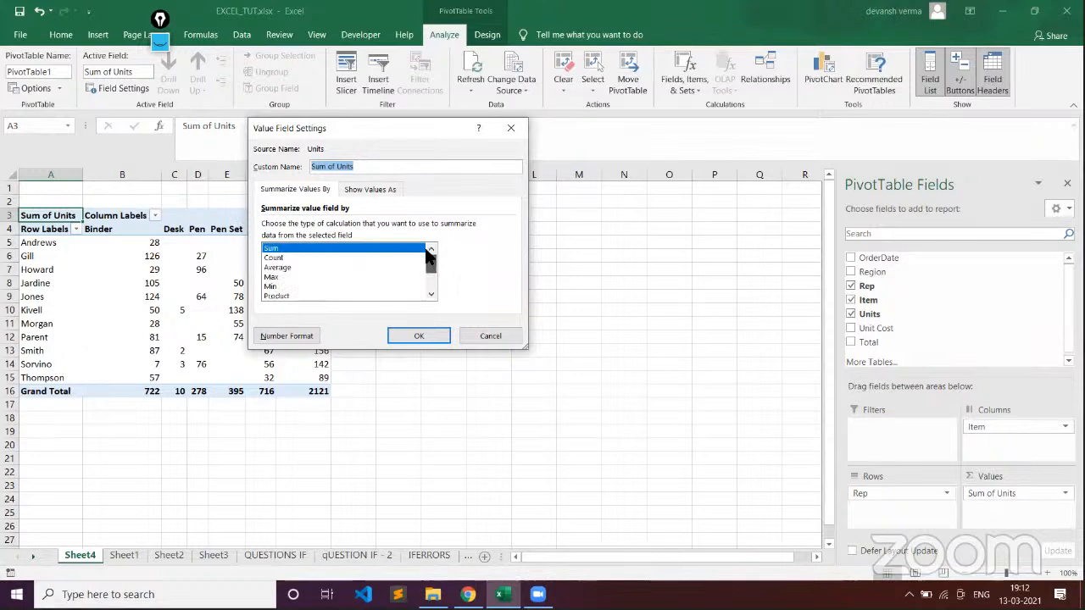
pyautogui.click(276, 267)
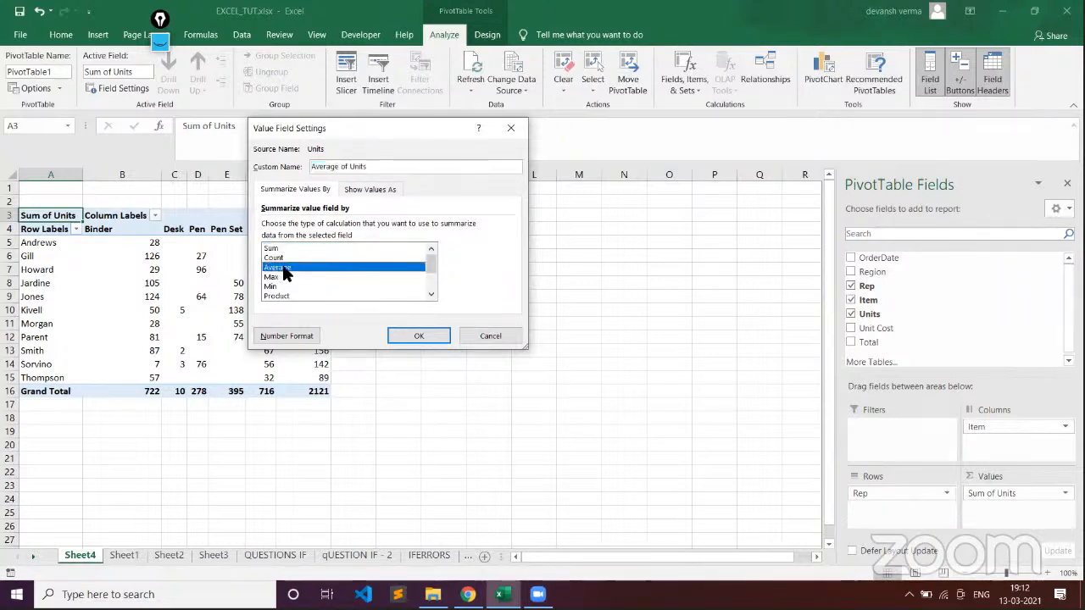
pyautogui.click(431, 339)
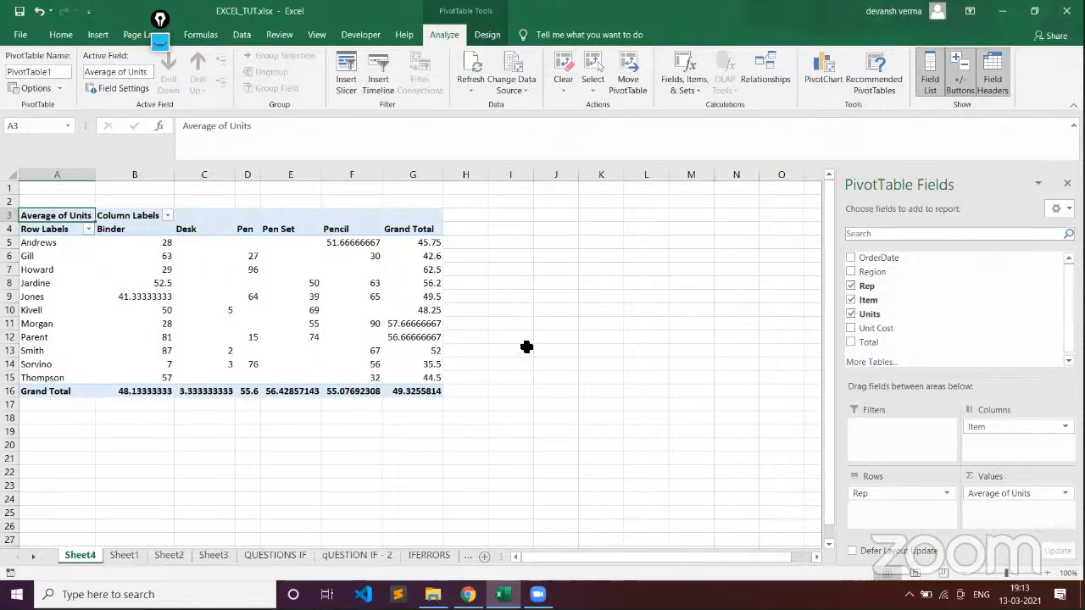
# - Summarize the PivotTable's Units values by Max
pyautogui.click(1051, 494)
pyautogui.click(983, 469)
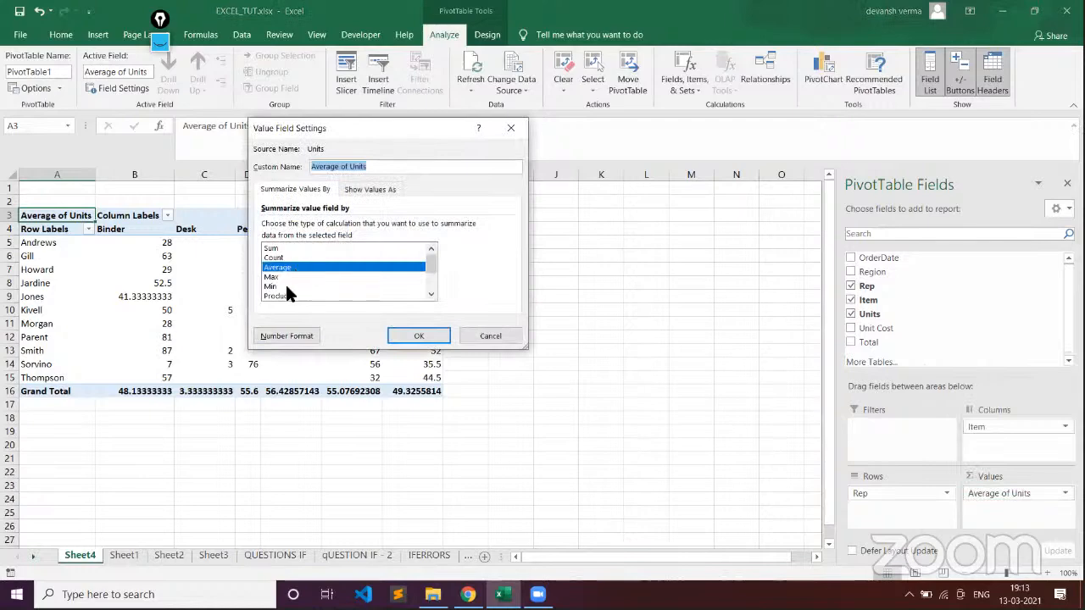
pyautogui.click(288, 277)
pyautogui.click(409, 334)
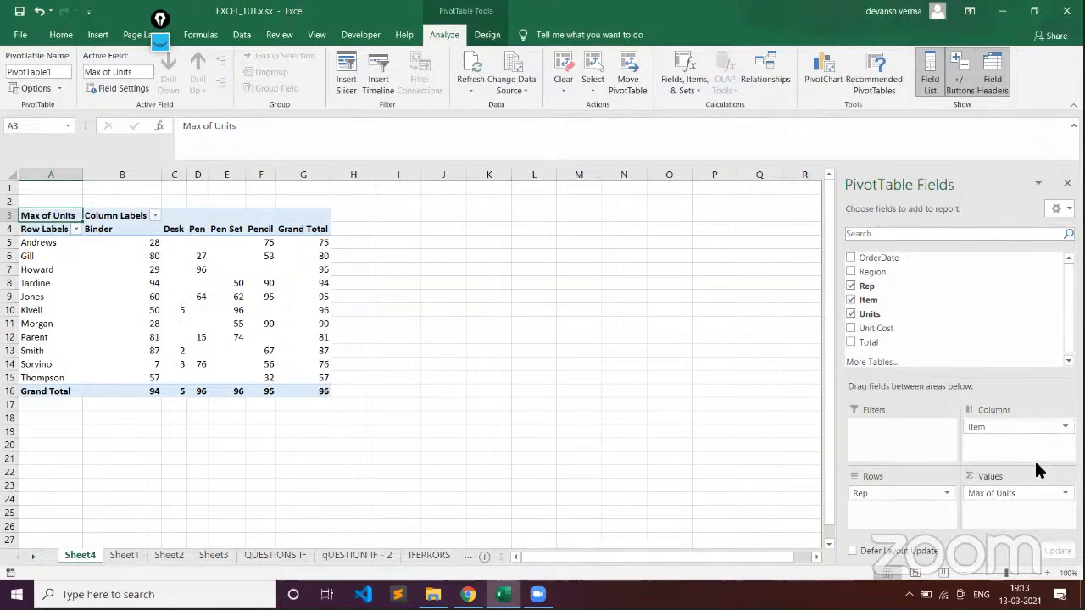
# - Switch the summary calculation of the PivotTable's Units values back to Average
pyautogui.click(1054, 497)
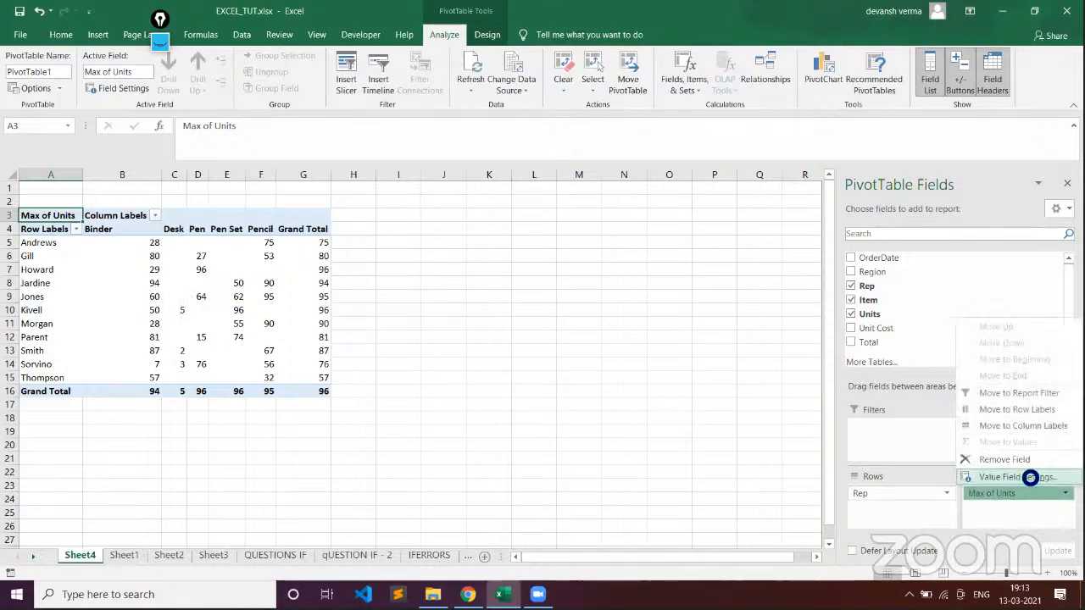
pyautogui.click(1029, 476)
pyautogui.click(303, 268)
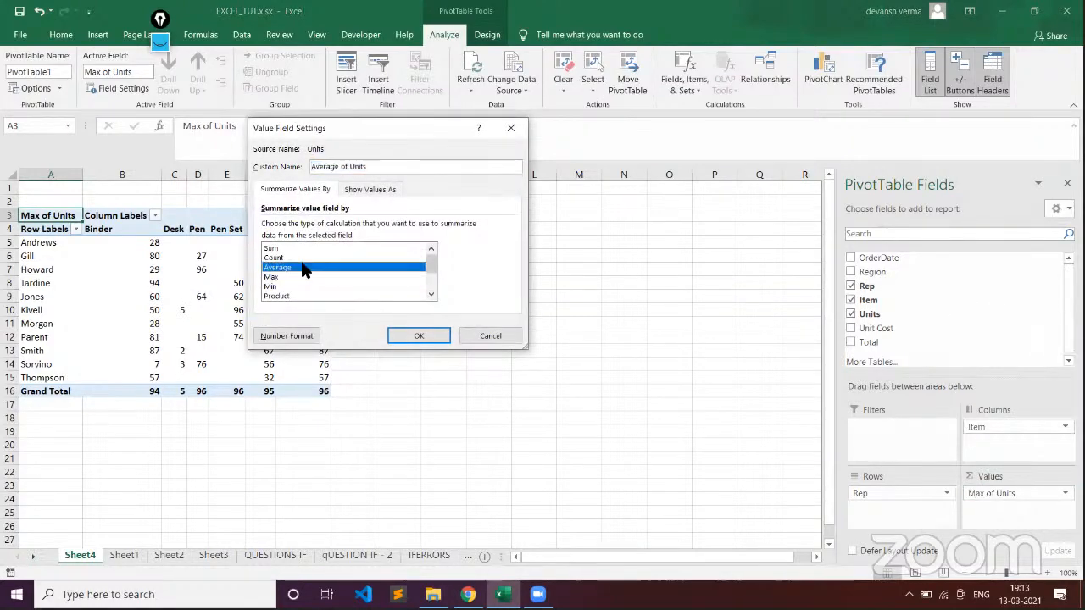
pyautogui.click(440, 333)
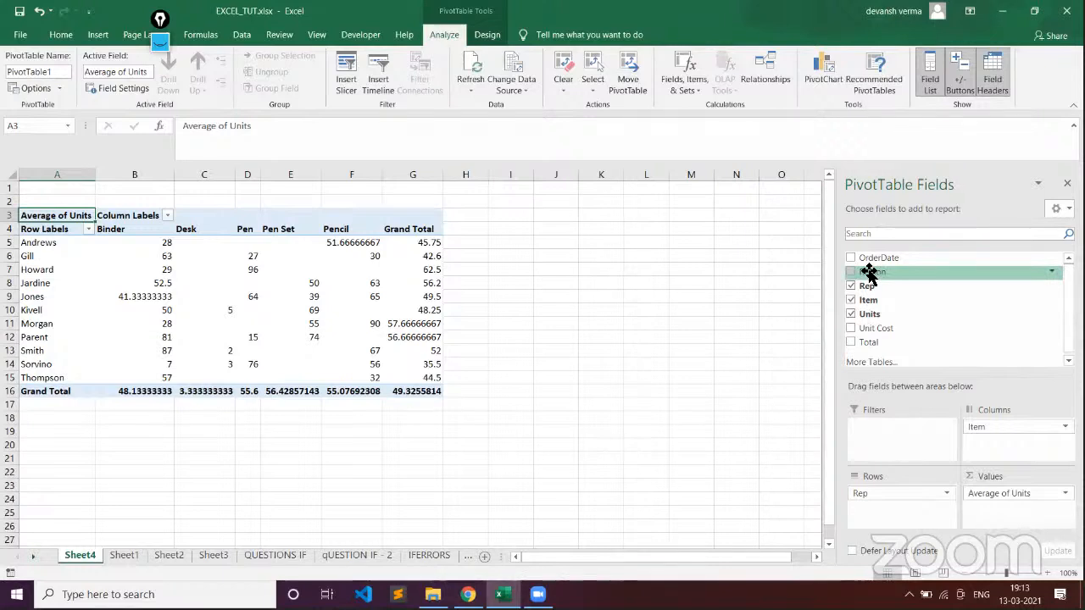
# - Add Region as a report filter of the PivotTable and limit it to Central, with multiple item selection enabled
pyautogui.moveTo(868, 271); pyautogui.dragTo(887, 434)
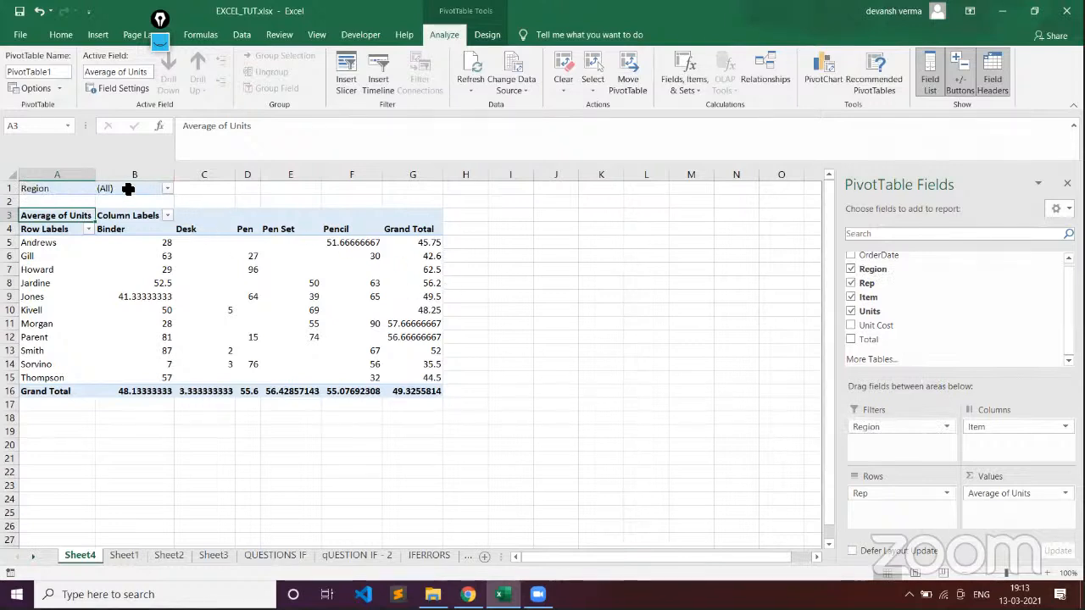
pyautogui.click(168, 188)
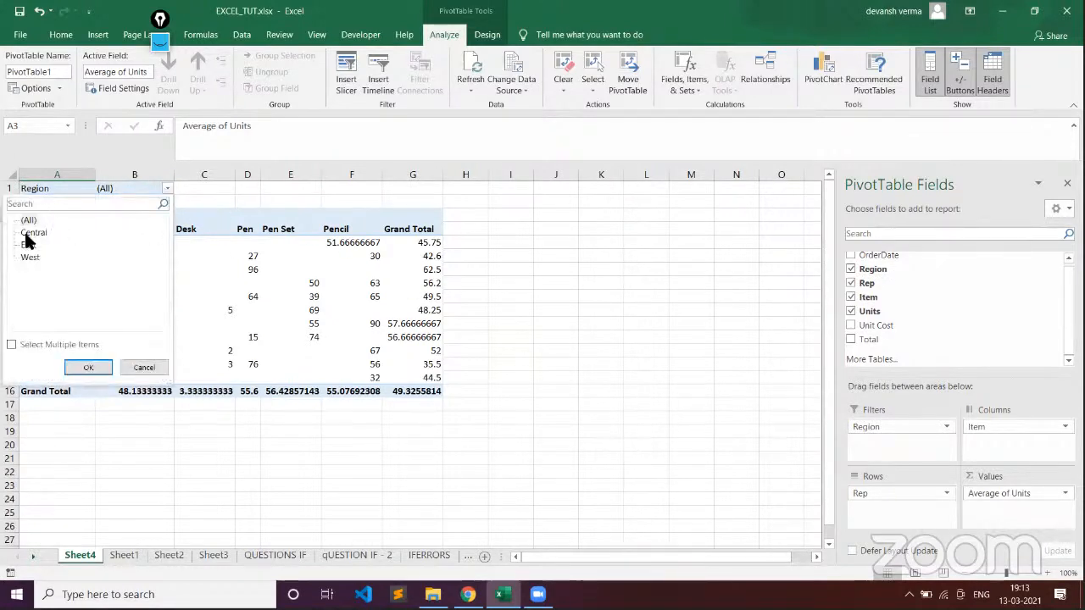
pyautogui.click(12, 344)
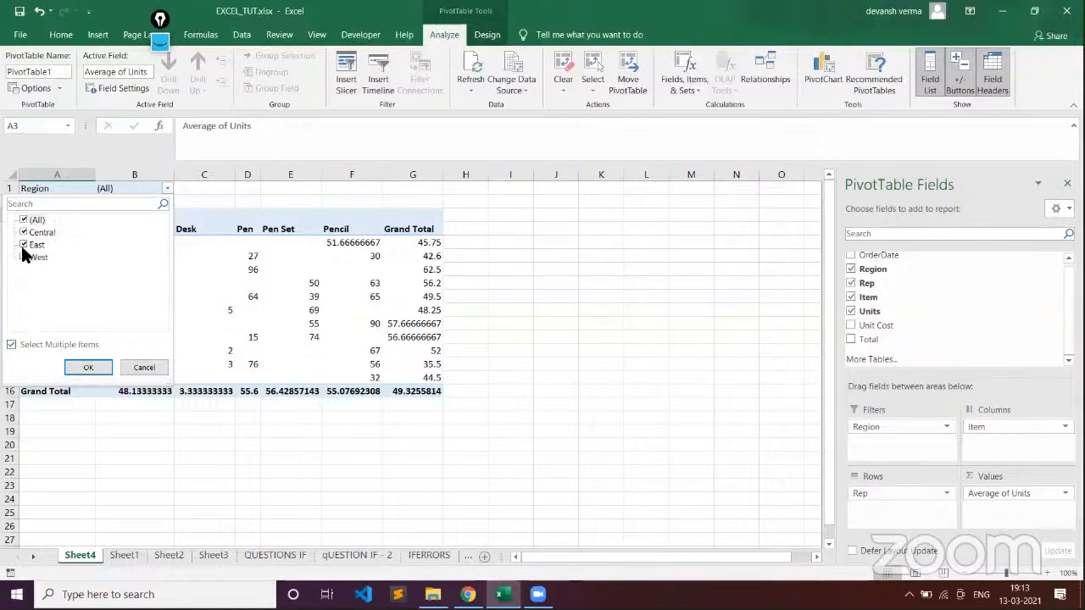
pyautogui.click(23, 220)
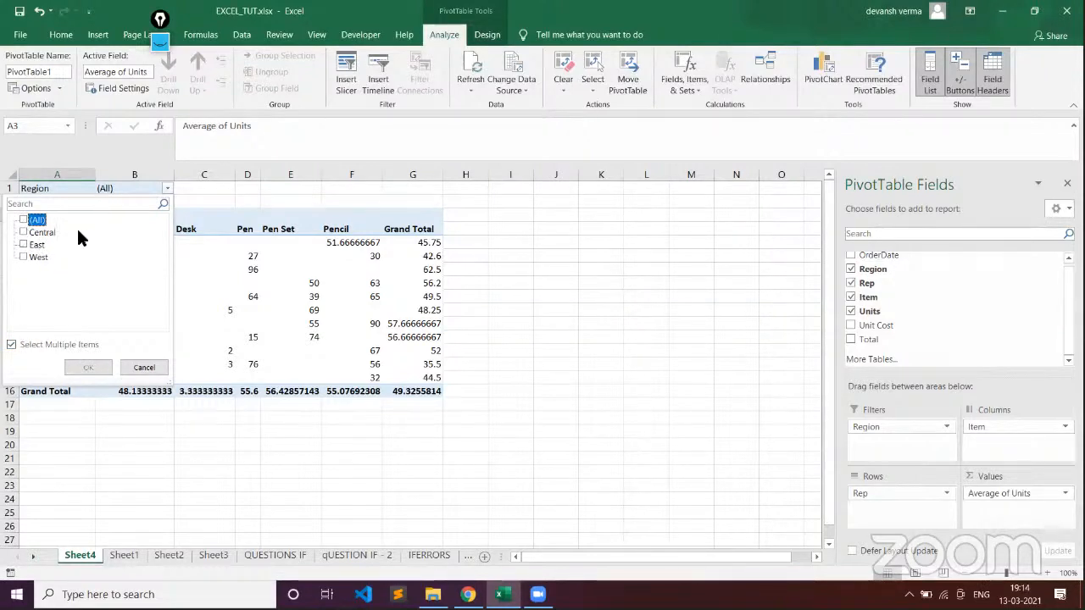
pyautogui.click(23, 232)
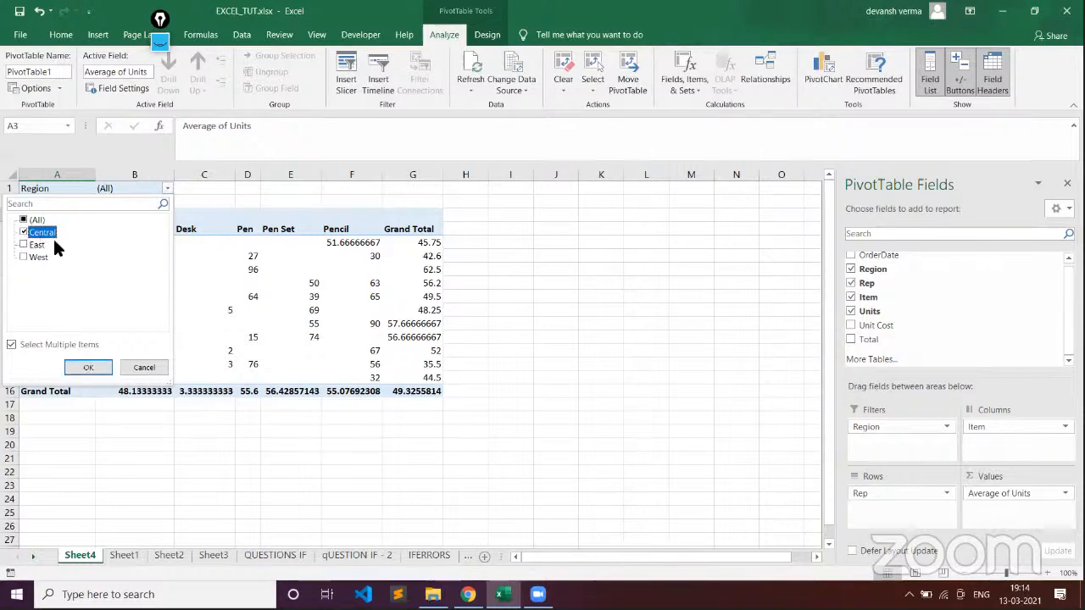
pyautogui.click(88, 367)
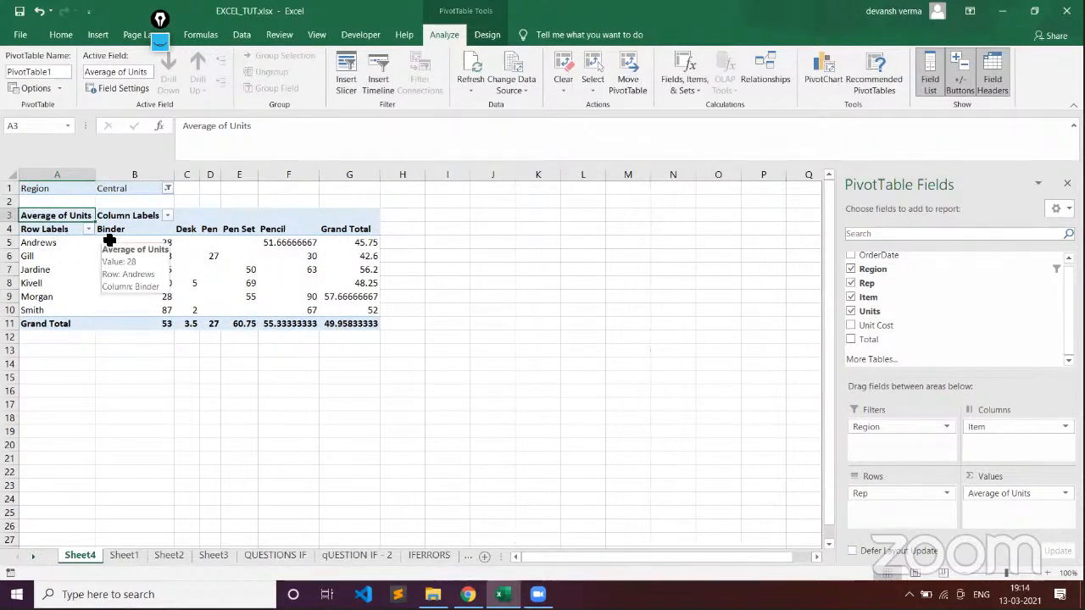
# - Change the PivotTable's Region filter so that only West is selected
pyautogui.click(168, 189)
pyautogui.click(23, 233)
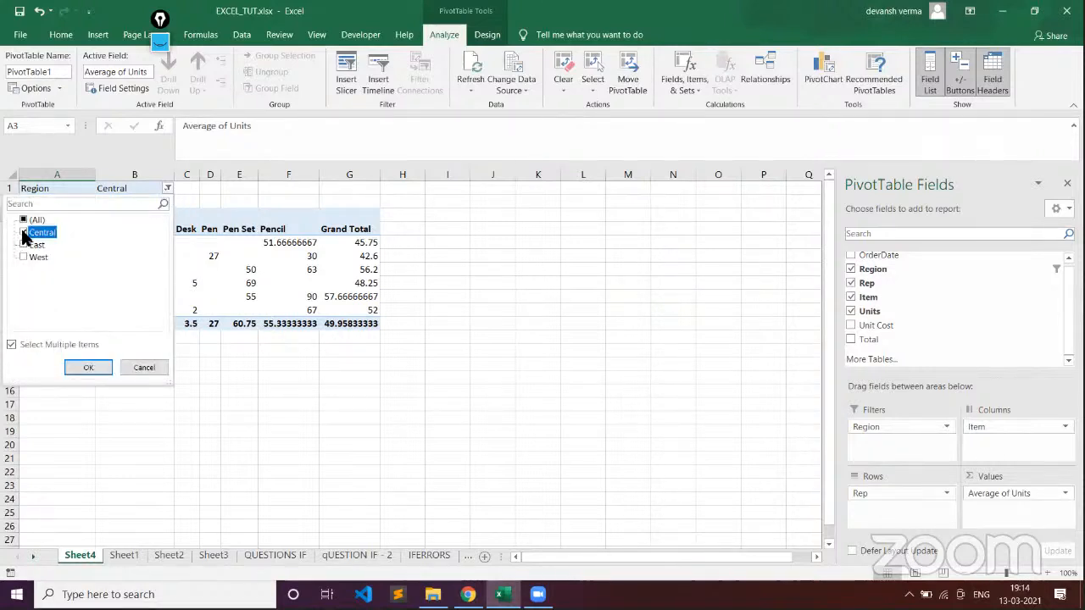
pyautogui.click(23, 245)
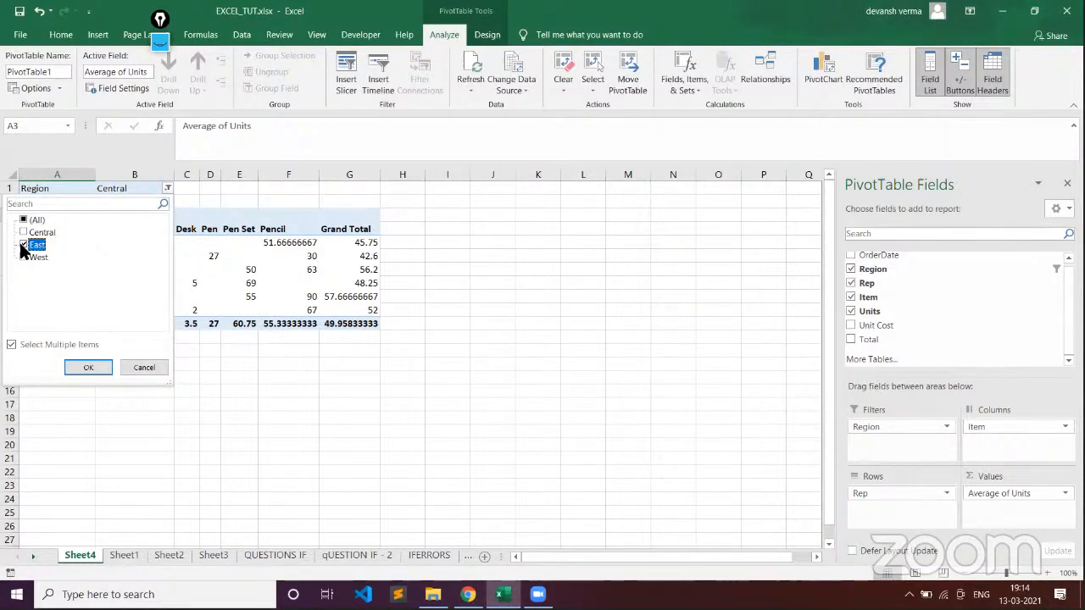
pyautogui.click(23, 257)
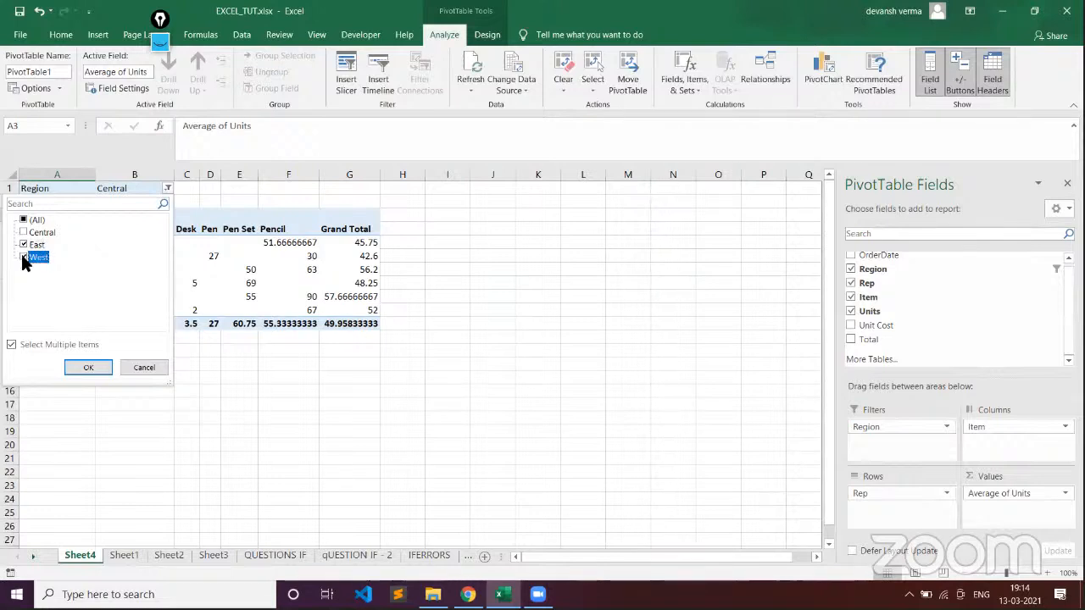
pyautogui.click(23, 245)
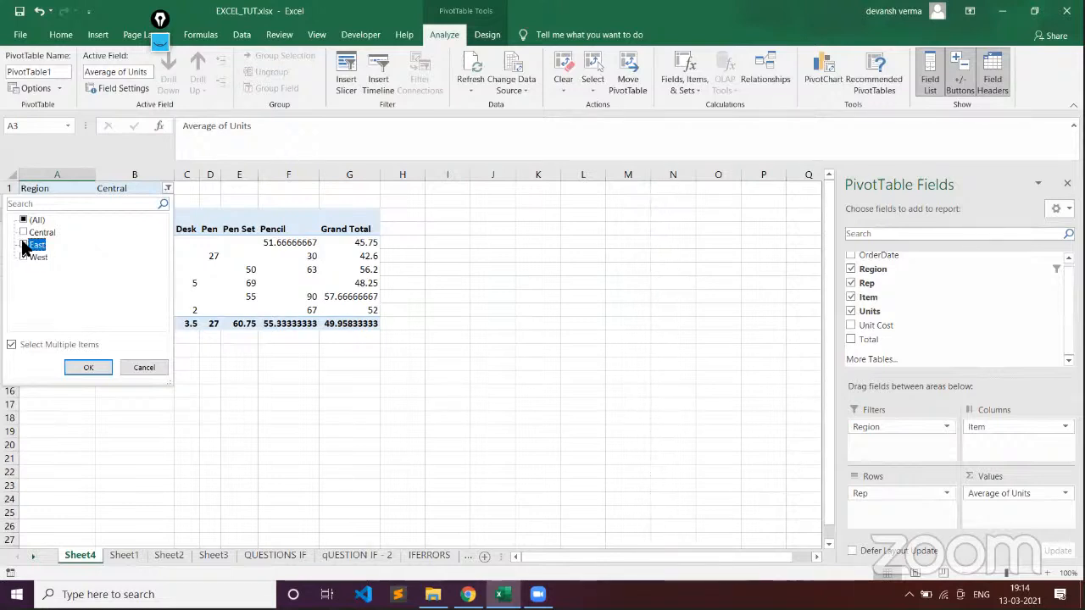
pyautogui.click(88, 367)
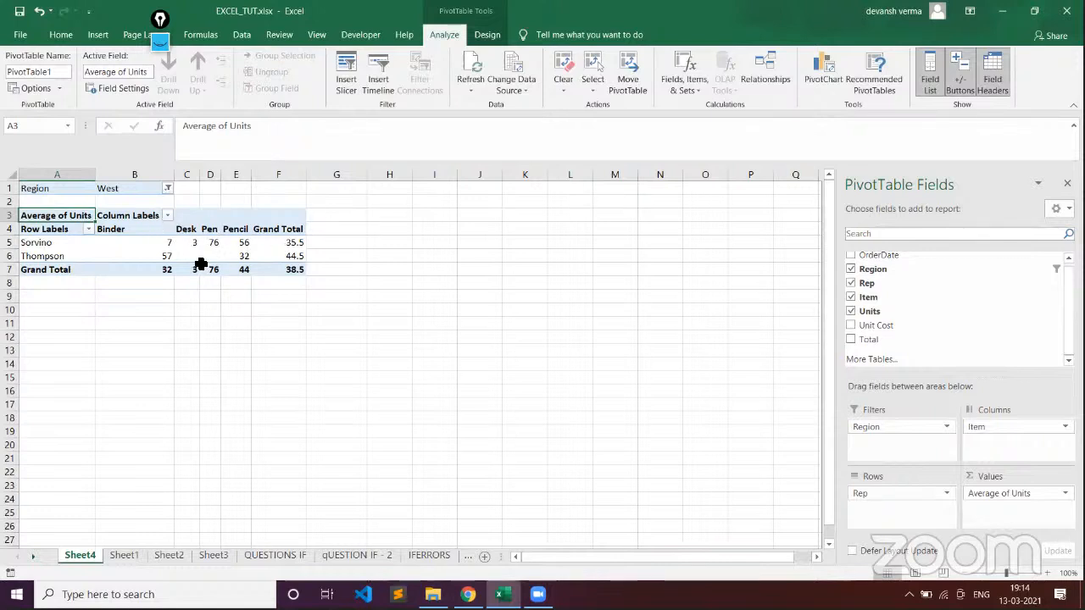
# - Include East alongside West in the Region filter, and remove Region from the PivotTable's report filters
pyautogui.click(168, 188)
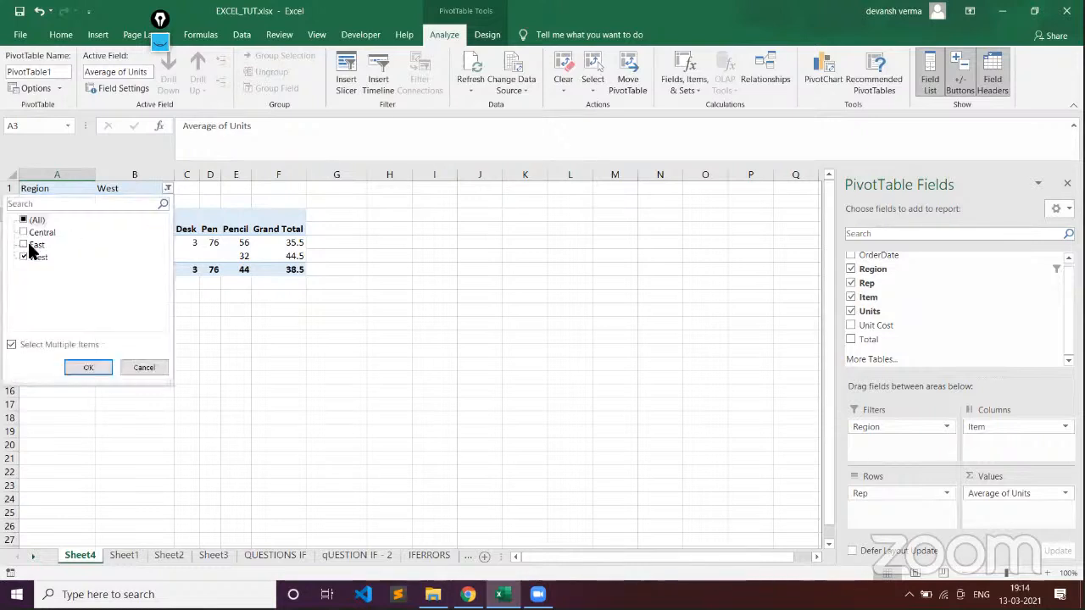
pyautogui.click(24, 245)
pyautogui.click(87, 370)
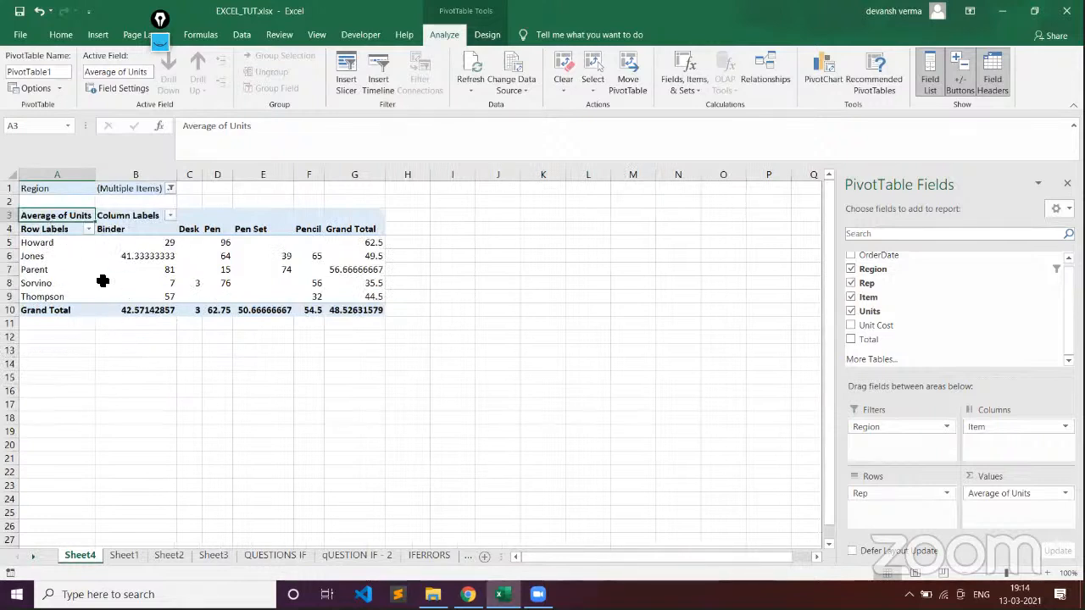
pyautogui.moveTo(172, 246)
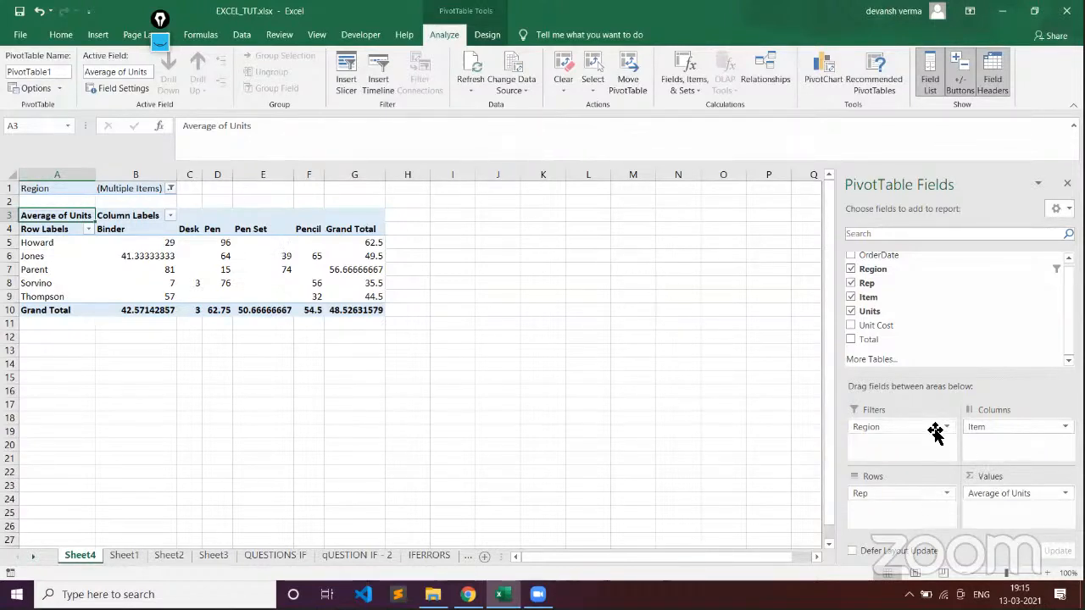
pyautogui.moveTo(935, 428); pyautogui.dragTo(949, 398)
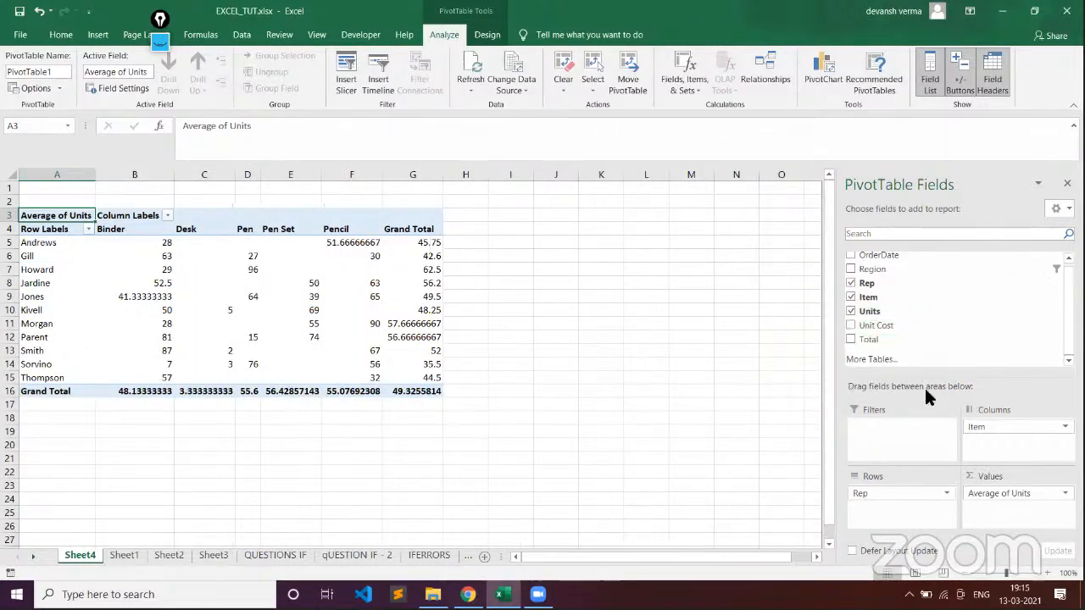
pyautogui.click(202, 35)
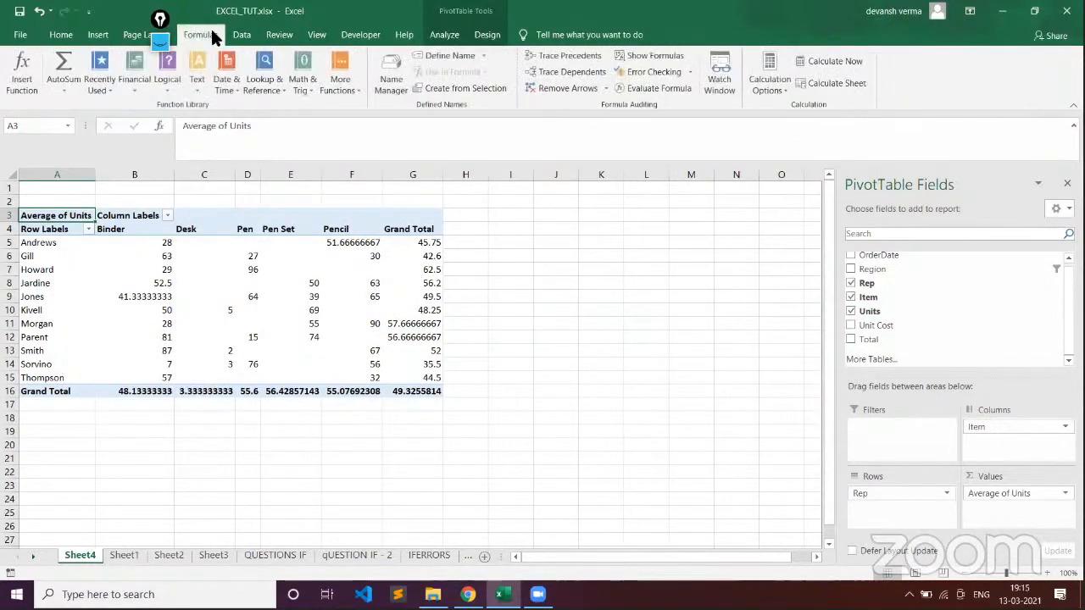
pyautogui.click(240, 37)
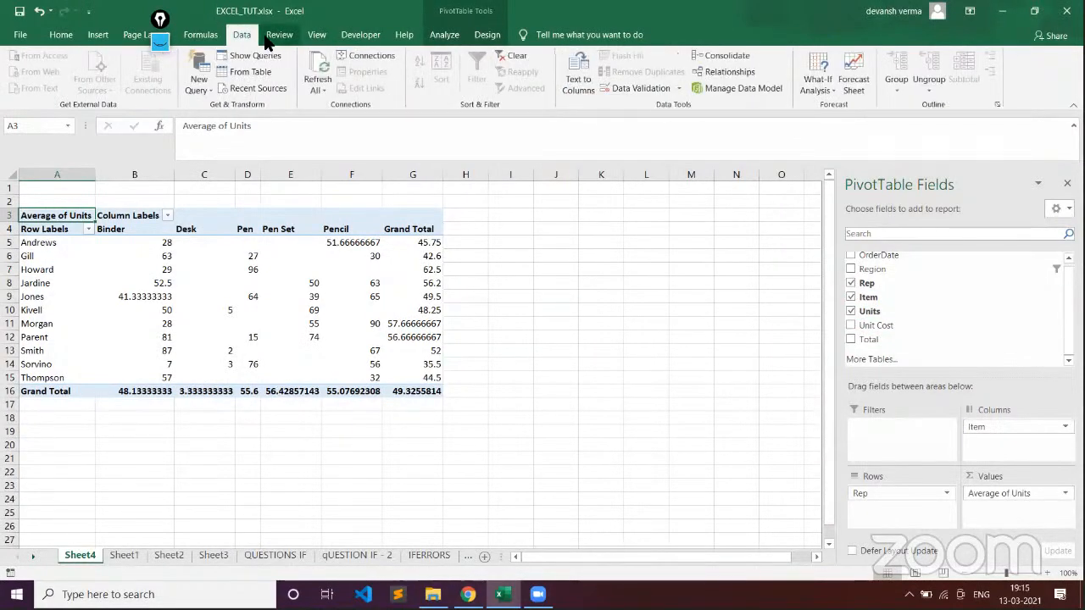
pyautogui.click(268, 39)
pyautogui.click(315, 36)
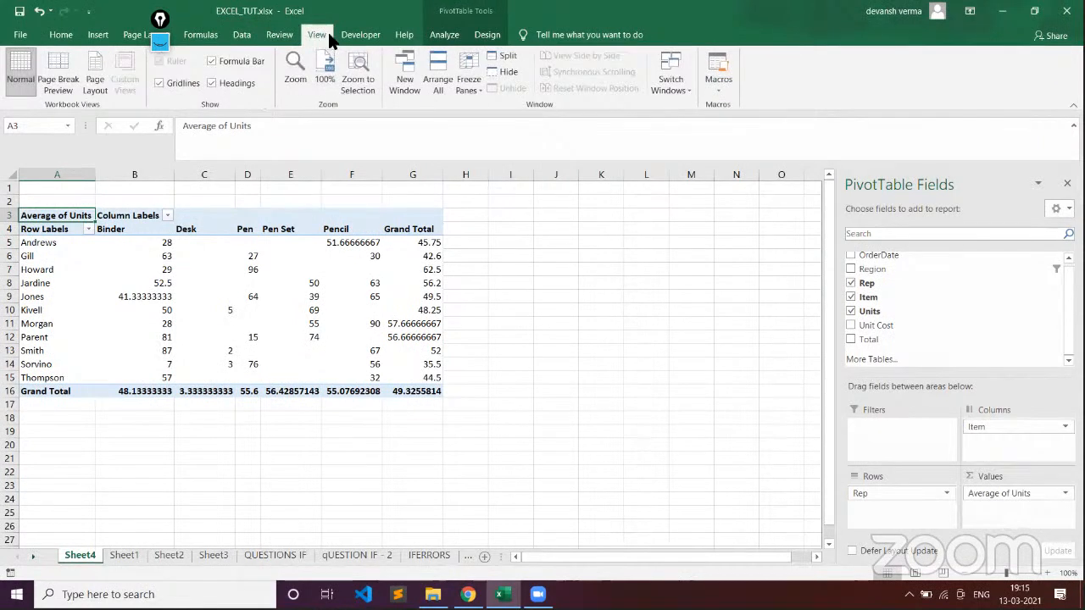
pyautogui.click(242, 36)
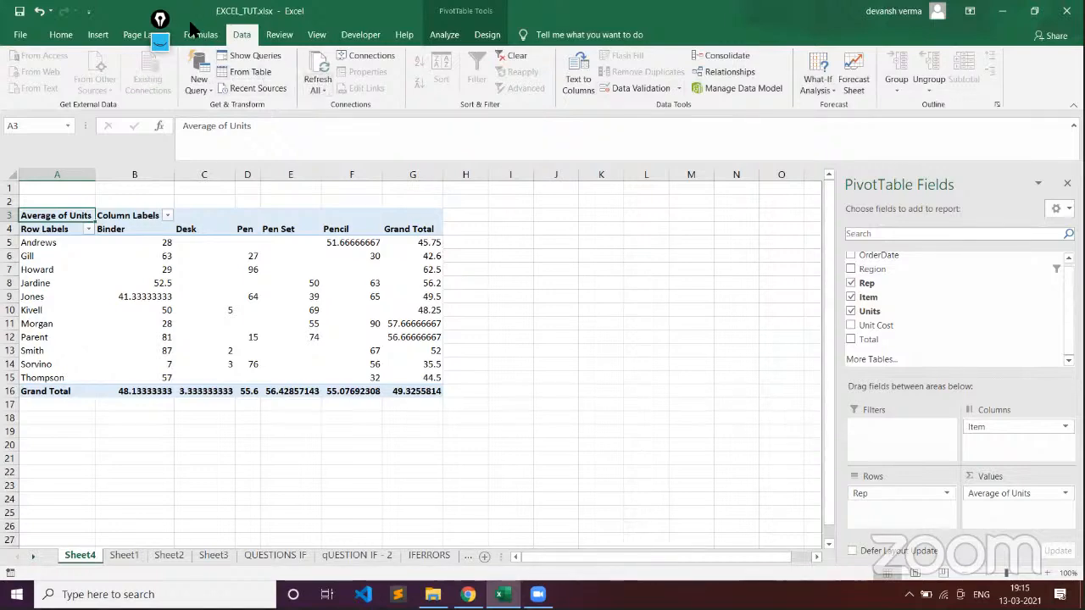
pyautogui.click(200, 35)
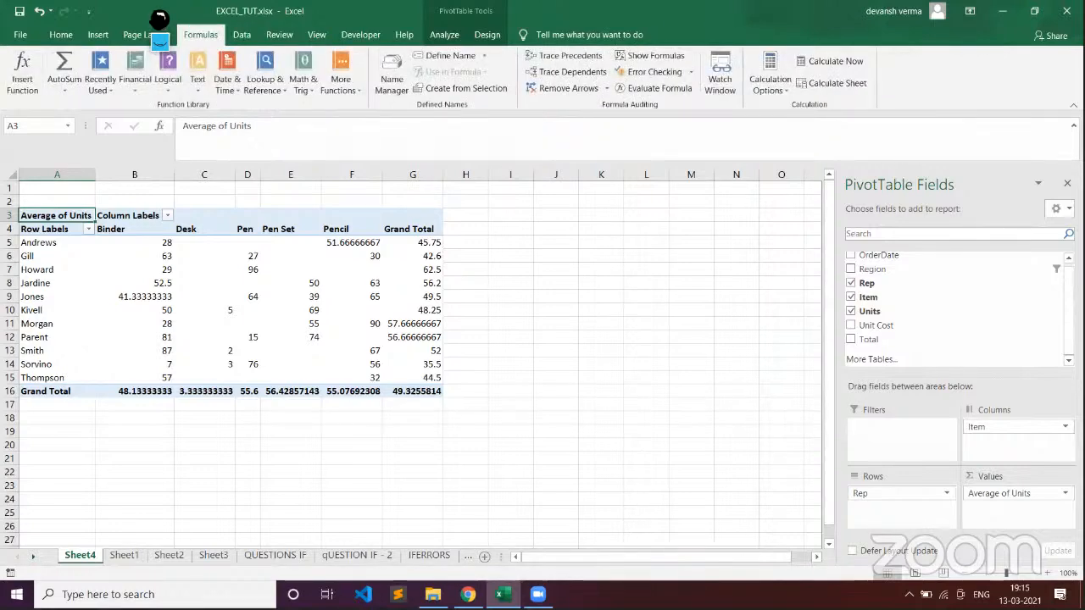
pyautogui.moveTo(159, 19); pyautogui.dragTo(245, 19)
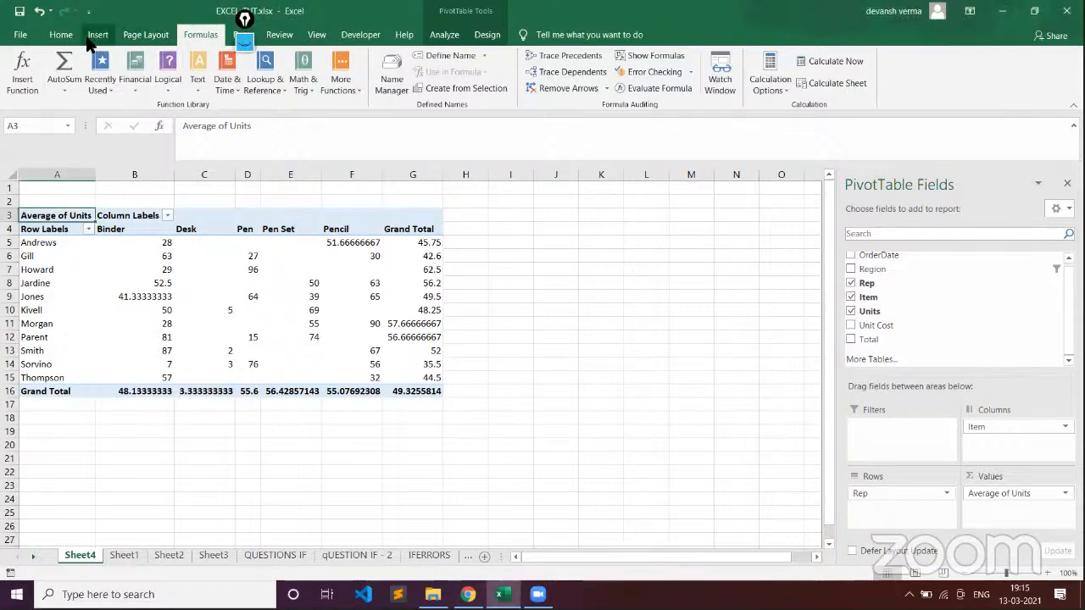
# - Start inserting slicers for the PivotTable and select the OrderDate, Region, Rep, Item, Units and Unit Cost fields
pyautogui.click(100, 36)
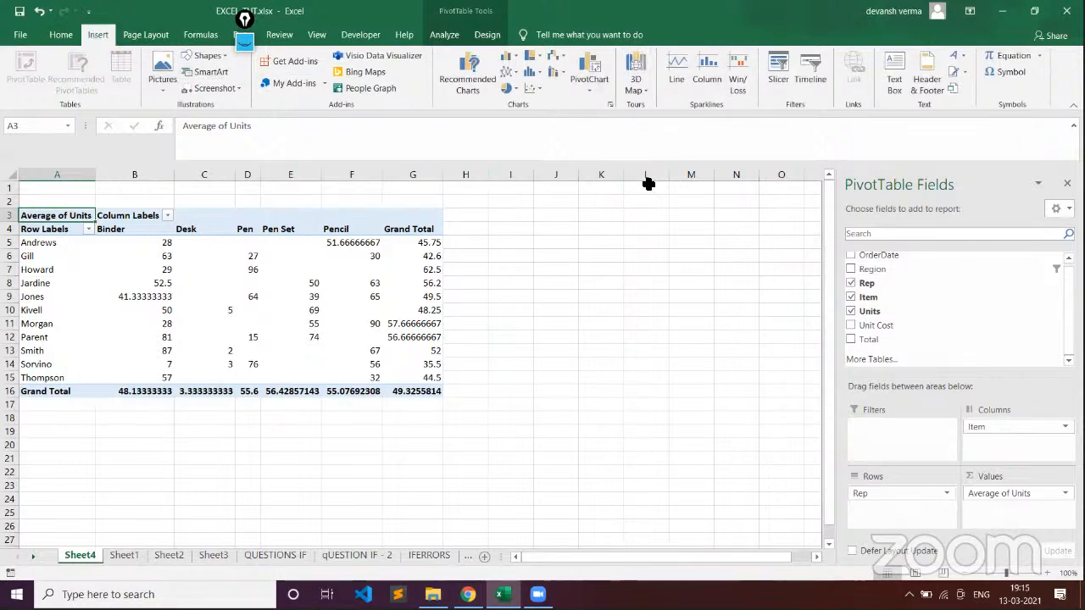
pyautogui.click(775, 70)
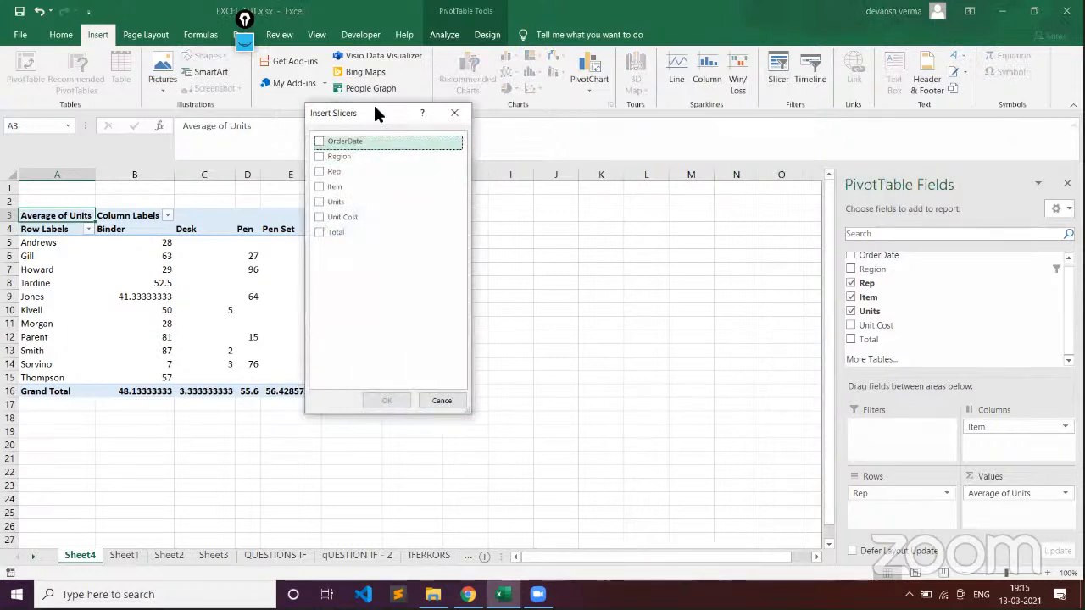
pyautogui.moveTo(378, 113); pyautogui.dragTo(561, 142)
pyautogui.click(503, 171)
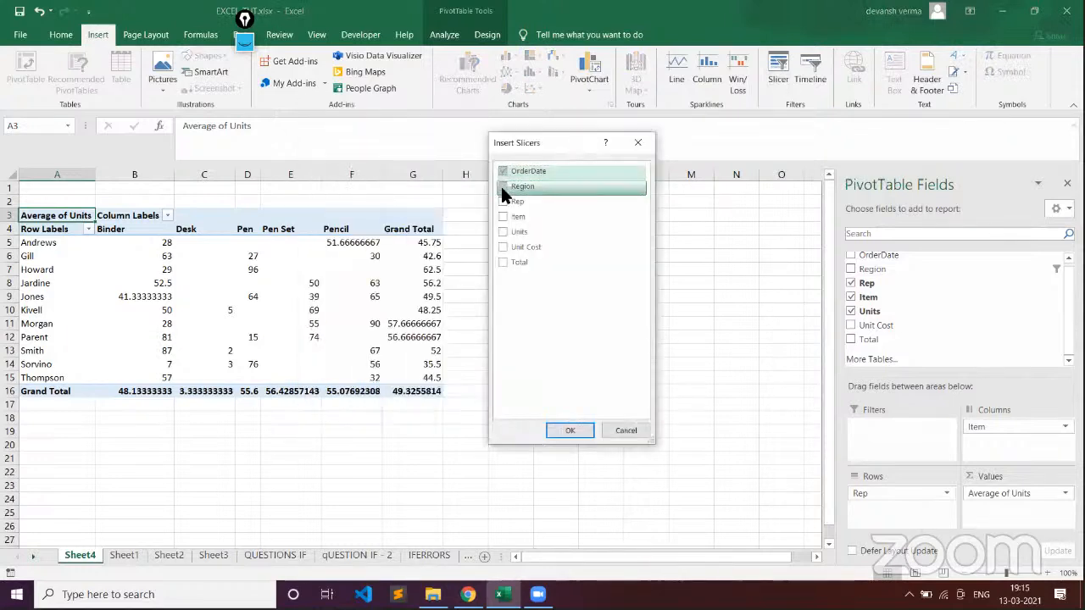
pyautogui.click(503, 186)
pyautogui.click(502, 201)
pyautogui.click(502, 216)
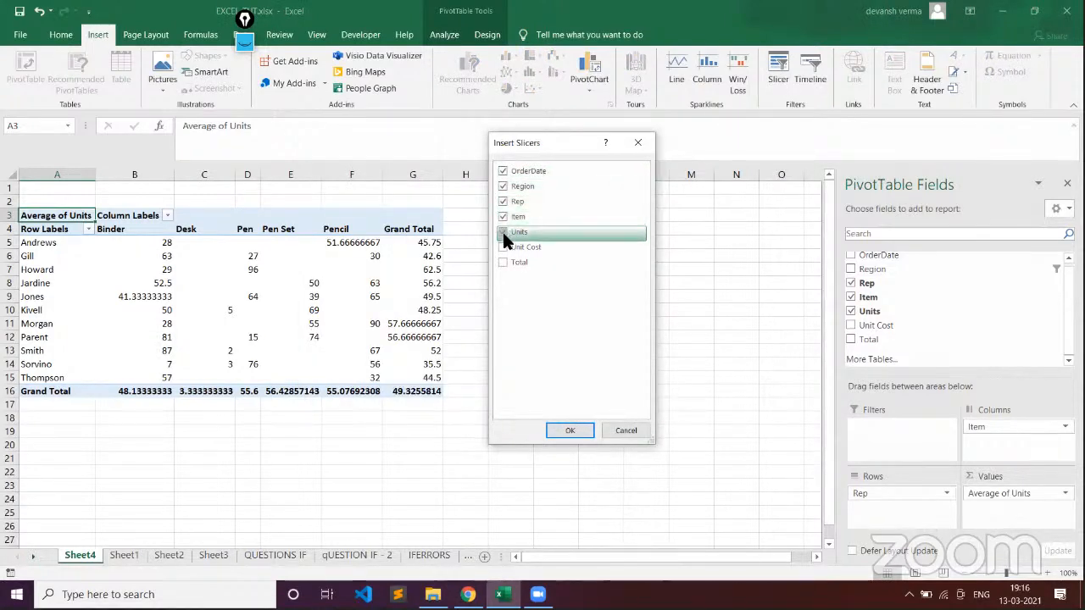
pyautogui.click(503, 232)
pyautogui.click(502, 246)
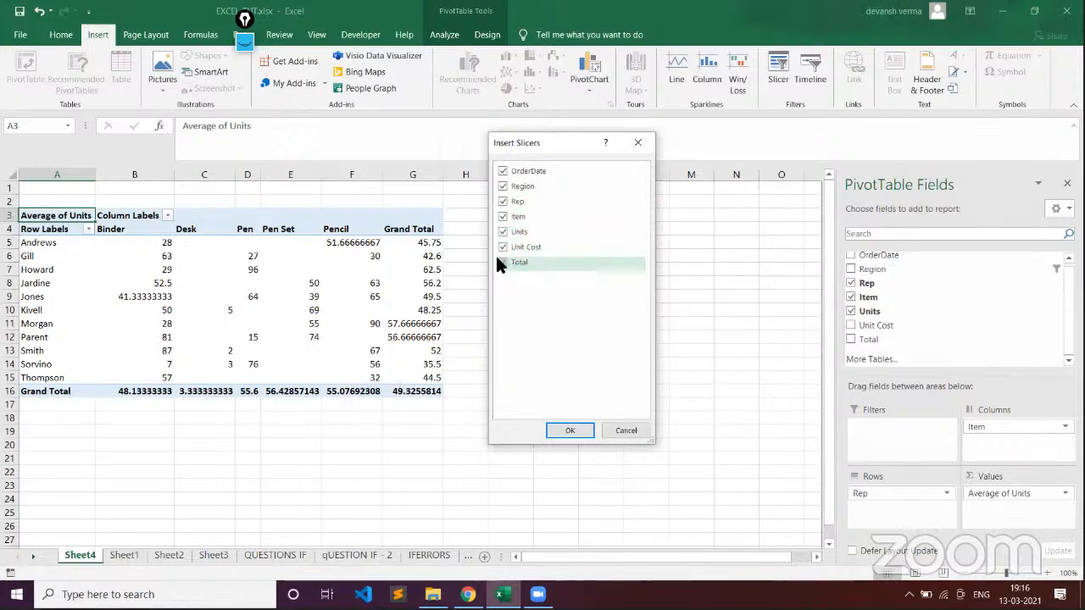
# - Reduce the slicer field selection to Region only and insert that slicer
pyautogui.click(502, 247)
pyautogui.click(503, 231)
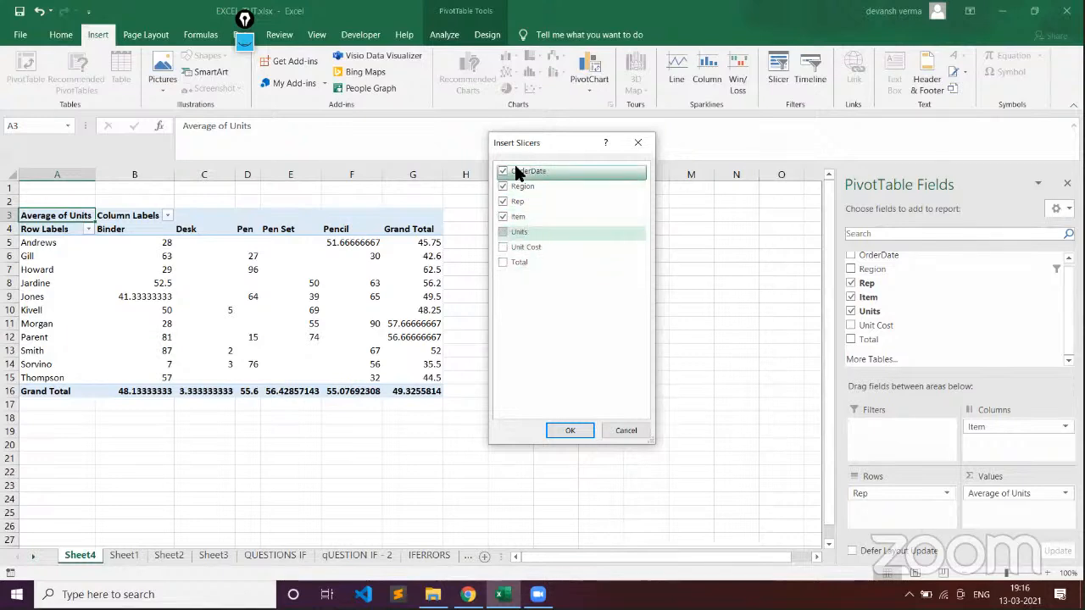
pyautogui.click(503, 186)
pyautogui.click(502, 170)
pyautogui.click(502, 201)
pyautogui.click(503, 216)
pyautogui.click(503, 185)
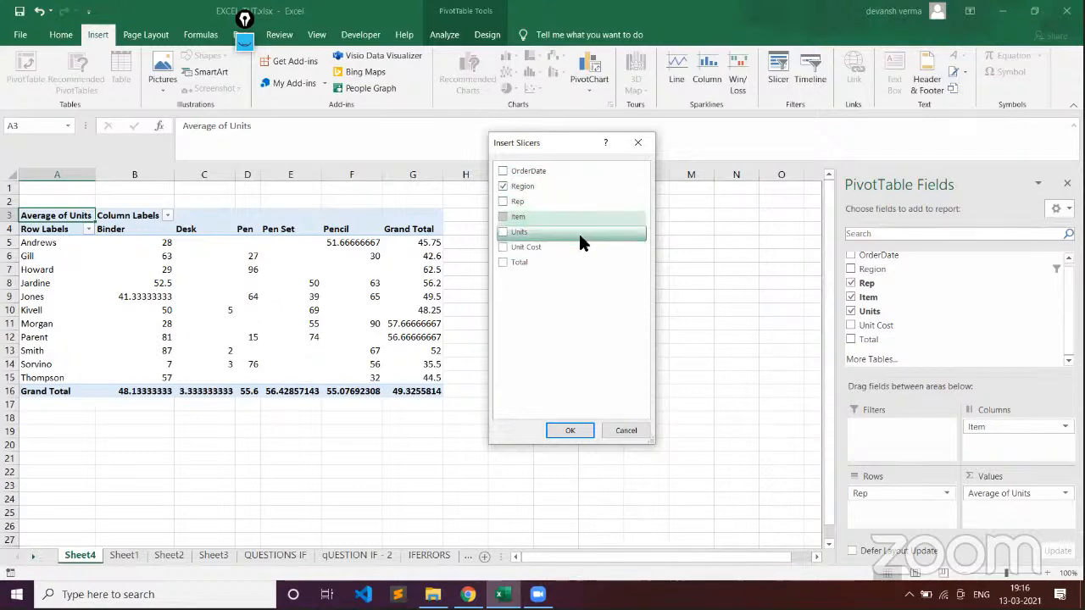
pyautogui.click(569, 430)
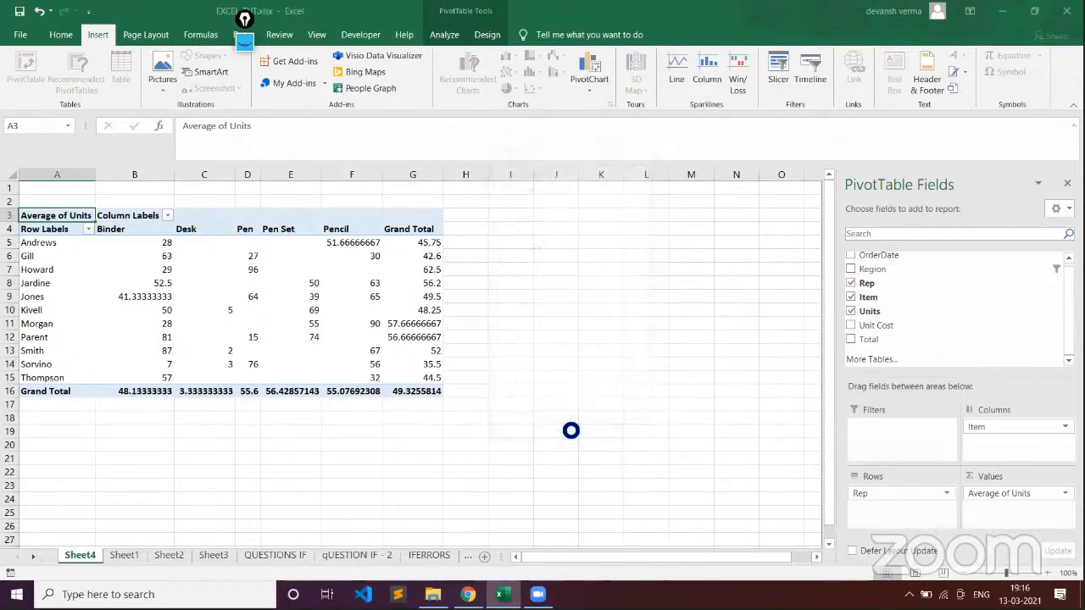
# - Move the Region slicer onto empty cells clear of the PivotTable and use it to filter by East, followed by Central
pyautogui.moveTo(390, 286); pyautogui.dragTo(672, 214)
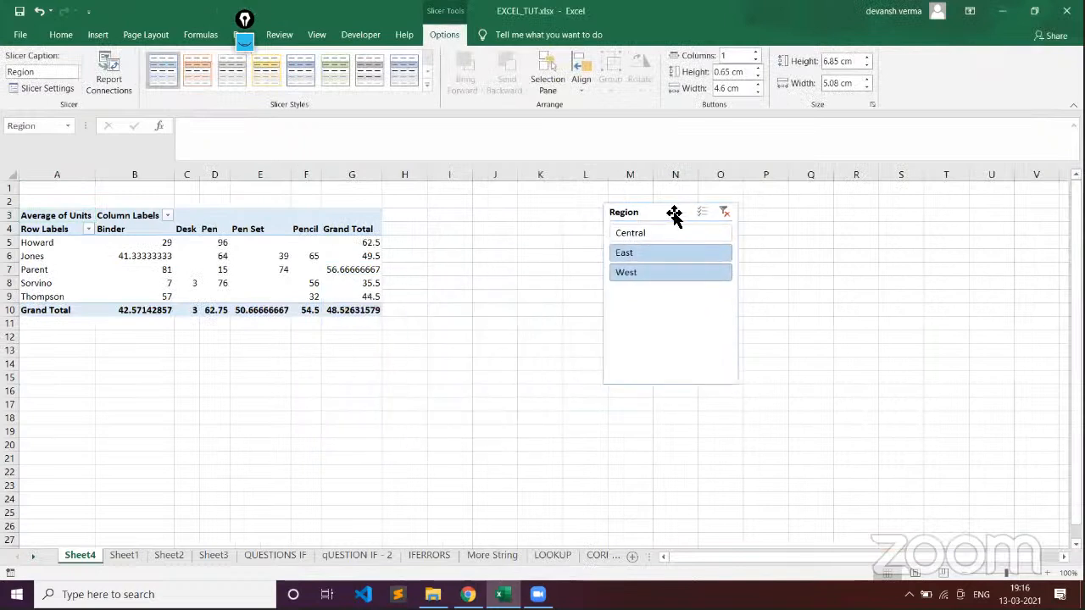
pyautogui.click(646, 252)
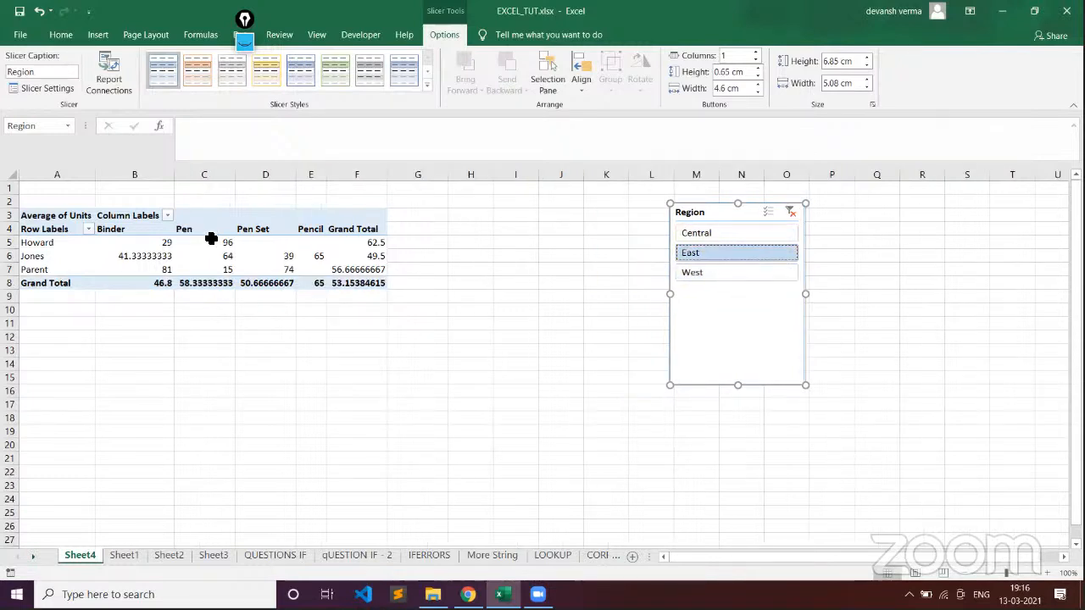
pyautogui.click(718, 237)
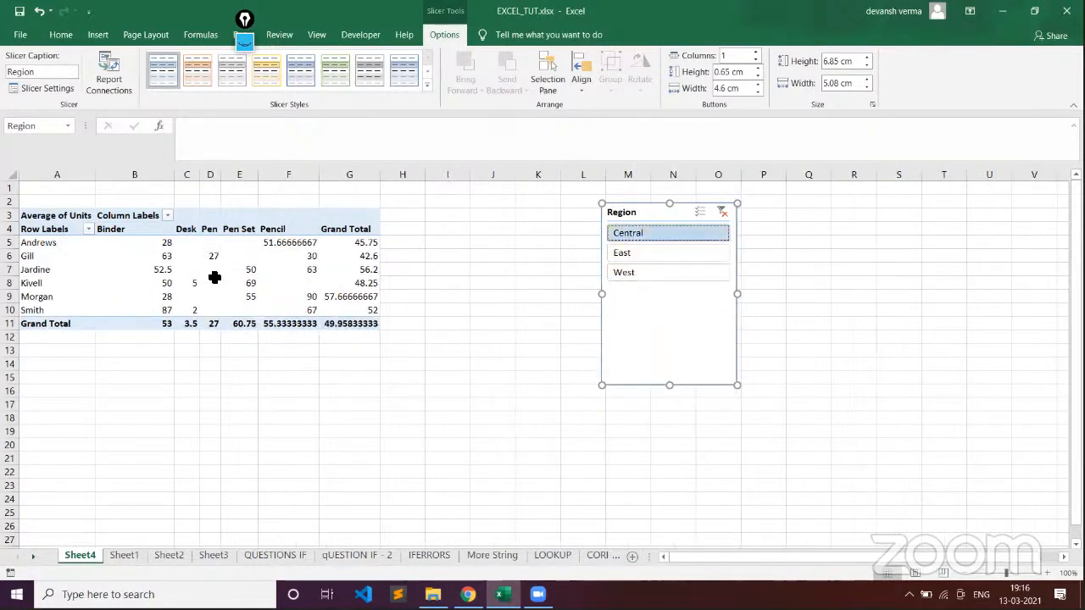
# - Filter by West with the Region slicer, move the slicer below the PivotTable, and filter by East followed by Central
pyautogui.click(657, 273)
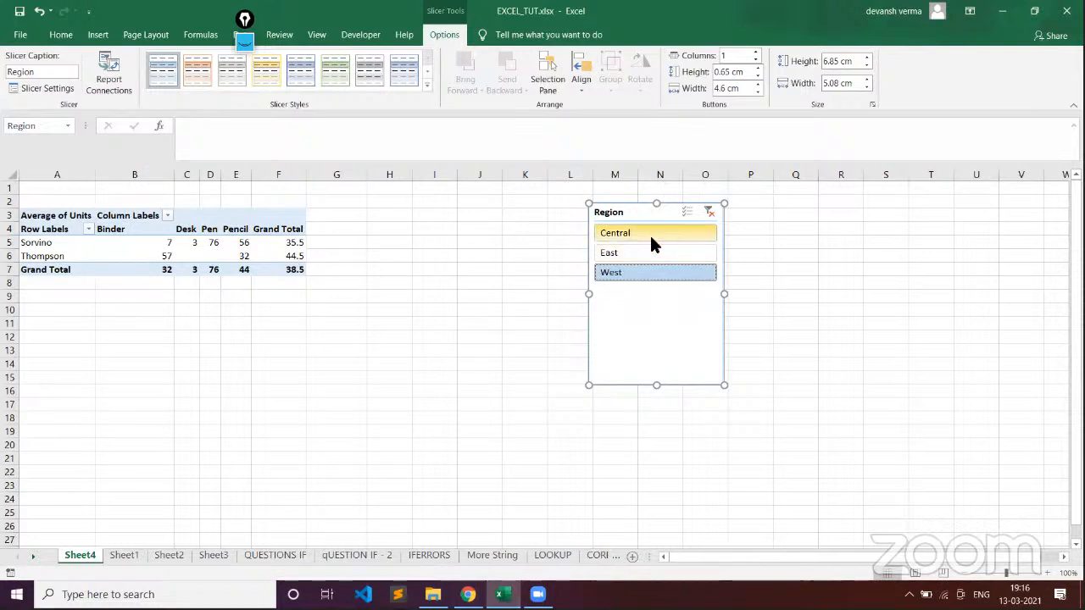
pyautogui.moveTo(647, 208); pyautogui.dragTo(136, 305)
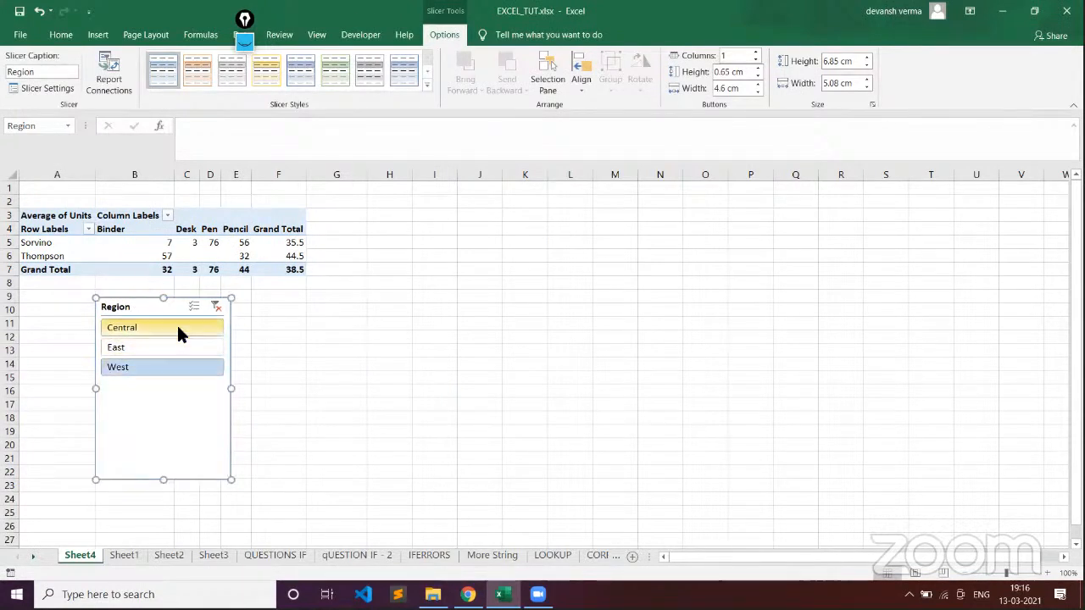
pyautogui.click(165, 341)
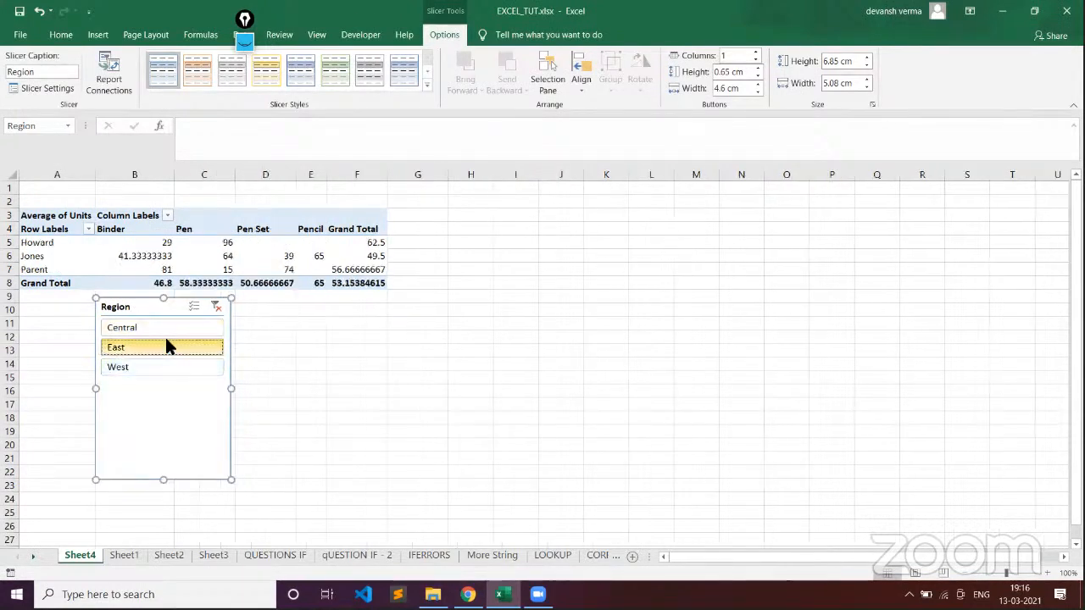
pyautogui.click(180, 324)
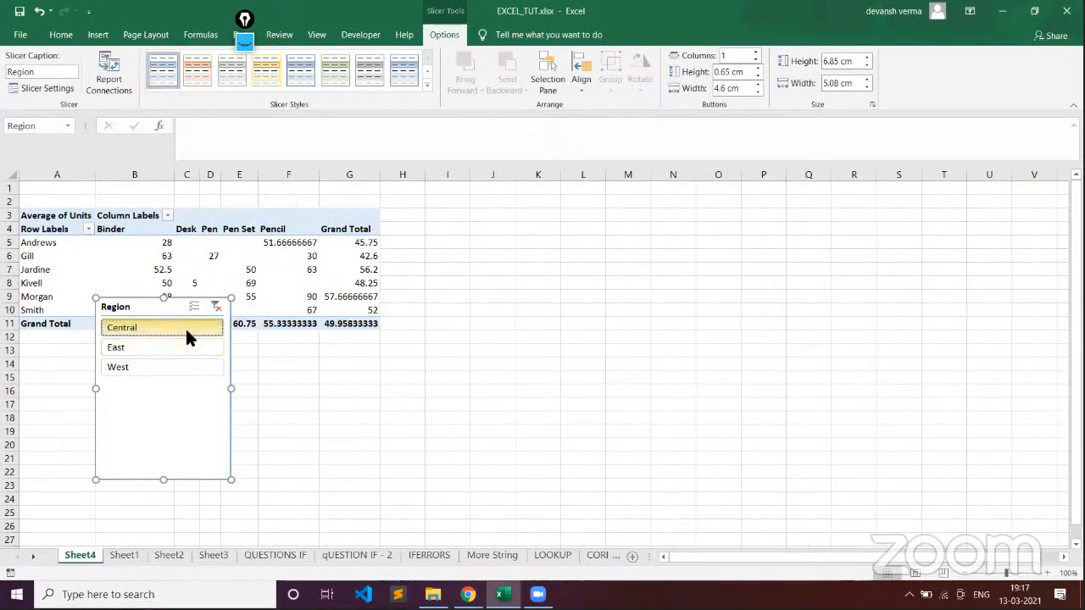
# - Move the Region slicer back beside the PivotTable and switch its filter among Central, West and East, ending on Central
pyautogui.moveTo(161, 312); pyautogui.dragTo(637, 236)
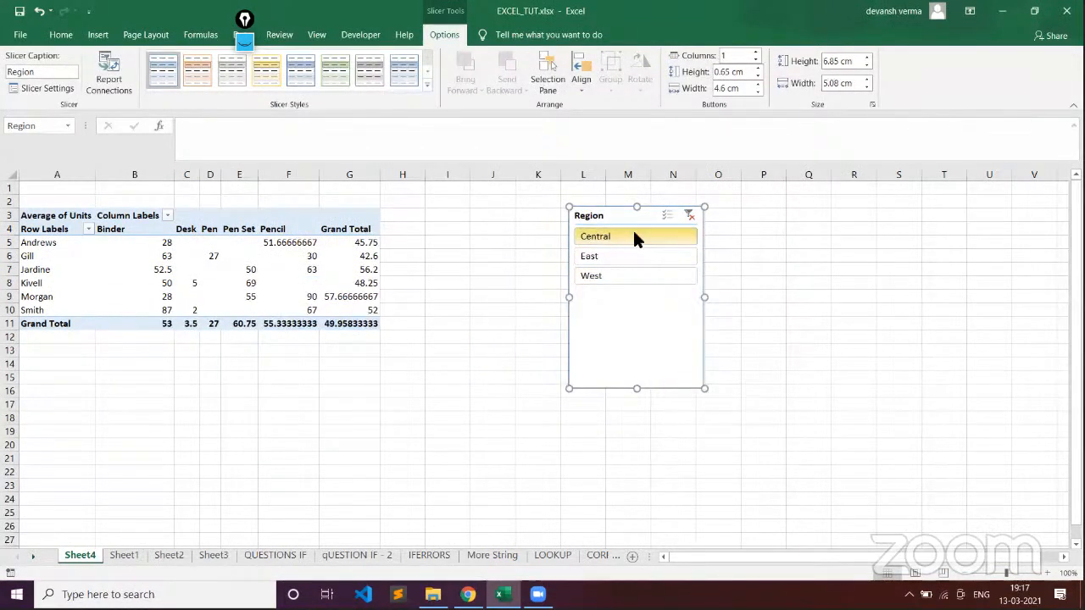
pyautogui.click(636, 237)
pyautogui.click(617, 274)
pyautogui.click(619, 256)
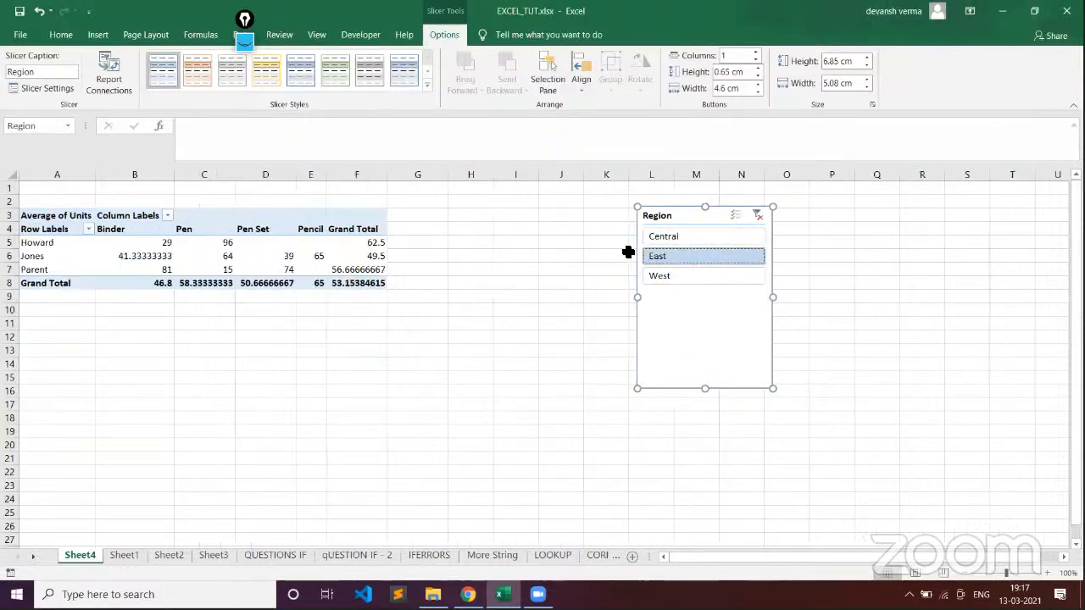
pyautogui.click(660, 241)
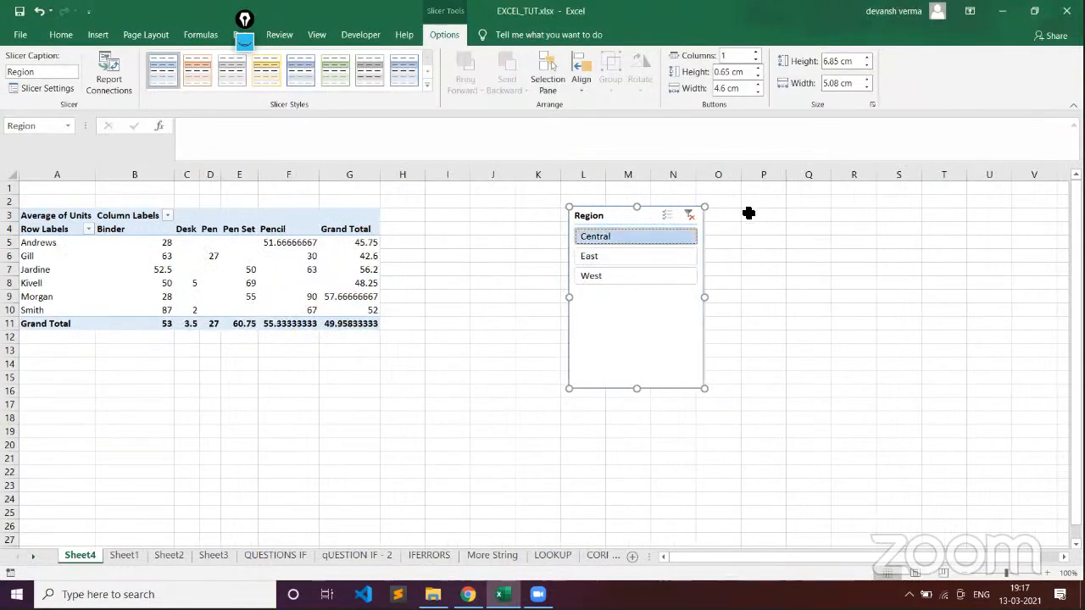
# - Clear the Region slicer's filter, filter by West, East, Central and East in turn, and clear the filter again
pyautogui.click(688, 217)
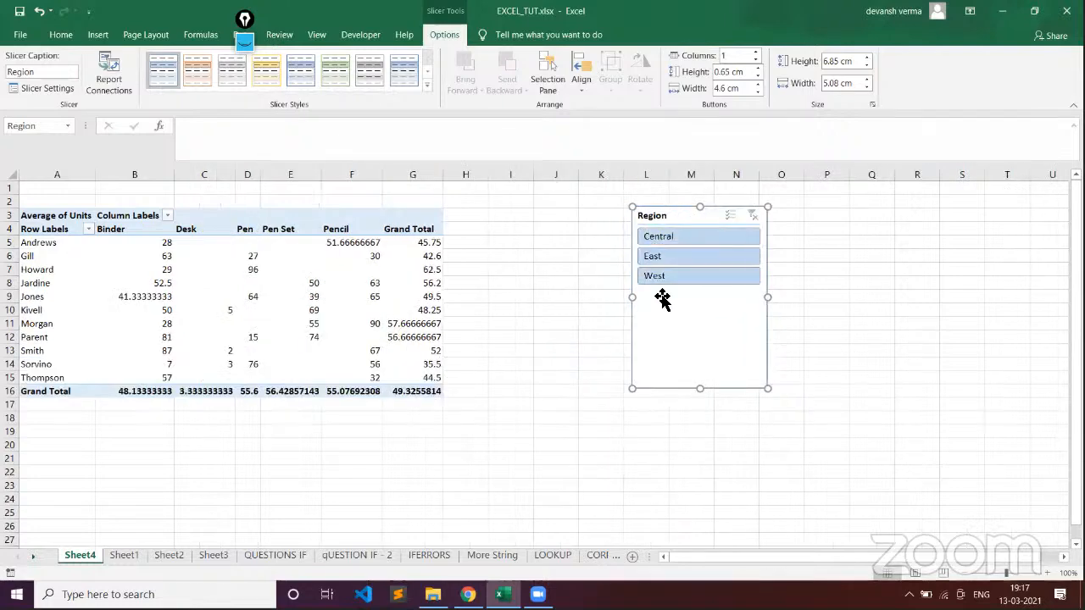
pyautogui.click(717, 276)
pyautogui.click(657, 256)
pyautogui.click(688, 238)
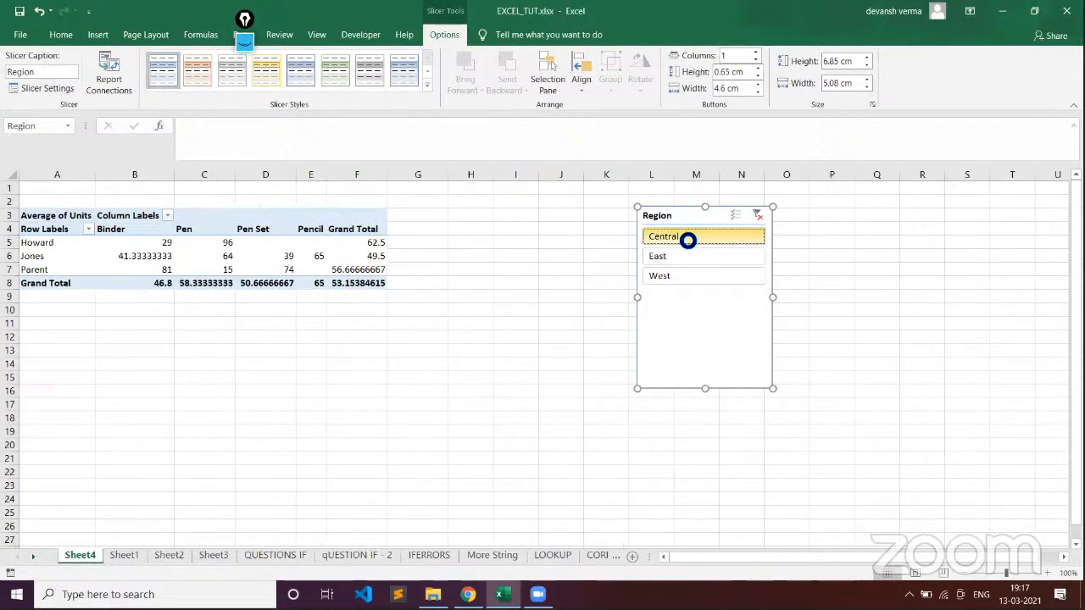
pyautogui.click(653, 261)
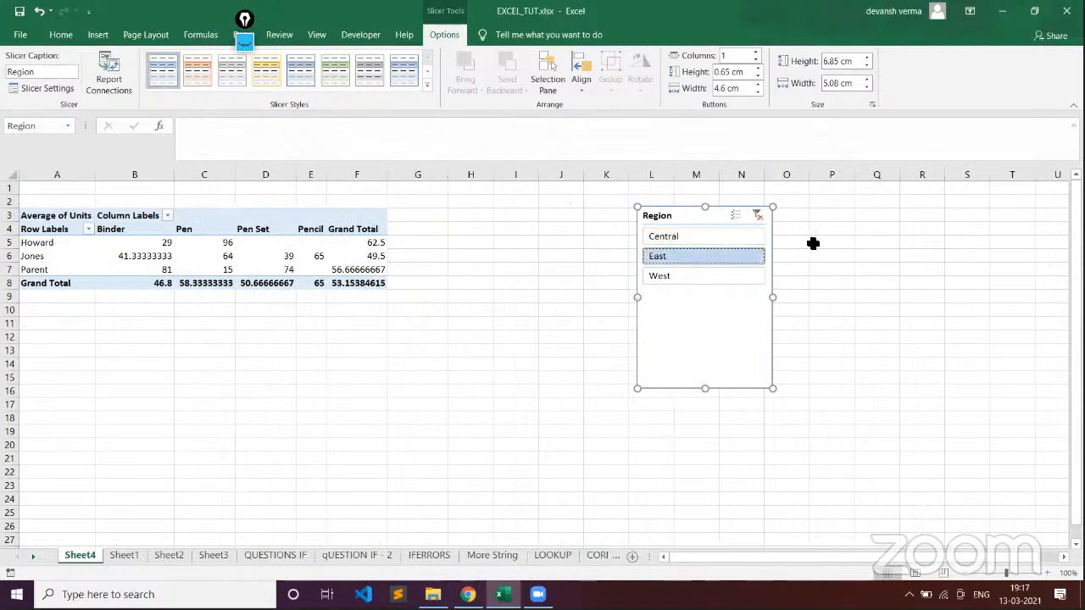
pyautogui.click(756, 217)
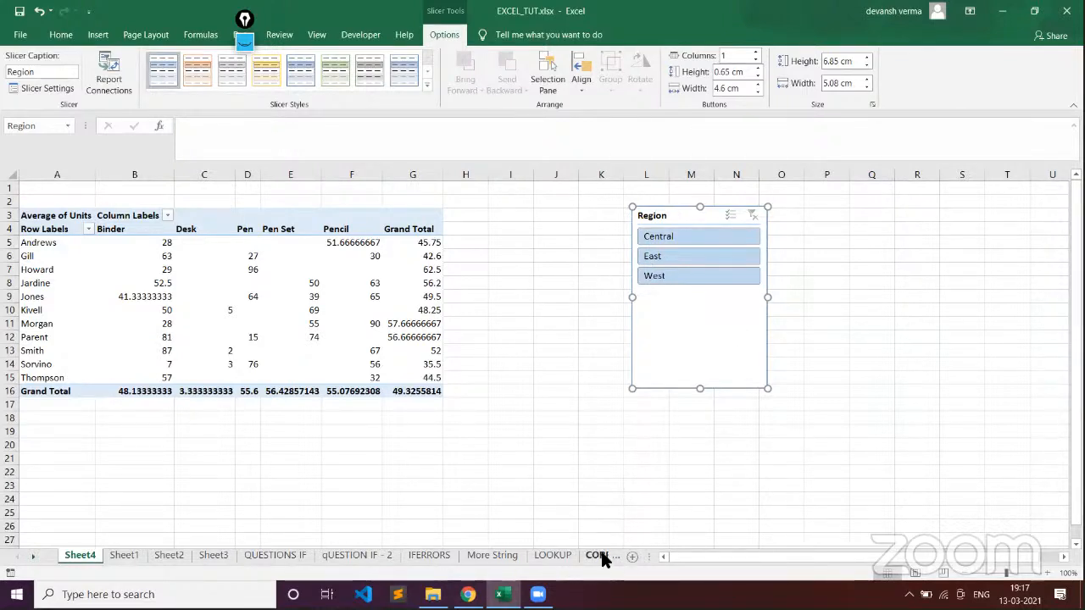
pyautogui.scroll(-5, 600, 556)
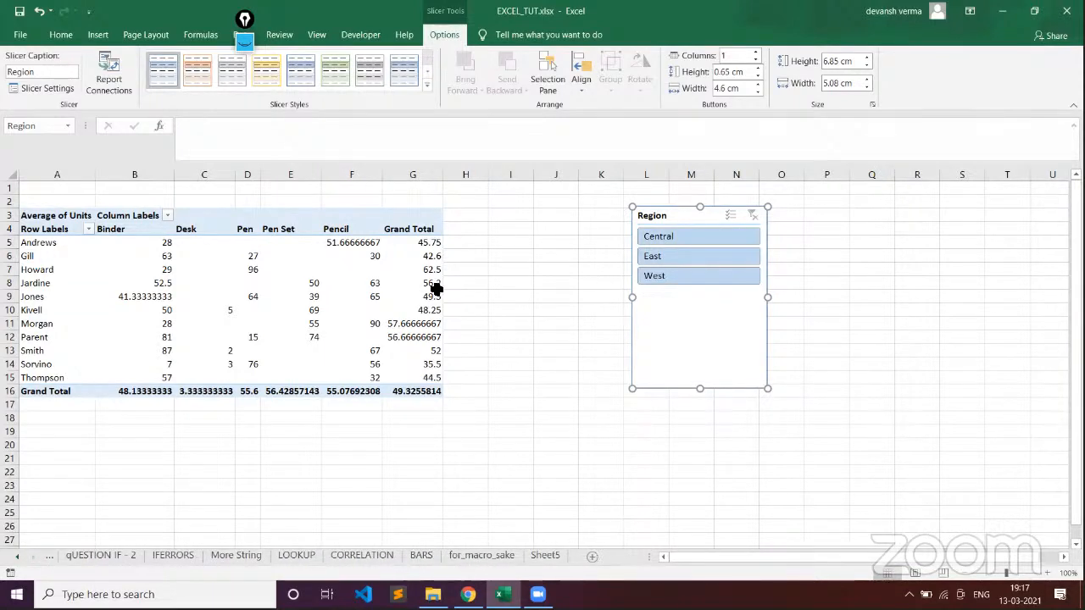
pyautogui.click(98, 34)
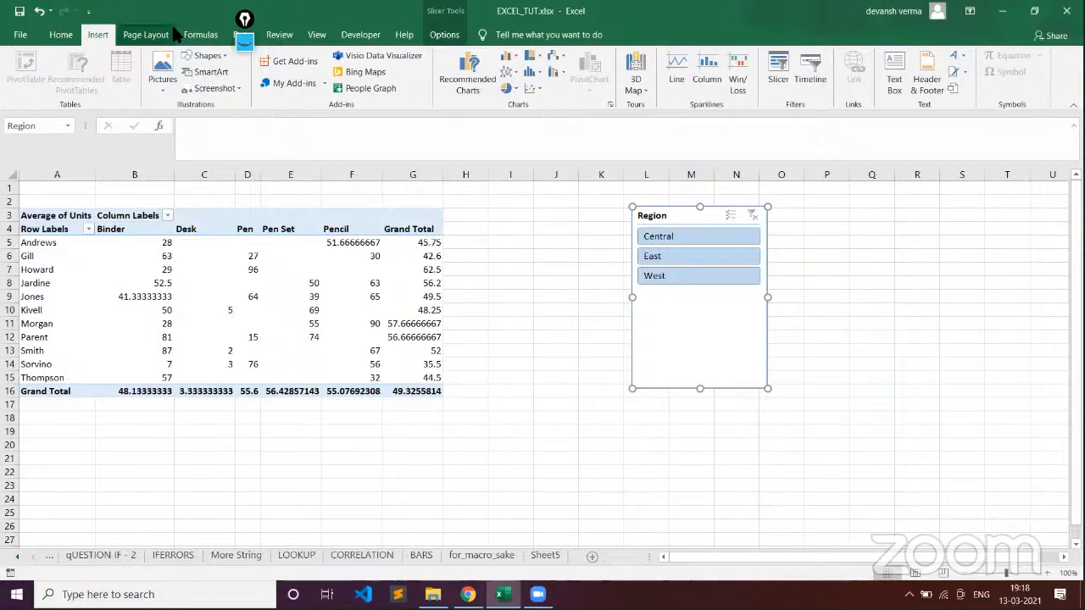
pyautogui.click(142, 38)
pyautogui.click(98, 35)
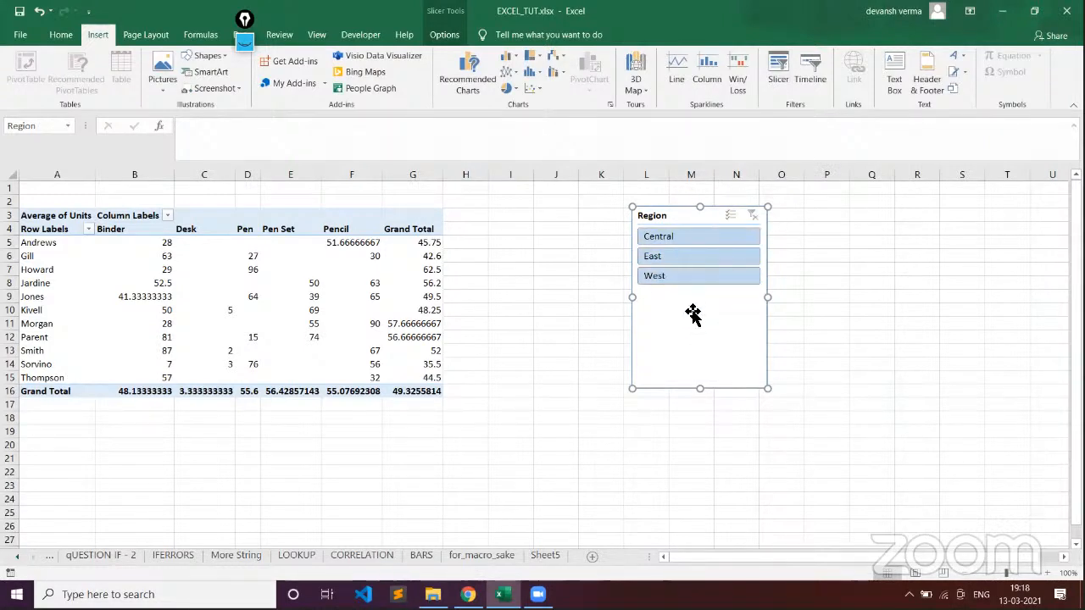
# - Try to delete the Region slicer from the worksheet
pyautogui.press('Delete')
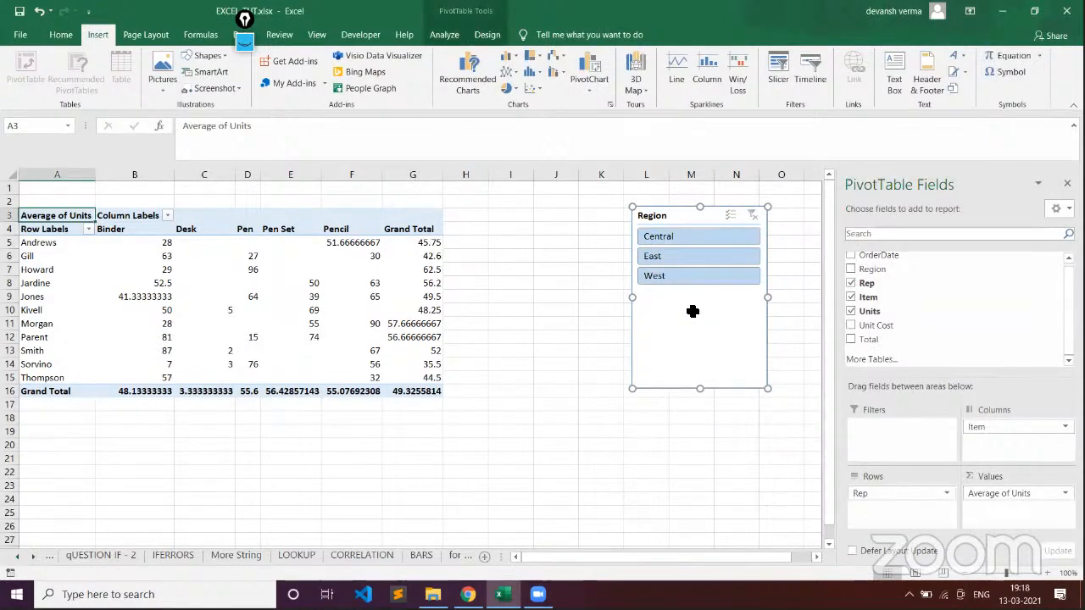
pyautogui.press('Delete')
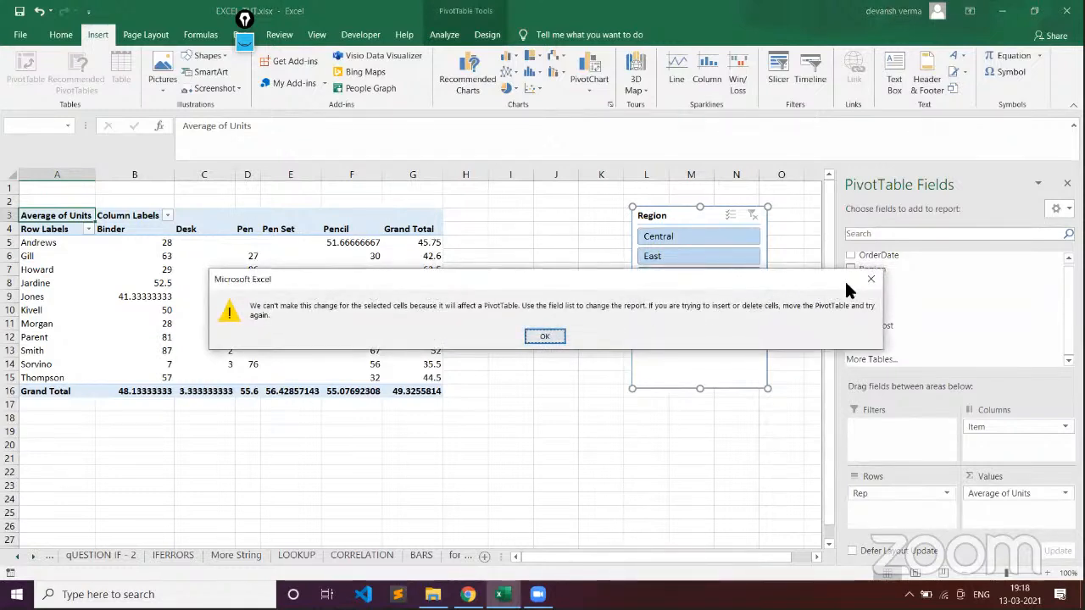
pyautogui.click(559, 336)
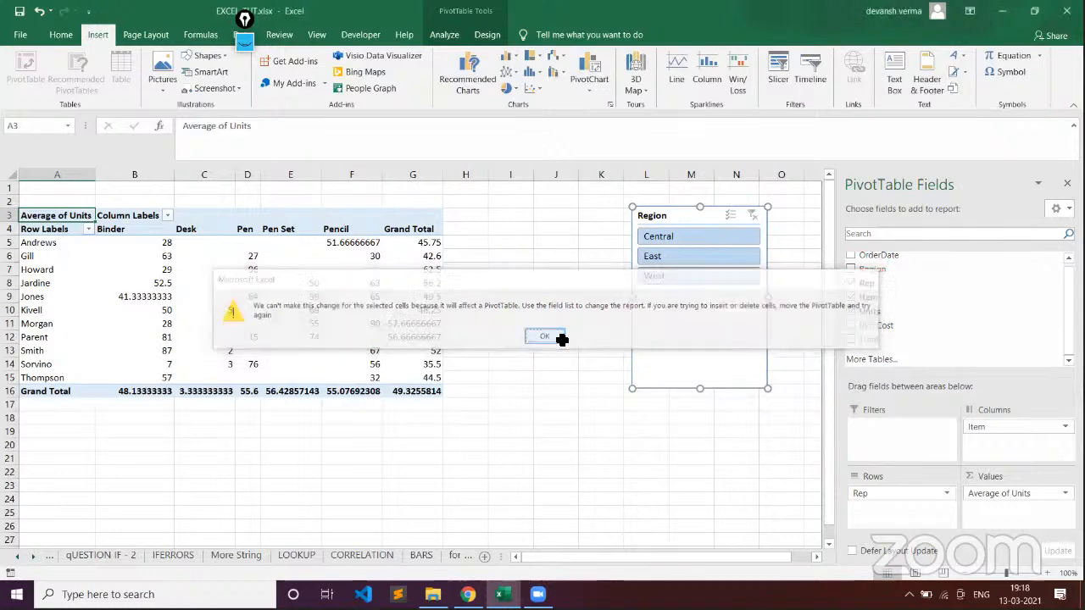
pyautogui.click(664, 306)
# - Undo the slicer filtering and moves back to before the Region slicer was inserted
pyautogui.hotkey('ctrl', 'z')
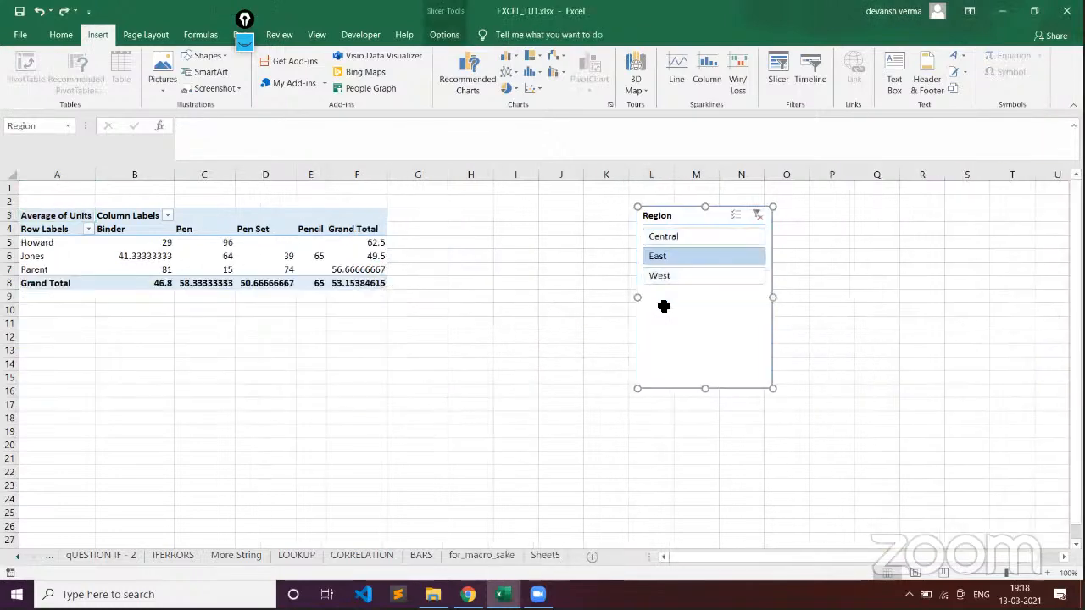
pyautogui.hotkey('ctrl', 'z')
pyautogui.hotkey('ctrl', 'z')
pyautogui.hotkey('ctrl', 'z')
pyautogui.hotkey('ctrl', 'z')
pyautogui.hotkey('ctrl', 'z')
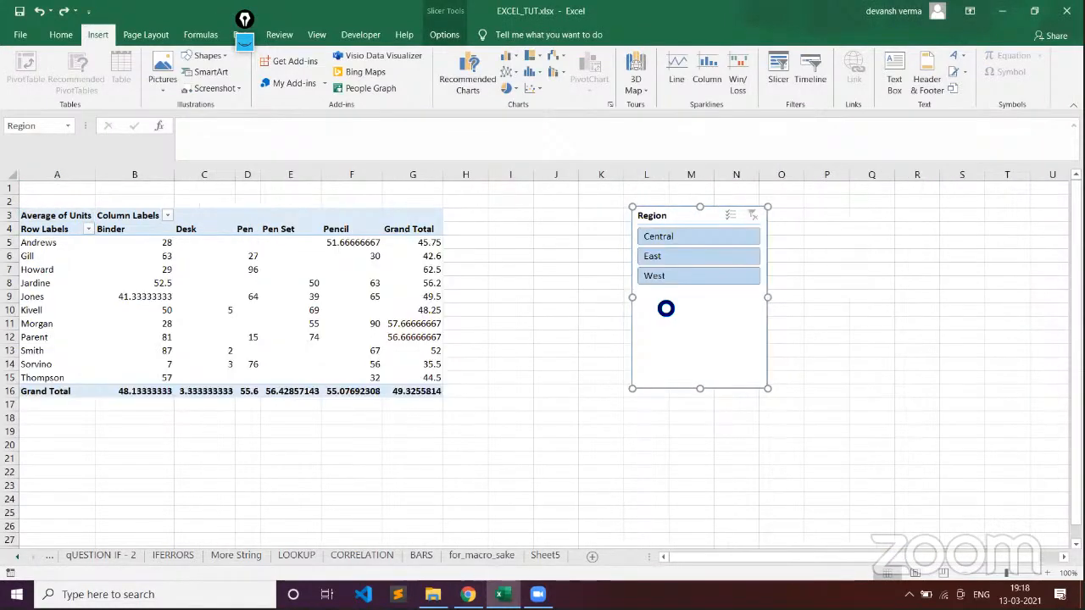
pyautogui.hotkey('ctrl', 'z')
pyautogui.hotkey('ctrl', 'z')
pyautogui.hotkey('ctrl', 'z')
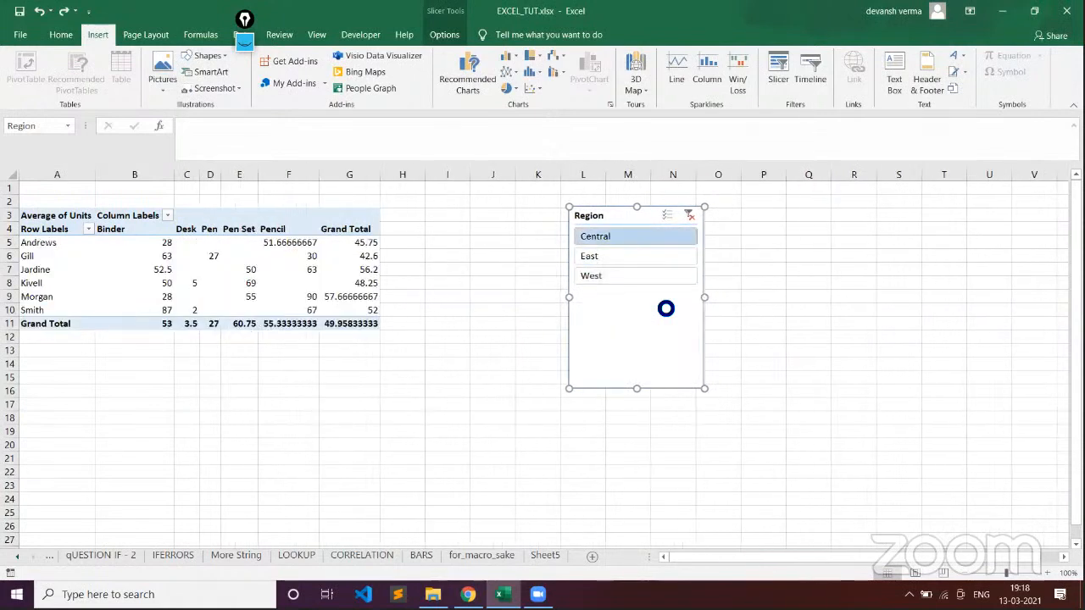
pyautogui.hotkey('ctrl', 'z')
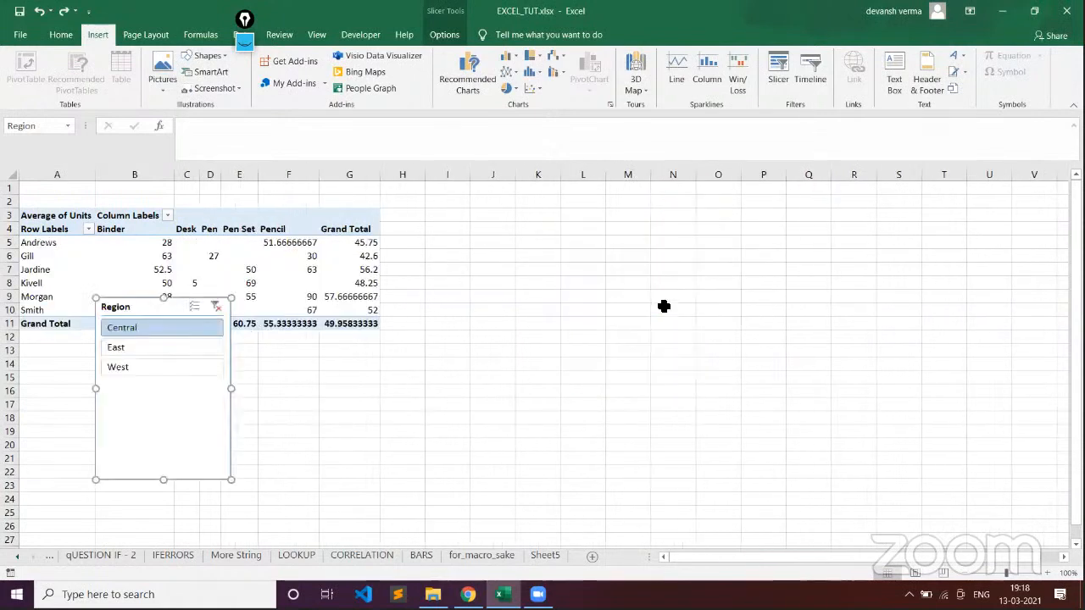
pyautogui.hotkey('ctrl', 'z')
pyautogui.hotkey('ctrl', 'z')
pyautogui.hotkey('ctrl', 'z')
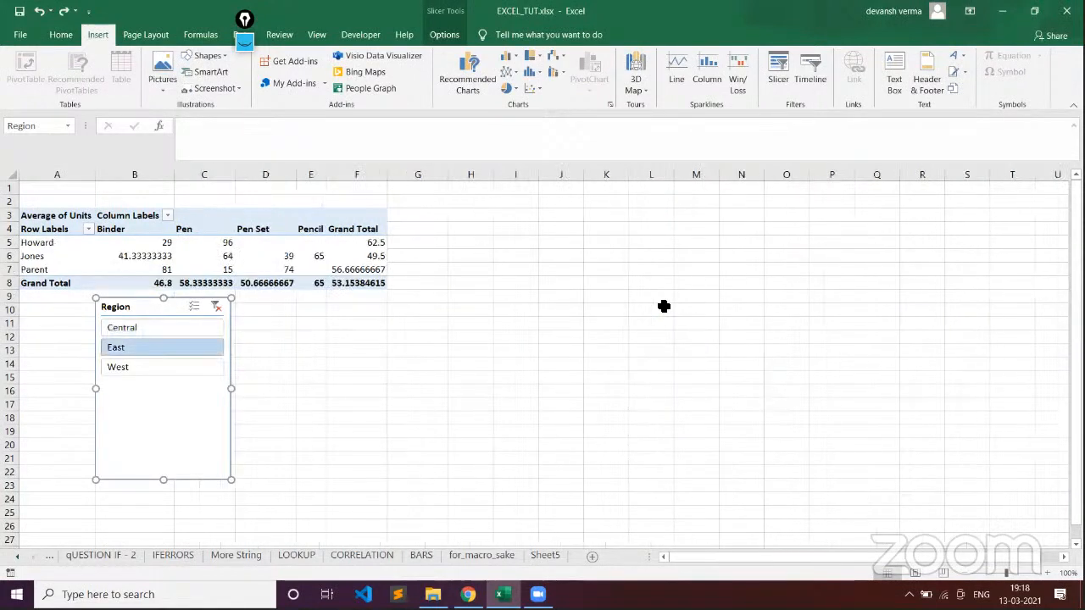
pyautogui.hotkey('ctrl', 'z')
pyautogui.hotkey('ctrl', 'z')
pyautogui.hotkey('ctrl', 'z')
pyautogui.hotkey('ctrl', 'z')
pyautogui.hotkey('ctrl', 'z')
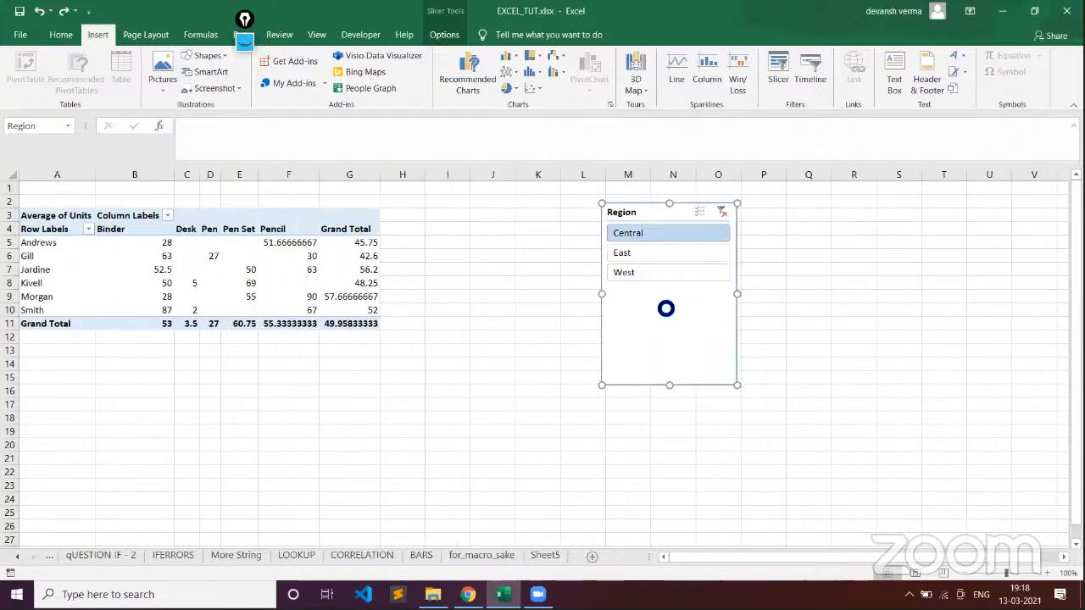
pyautogui.hotkey('ctrl', 'z')
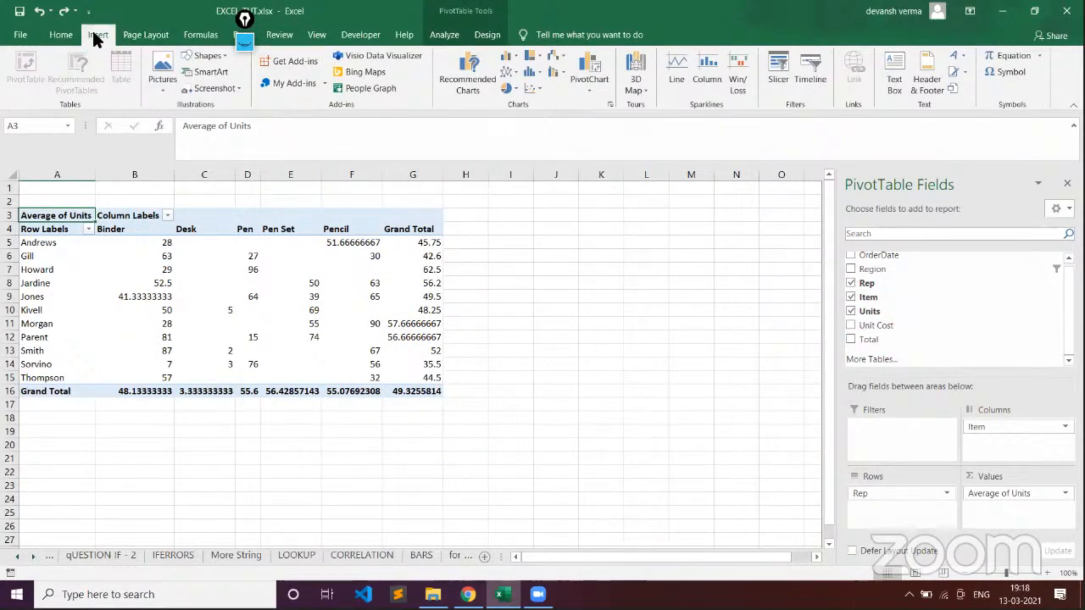
# - Insert a slicer for the Region field only and move it onto empty cells beside the PivotTable
pyautogui.click(777, 68)
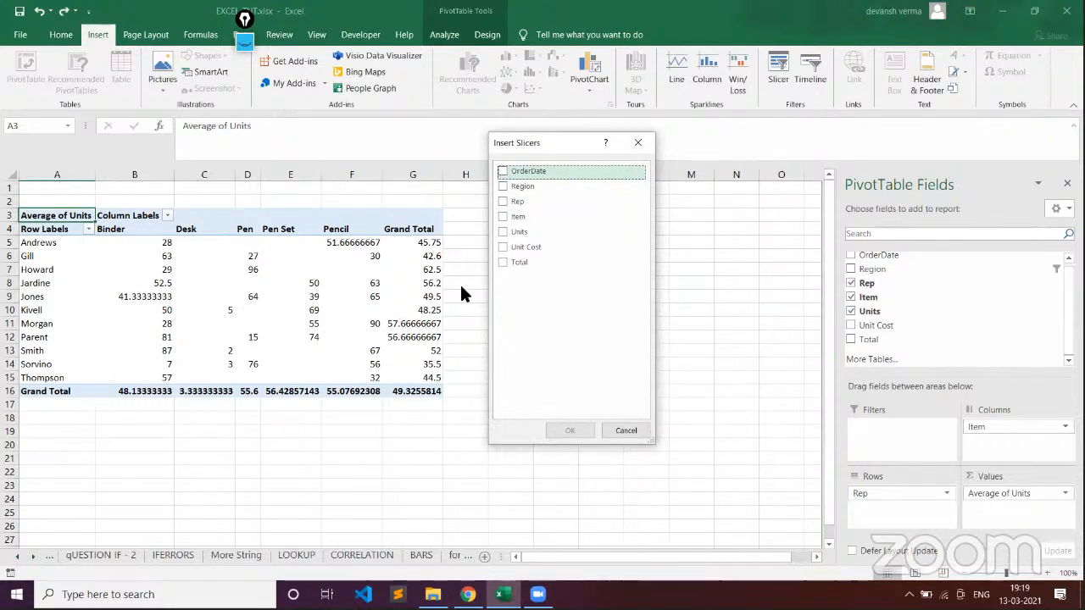
pyautogui.click(498, 182)
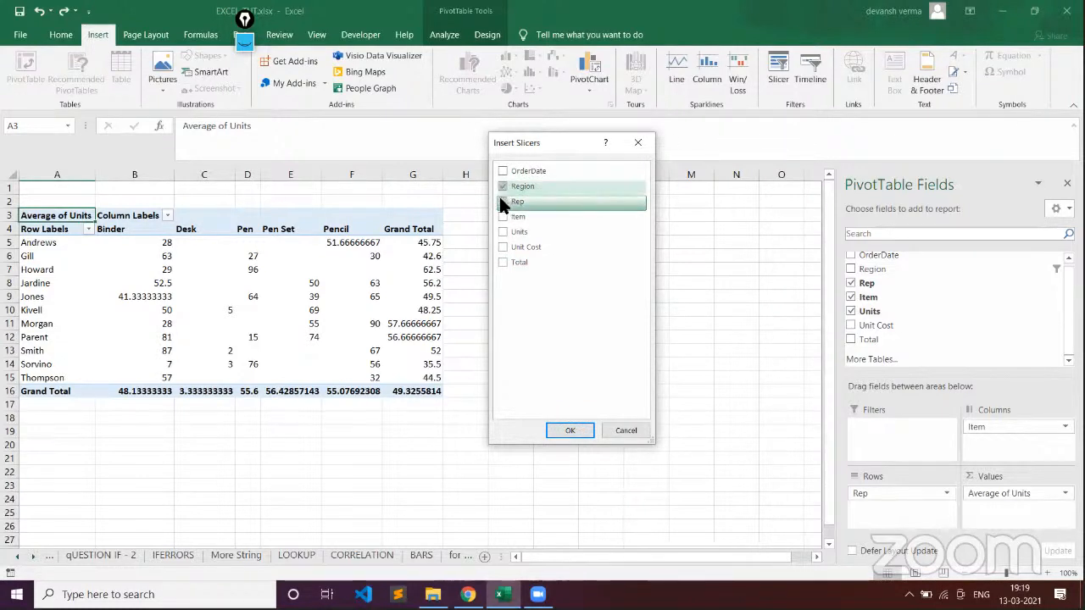
pyautogui.click(502, 186)
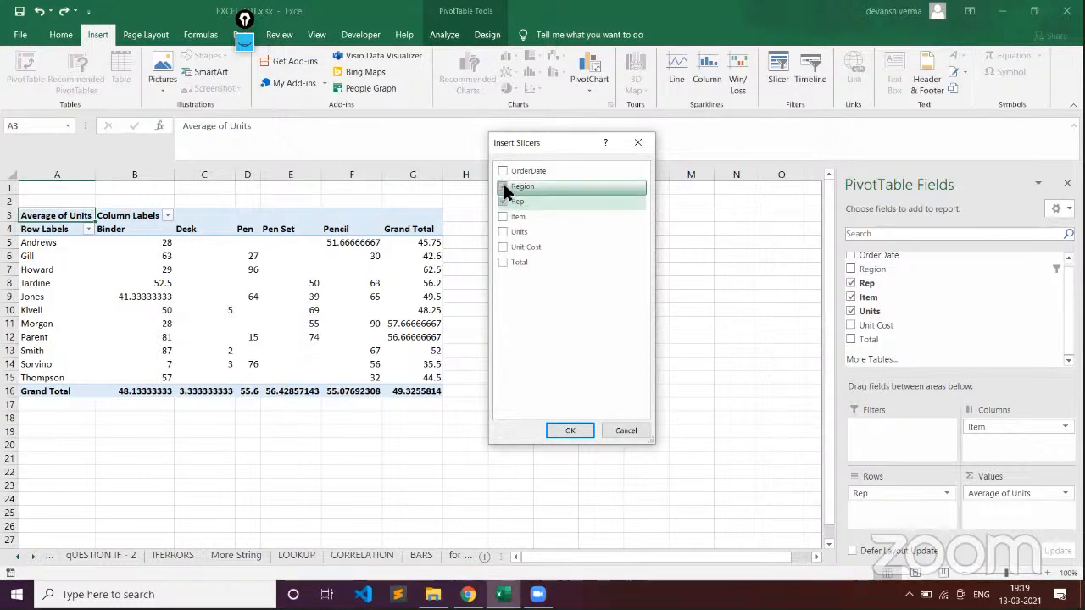
pyautogui.click(506, 202)
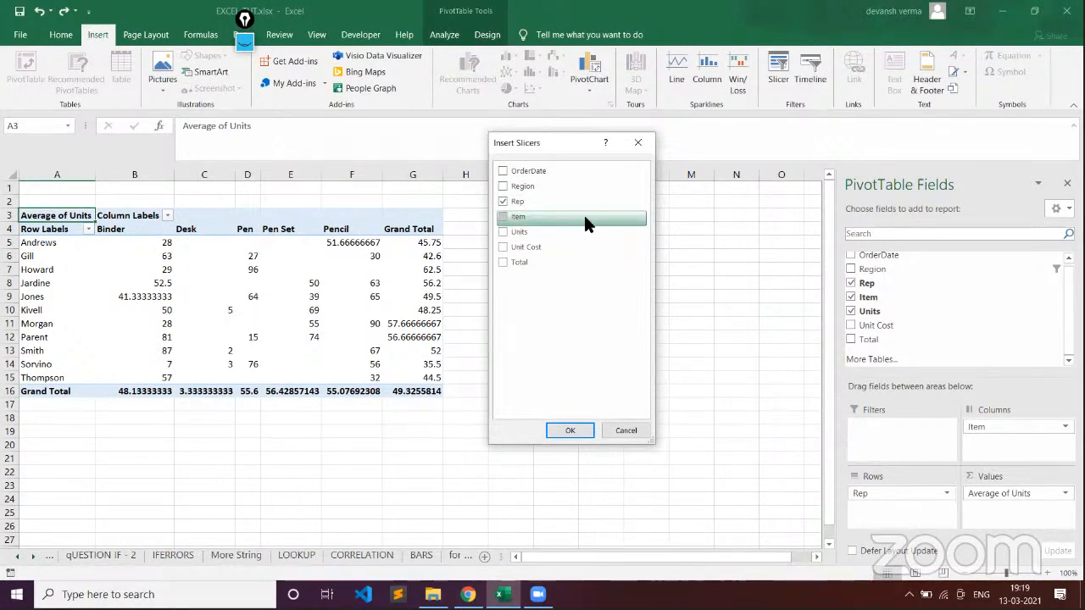
pyautogui.click(500, 184)
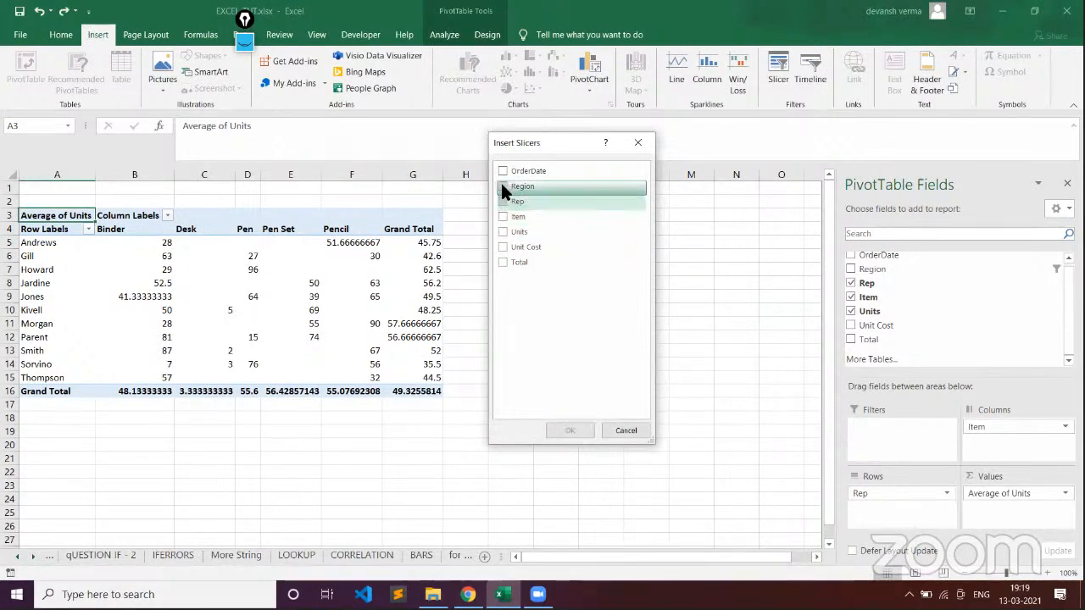
pyautogui.click(570, 429)
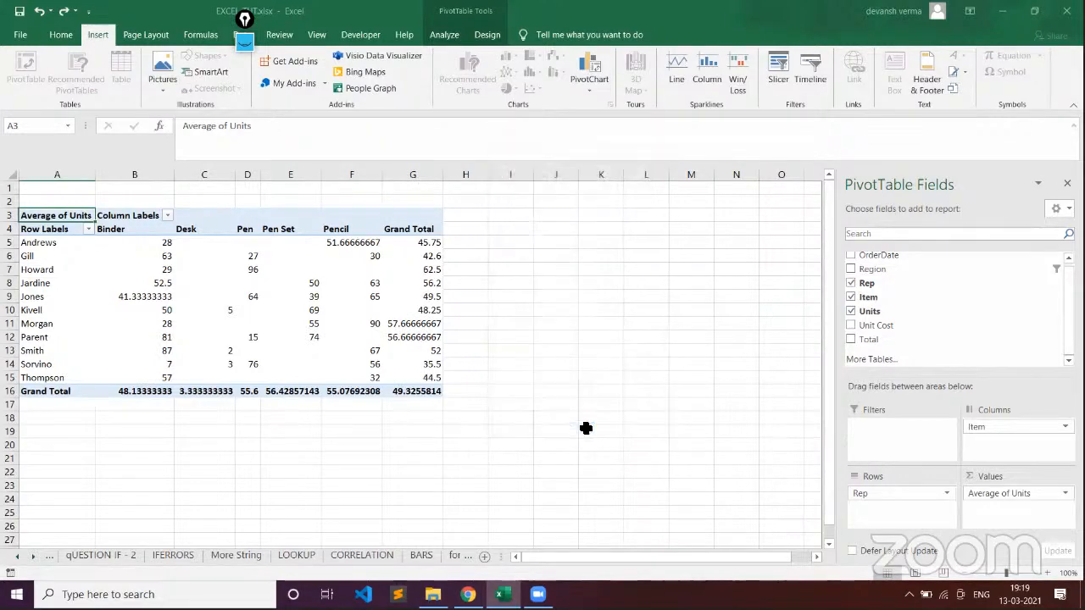
pyautogui.moveTo(399, 288); pyautogui.dragTo(649, 220)
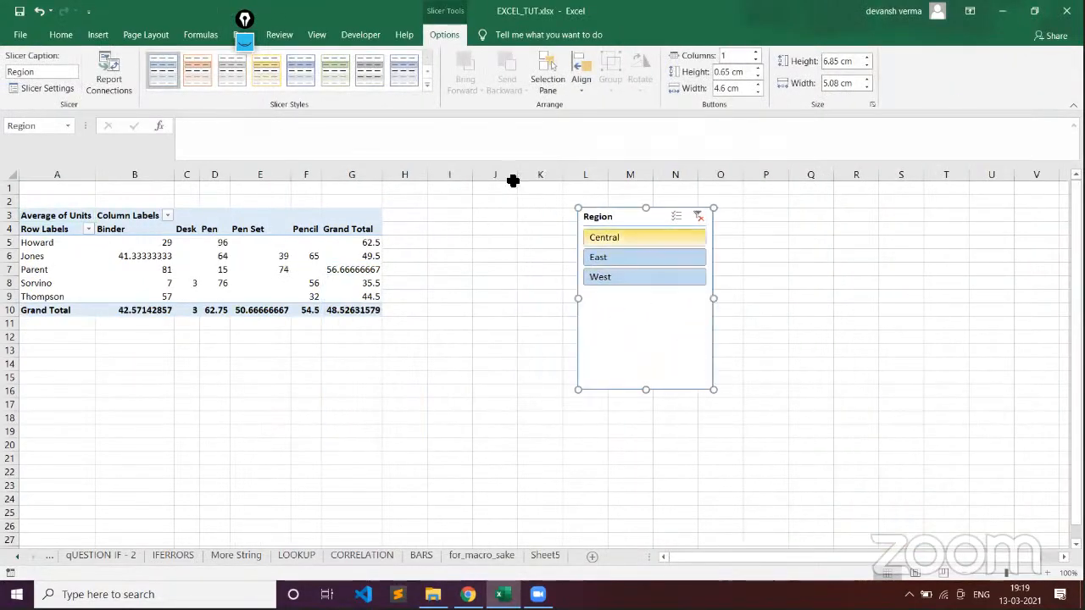
# - Filter the PivotTable by Central, East and West in turn with the Region slicer, and clear its filter
pyautogui.click(635, 240)
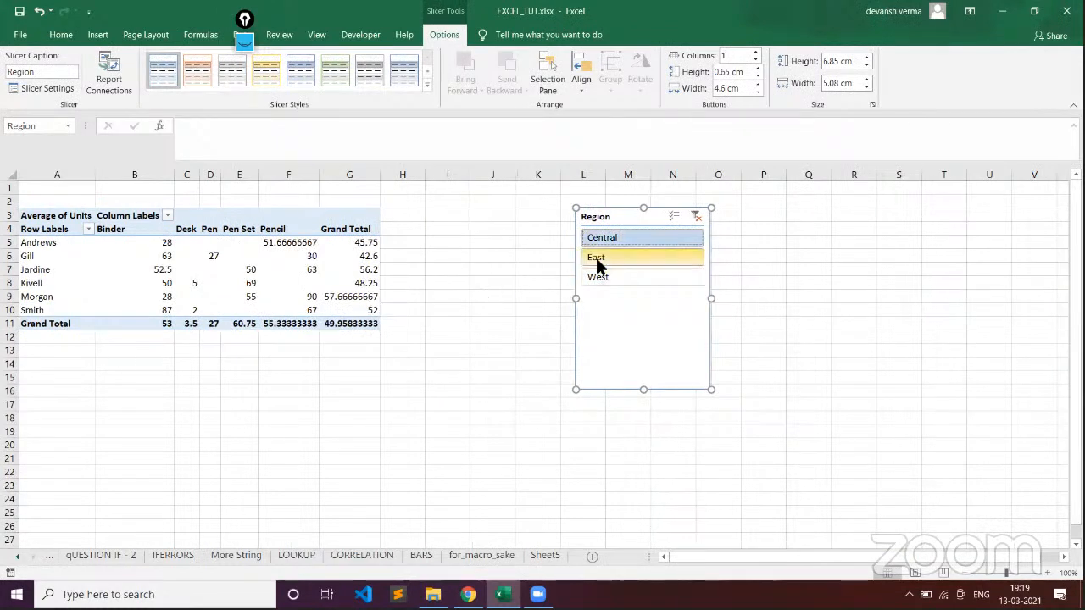
pyautogui.click(624, 258)
pyautogui.click(688, 277)
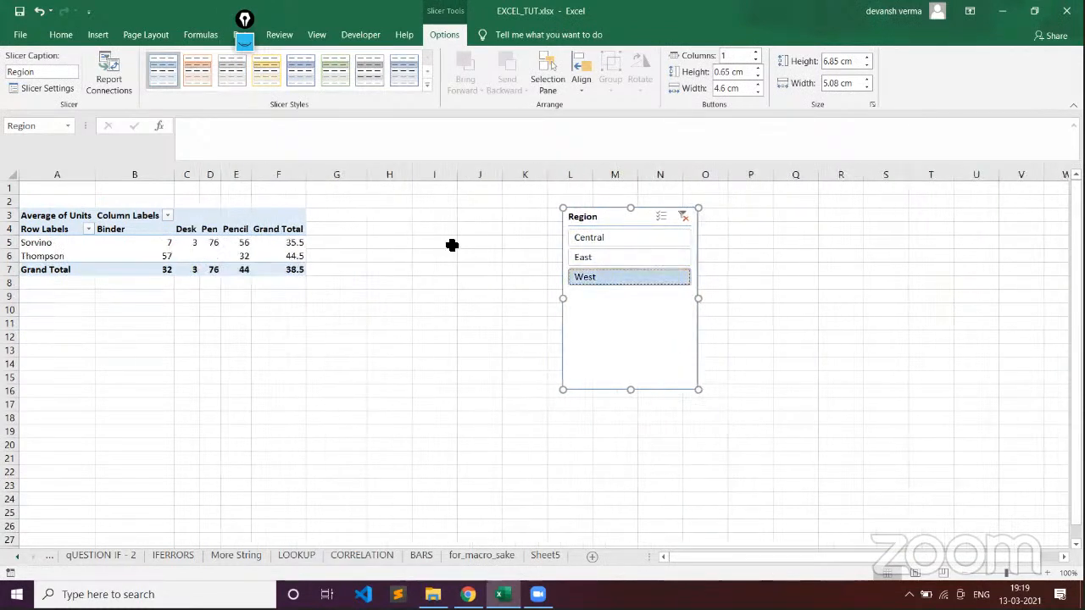
pyautogui.click(683, 217)
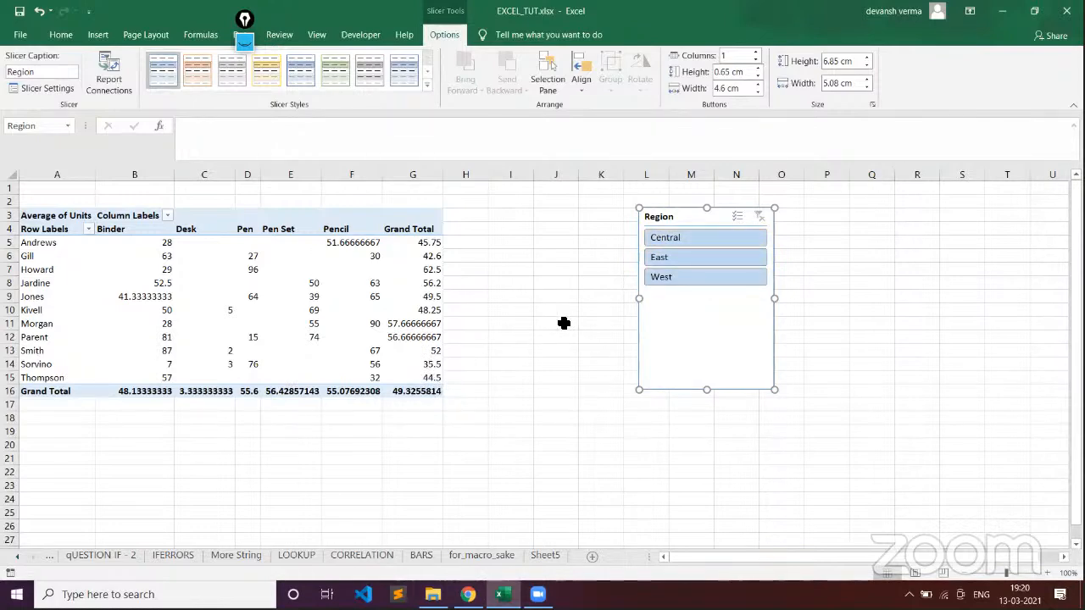
pyautogui.click(692, 323)
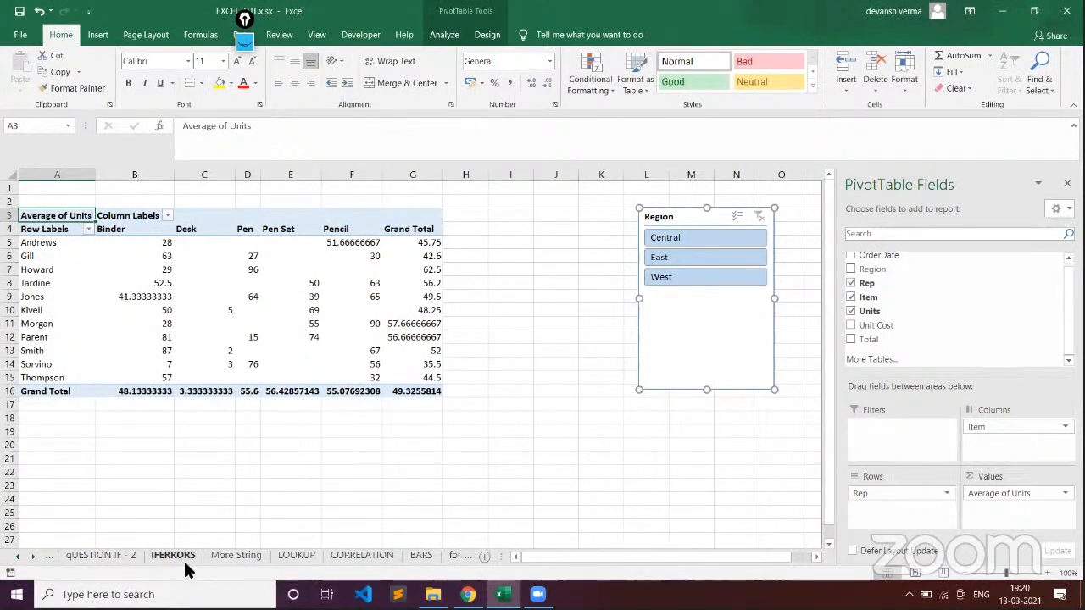
# - Look through the workbook's sheets and open the for_macro_sake sheet
pyautogui.click(54, 550)
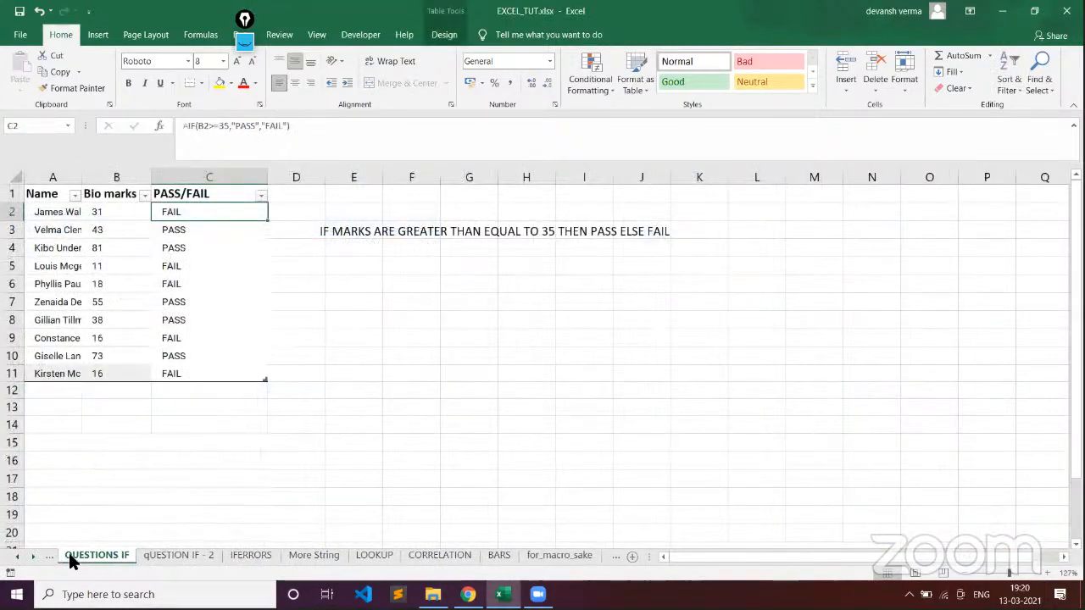
pyautogui.click(167, 556)
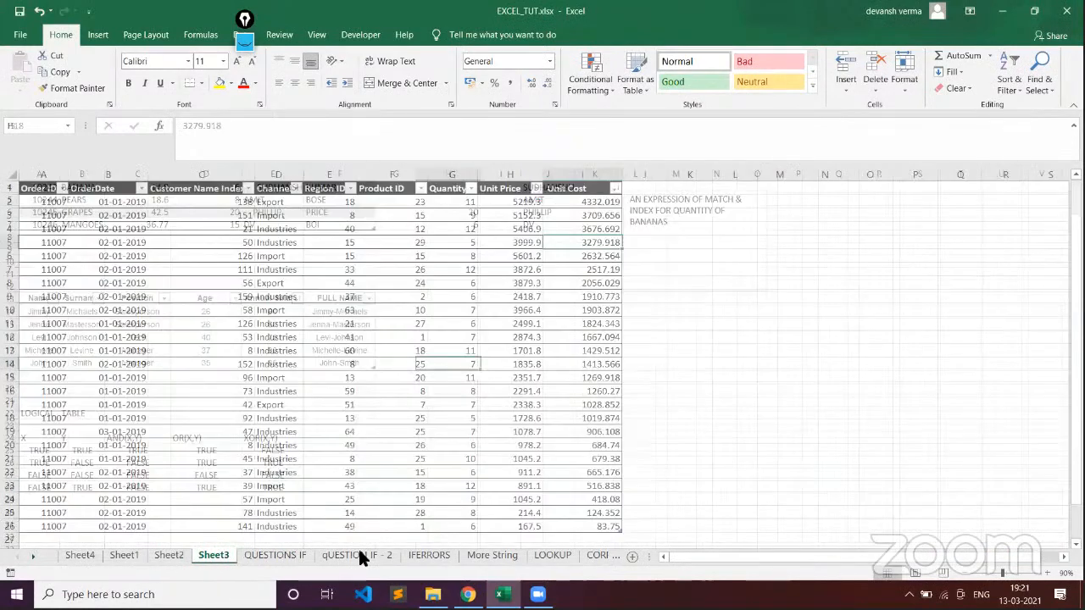
pyautogui.click(365, 556)
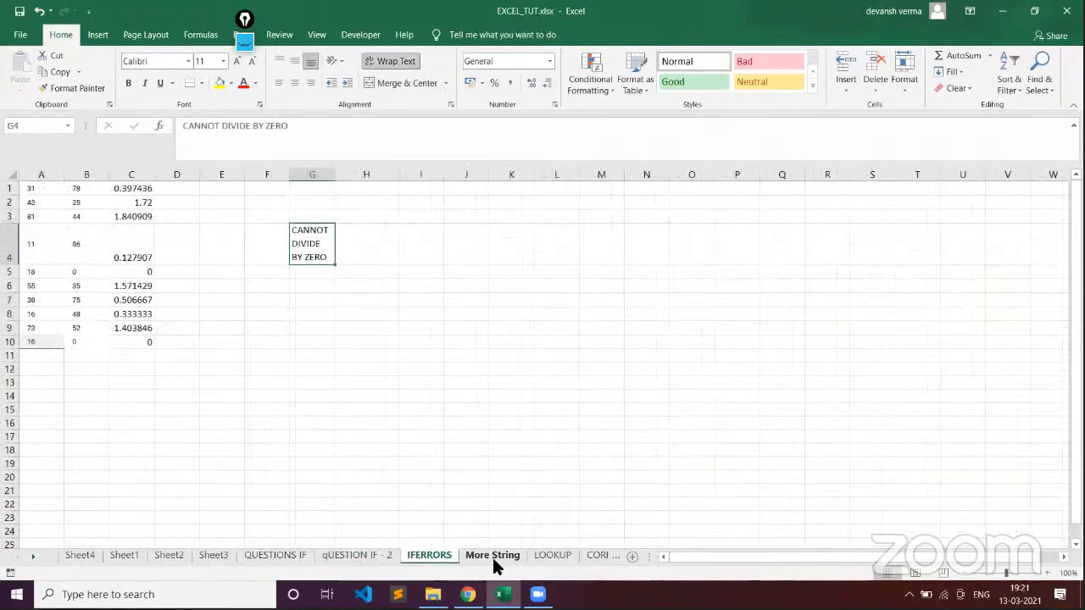
pyautogui.click(514, 556)
pyautogui.scroll(-5, 551, 558)
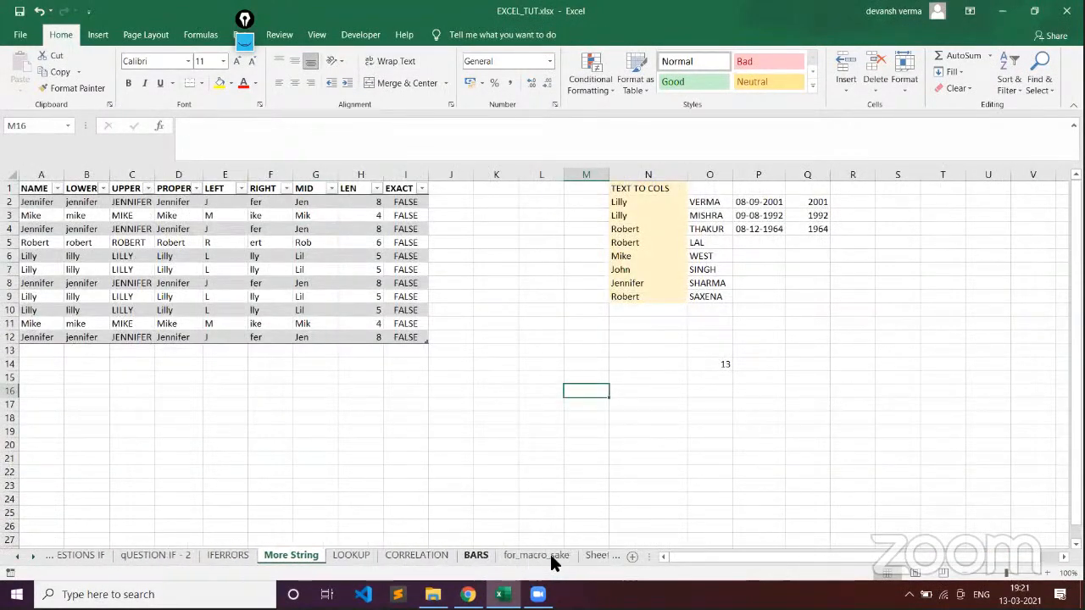
pyautogui.click(537, 563)
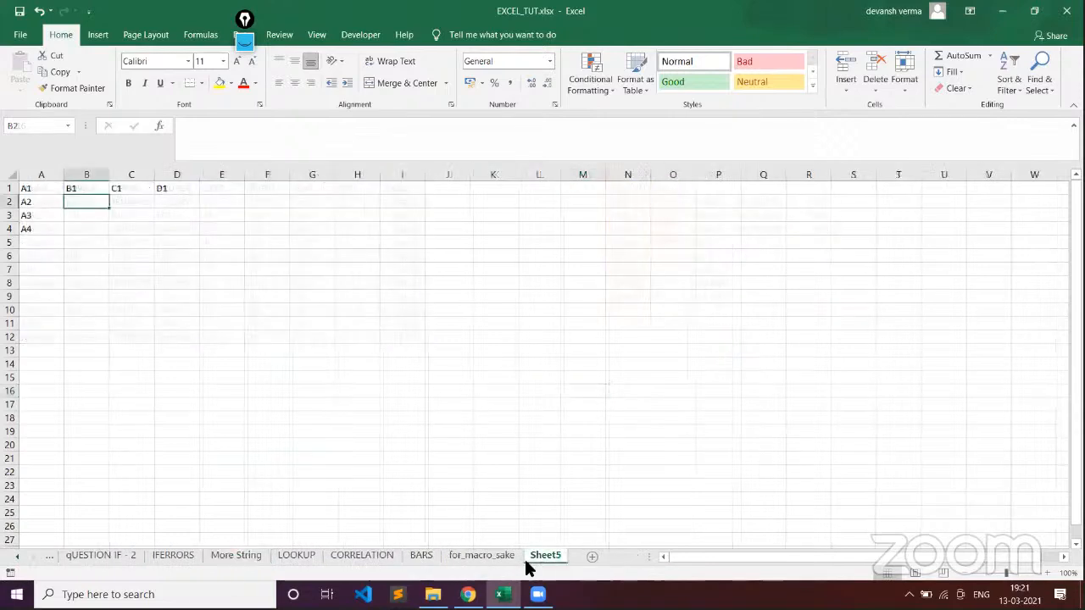
pyautogui.click(482, 557)
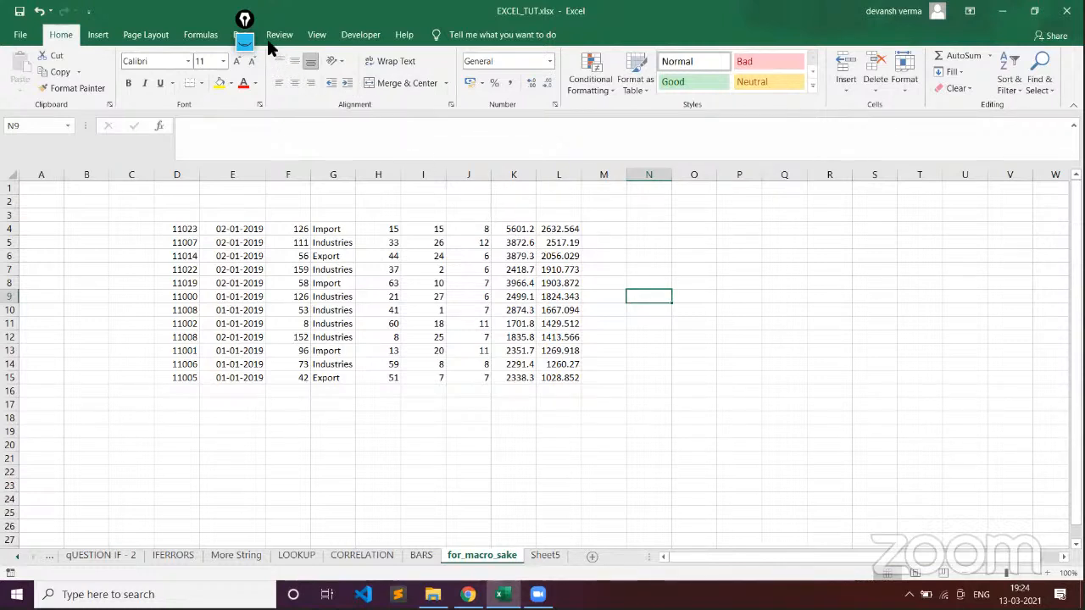
# - Move the floating pen overlay away from the Data heading to above the Cells group
pyautogui.click(244, 22)
pyautogui.moveTo(249, 27); pyautogui.dragTo(376, 76)
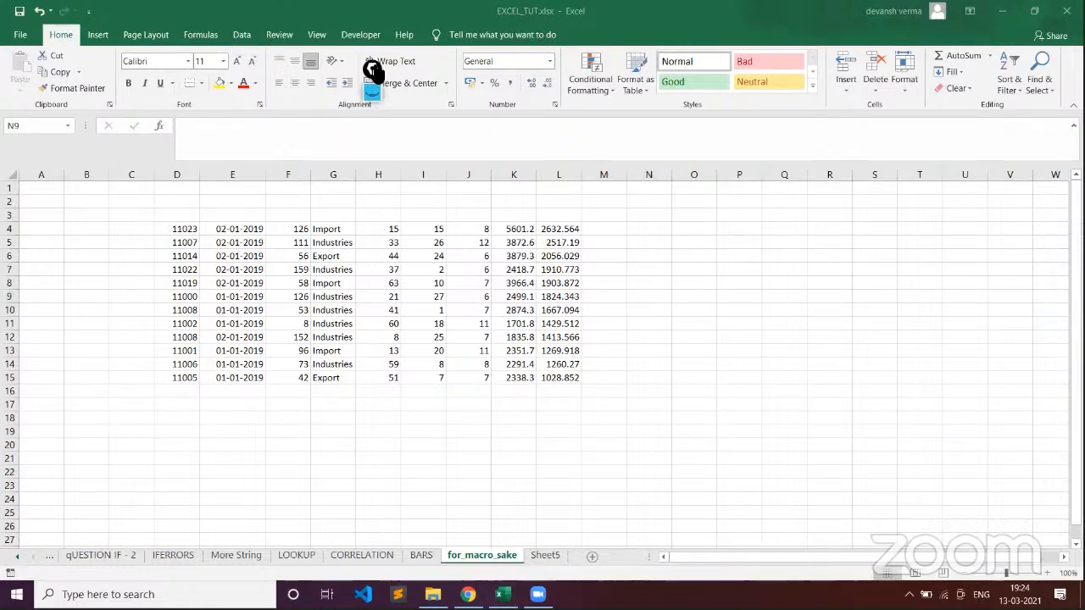
pyautogui.moveTo(373, 70); pyautogui.dragTo(853, 72)
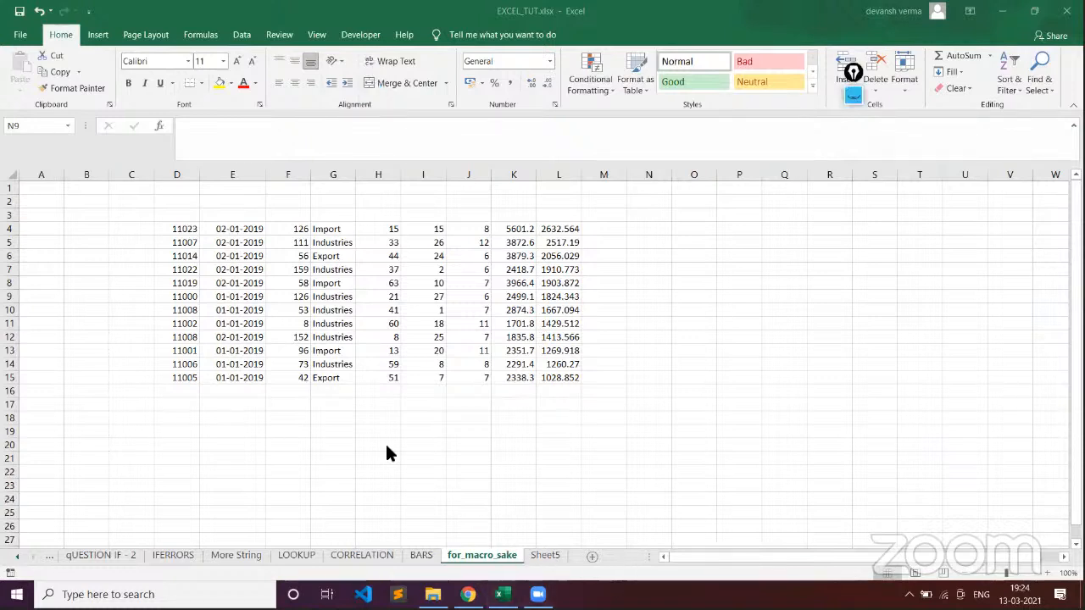
pyautogui.click(184, 227)
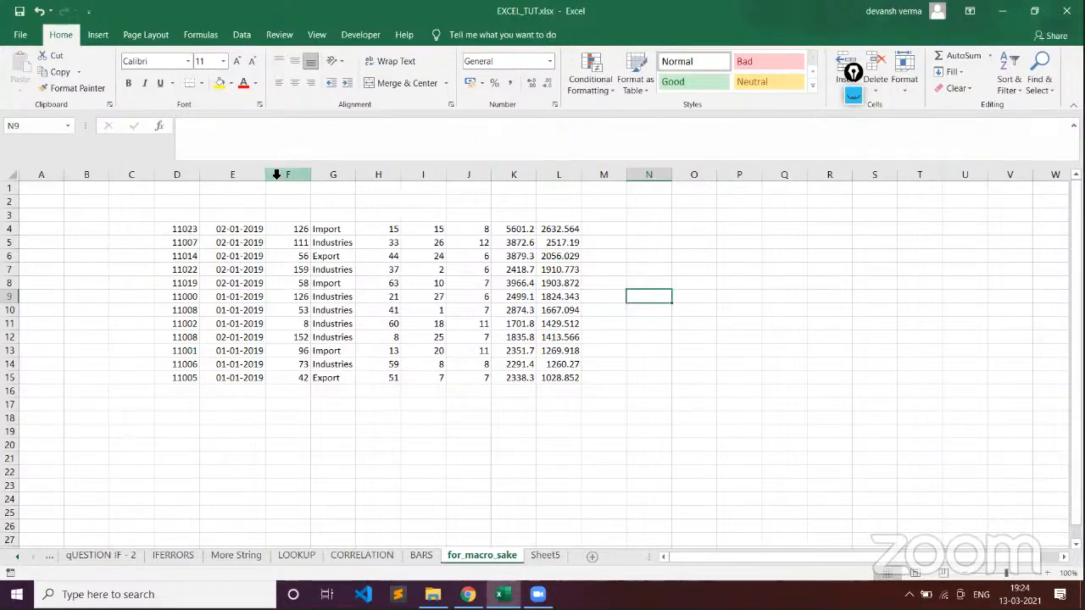
# - Show the Developer commands, examine the Developer entry in the ribbon customization options, and close the options without saving changes
pyautogui.click(360, 38)
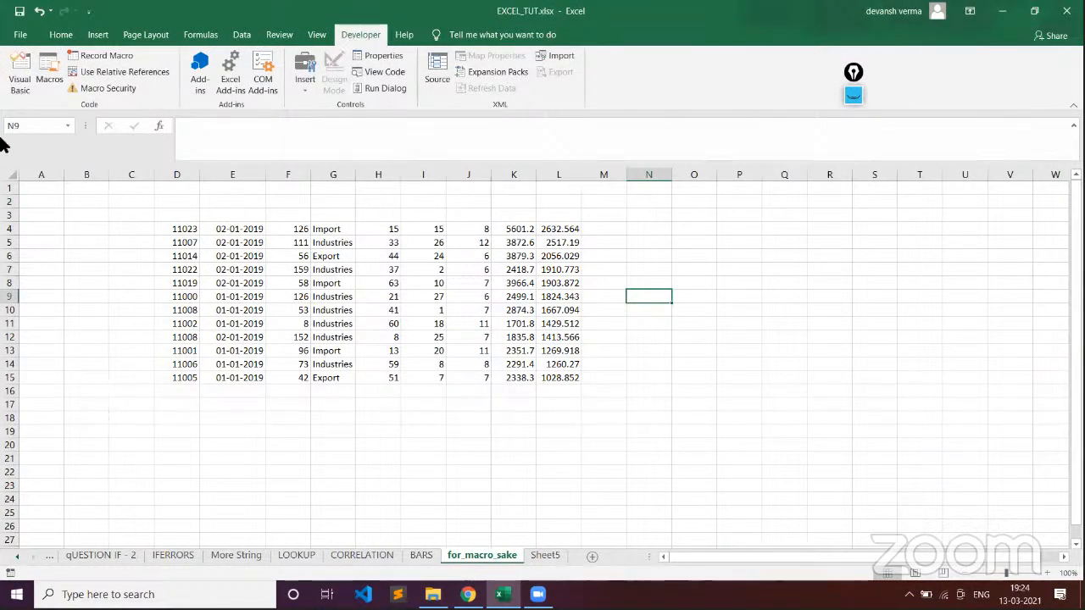
pyautogui.click(20, 35)
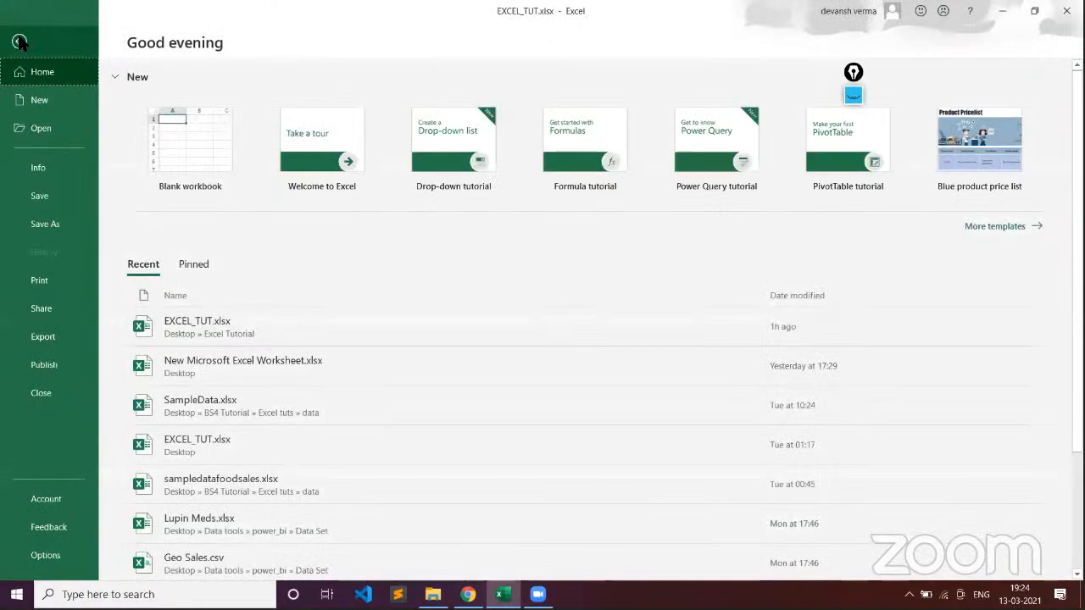
pyautogui.click(19, 41)
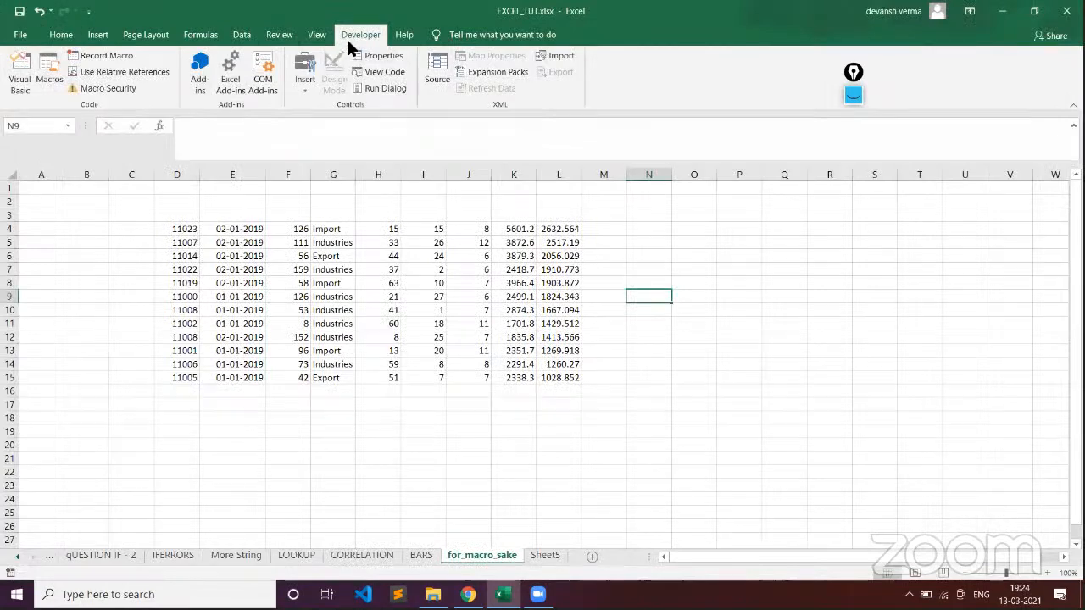
pyautogui.click(24, 36)
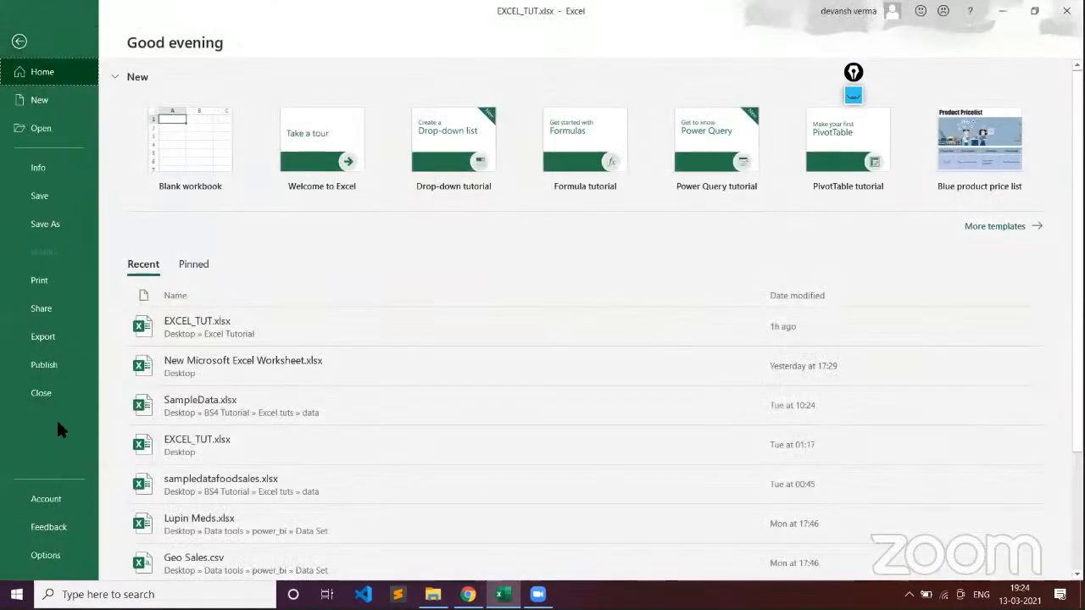
pyautogui.click(46, 556)
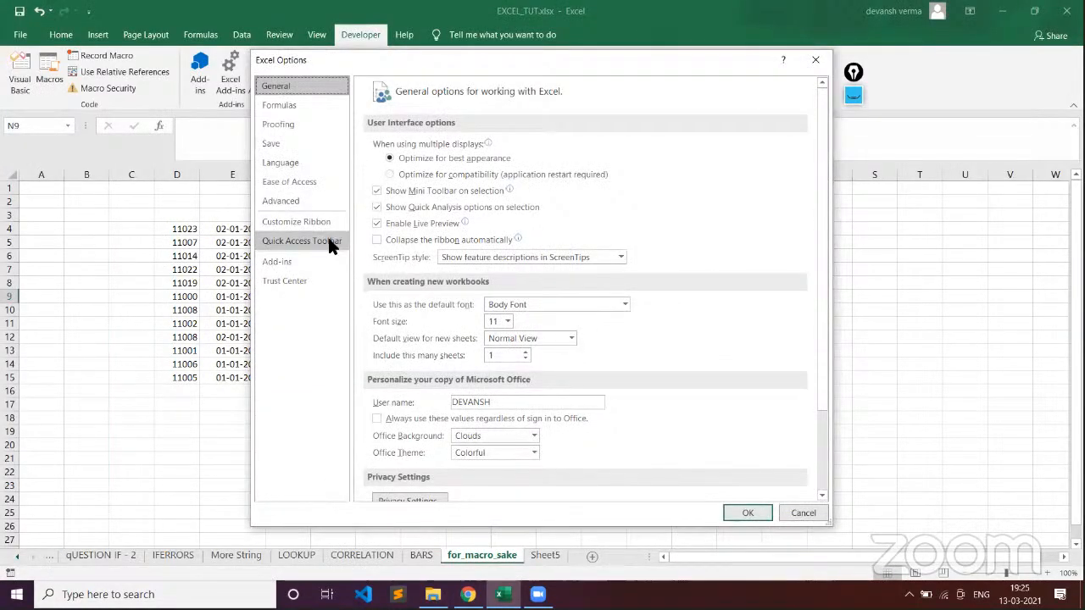
pyautogui.click(308, 221)
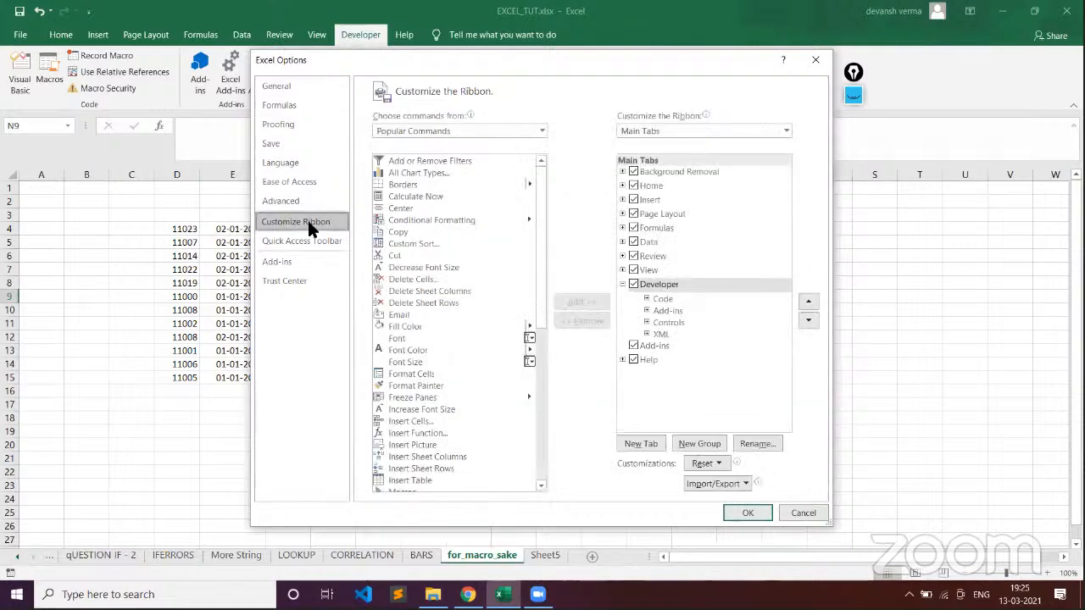
pyautogui.click(633, 284)
pyautogui.click(632, 285)
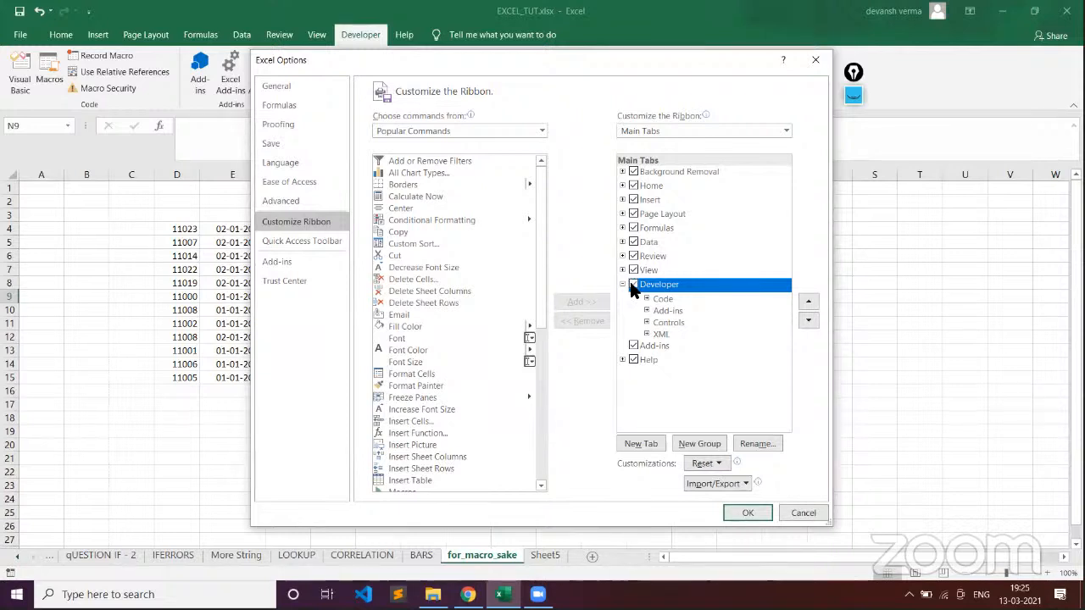
pyautogui.click(633, 284)
pyautogui.click(804, 504)
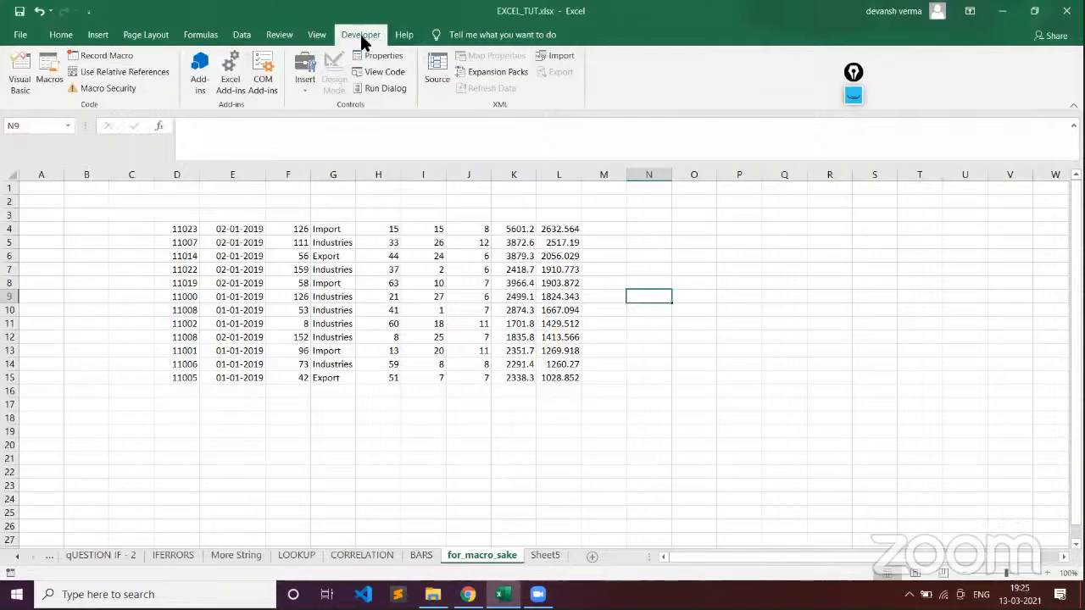
# - Start recording a macro named TUTOR, stored in this workbook
pyautogui.click(100, 56)
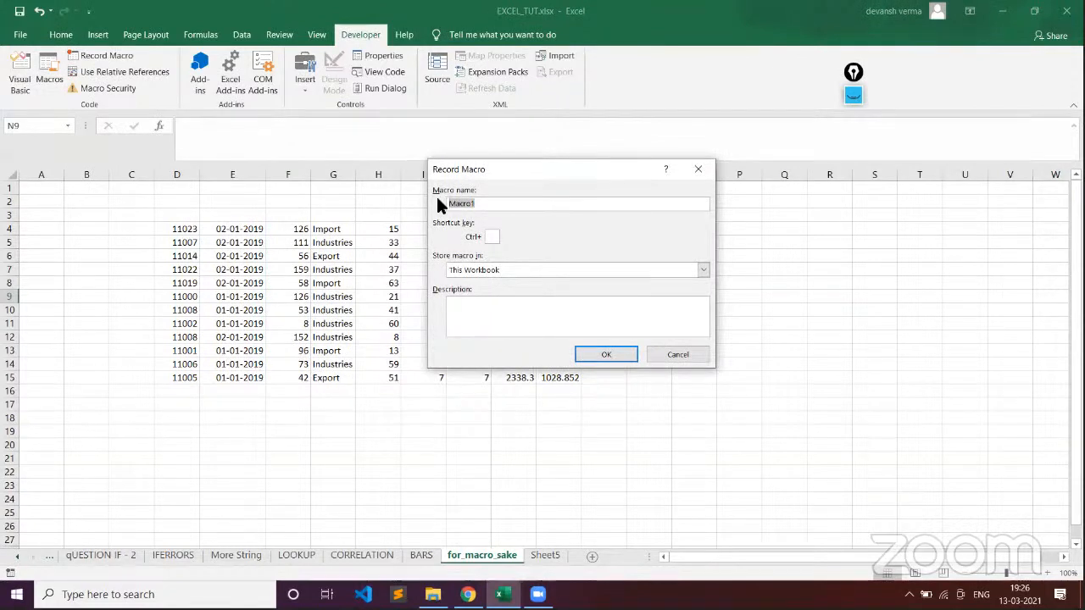
pyautogui.write('tuTORIAL')
pyautogui.press('BackSpace')
pyautogui.press('BackSpace')
pyautogui.press('BackSpace')
pyautogui.press('BackSpace')
pyautogui.write('TUTOR')
pyautogui.click(619, 355)
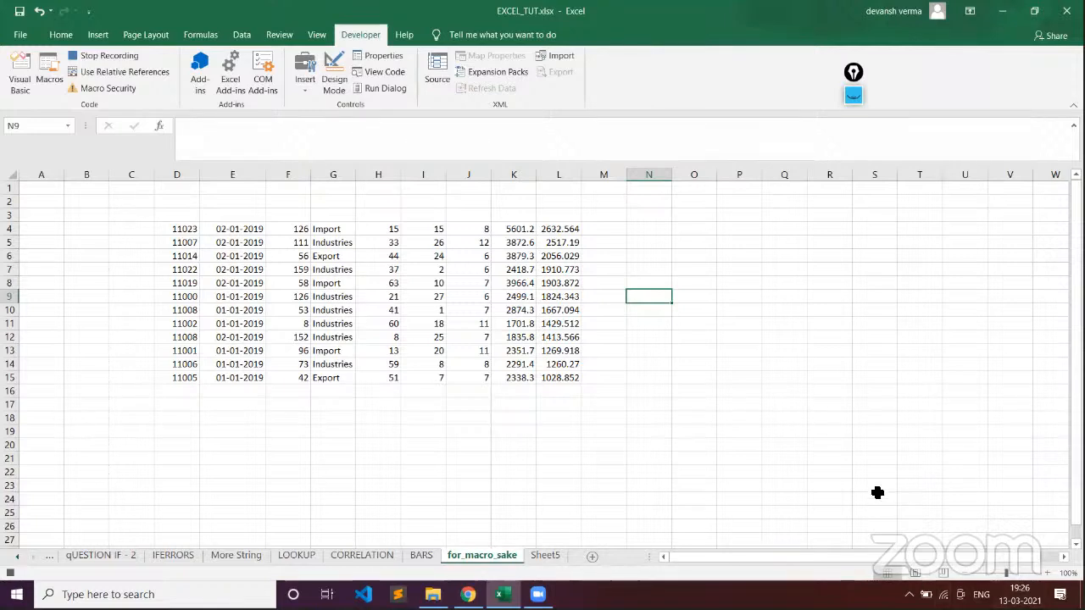
# - Apply the Bad style to G4, Neutral to G5 and Good to G6, and fill these three cells down to G15
pyautogui.click(330, 230)
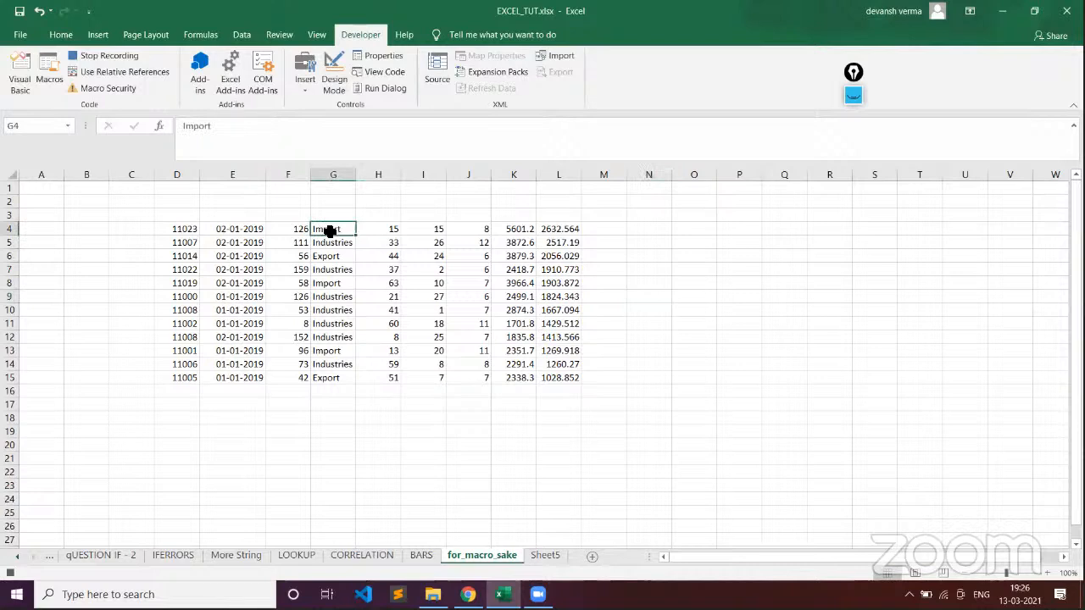
pyautogui.click(57, 35)
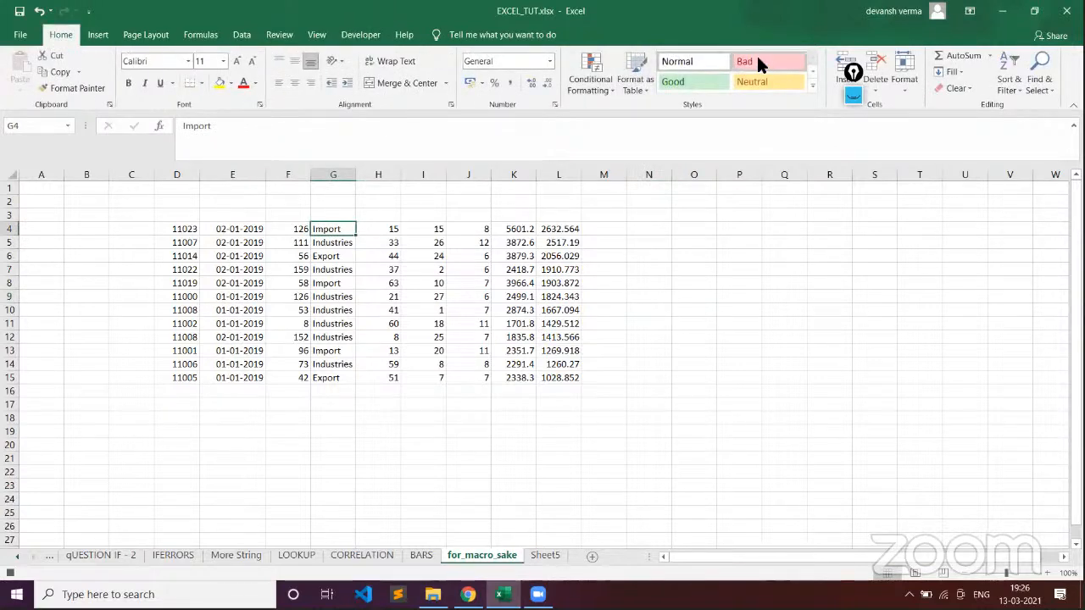
pyautogui.click(758, 61)
pyautogui.click(339, 242)
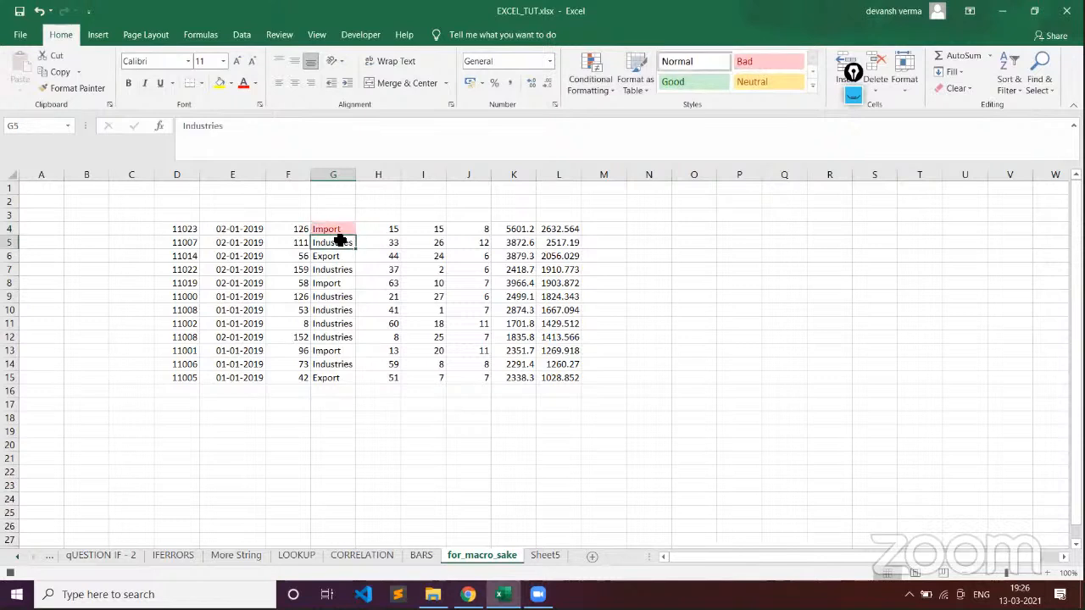
pyautogui.click(756, 79)
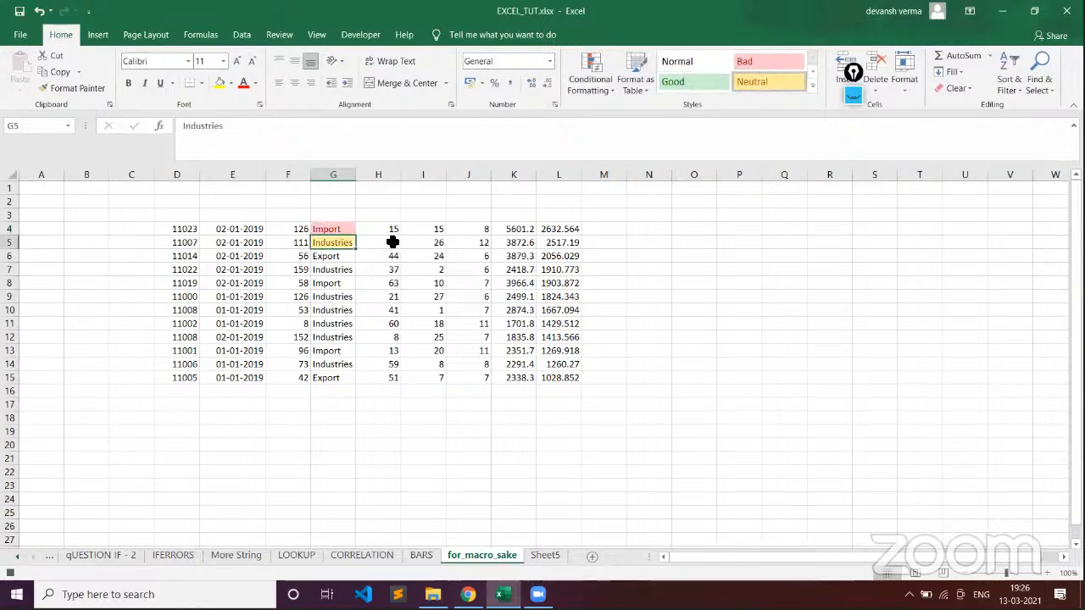
pyautogui.click(341, 255)
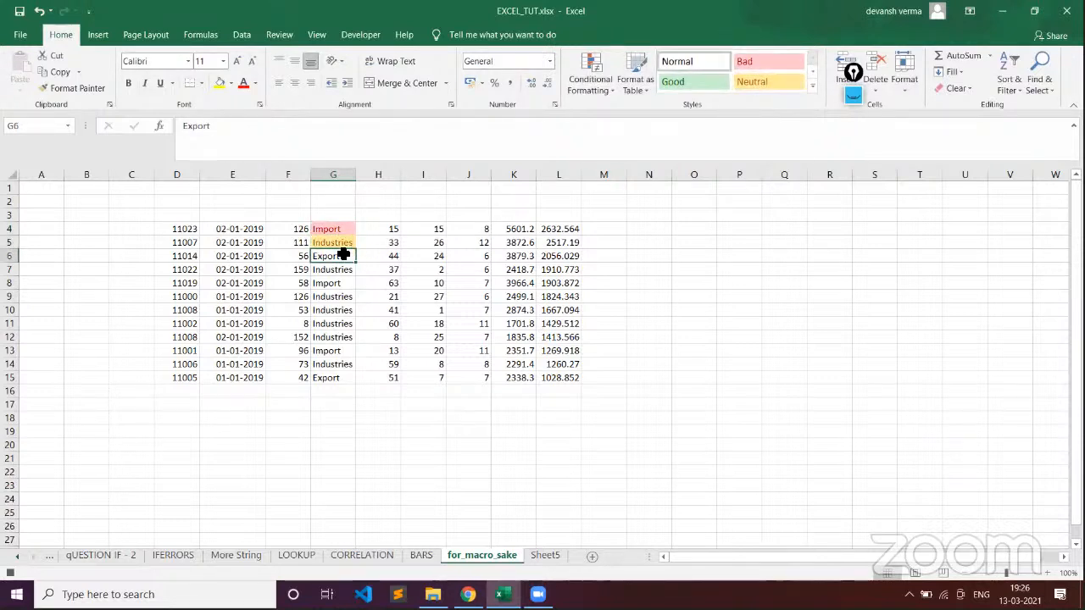
pyautogui.click(676, 82)
pyautogui.moveTo(339, 226); pyautogui.dragTo(355, 387)
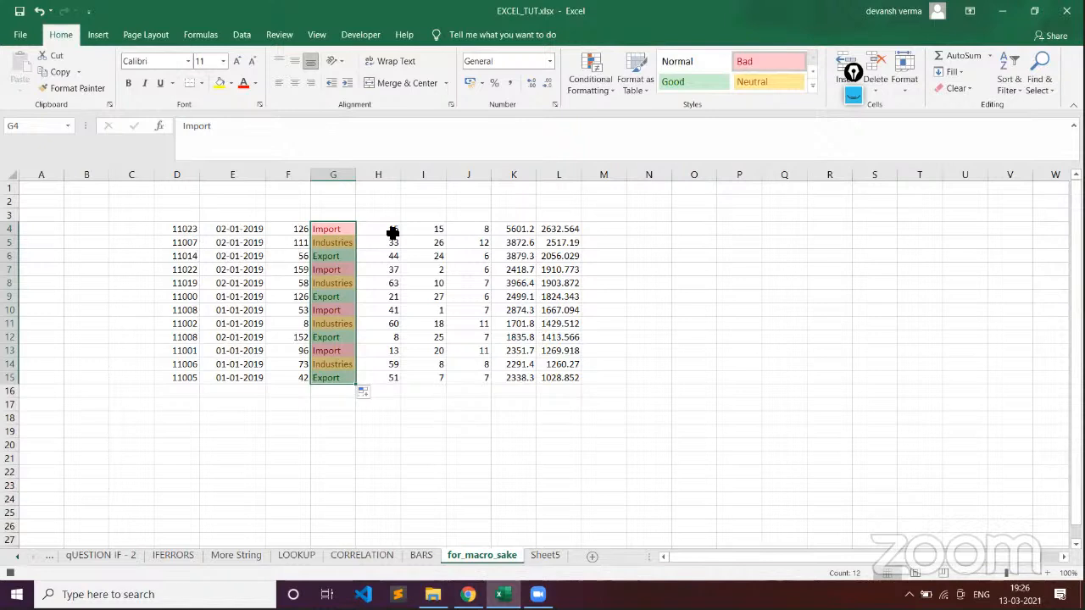
# - Format the range J4:L15 as a table with the light orange banded style, without using its first row as headers
pyautogui.moveTo(477, 229); pyautogui.dragTo(552, 378)
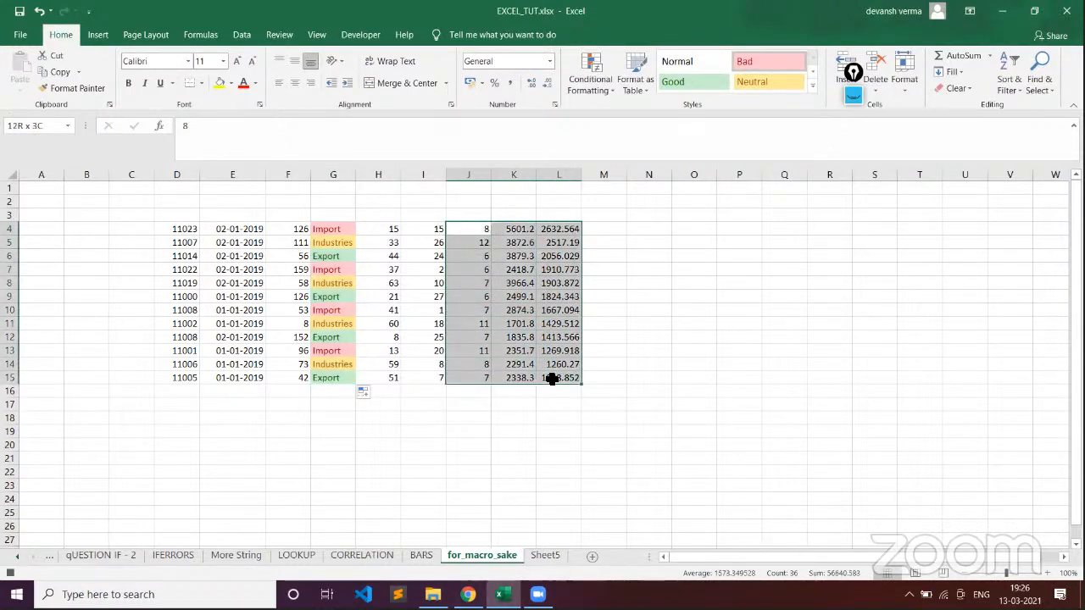
pyautogui.click(647, 89)
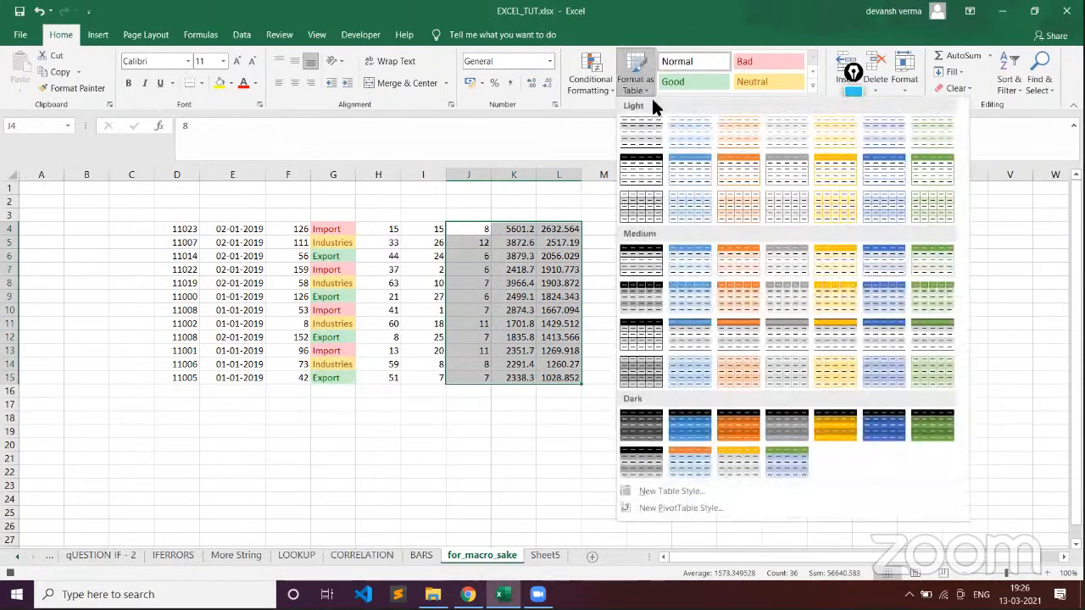
pyautogui.click(725, 130)
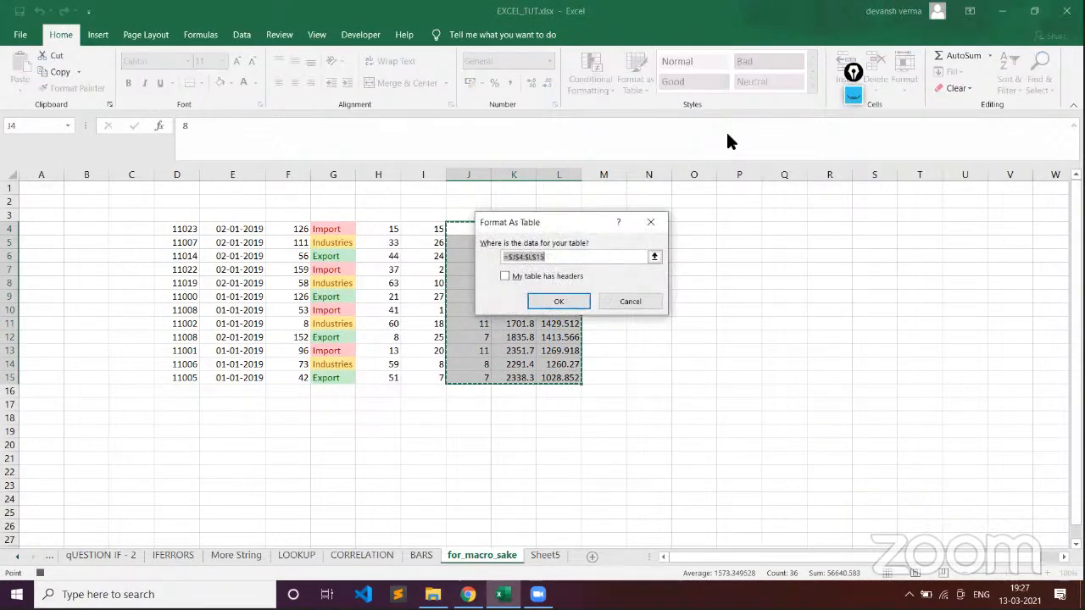
pyautogui.click(561, 298)
pyautogui.click(423, 282)
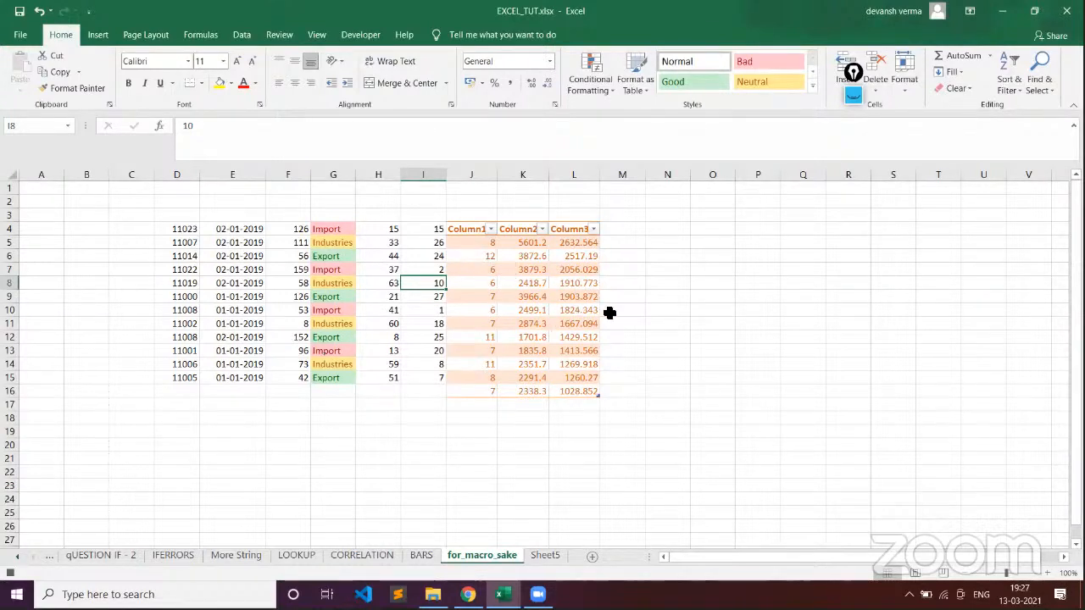
# - Delete the entire column H, directly beside the coloured Import, Industries and Export cells
pyautogui.click(385, 229)
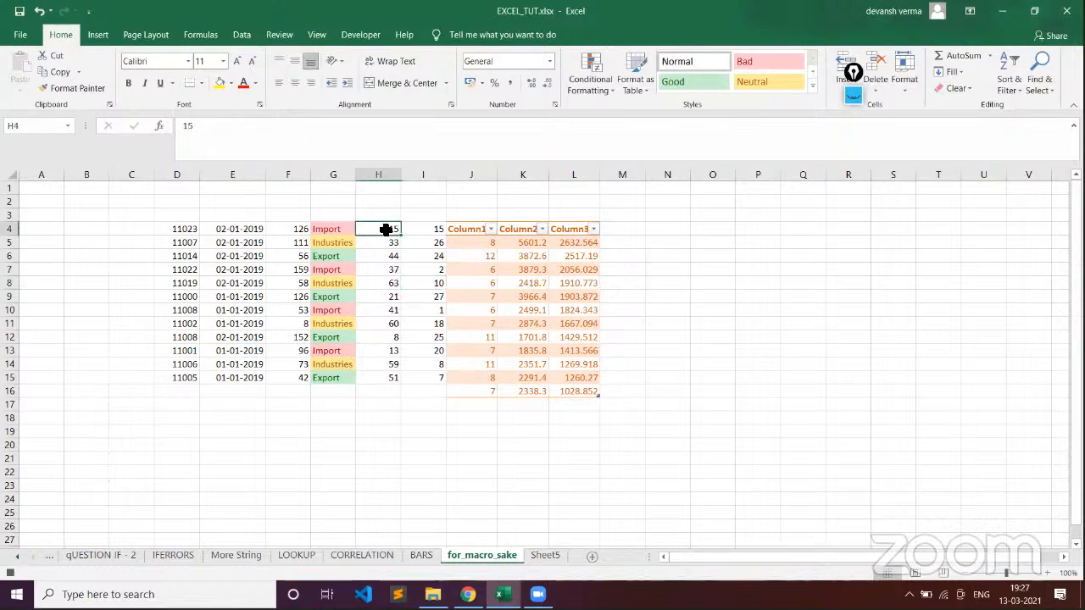
pyautogui.moveTo(386, 230); pyautogui.dragTo(381, 379)
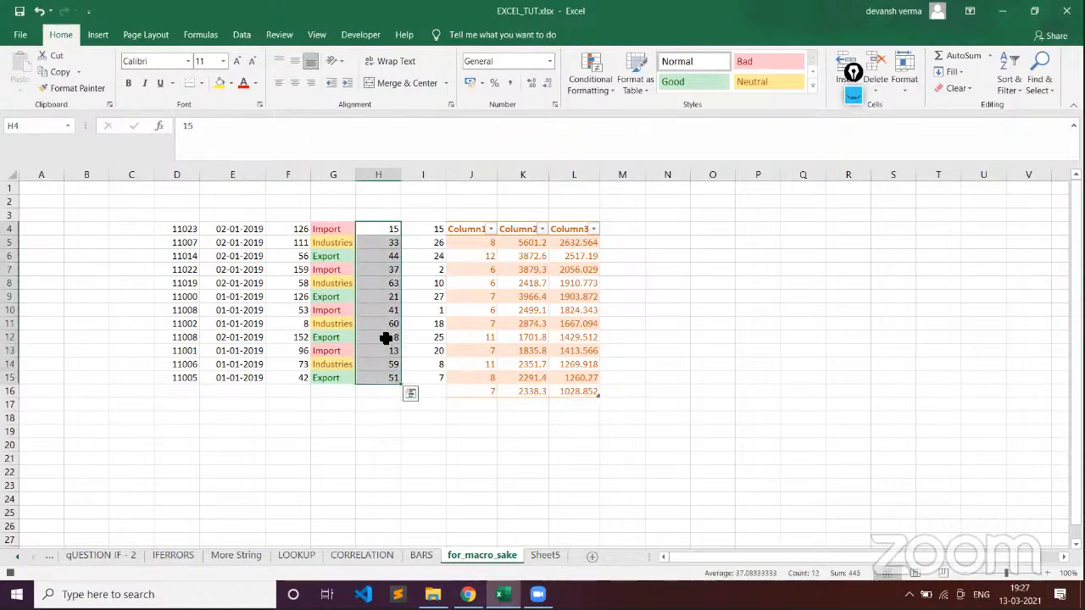
pyautogui.rightClick(380, 225)
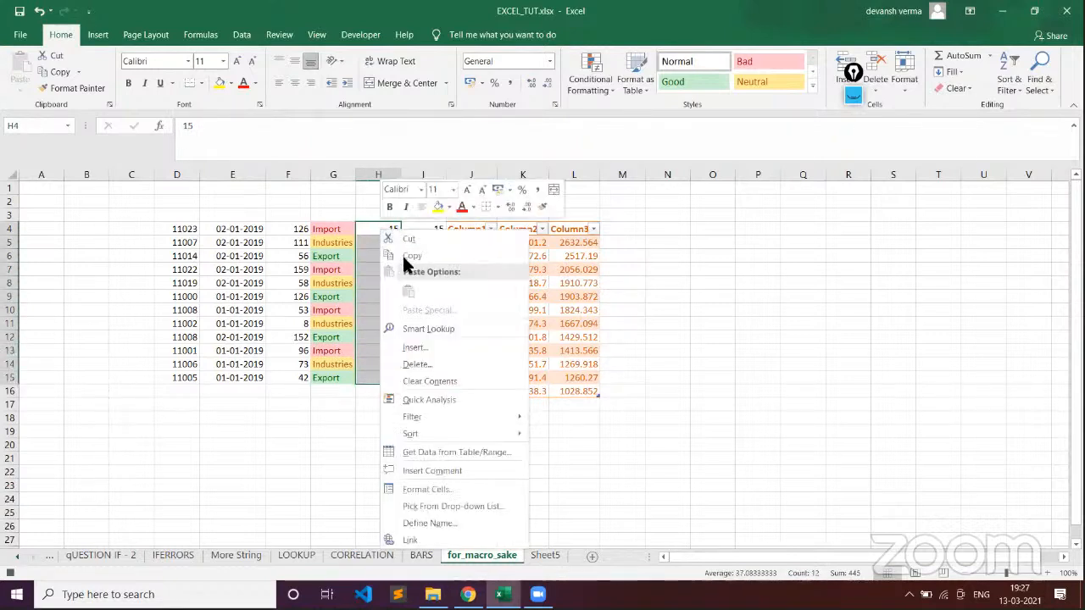
pyautogui.click(428, 364)
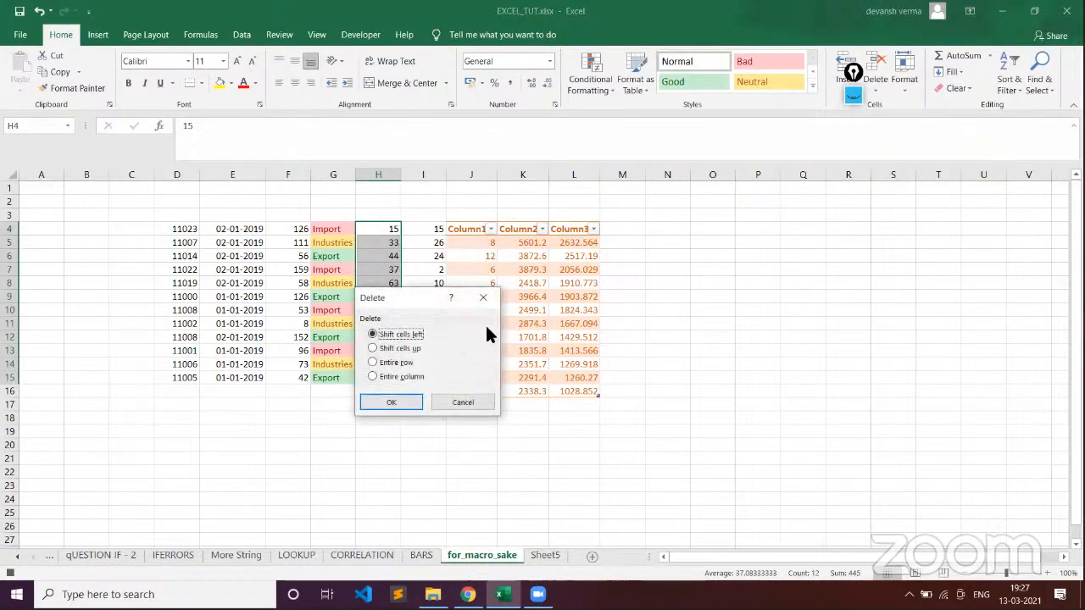
pyautogui.click(374, 376)
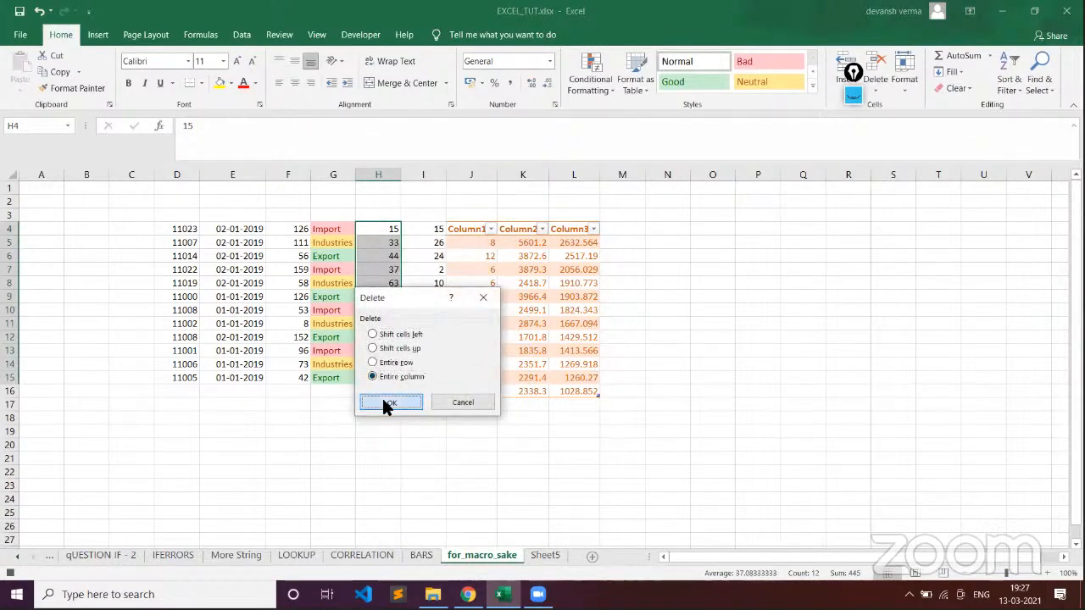
pyautogui.click(378, 402)
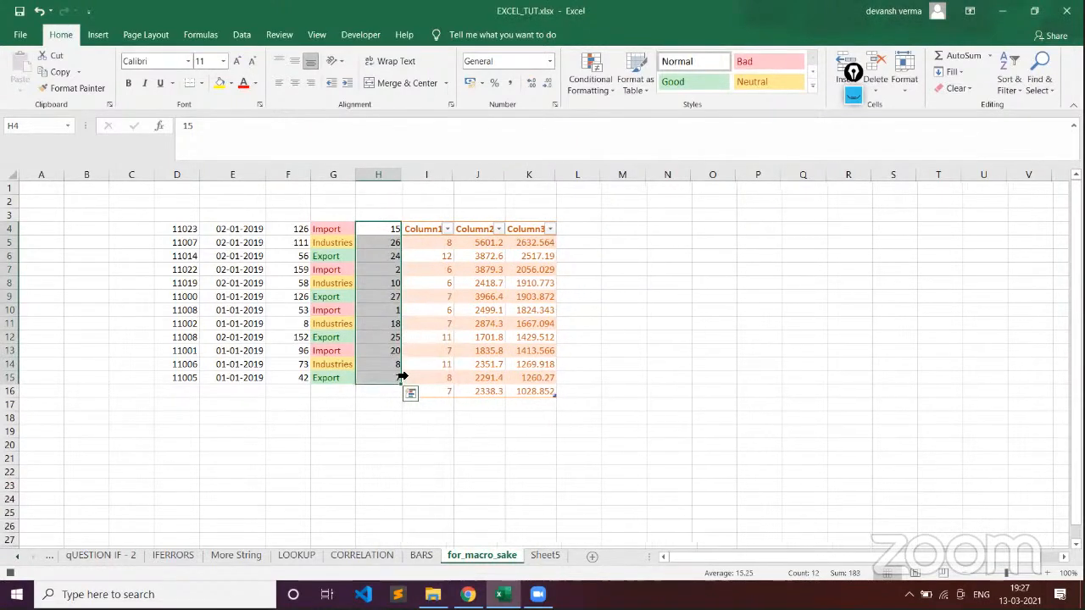
# - Stop recording the macro
pyautogui.click(280, 256)
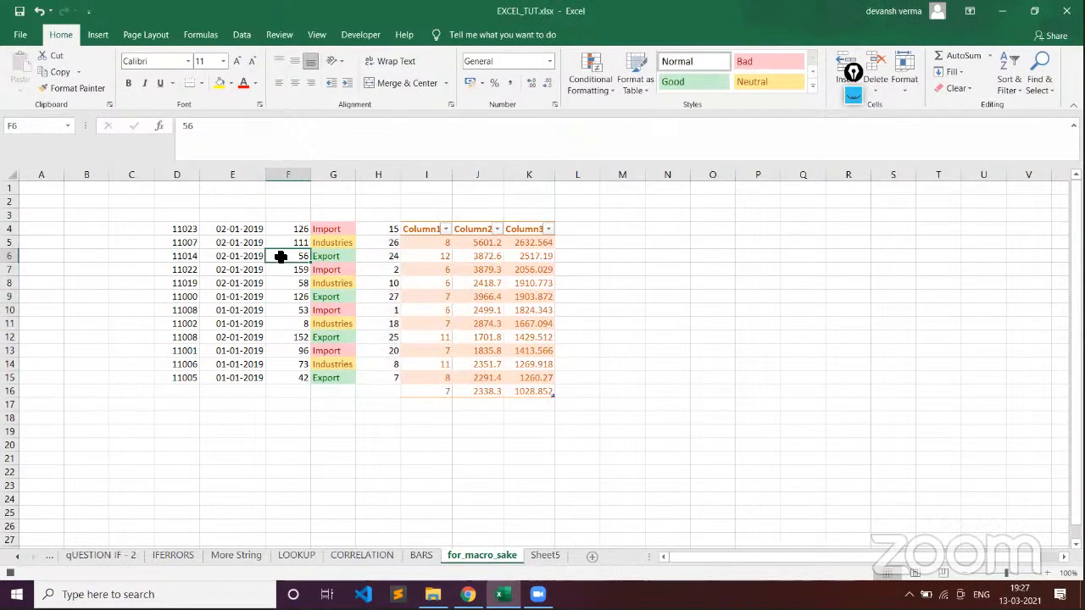
pyautogui.click(356, 38)
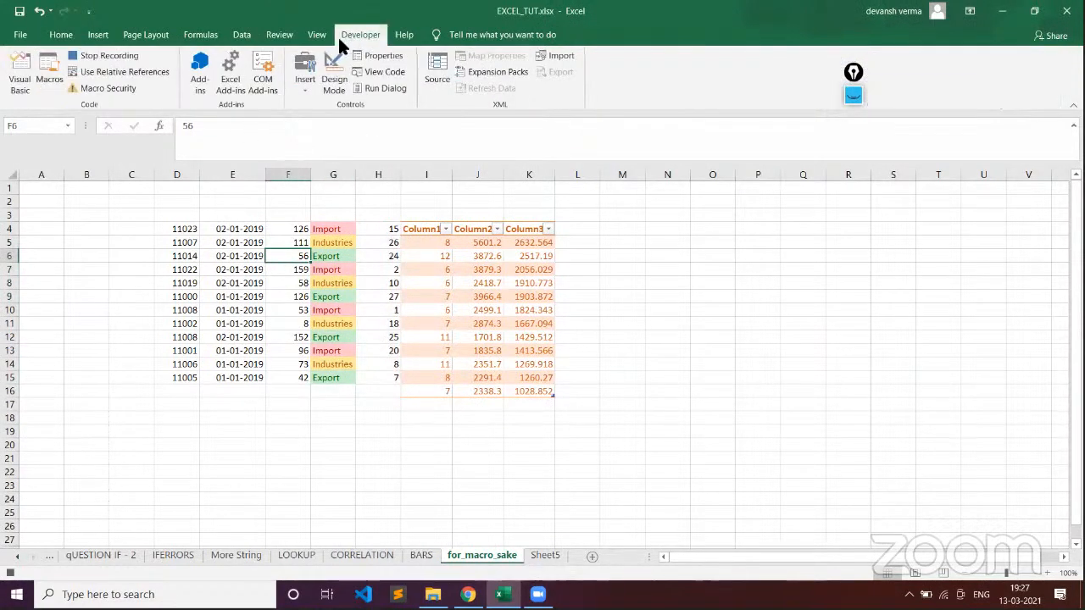
pyautogui.click(83, 56)
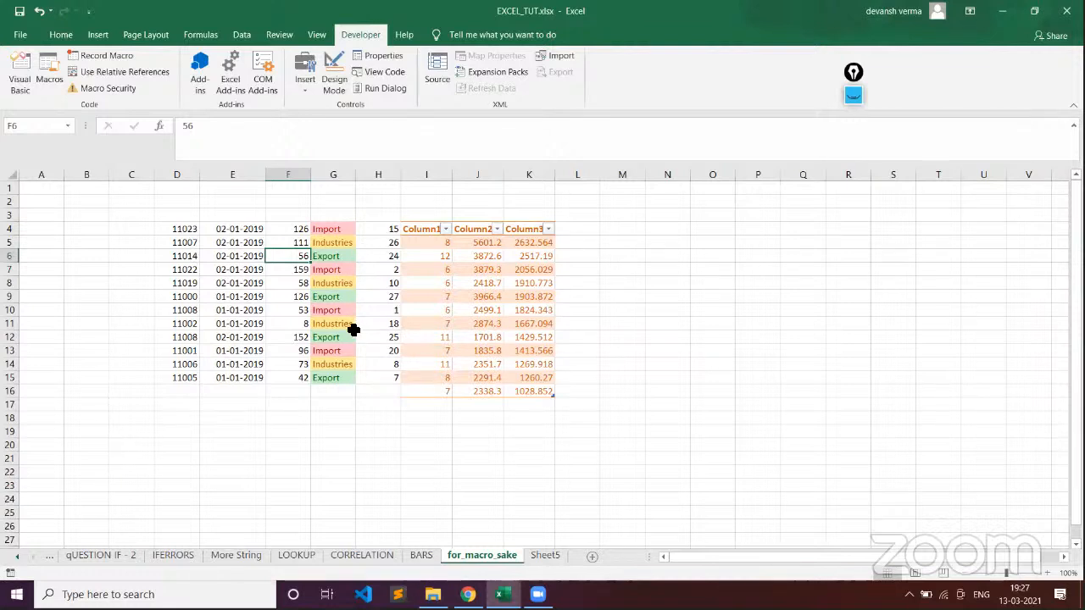
# - Draw a Form Control button over about N3:P7 on the for_macro_sake sheet
pyautogui.click(239, 270)
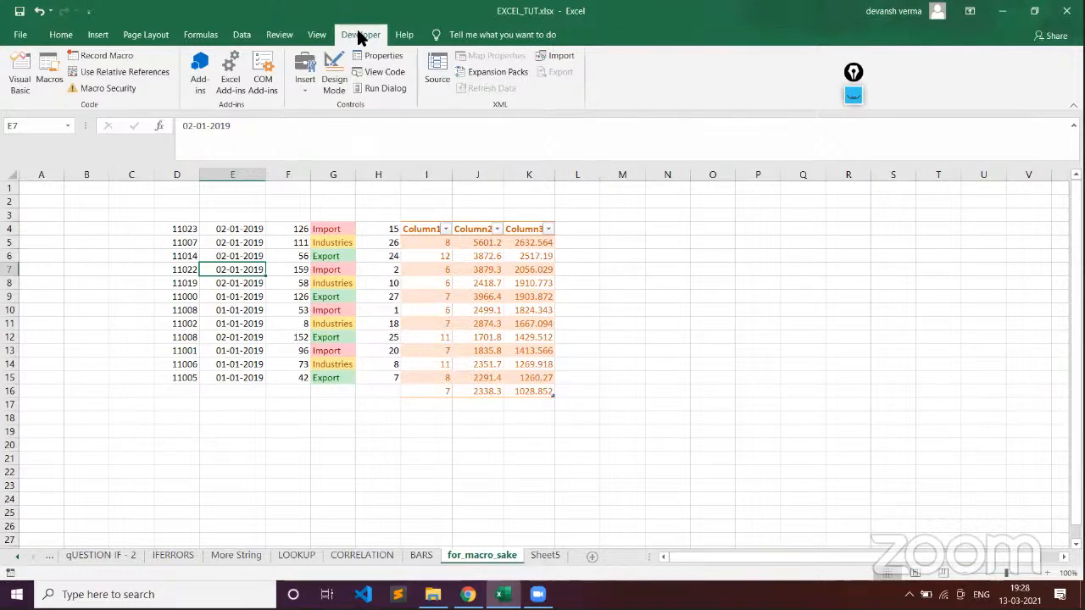
pyautogui.click(306, 78)
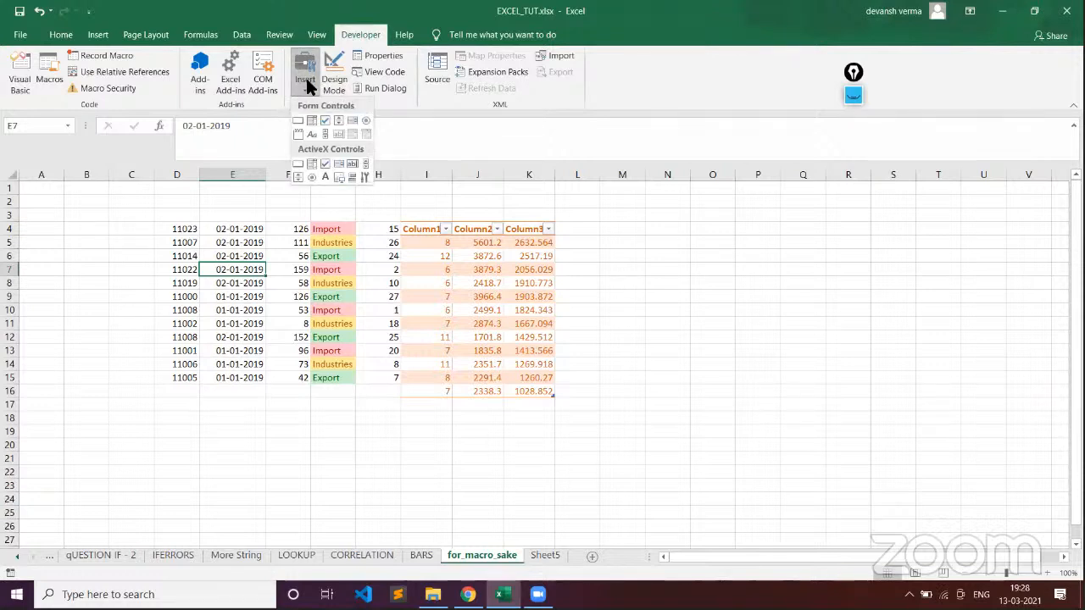
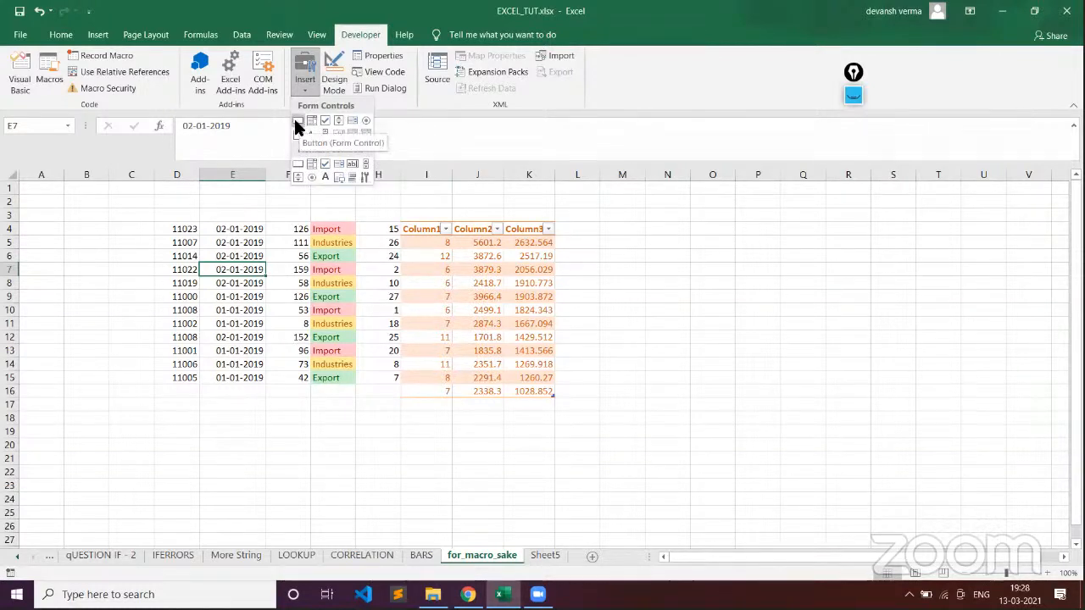
pyautogui.click(298, 124)
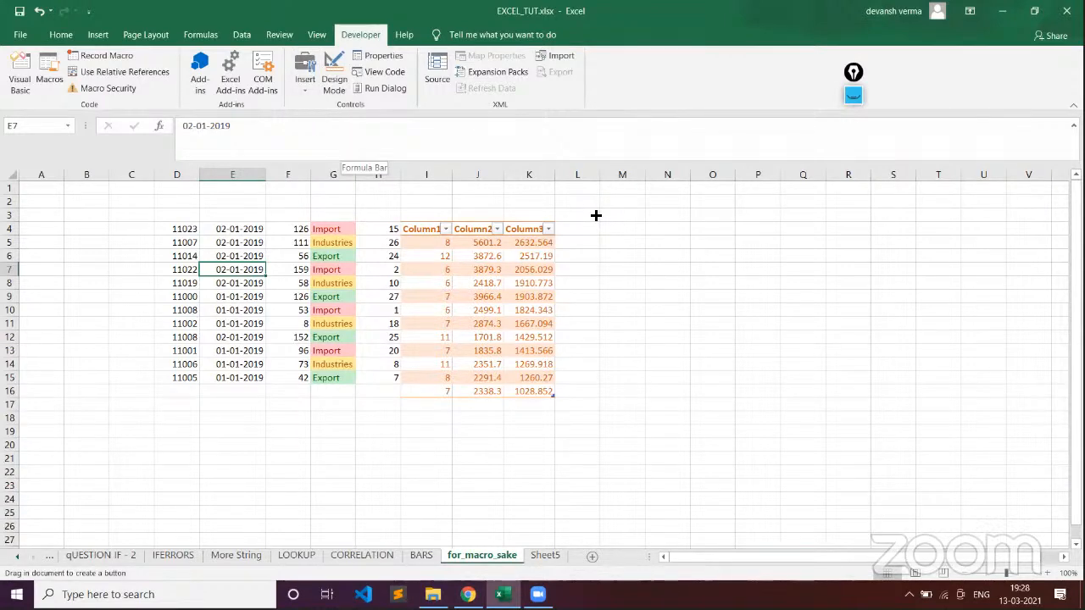
pyautogui.moveTo(647, 215); pyautogui.dragTo(765, 278)
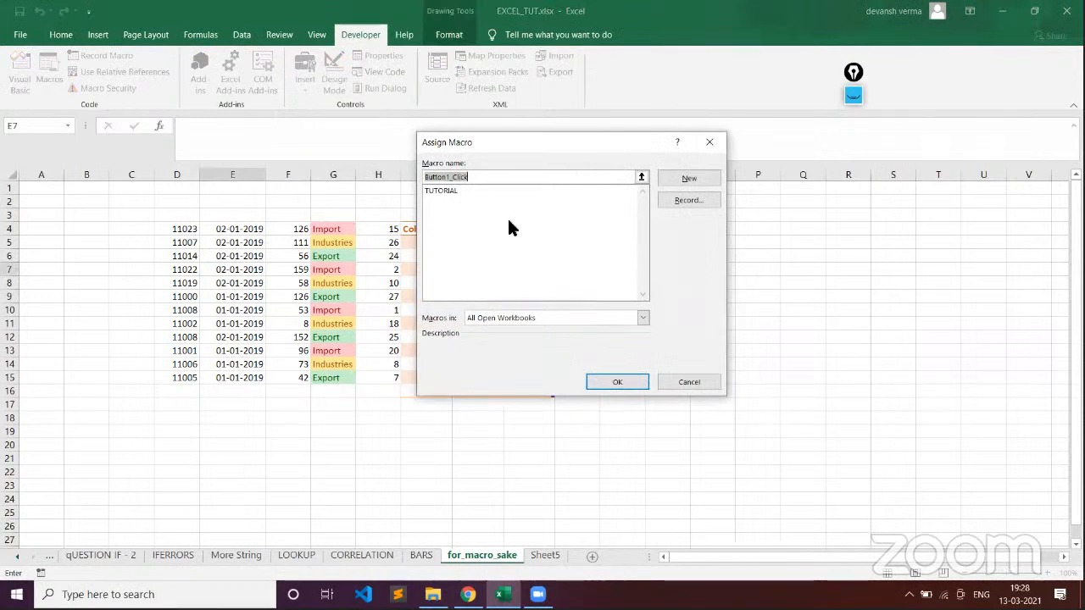
# - Assign the TUTORIAL macro to the new button, leaving the macro source at All Open Workbooks
pyautogui.moveTo(472, 179); pyautogui.dragTo(414, 179)
pyautogui.write('MA')
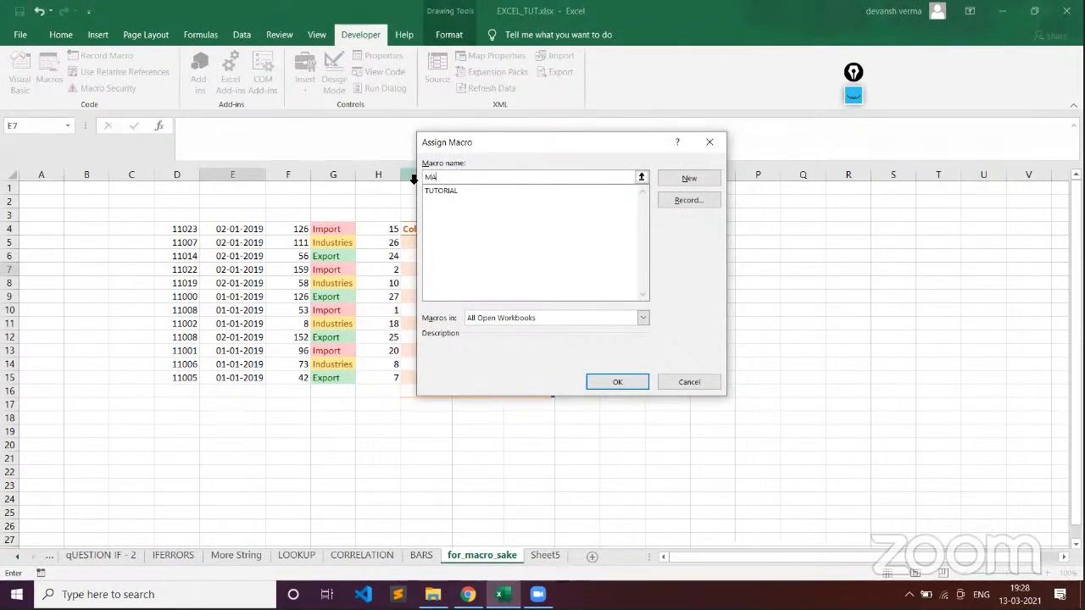
pyautogui.write('CRO')
pyautogui.write('_1')
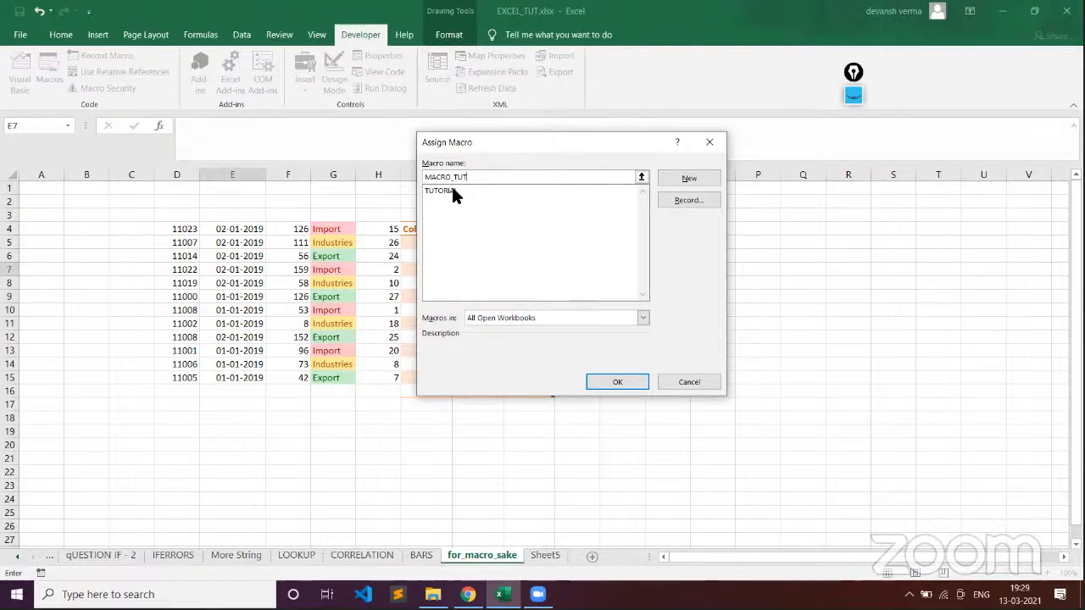
pyautogui.click(452, 190)
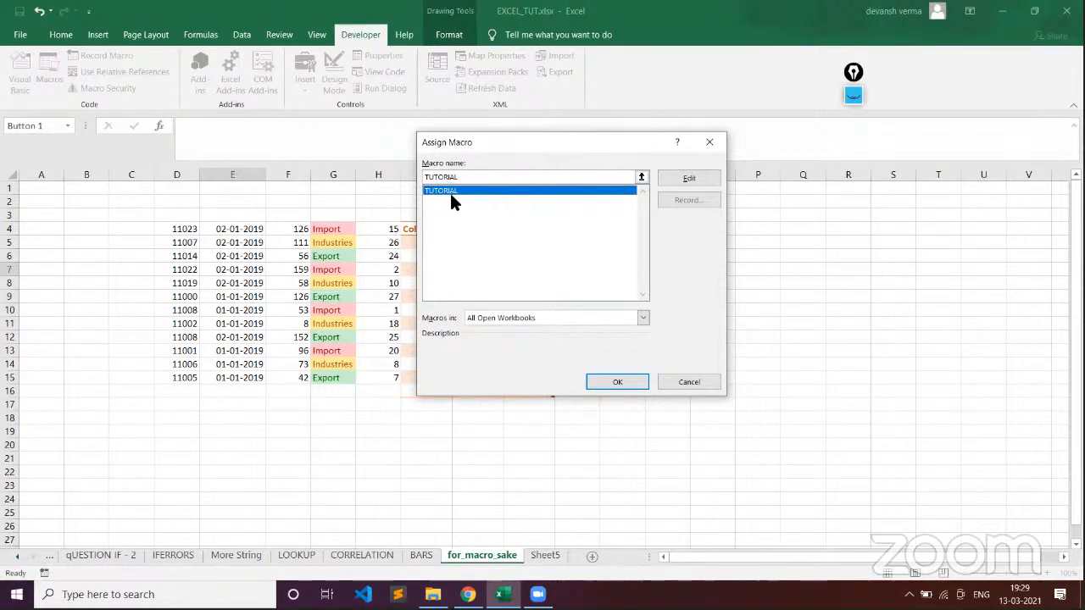
pyautogui.click(617, 382)
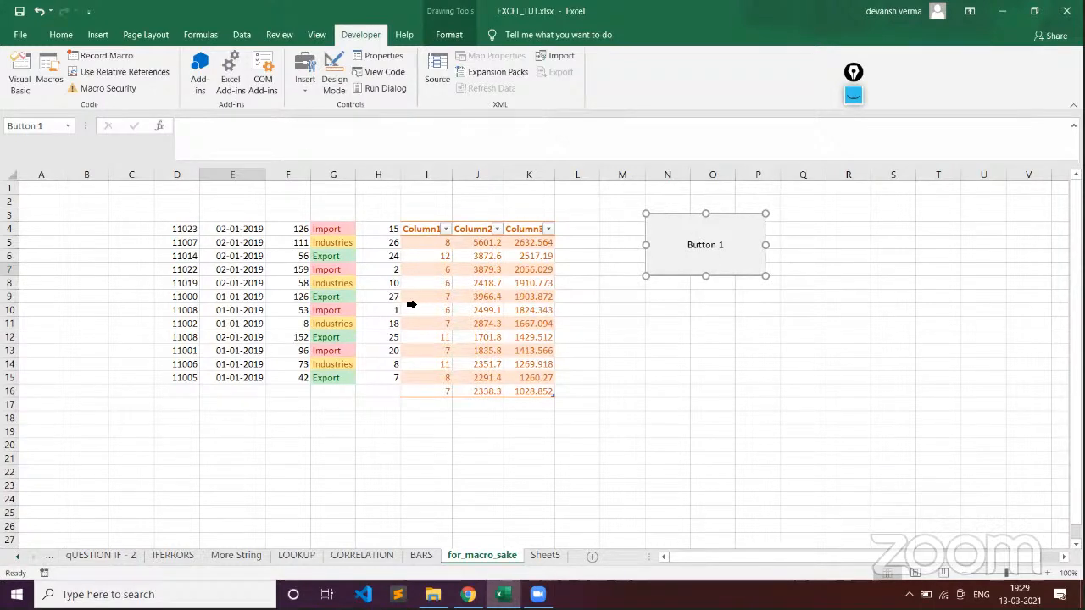
# - Replace the new button's label with RUN_MACRO and deselect the button
pyautogui.click(724, 245)
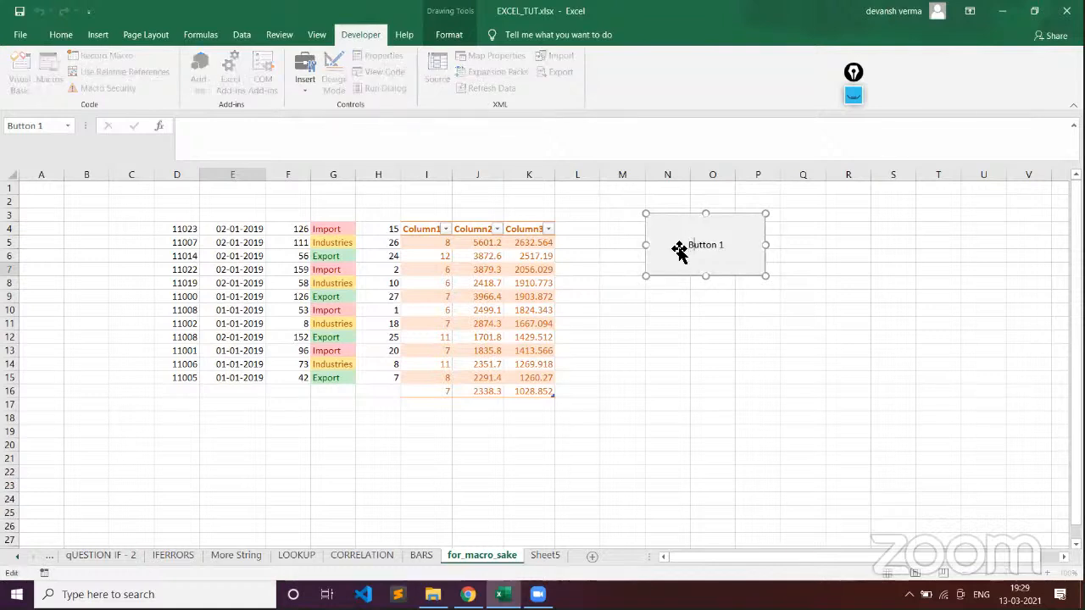
pyautogui.press('BackSpace')
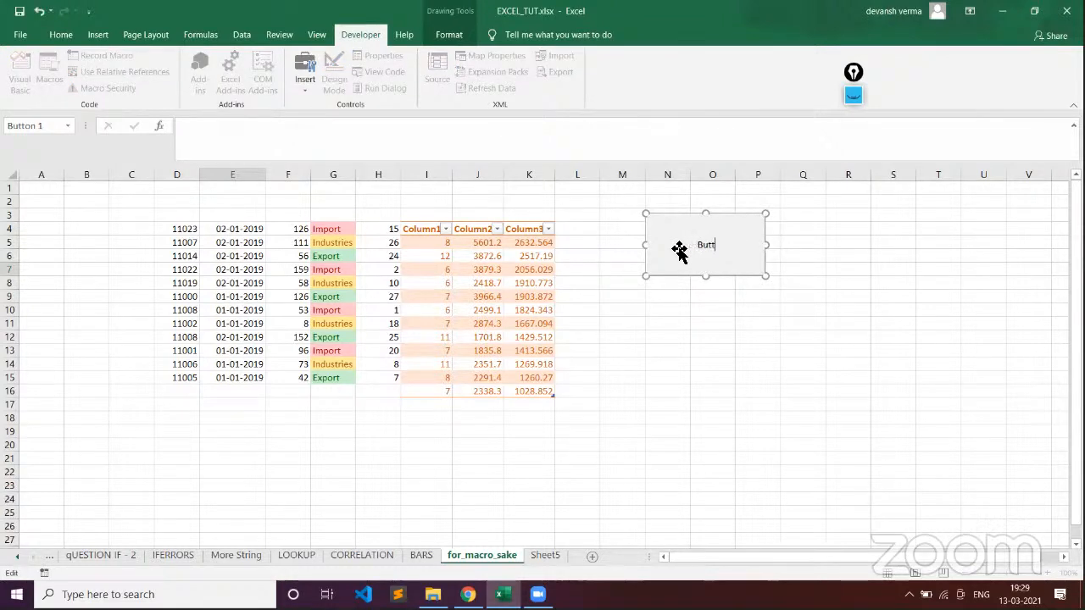
pyautogui.press('BackSpace')
pyautogui.press('BackSpace')
pyautogui.press('BackSpace')
pyautogui.press('BackSpace')
pyautogui.write('RUN_MACRO')
pyautogui.press('Return')
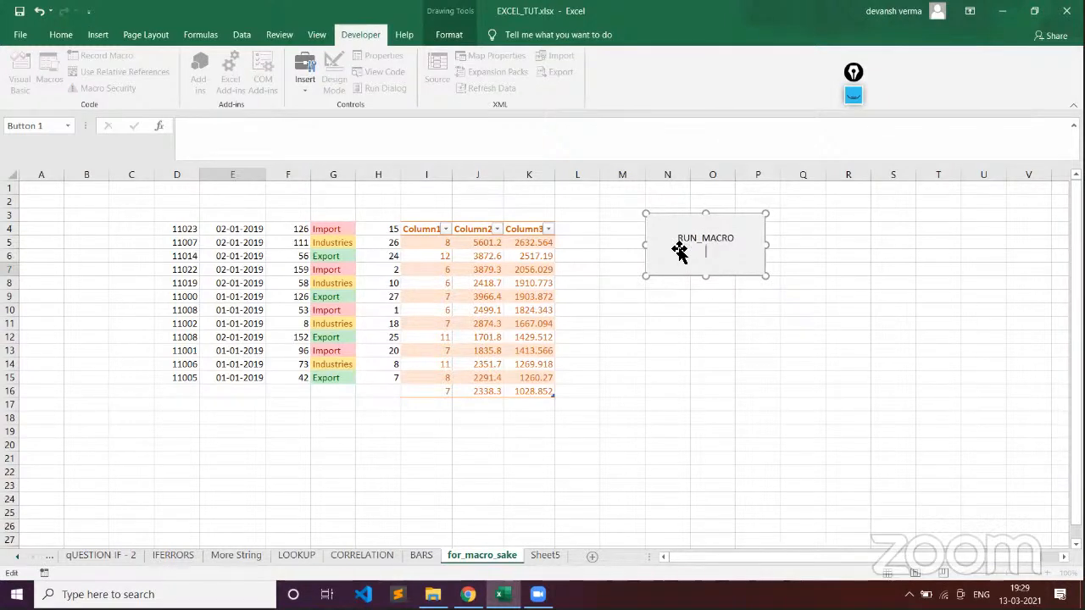
pyautogui.press('Escape')
pyautogui.click(815, 322)
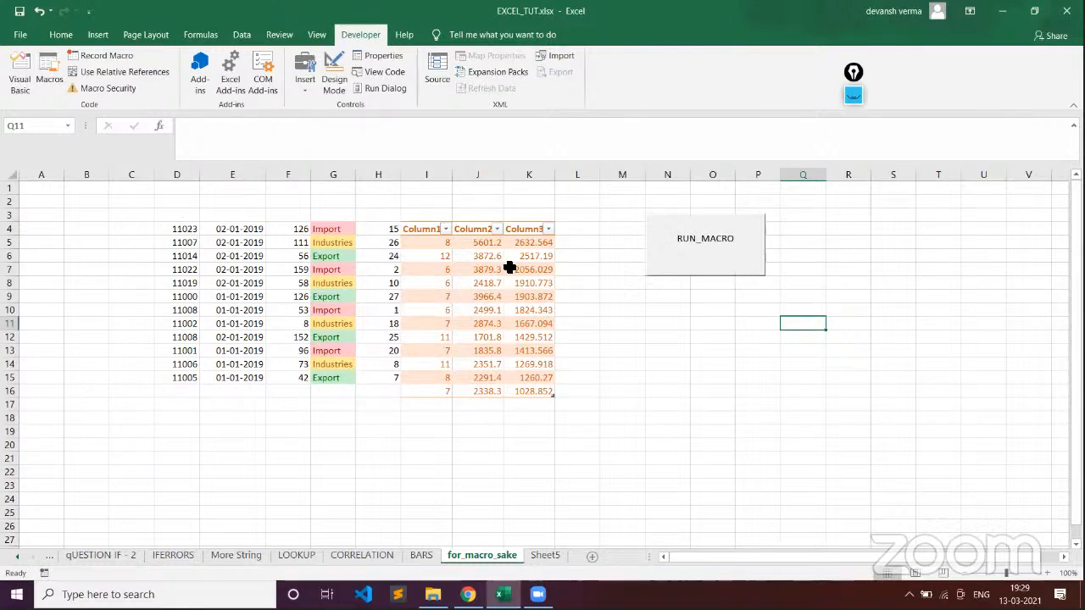
# - Clear the contents of the data range D4:K16, including the orange table
pyautogui.moveTo(187, 228); pyautogui.dragTo(532, 394)
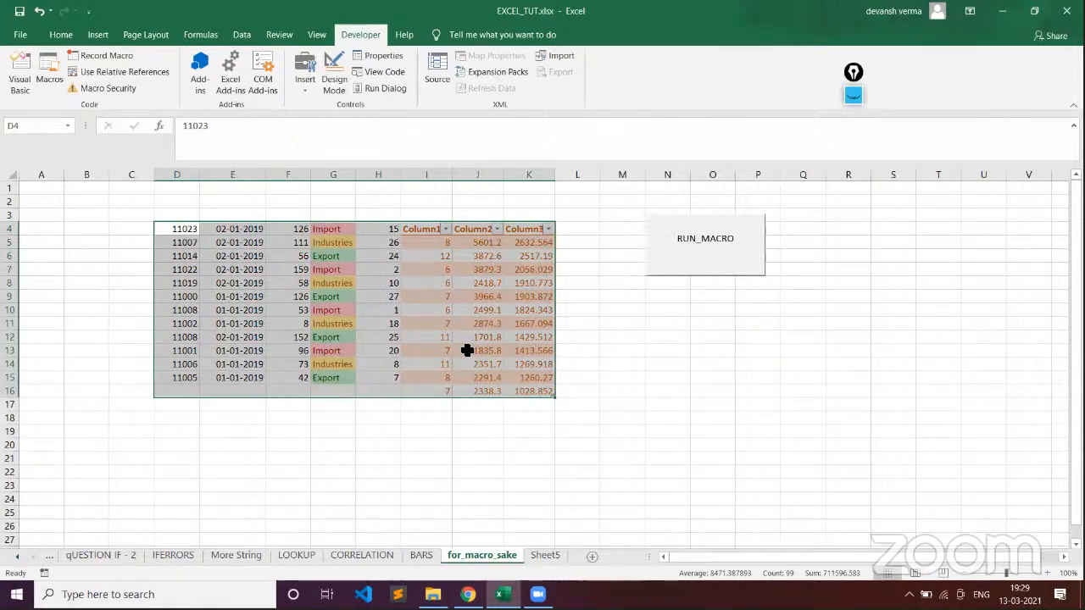
pyautogui.press('Delete')
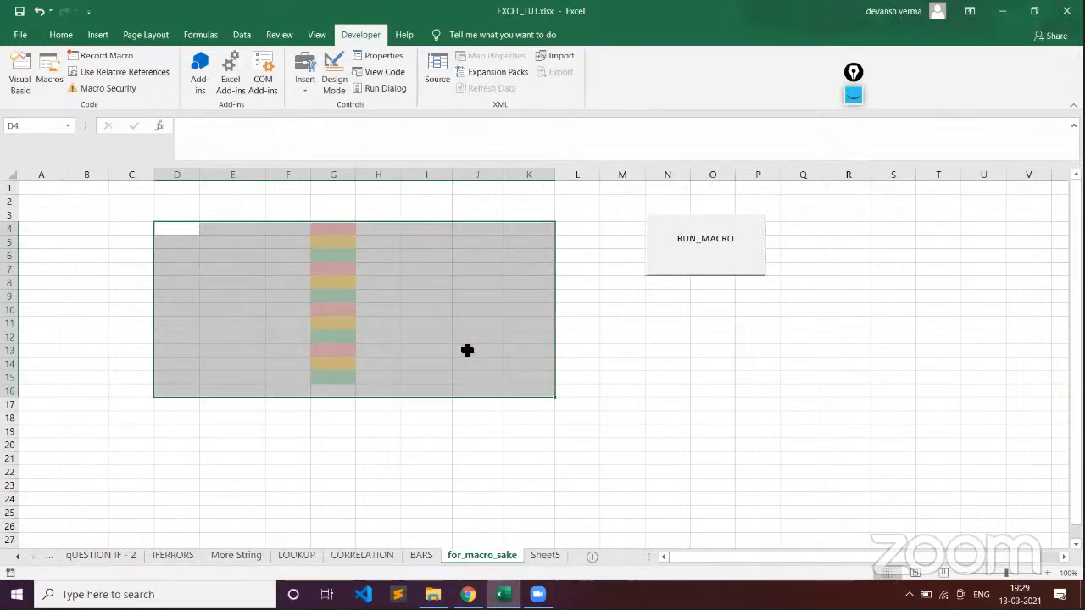
pyautogui.click(412, 296)
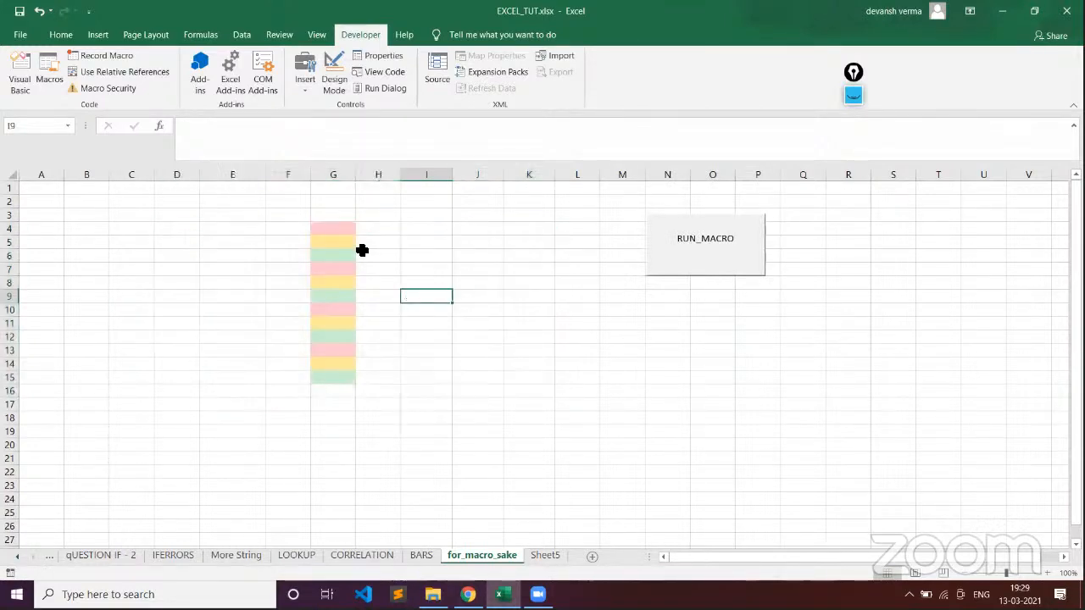
# - Delete the entire column G that holds the leftover red, yellow and green cell styles
pyautogui.moveTo(342, 224); pyautogui.dragTo(345, 372)
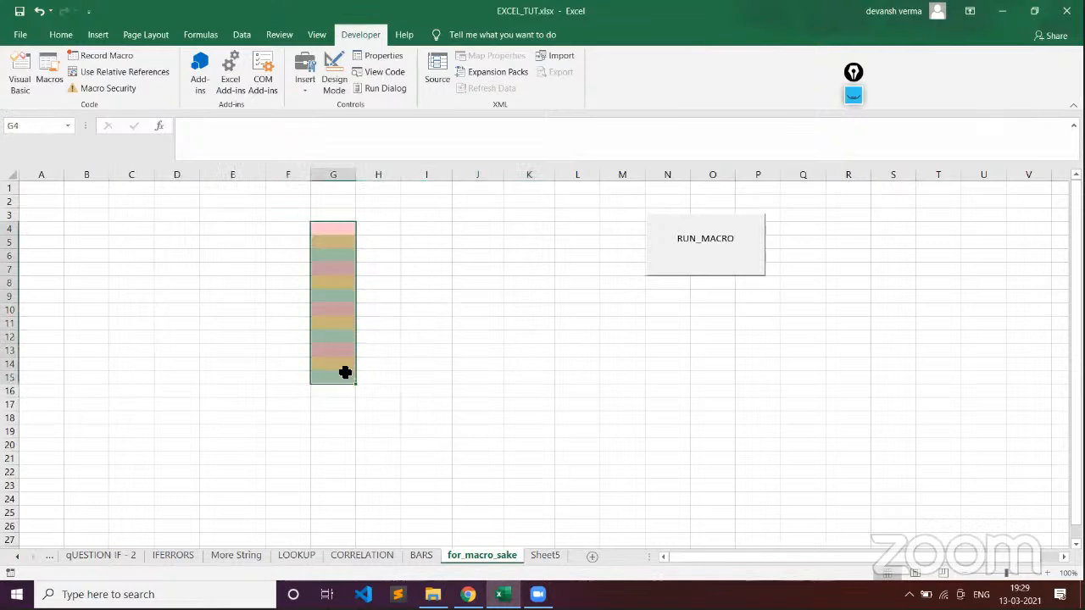
pyautogui.rightClick(341, 260)
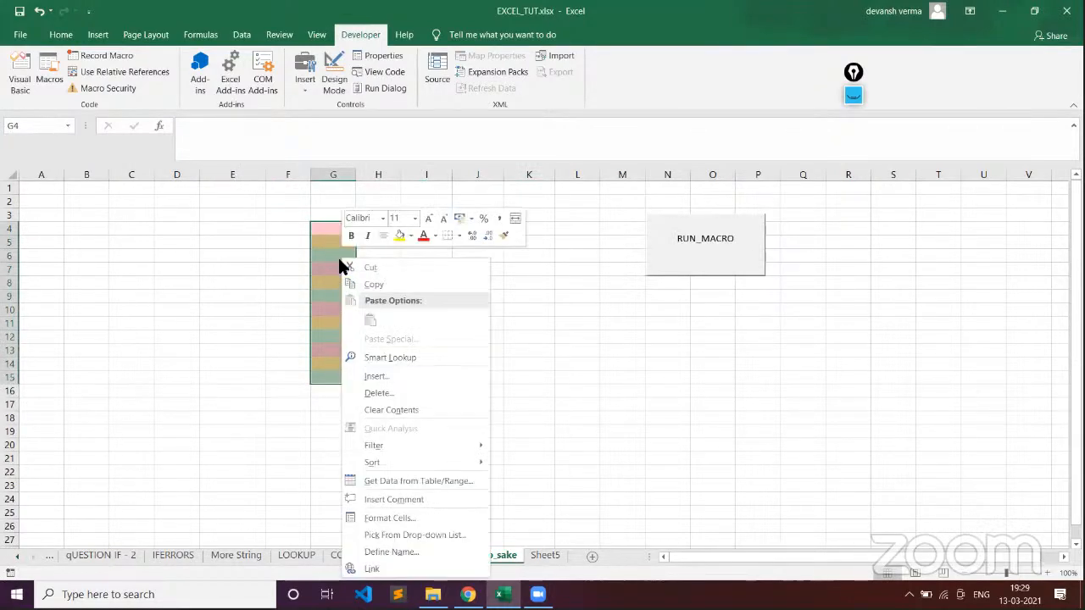
pyautogui.click(381, 393)
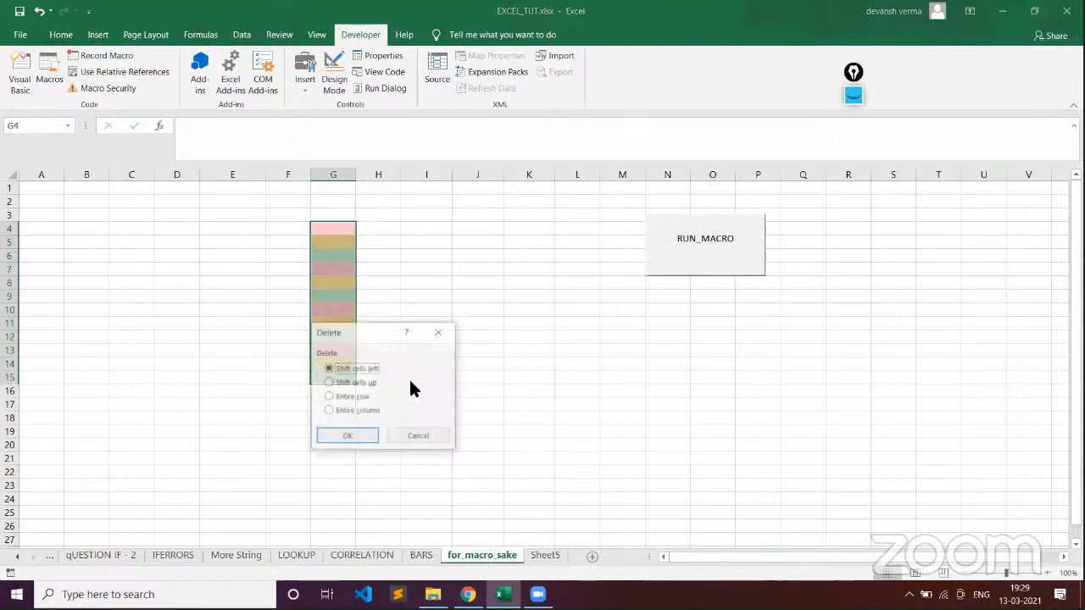
pyautogui.click(343, 411)
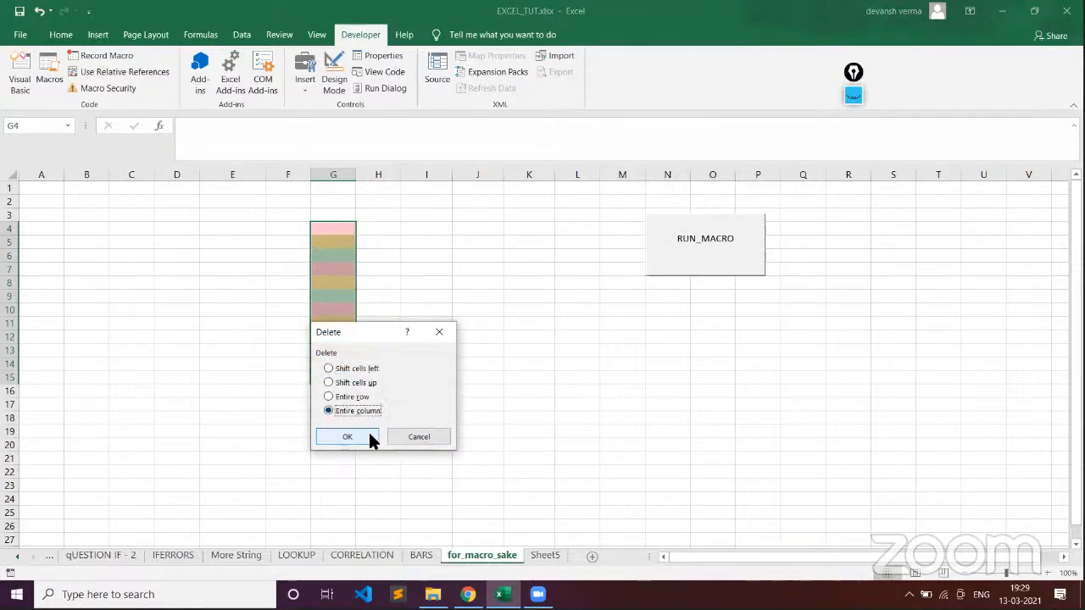
pyautogui.click(366, 437)
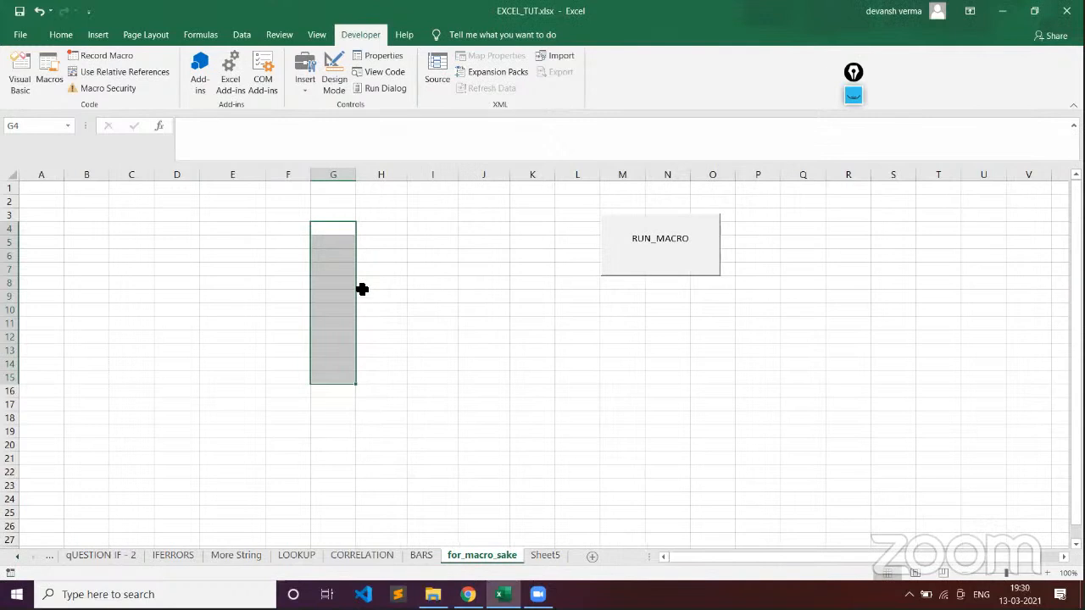
pyautogui.click(417, 271)
pyautogui.click(370, 239)
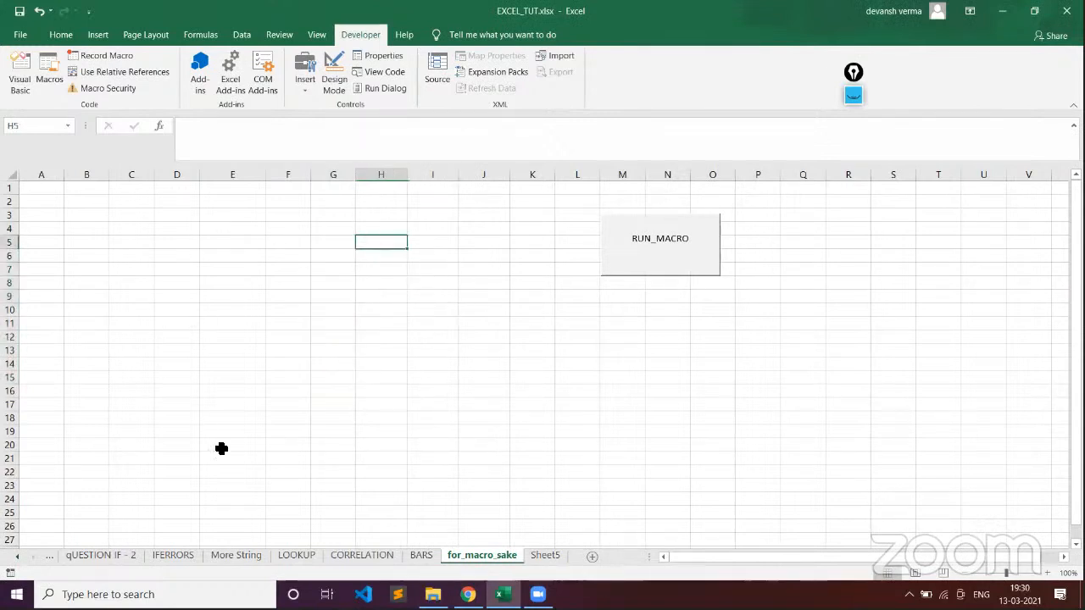
# - Copy the order table's data rows A2:I26 from Sheet3, without the header row
pyautogui.scroll(3, 121, 560)
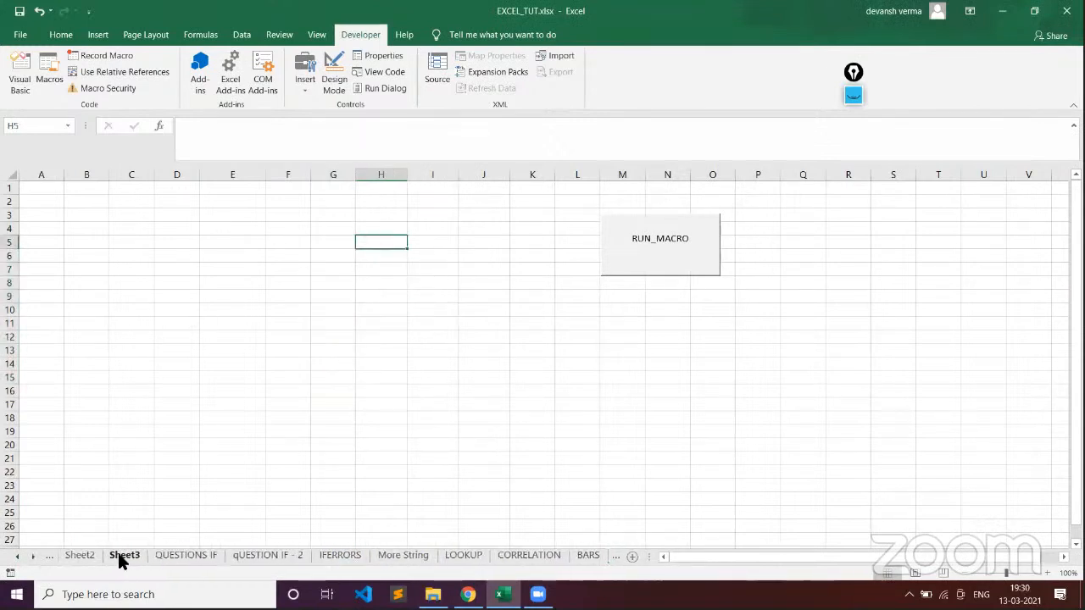
pyautogui.click(124, 558)
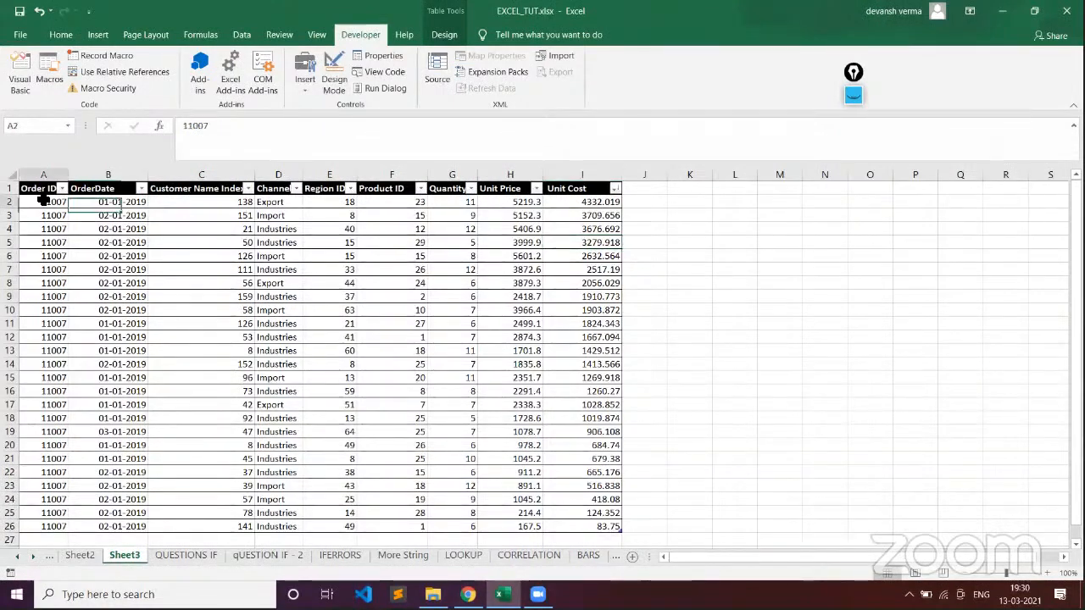
pyautogui.moveTo(21, 195); pyautogui.dragTo(580, 530)
pyautogui.hotkey('ctrl', 'c')
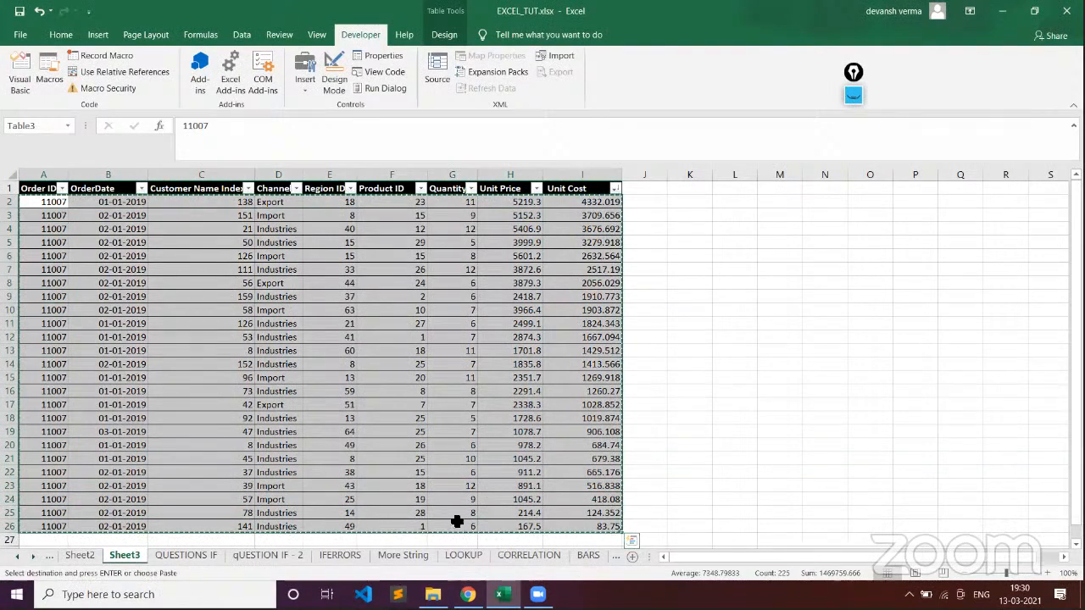
# - Paste the copied order data into for_macro_sake starting at C3, and widen column D so its dates fit
pyautogui.click(617, 555)
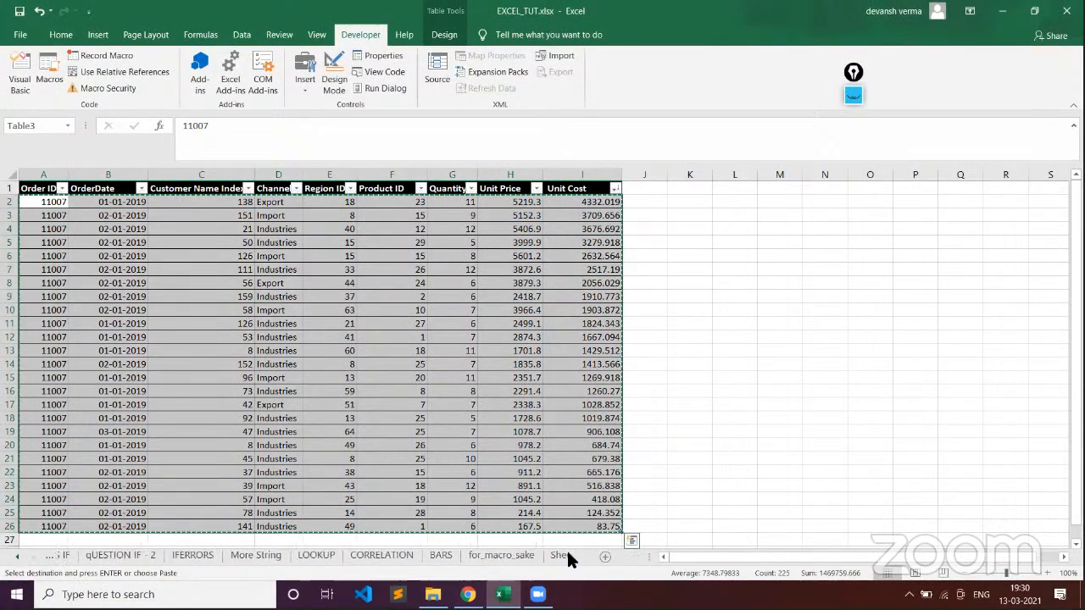
pyautogui.click(566, 555)
pyautogui.click(489, 555)
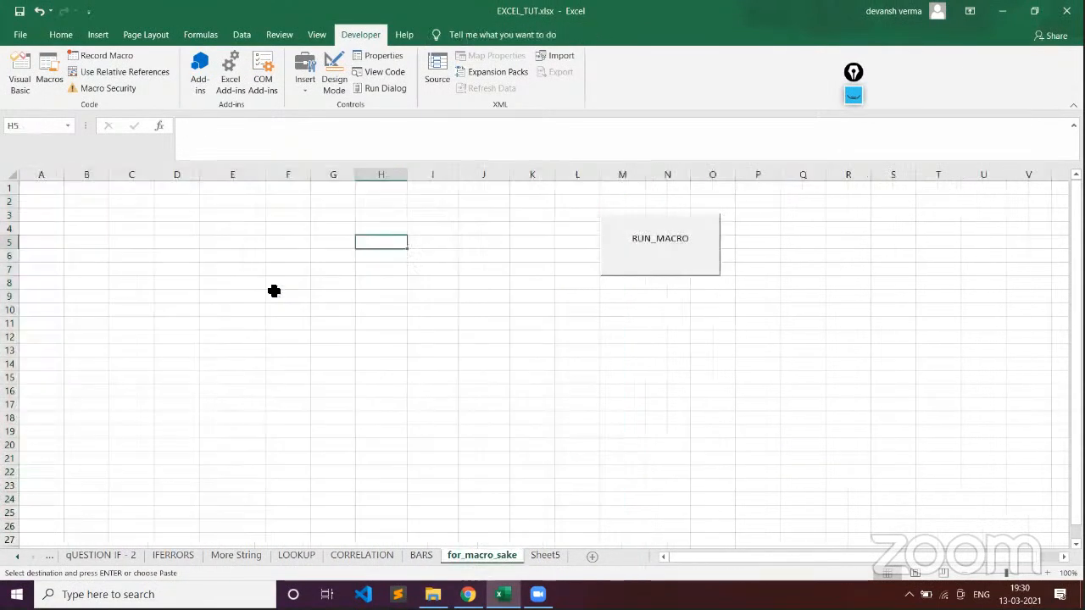
pyautogui.moveTo(133, 219); pyautogui.dragTo(569, 467)
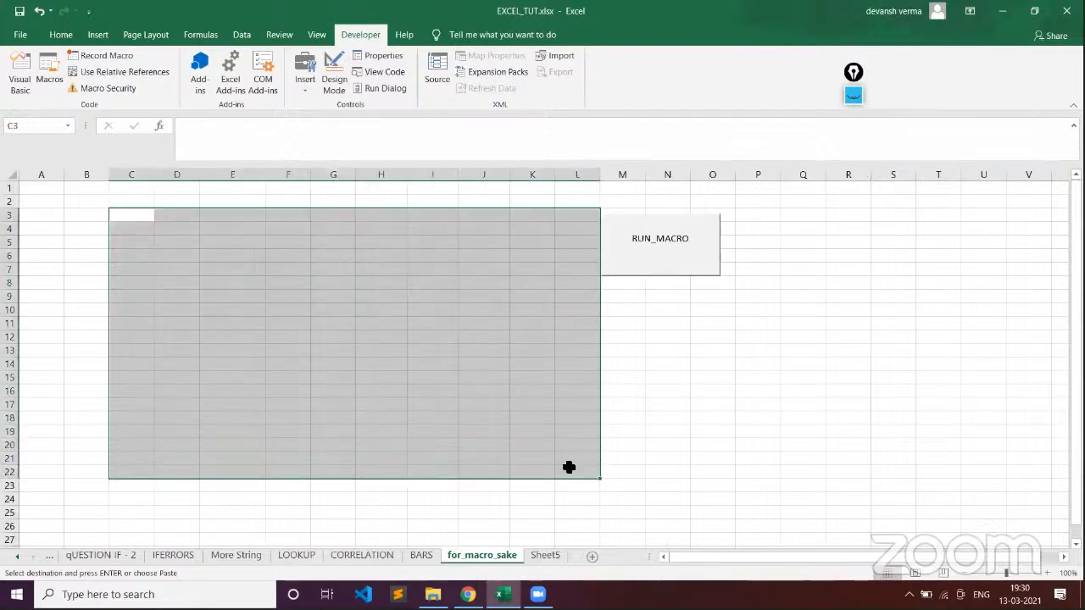
pyautogui.hotkey('ctrl', 'v')
pyautogui.click(588, 392)
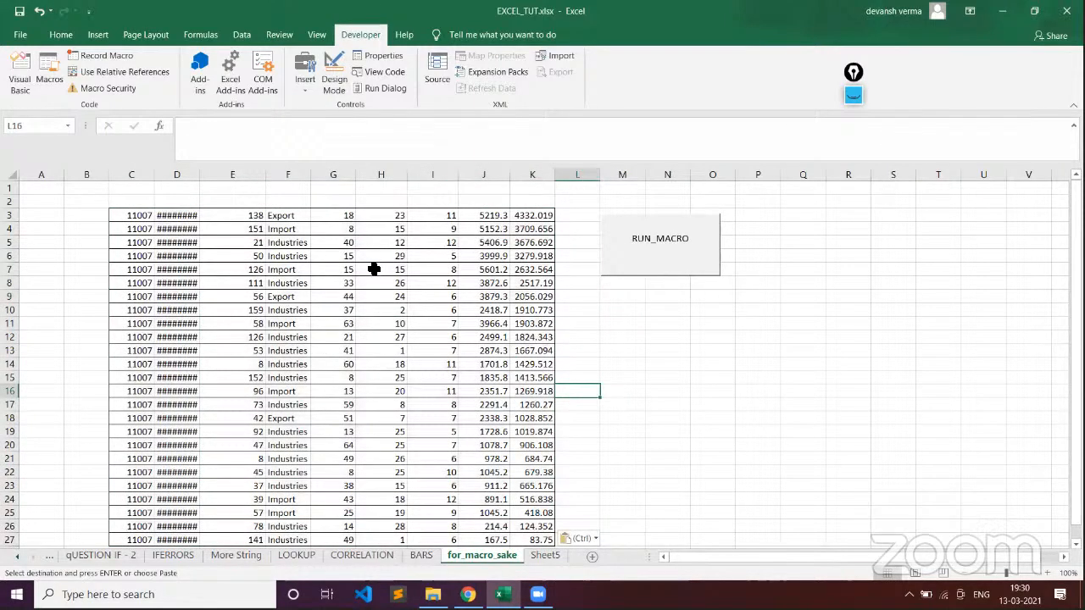
pyautogui.moveTo(200, 175); pyautogui.dragTo(220, 176)
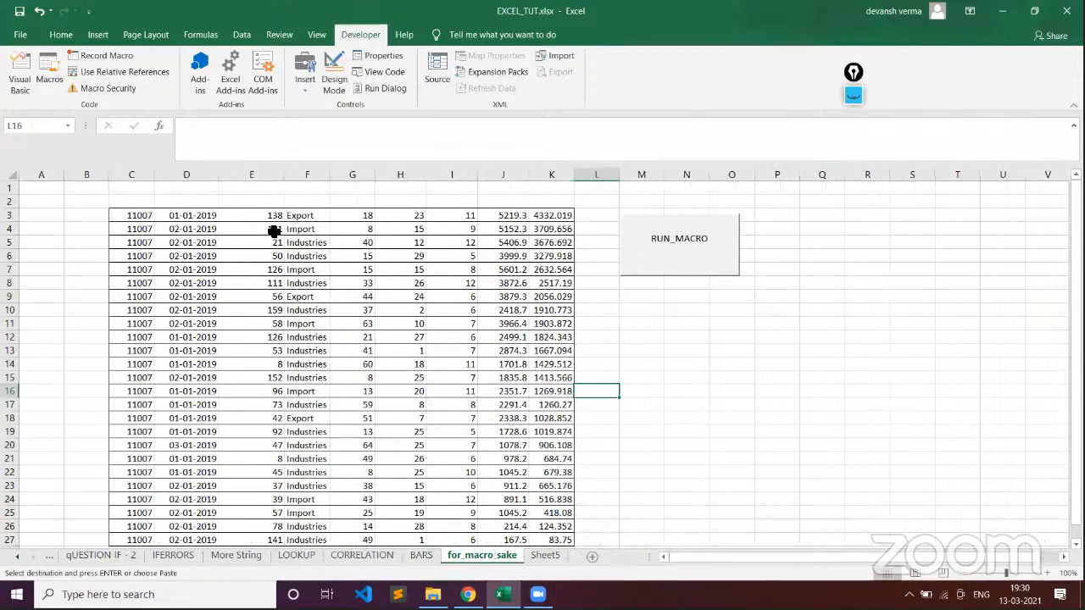
# - Run the TUTORIAL macro on the pasted data with the RUN_MACRO button
pyautogui.click(693, 263)
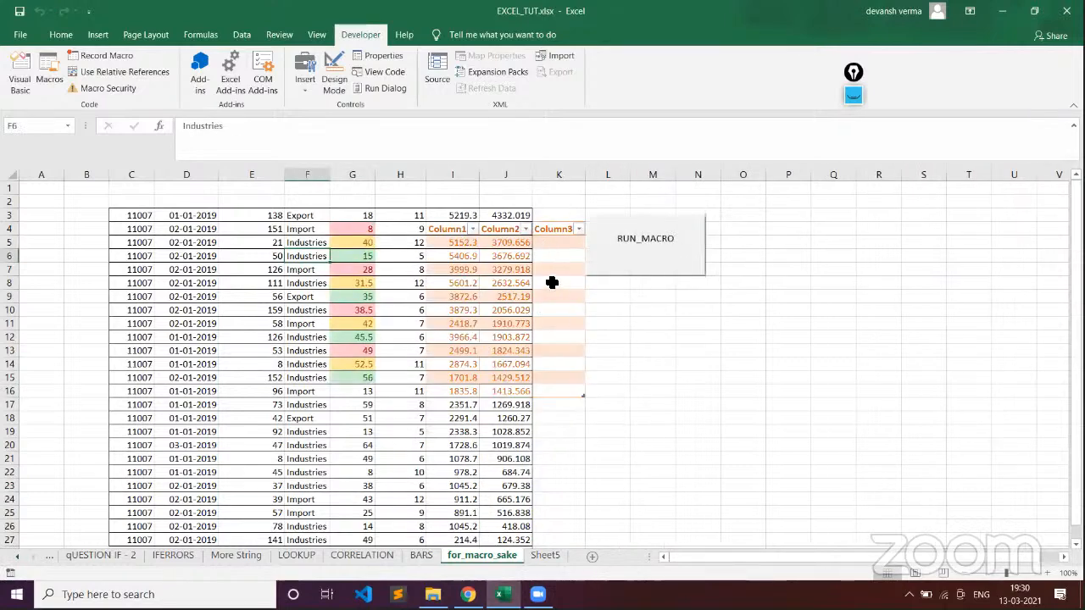
pyautogui.click(615, 297)
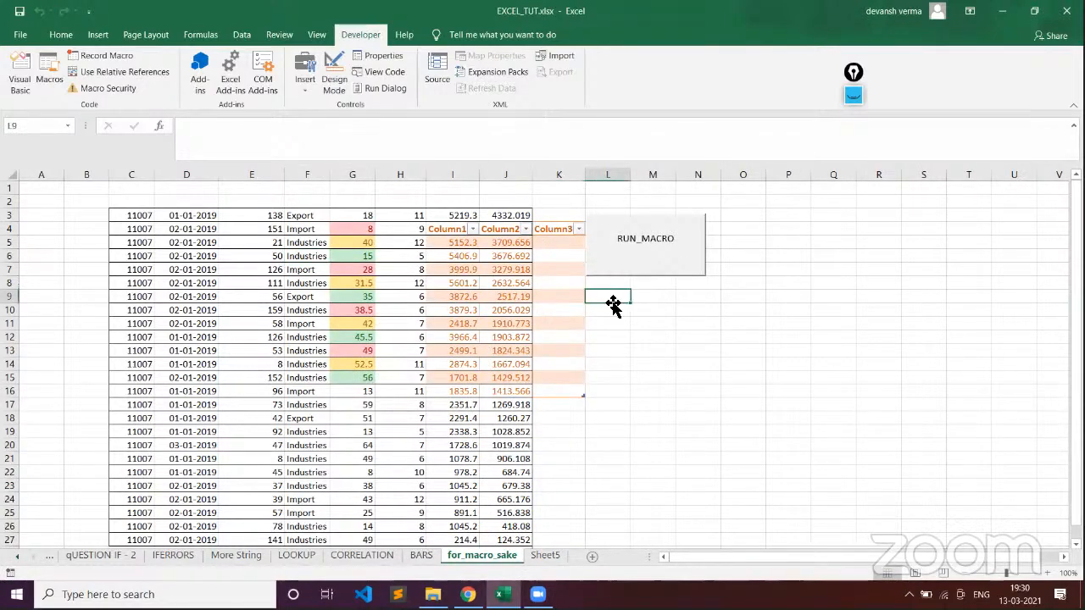
# - Try to run the macro a second time with the RUN_MACRO button and end the run
pyautogui.click(664, 268)
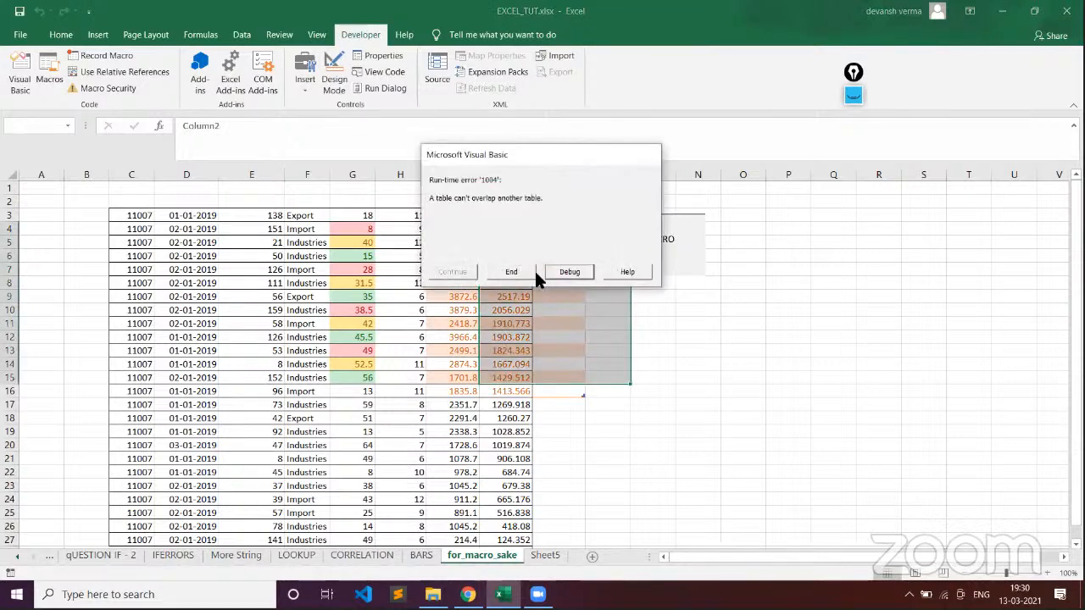
pyautogui.click(513, 272)
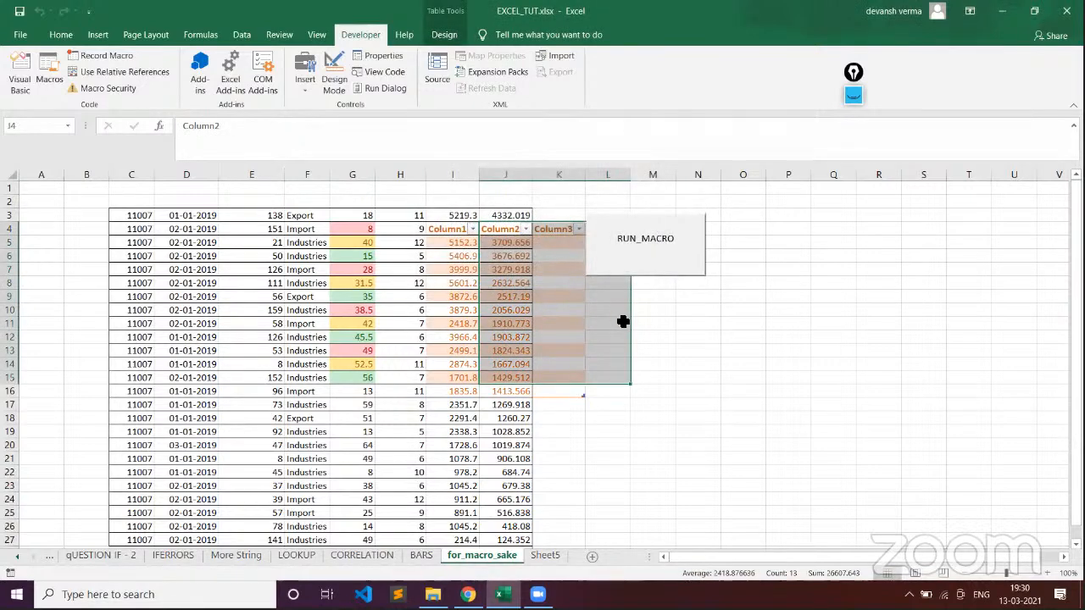
pyautogui.click(619, 312)
pyautogui.click(548, 311)
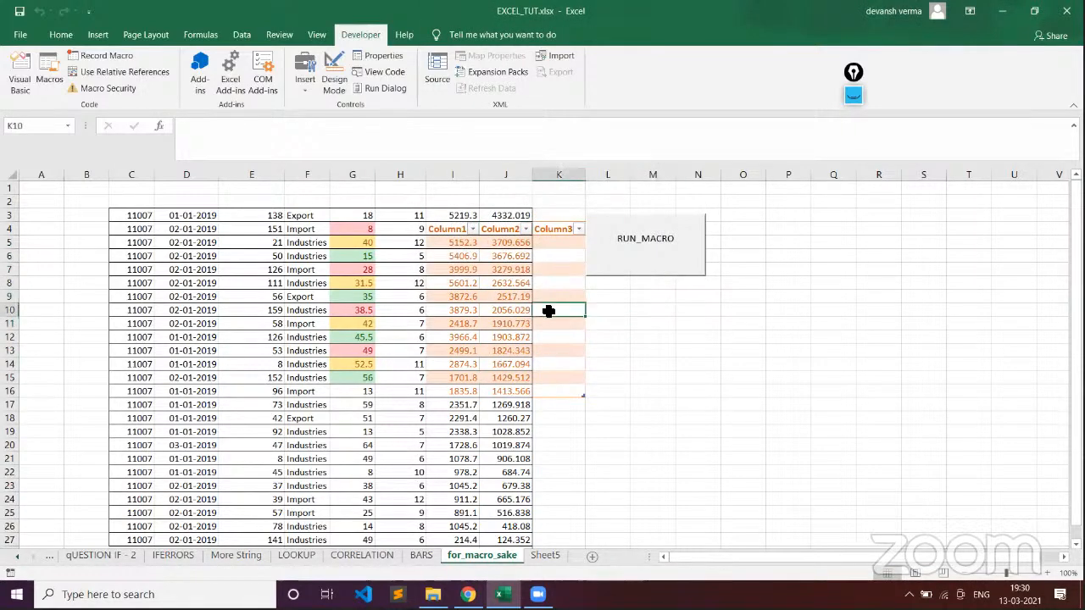
pyautogui.click(483, 309)
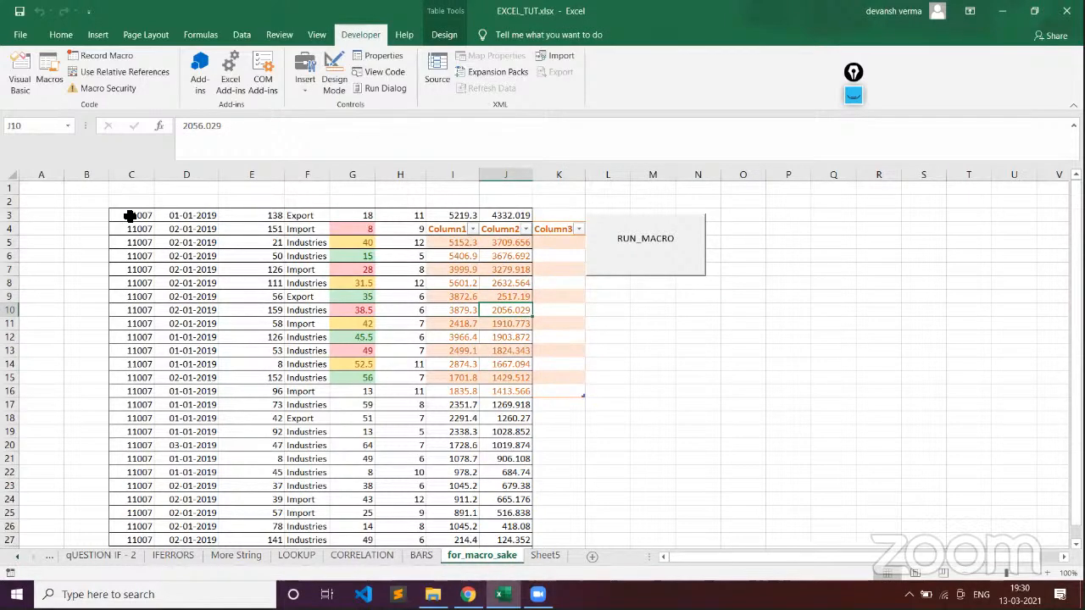
# - Clear the pasted order data from columns C to J of for_macro_sake, starting at C3
pyautogui.moveTo(128, 215); pyautogui.dragTo(525, 506)
pyautogui.press('Delete')
pyautogui.scroll(1, 526, 506)
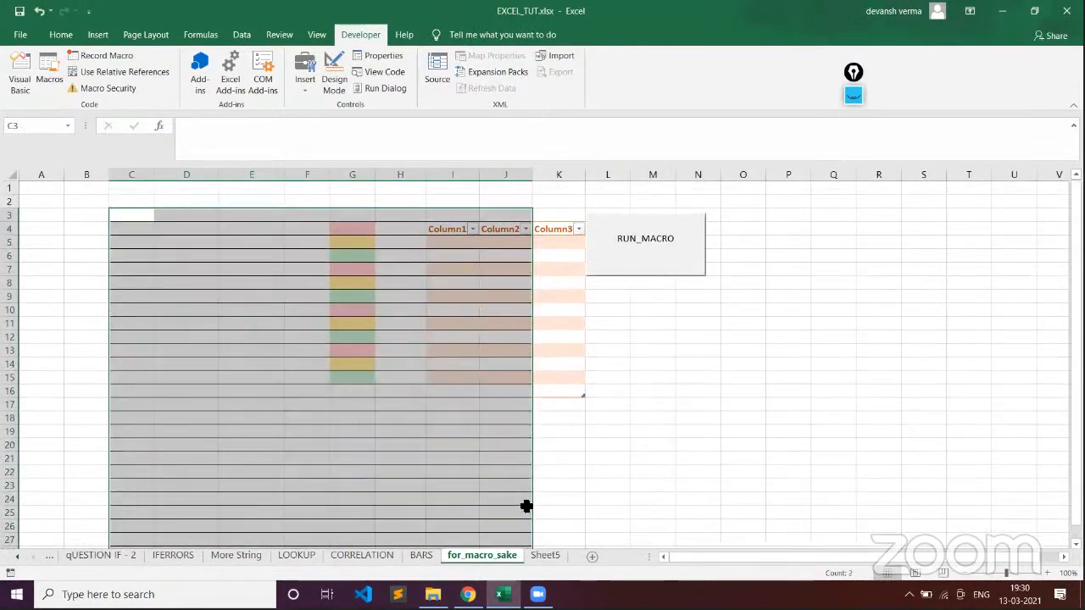
pyautogui.click(658, 419)
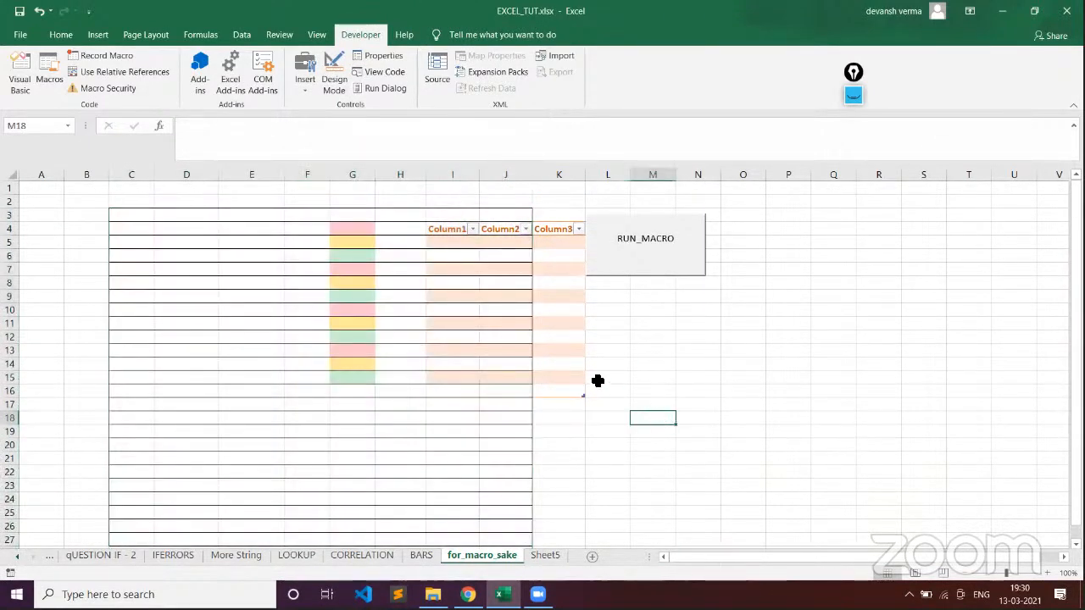
pyautogui.click(598, 379)
pyautogui.click(565, 361)
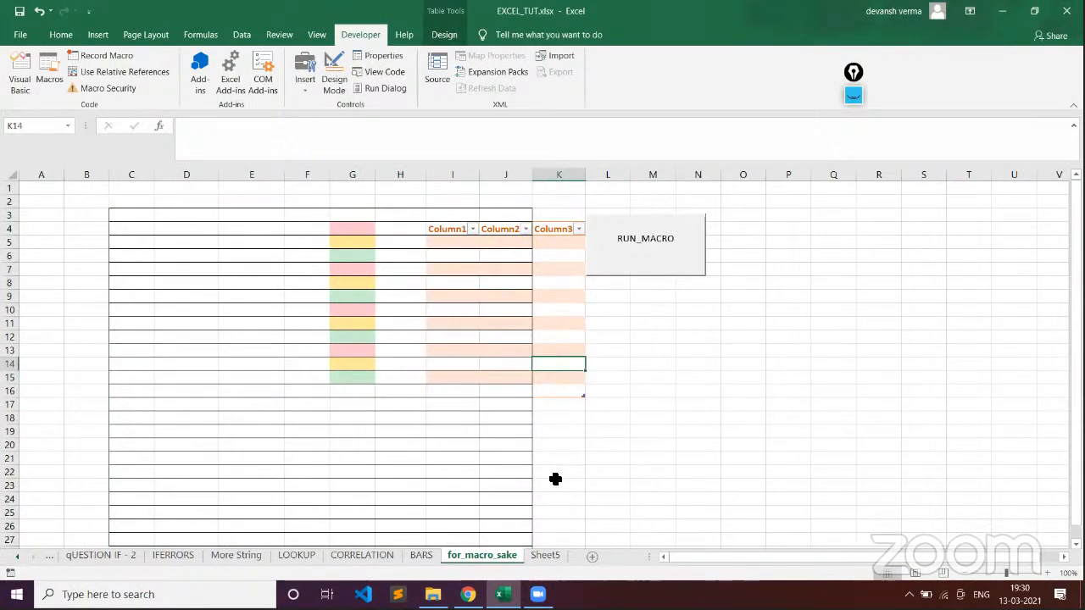
# - Clear the sample cell labels in A1:D4 on Sheet5
pyautogui.click(545, 555)
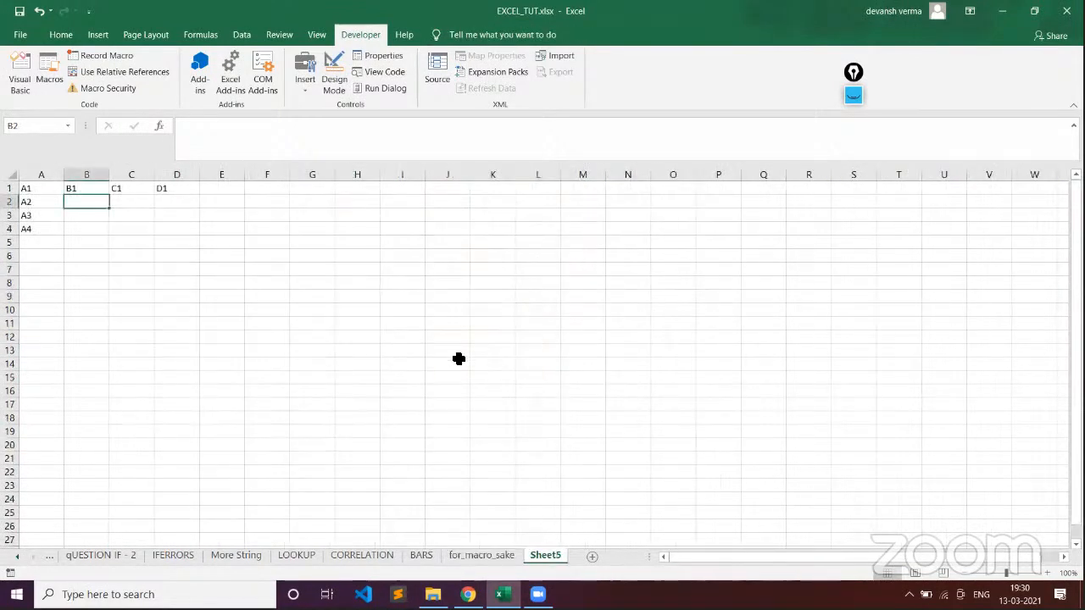
pyautogui.click(180, 231)
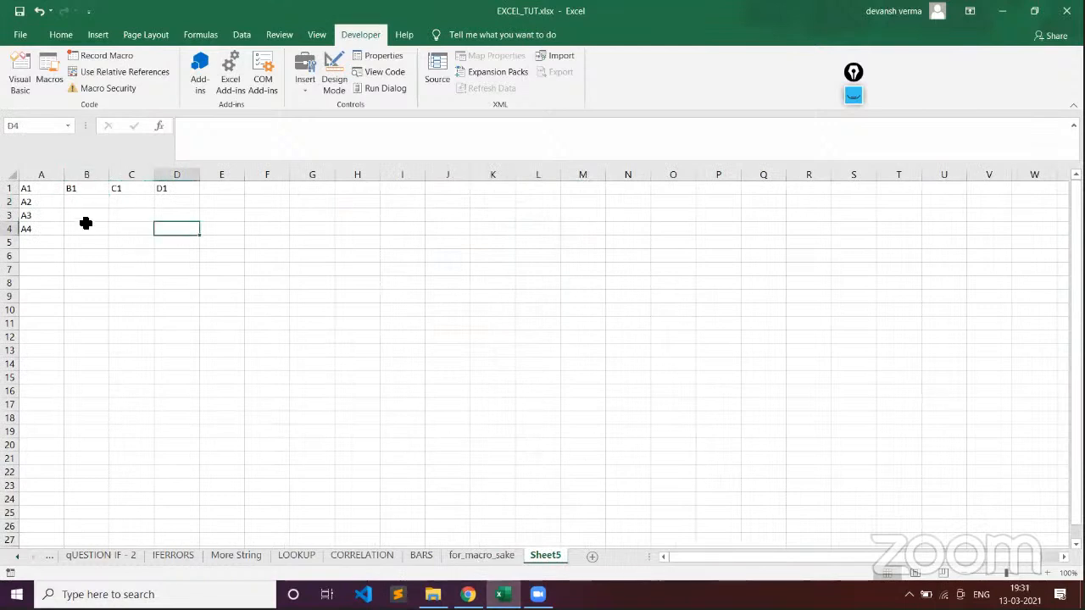
pyautogui.moveTo(85, 223); pyautogui.dragTo(31, 192)
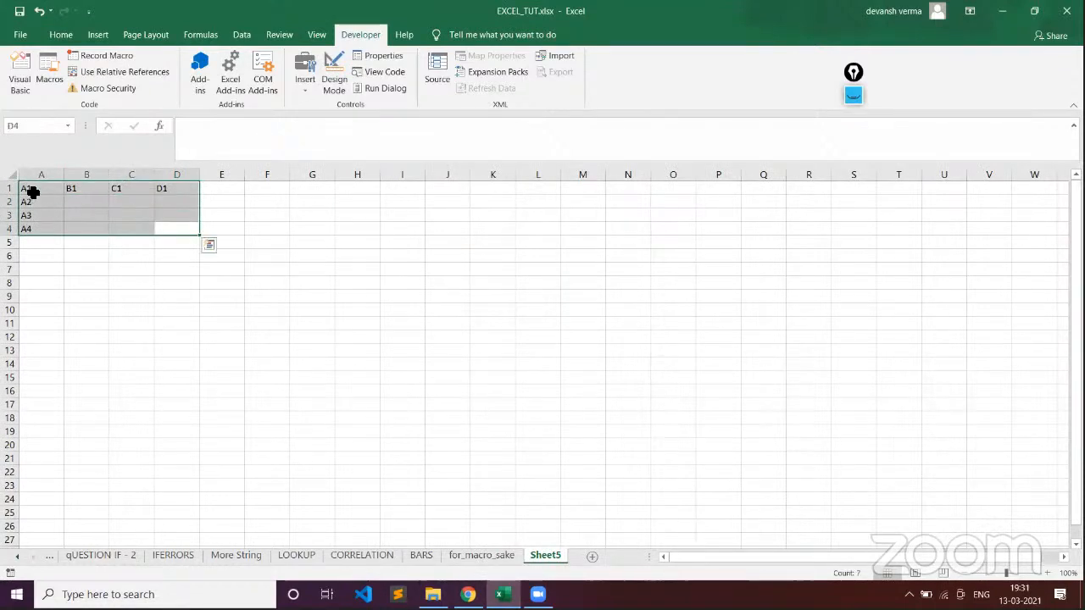
pyautogui.press('Delete')
pyautogui.click(447, 311)
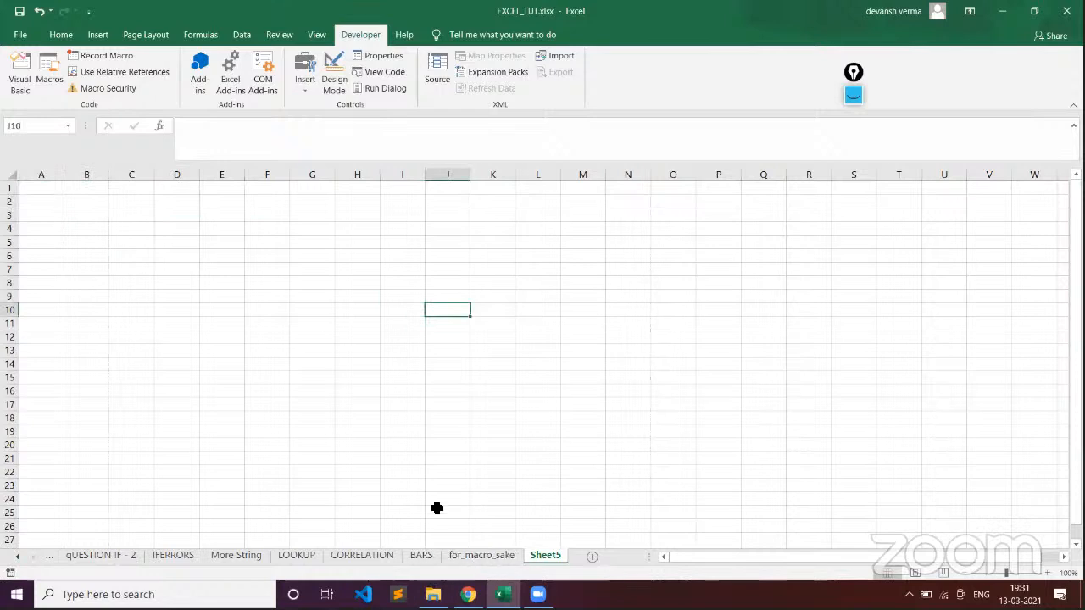
# - Copy the order table rows A4:I21 from Sheet3
pyautogui.scroll(3, 113, 563)
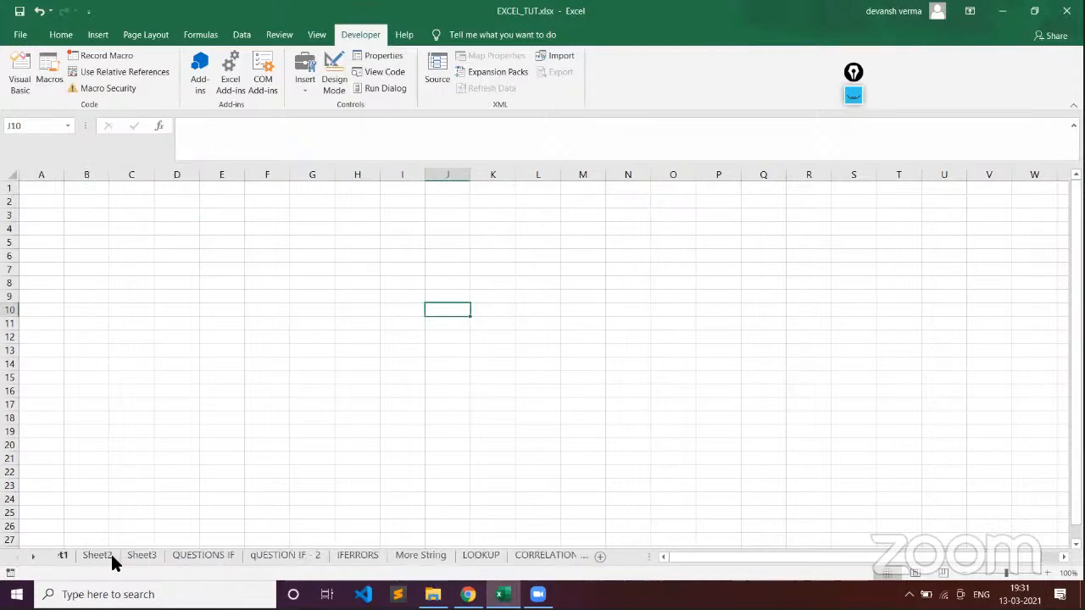
pyautogui.scroll(1, 102, 563)
pyautogui.click(201, 560)
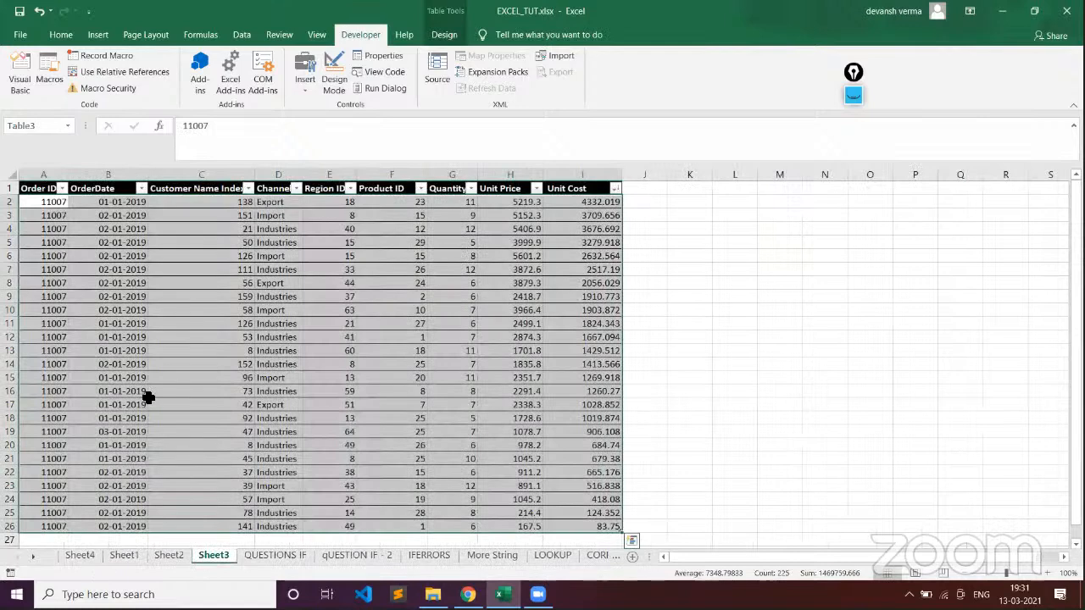
pyautogui.click(140, 378)
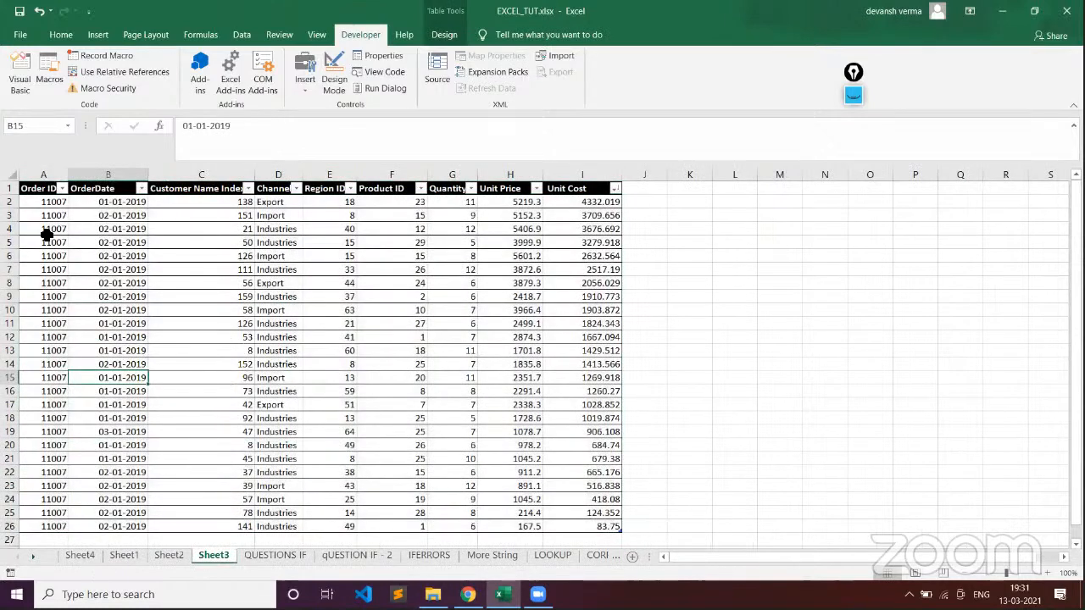
pyautogui.moveTo(47, 235); pyautogui.dragTo(590, 454)
pyautogui.hotkey('ctrl', 'c')
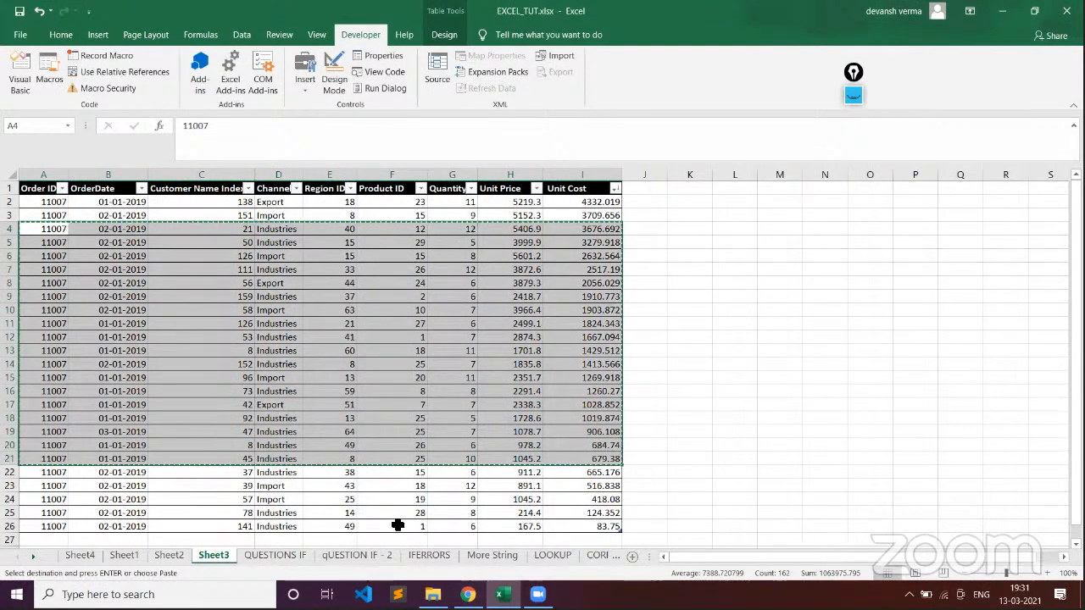
# - Paste the copied order rows into Sheet5 starting at cell E3
pyautogui.scroll(-5, 591, 563)
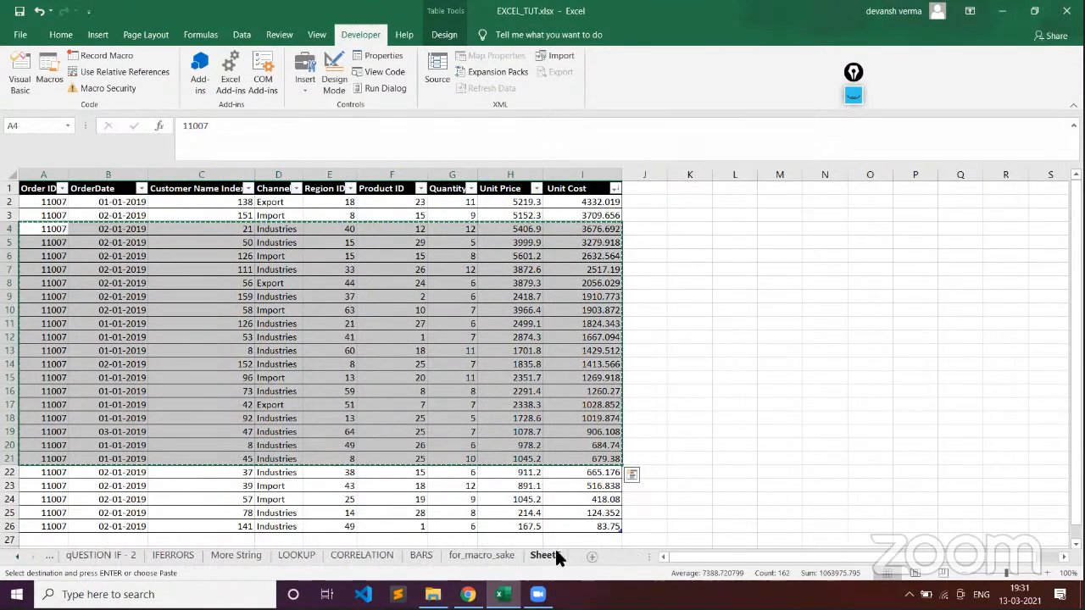
pyautogui.click(493, 552)
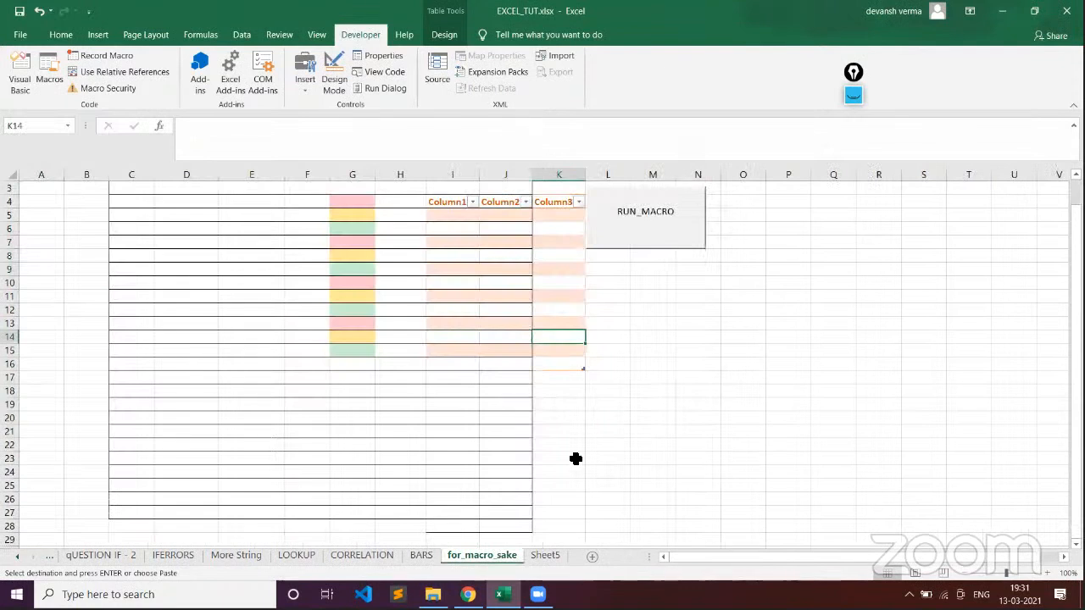
pyautogui.click(549, 554)
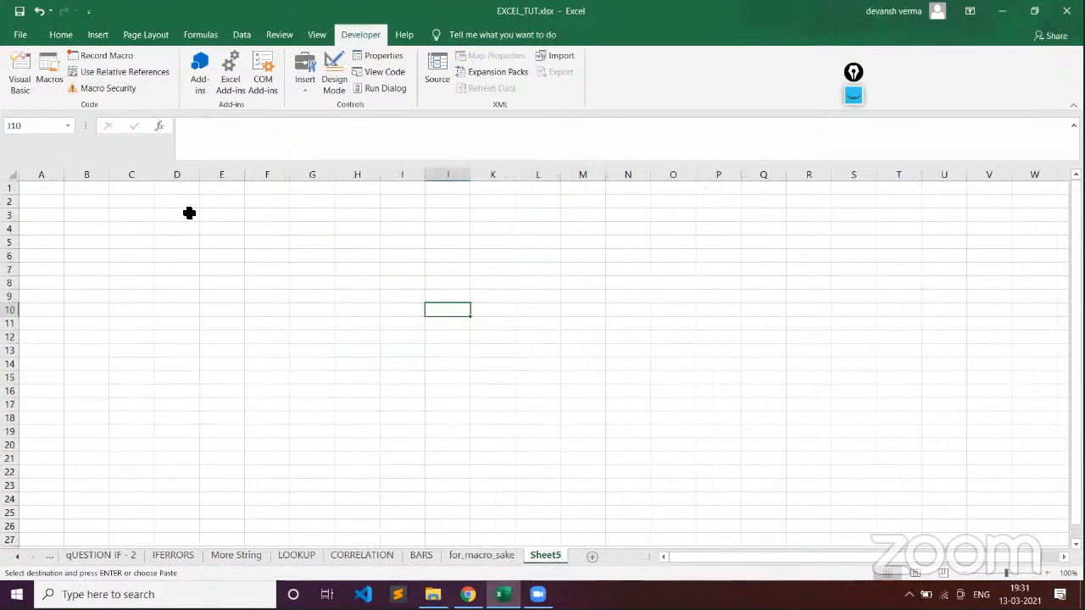
pyautogui.click(219, 214)
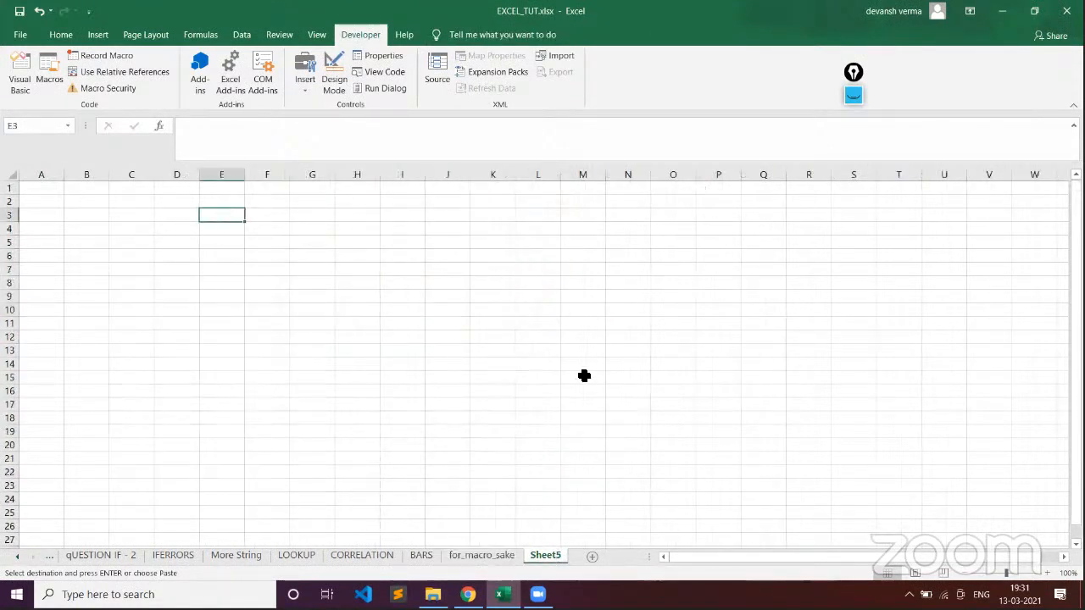
pyautogui.moveTo(228, 218); pyautogui.dragTo(685, 486)
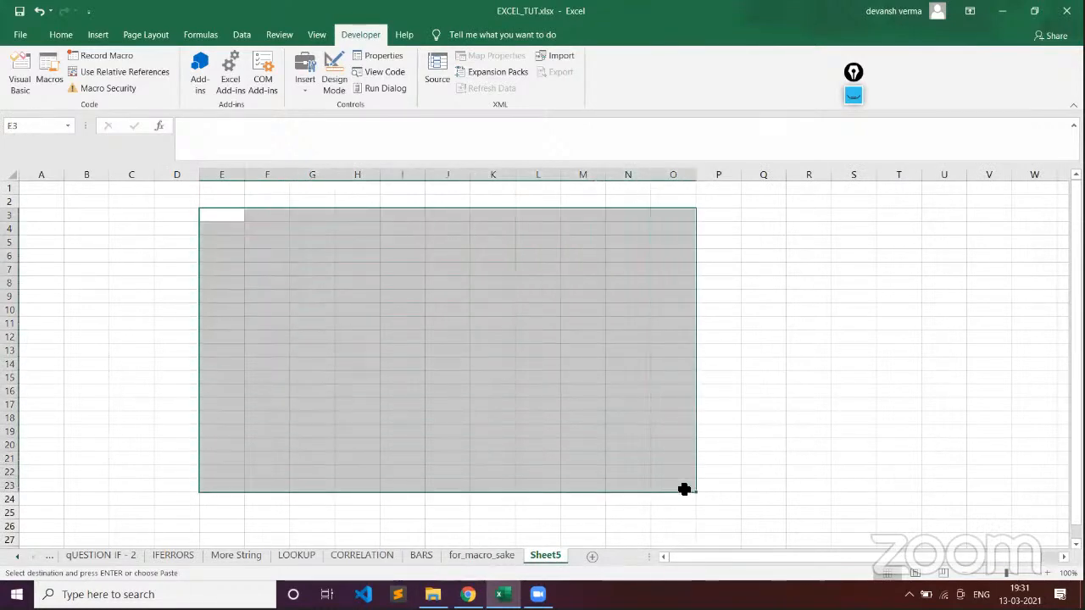
pyautogui.hotkey('ctrl', 'v')
pyautogui.click(749, 350)
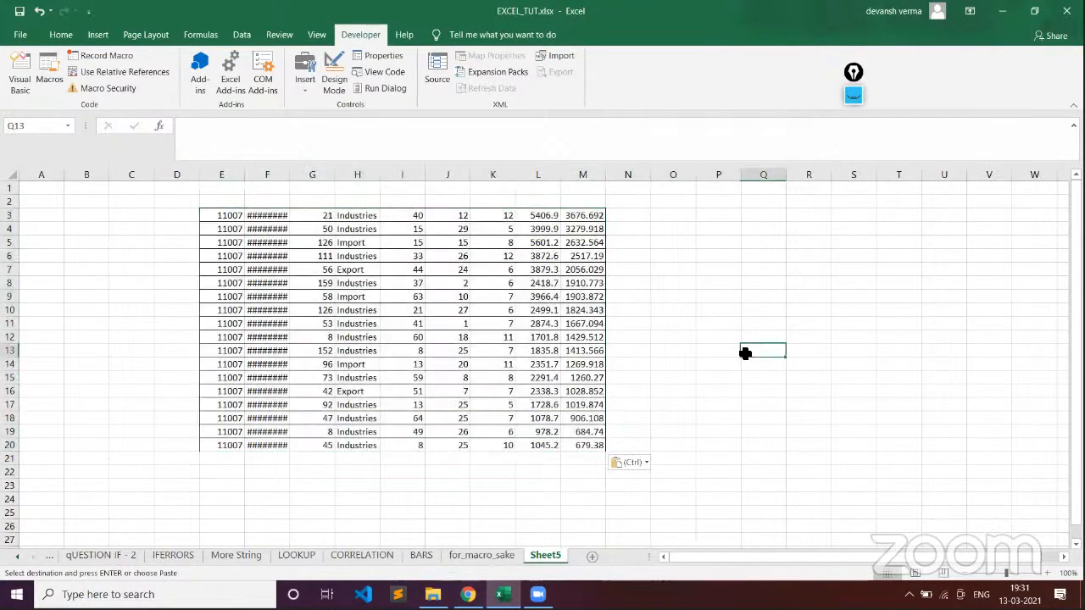
pyautogui.click(289, 201)
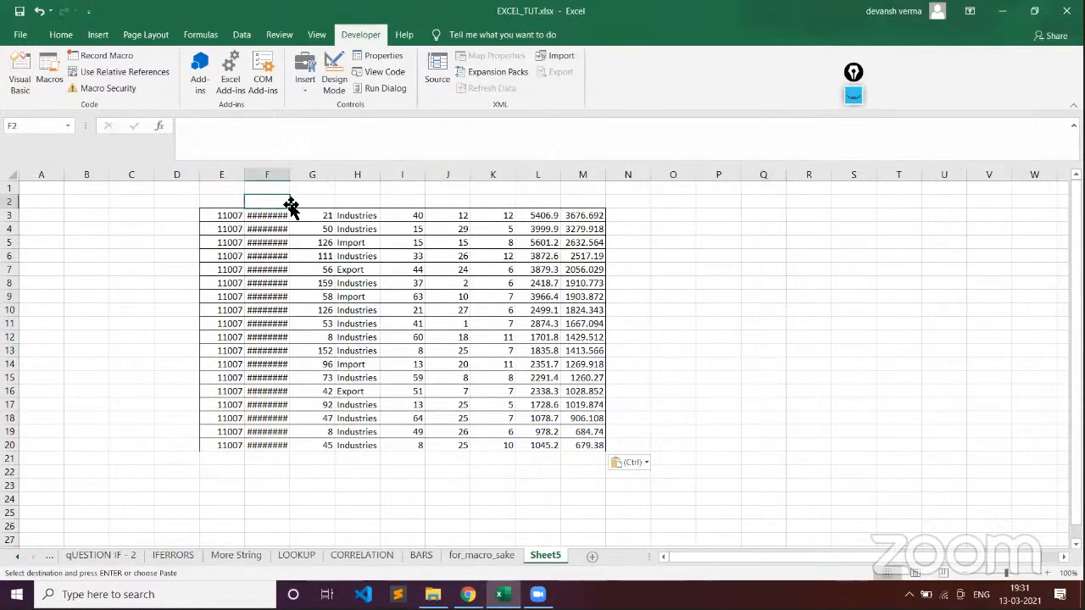
pyautogui.moveTo(291, 206); pyautogui.dragTo(298, 204)
pyautogui.click(284, 204)
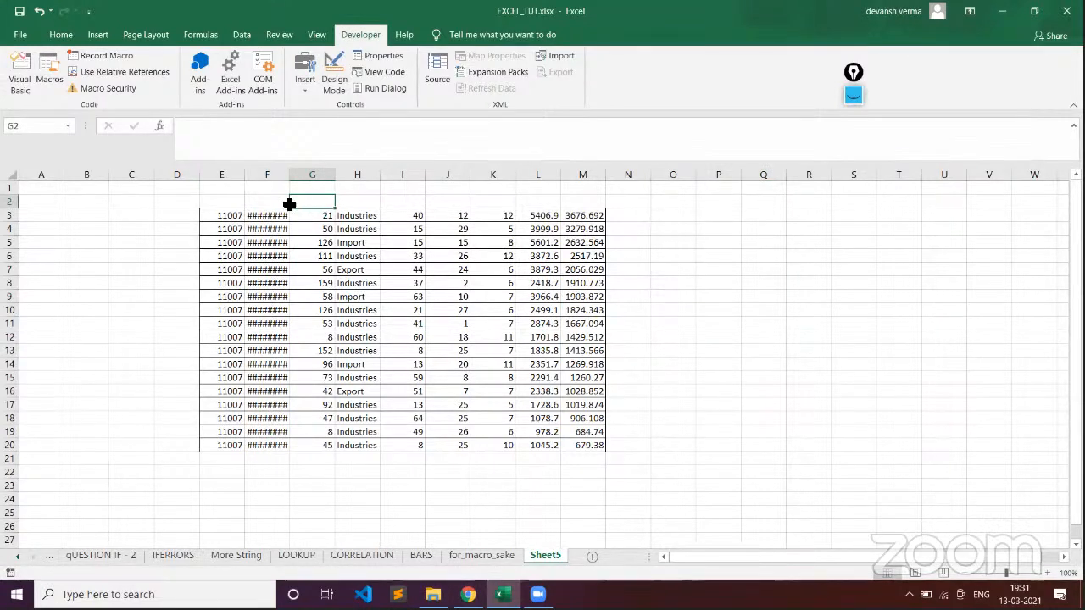
pyautogui.click(278, 204)
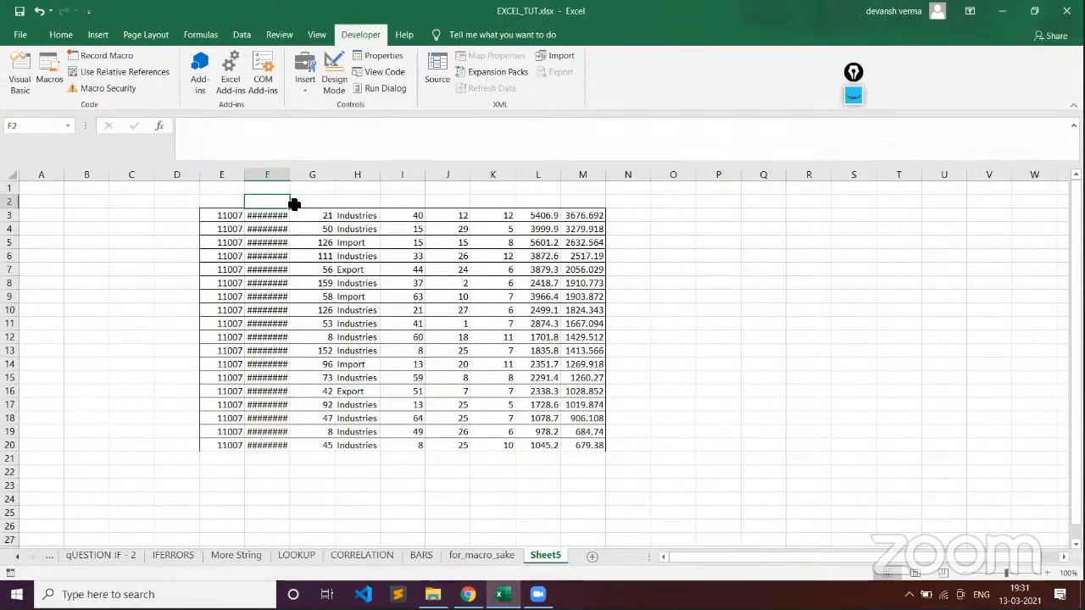
pyautogui.moveTo(292, 199); pyautogui.dragTo(286, 203)
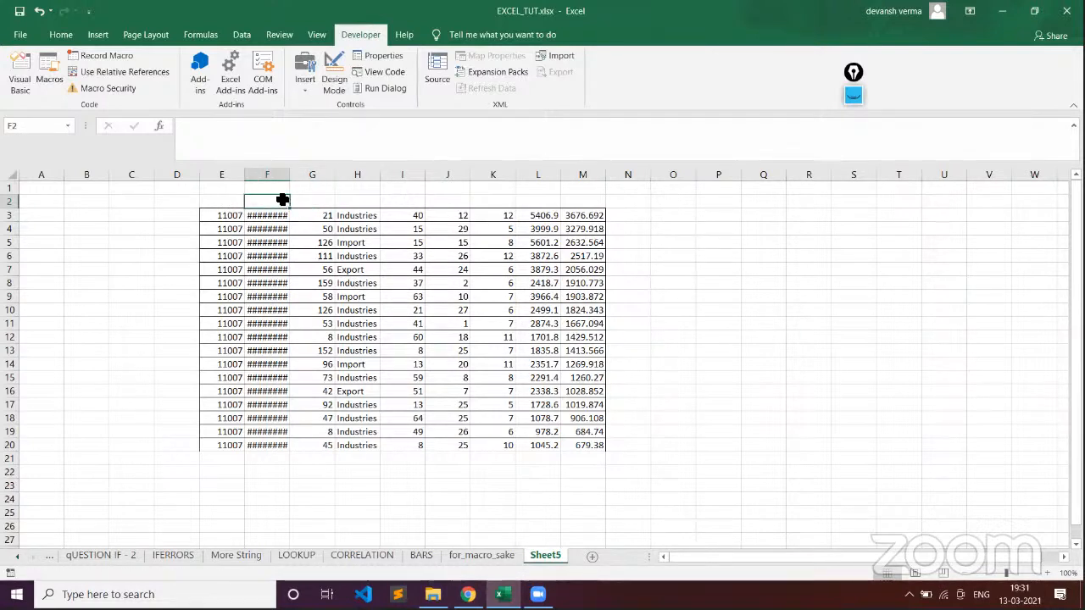
pyautogui.moveTo(288, 203); pyautogui.dragTo(283, 203)
pyautogui.click(291, 215)
pyautogui.click(286, 215)
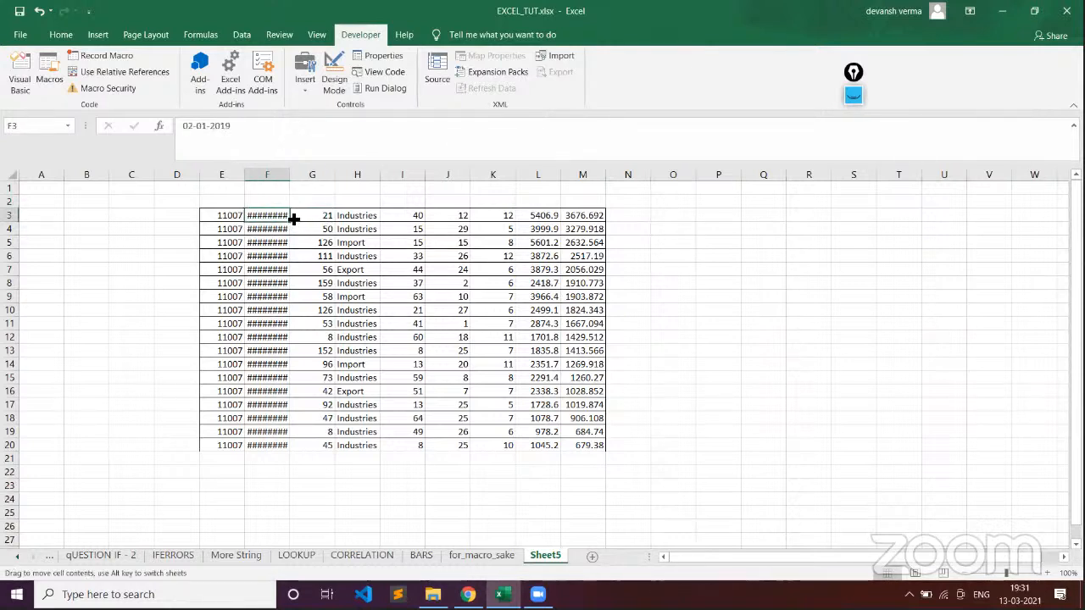
pyautogui.moveTo(287, 215); pyautogui.dragTo(292, 215)
pyautogui.click(569, 332)
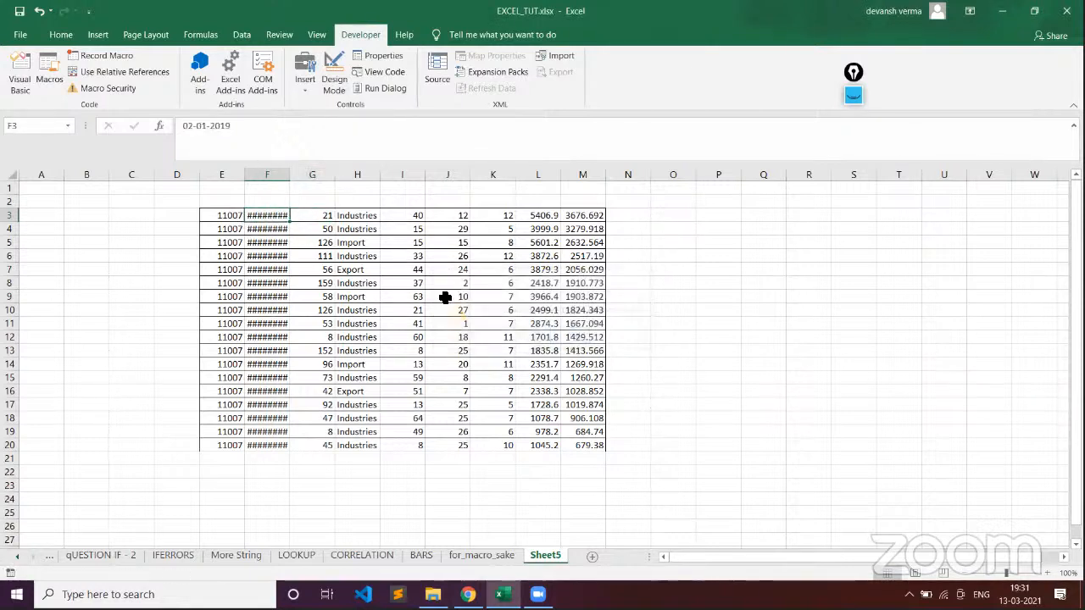
# - Auto-fit the width of column F on Sheet5 so its dates fit
pyautogui.click(310, 204)
pyautogui.click(269, 202)
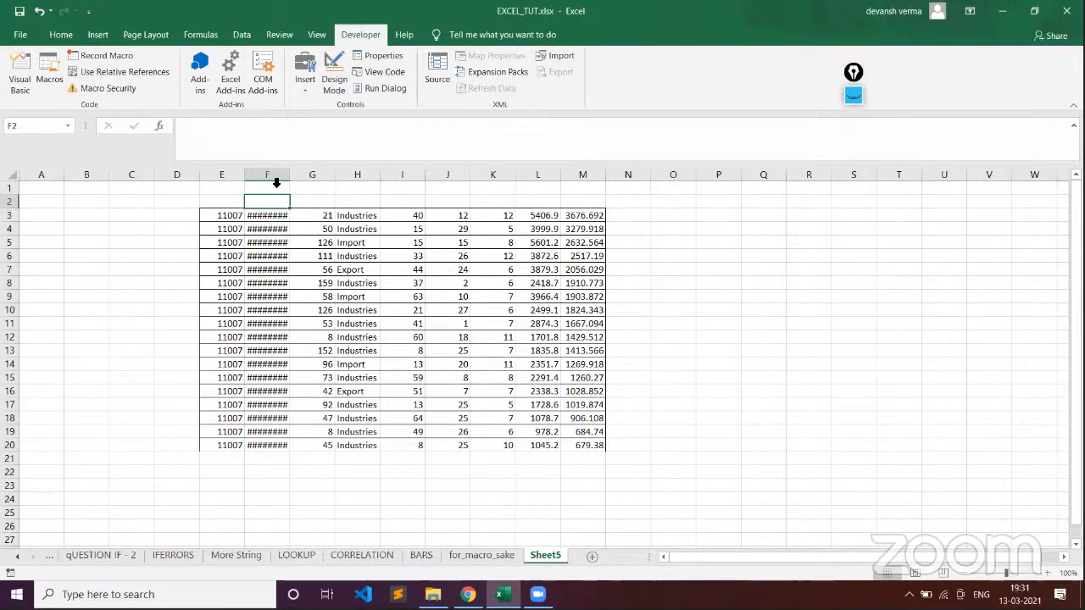
pyautogui.doubleClick(289, 174)
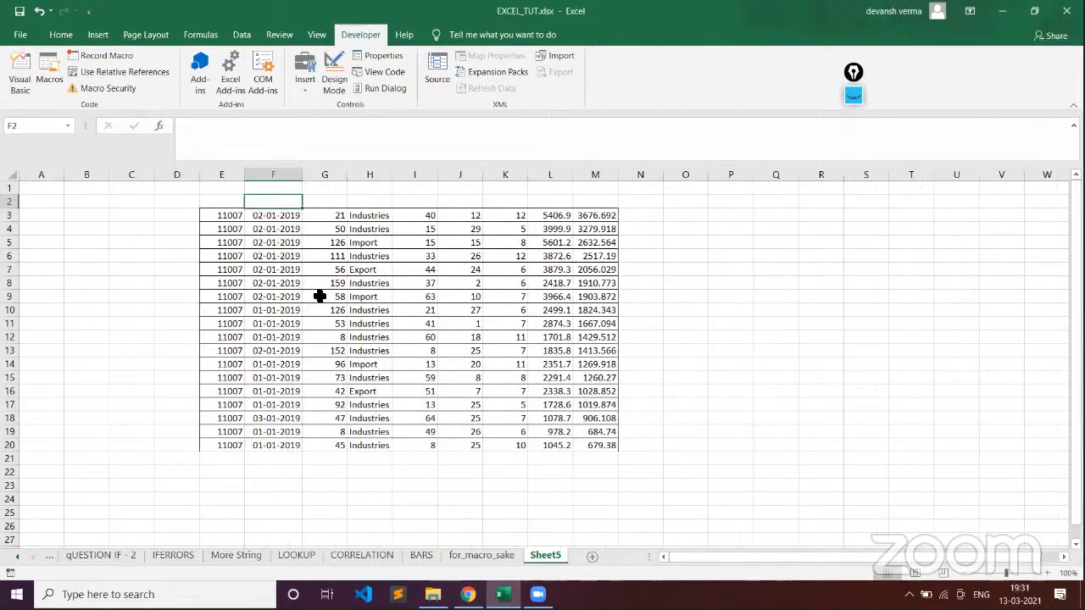
pyautogui.click(267, 227)
pyautogui.click(264, 216)
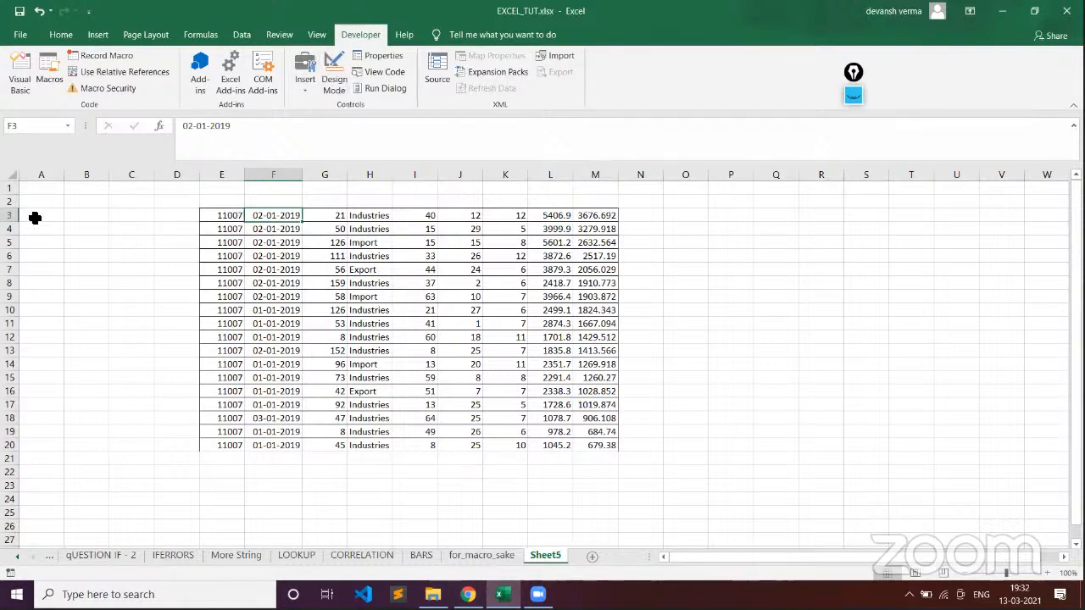
# - Start recording a new macro with cell E3 selected, keeping the default name and storing it in This Workbook
pyautogui.click(234, 217)
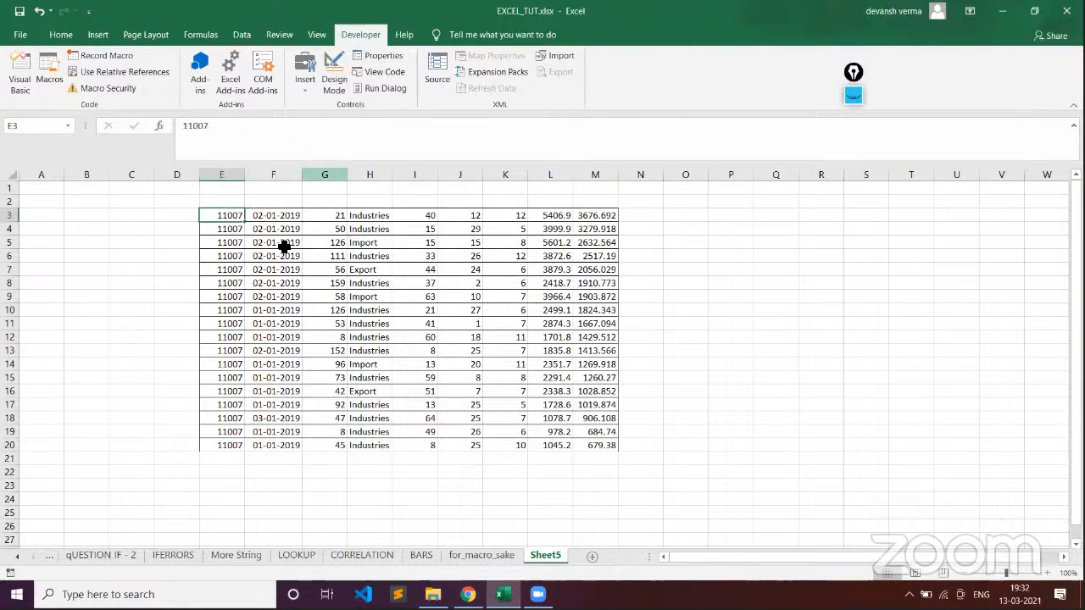
pyautogui.click(112, 55)
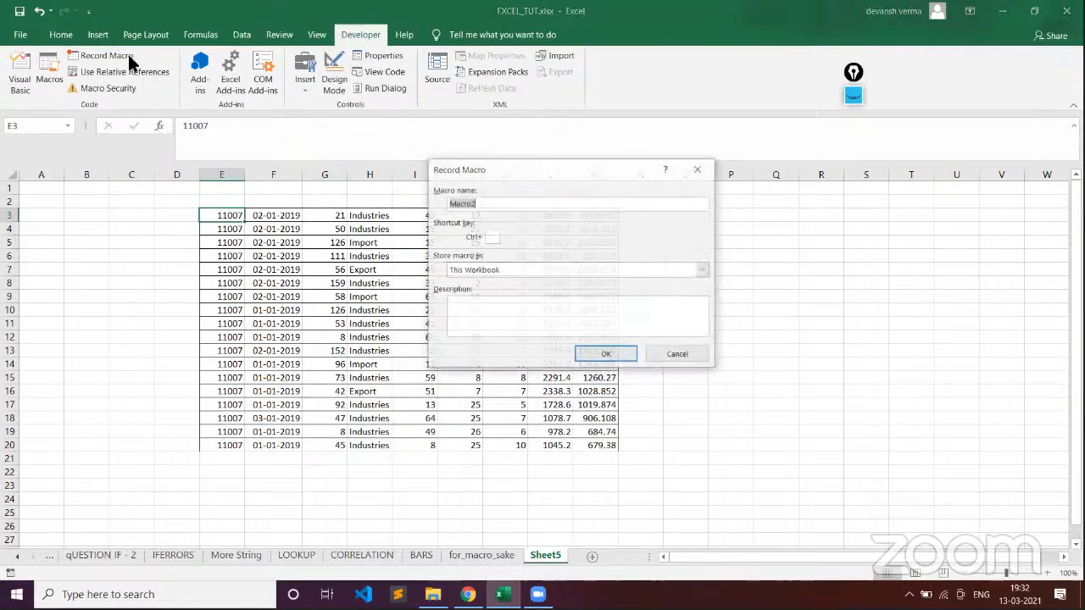
pyautogui.click(497, 207)
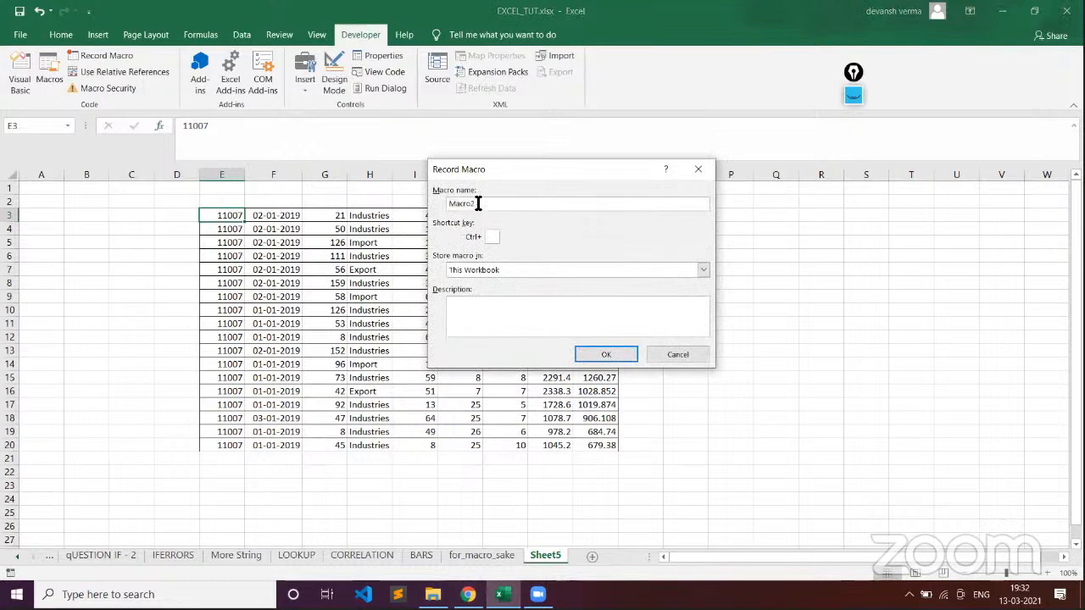
pyautogui.moveTo(478, 204); pyautogui.dragTo(455, 205)
pyautogui.click(495, 209)
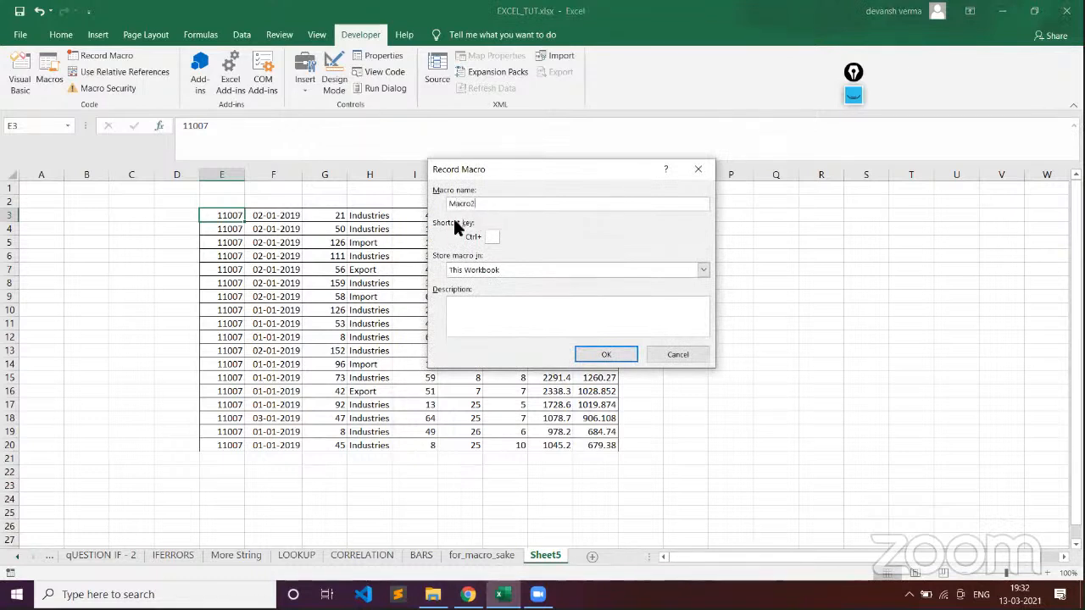
pyautogui.click(611, 356)
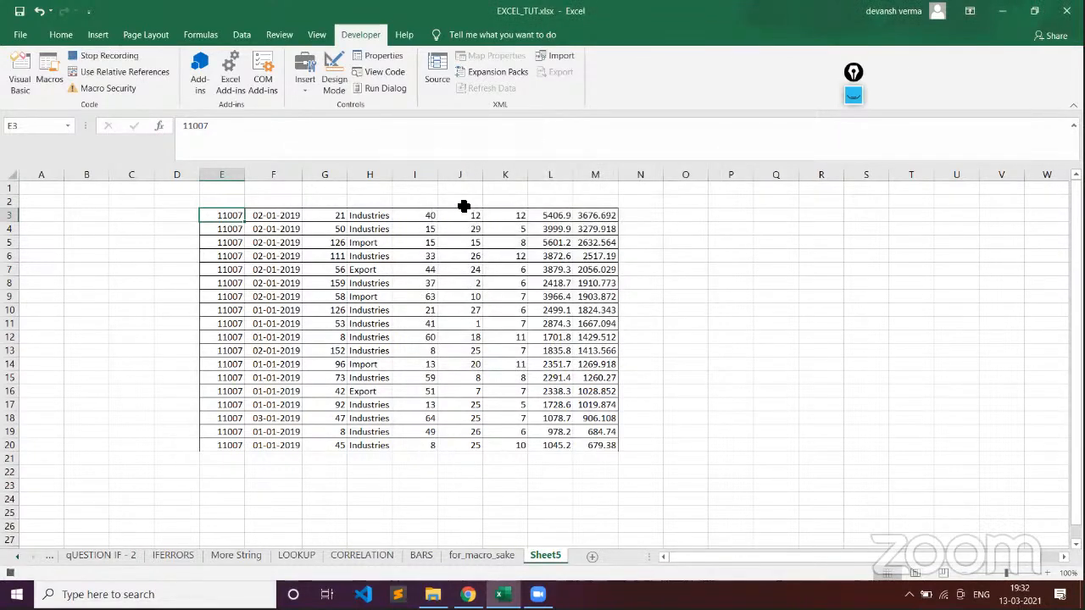
# - Apply the Bad cell style to H3, Neutral to H5 and Good to H7 on Sheet5
pyautogui.moveTo(383, 214); pyautogui.dragTo(391, 452)
pyautogui.click(377, 418)
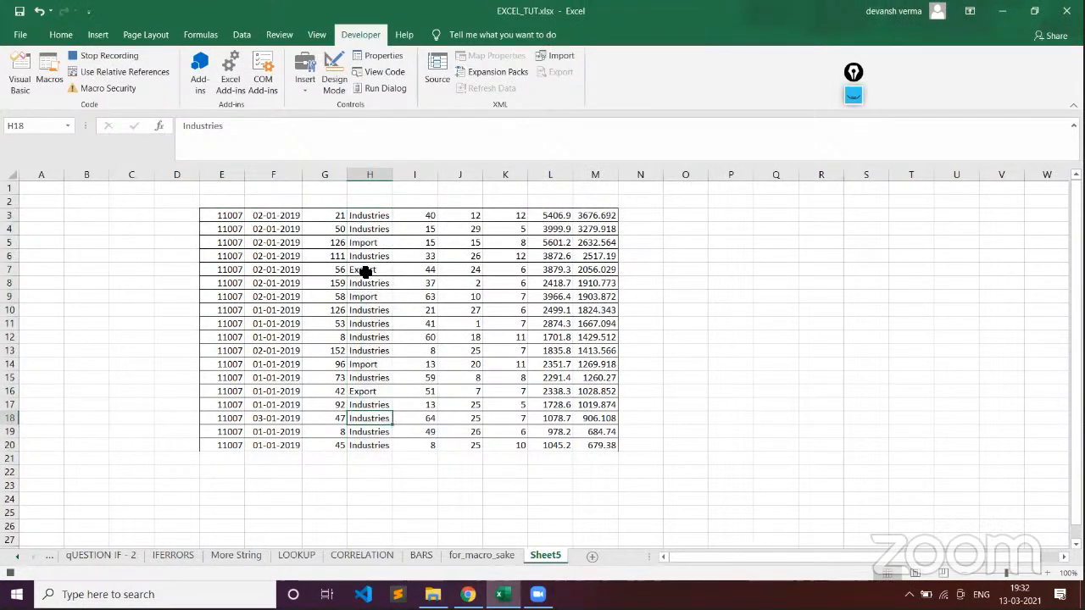
pyautogui.click(369, 217)
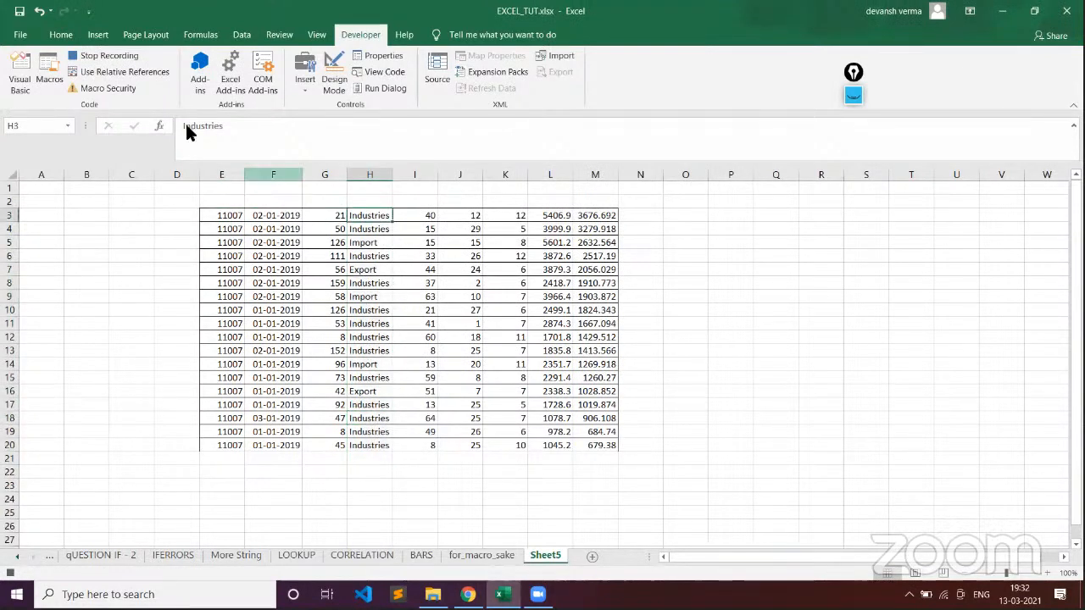
pyautogui.click(239, 35)
pyautogui.click(98, 35)
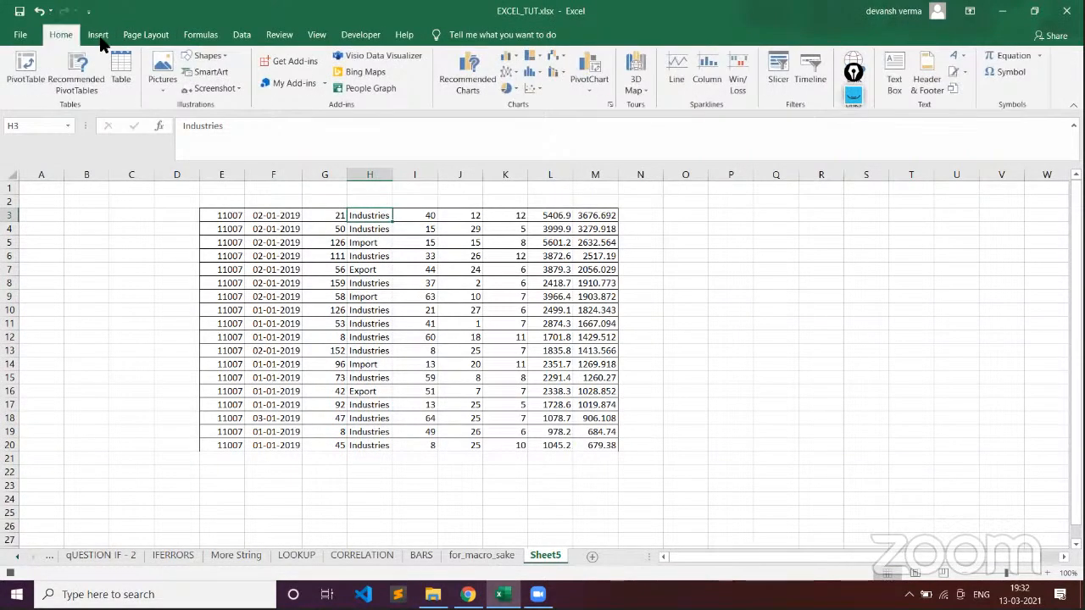
pyautogui.click(61, 34)
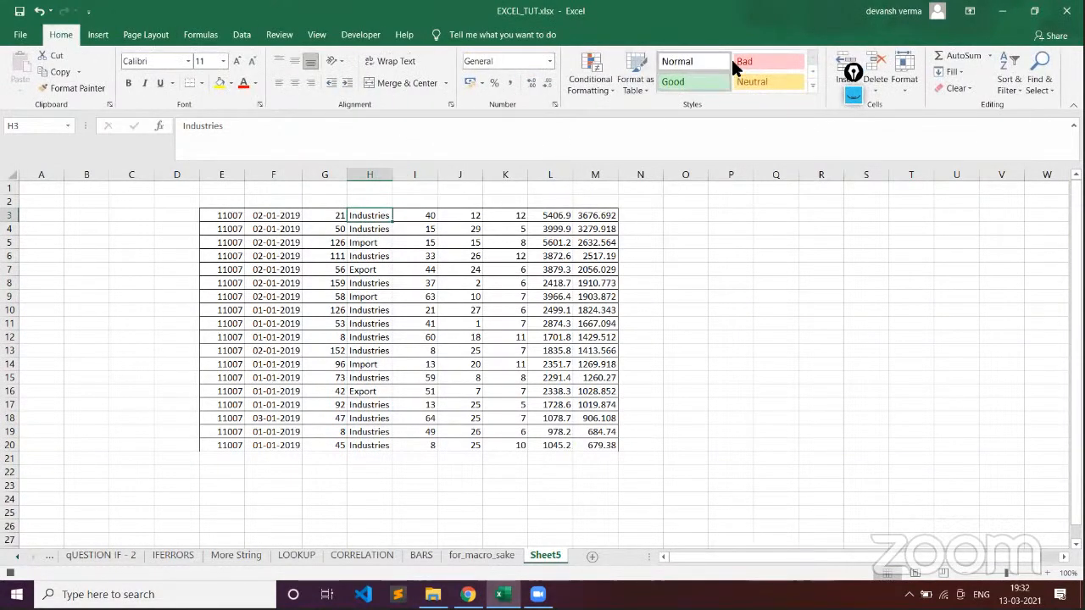
pyautogui.click(744, 61)
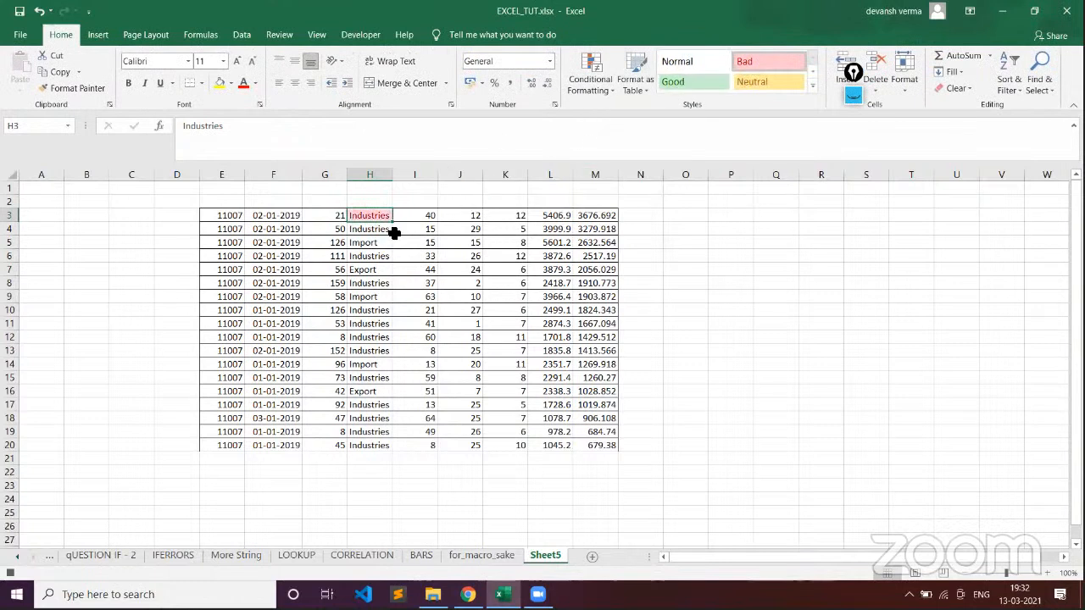
pyautogui.click(370, 242)
pyautogui.click(767, 81)
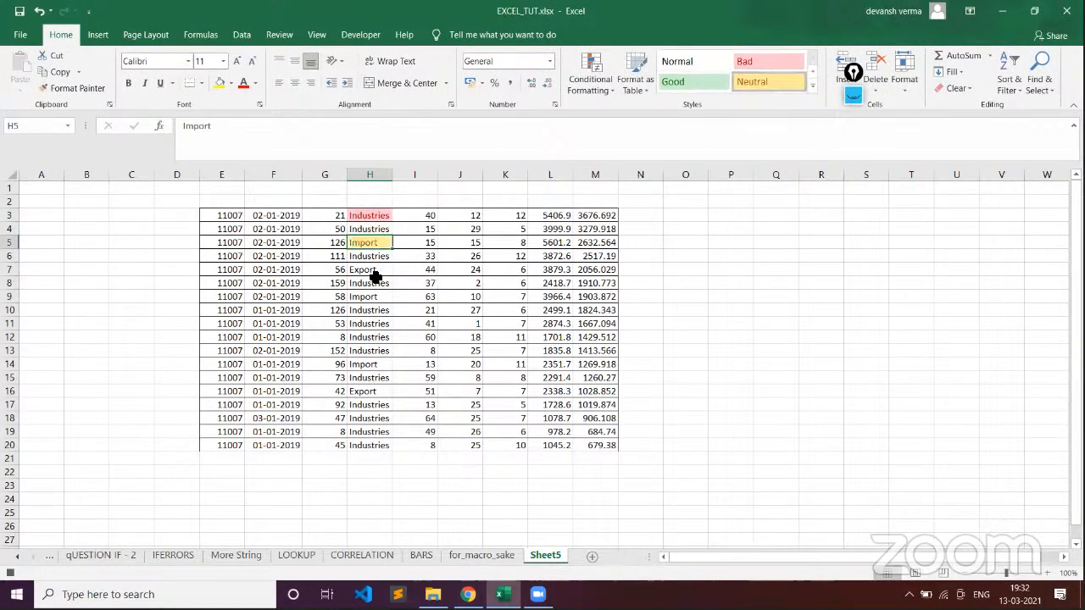
pyautogui.click(370, 269)
pyautogui.click(697, 81)
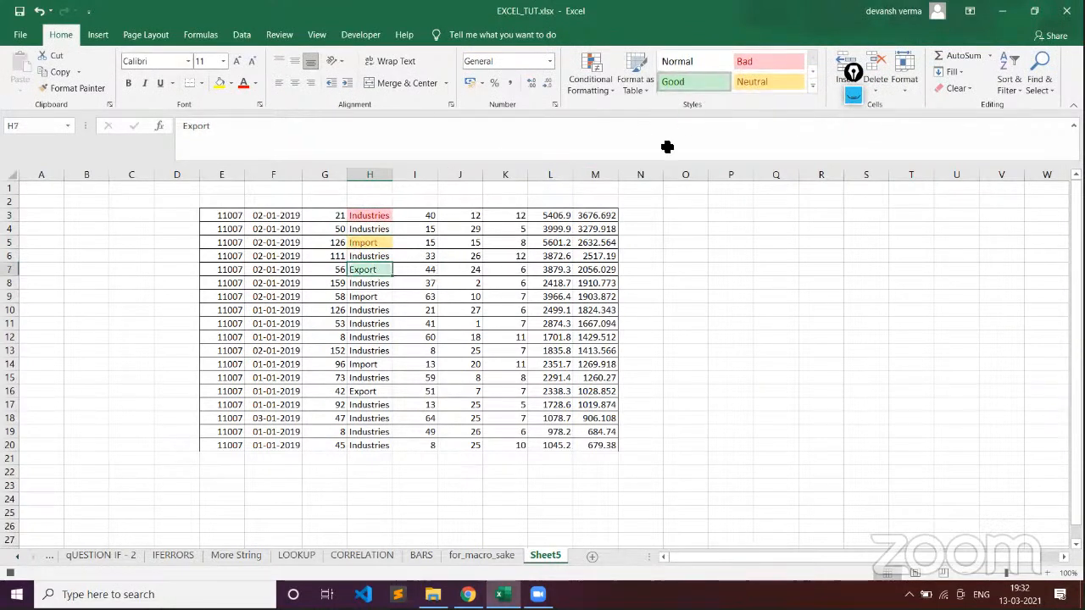
# - Apply the Bad cell style to the Industries cells H4 and H6
pyautogui.click(376, 214)
pyautogui.click(375, 231)
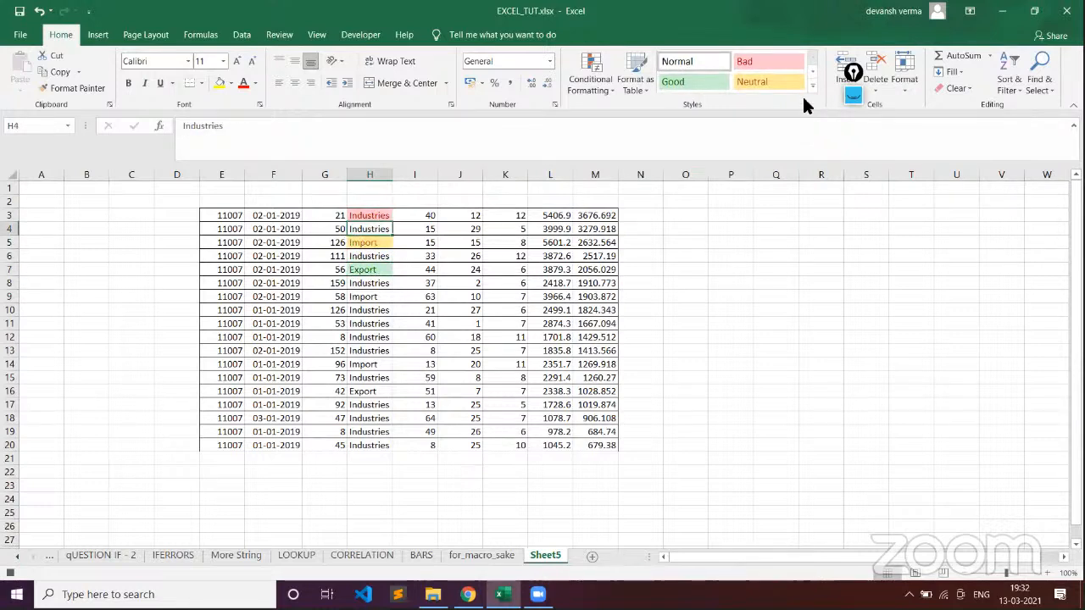
pyautogui.click(750, 60)
pyautogui.click(373, 256)
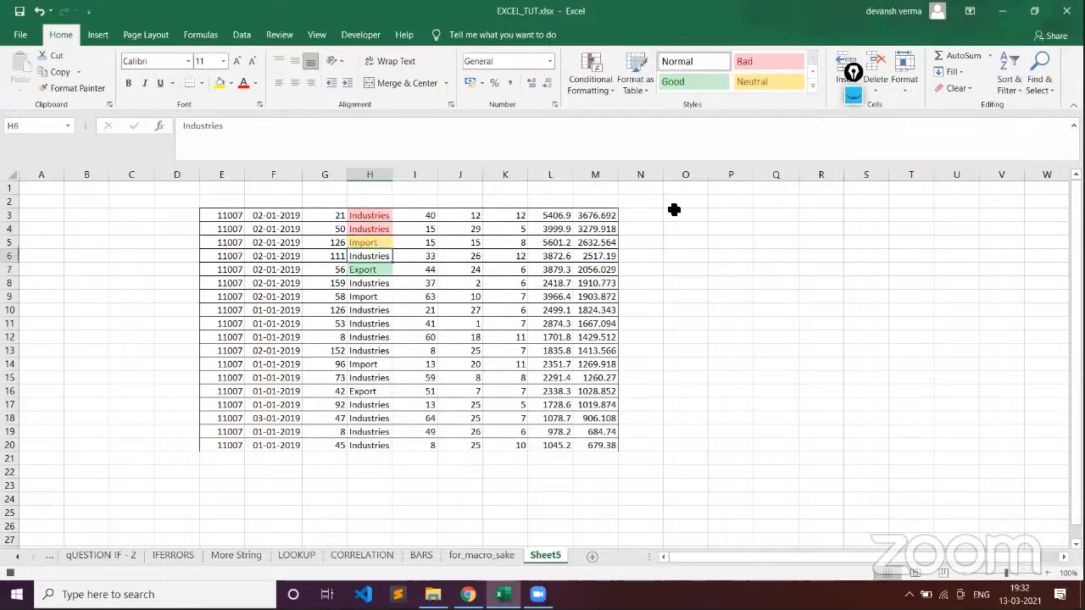
pyautogui.click(749, 80)
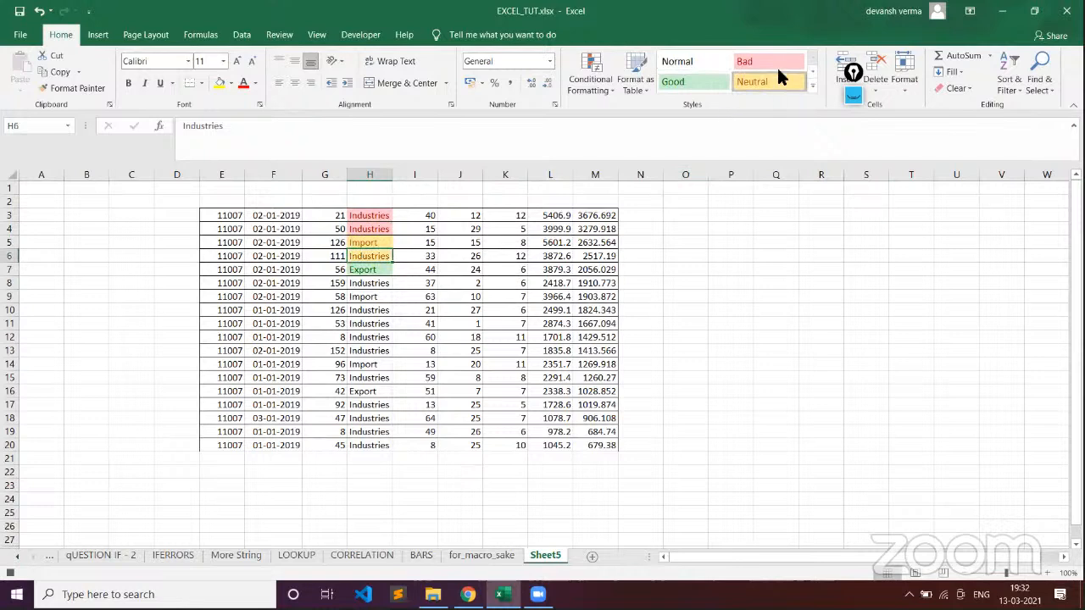
pyautogui.hotkey('ctrl', 'z')
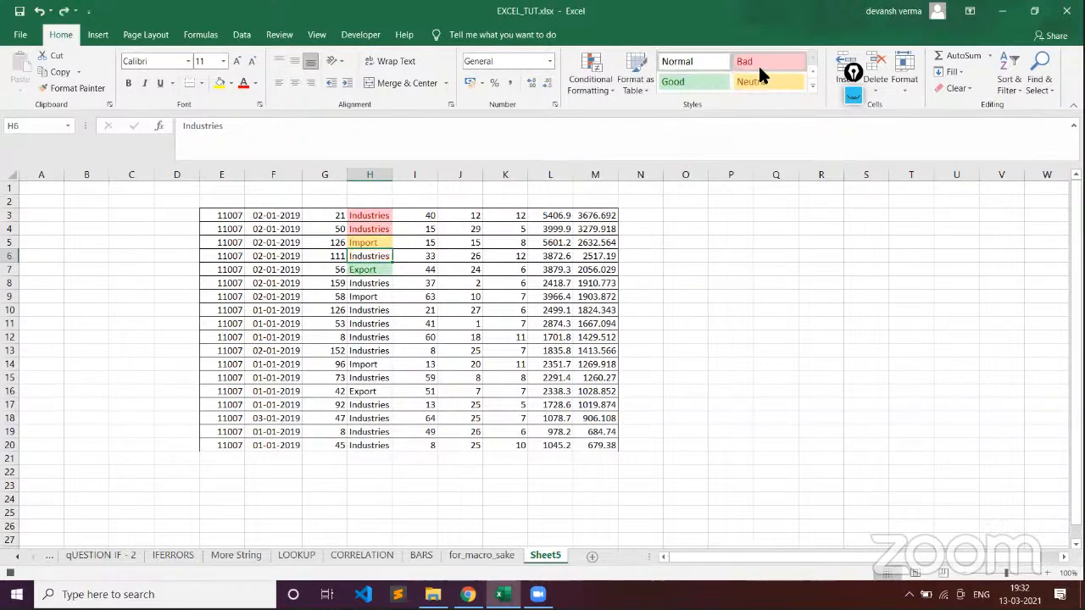
pyautogui.click(759, 62)
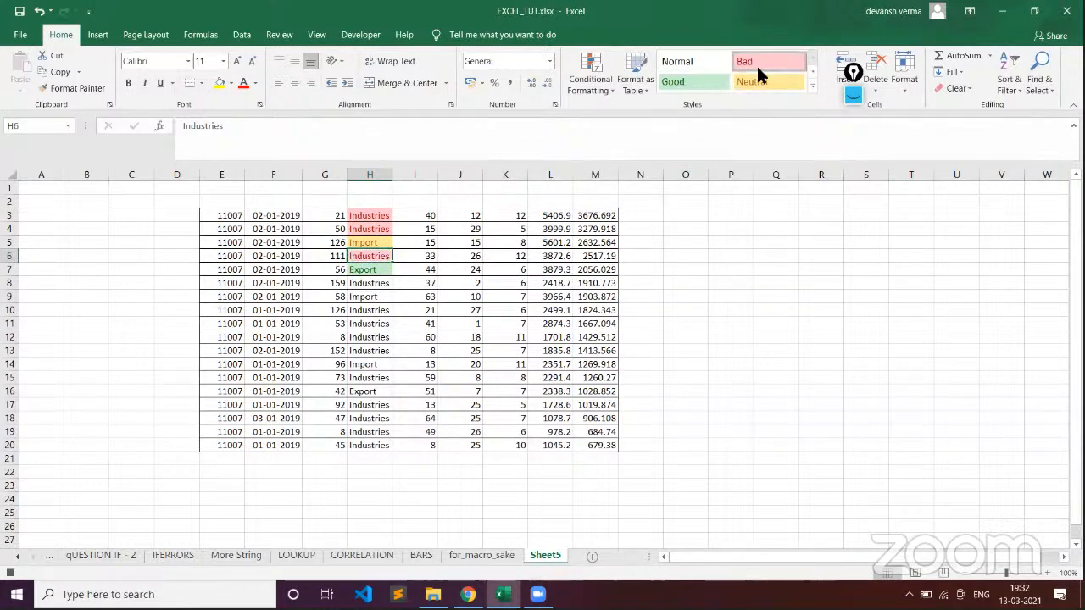
# - Try filling cell H3 down through H20, and undo the fill
pyautogui.click(382, 215)
pyautogui.moveTo(393, 222); pyautogui.dragTo(390, 447)
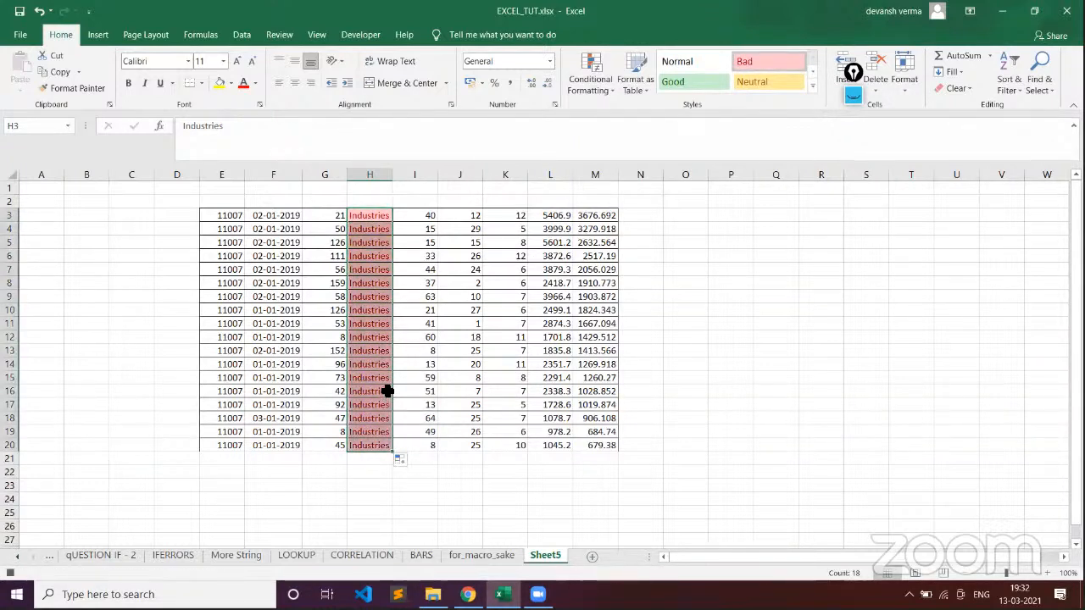
pyautogui.hotkey('ctrl', 'z')
pyautogui.click(372, 284)
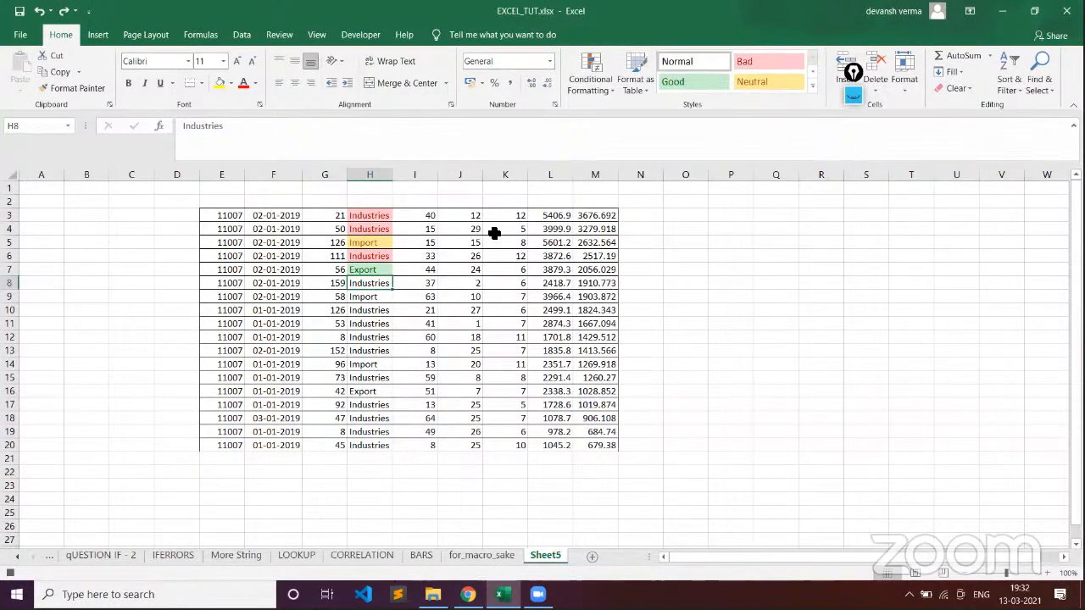
# - Delete the entire column K by way of its cells K3:K20
pyautogui.moveTo(514, 215); pyautogui.dragTo(499, 441)
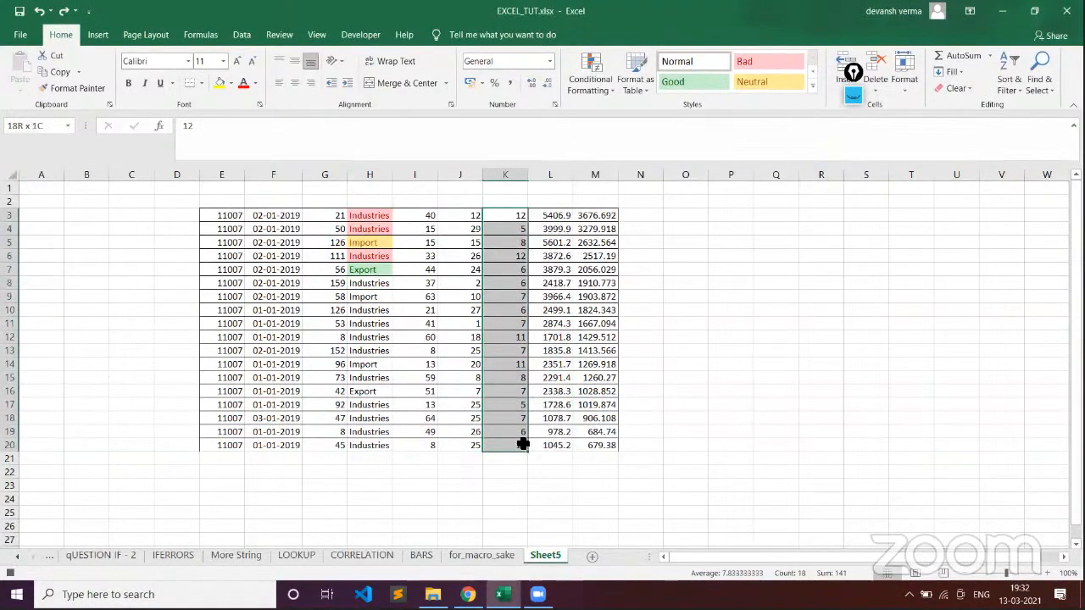
pyautogui.rightClick(496, 236)
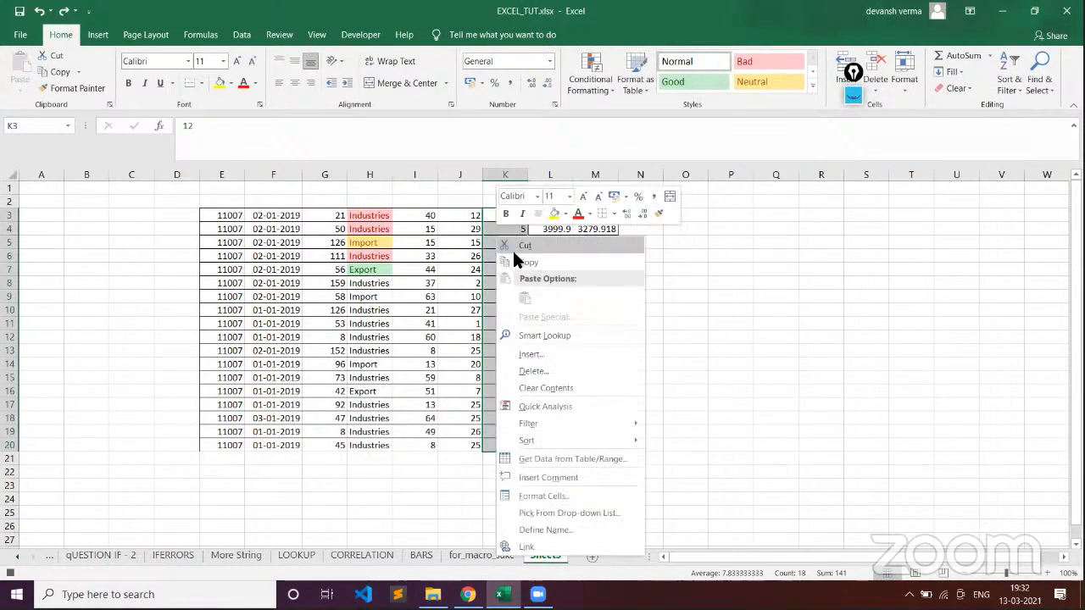
pyautogui.click(549, 372)
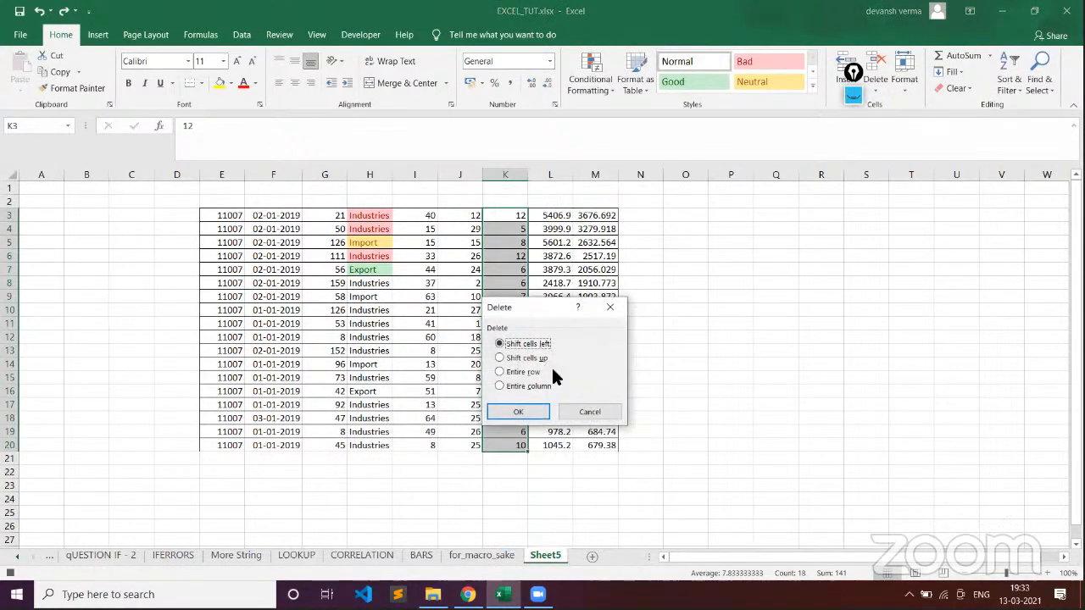
pyautogui.click(500, 387)
pyautogui.click(517, 412)
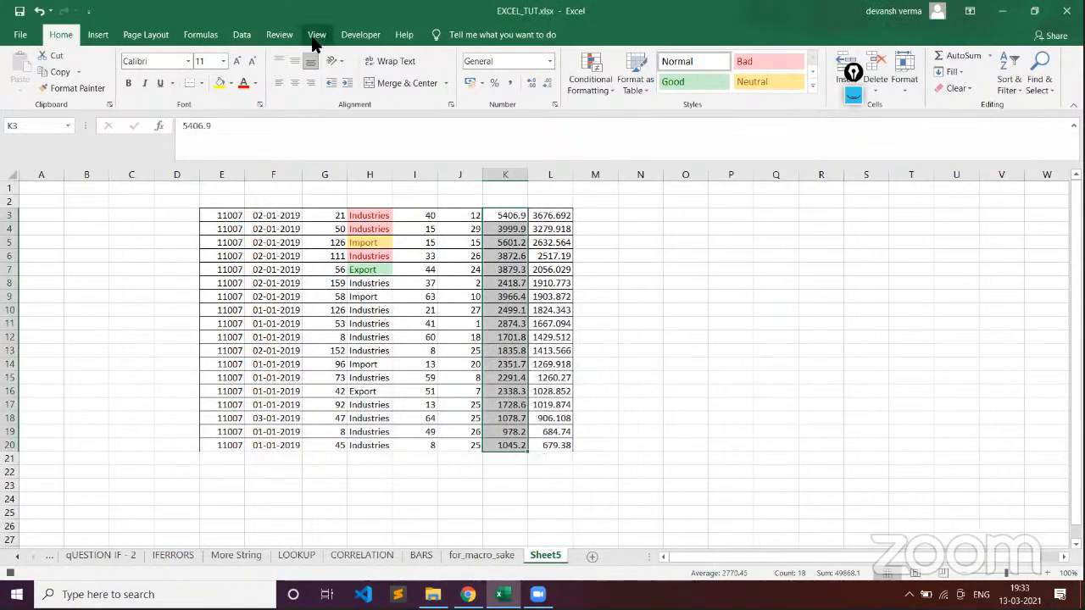
# - Stop recording the macro and undo the column deletion and cell styles on Sheet5
pyautogui.click(367, 40)
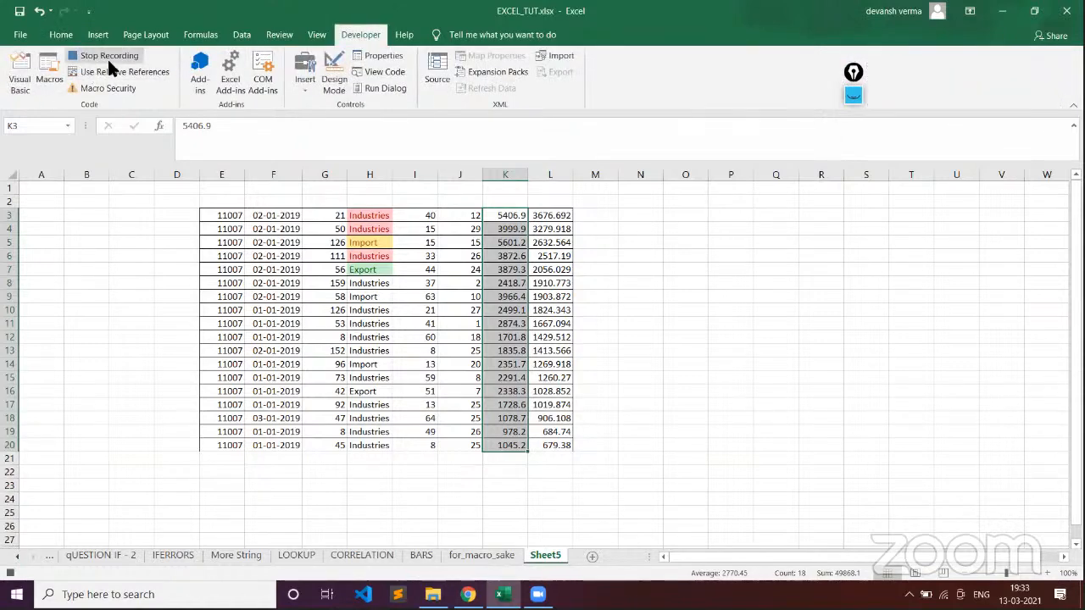
pyautogui.click(432, 297)
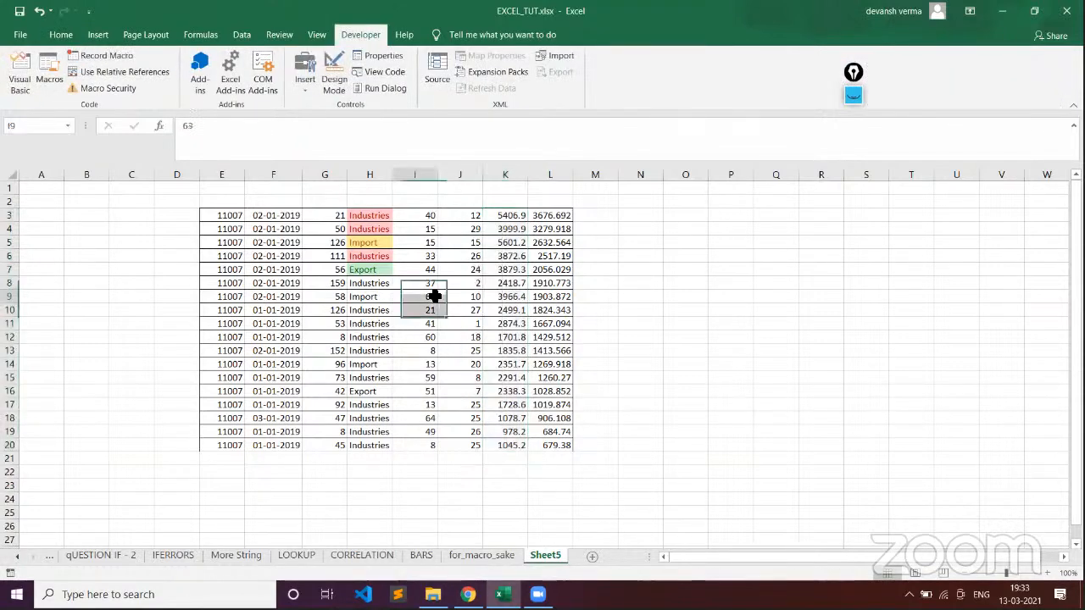
pyautogui.hotkey('ctrl', 'z')
pyautogui.hotkey('ctrl', 'z')
pyautogui.hotkey('ctrl', 'z')
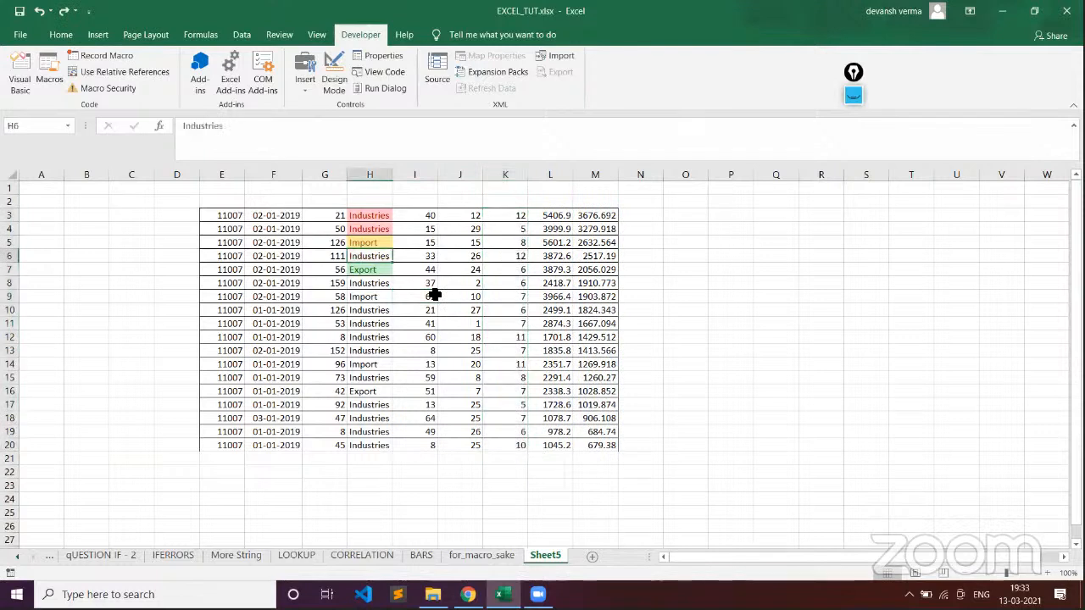
pyautogui.hotkey('ctrl', 'z')
pyautogui.hotkey('ctrl', 'z')
pyautogui.hotkey('ctrl', 'z')
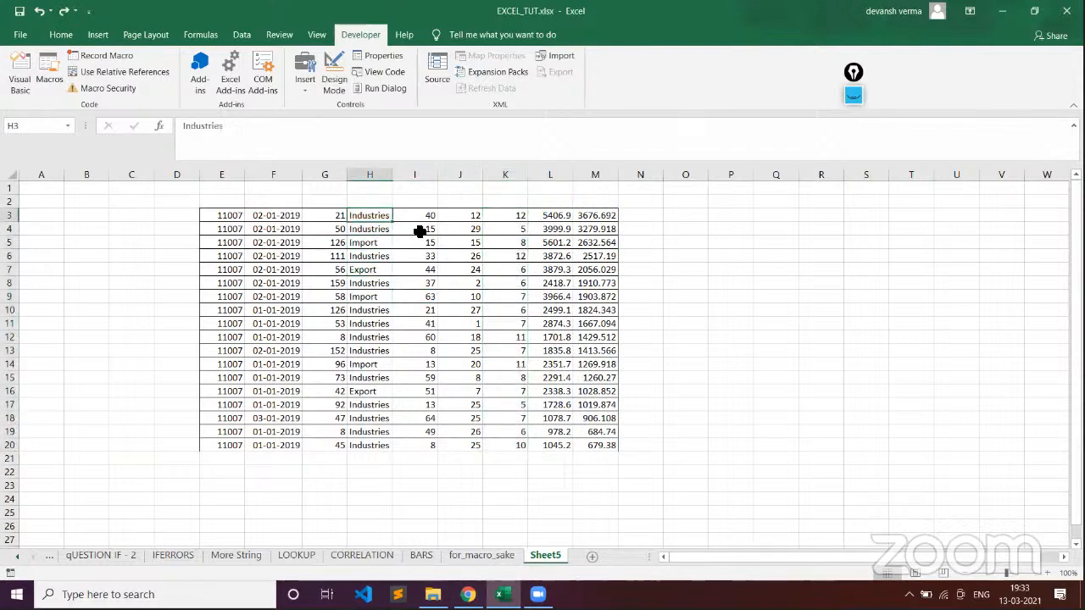
# - Insert a form-control button beside the table, spanning about O3 to S10, and assign Macro2 to it
pyautogui.click(420, 231)
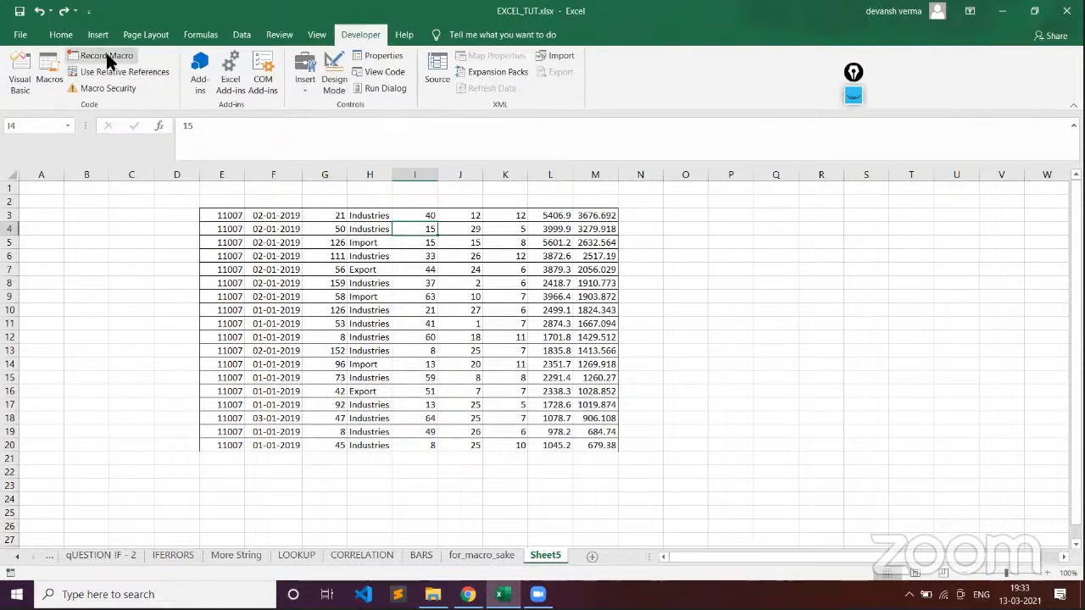
pyautogui.click(305, 82)
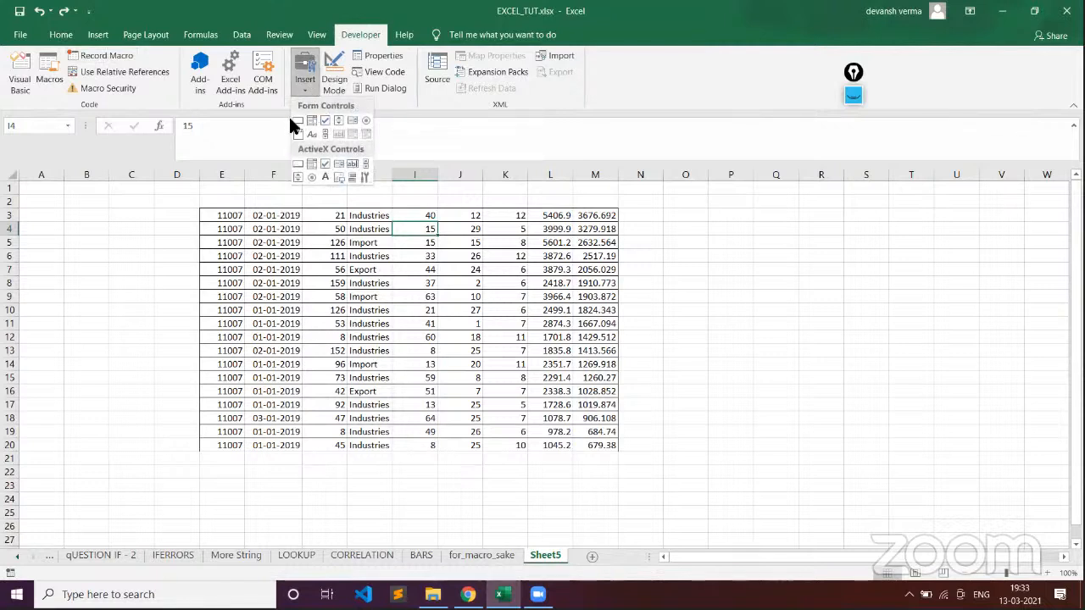
pyautogui.click(297, 121)
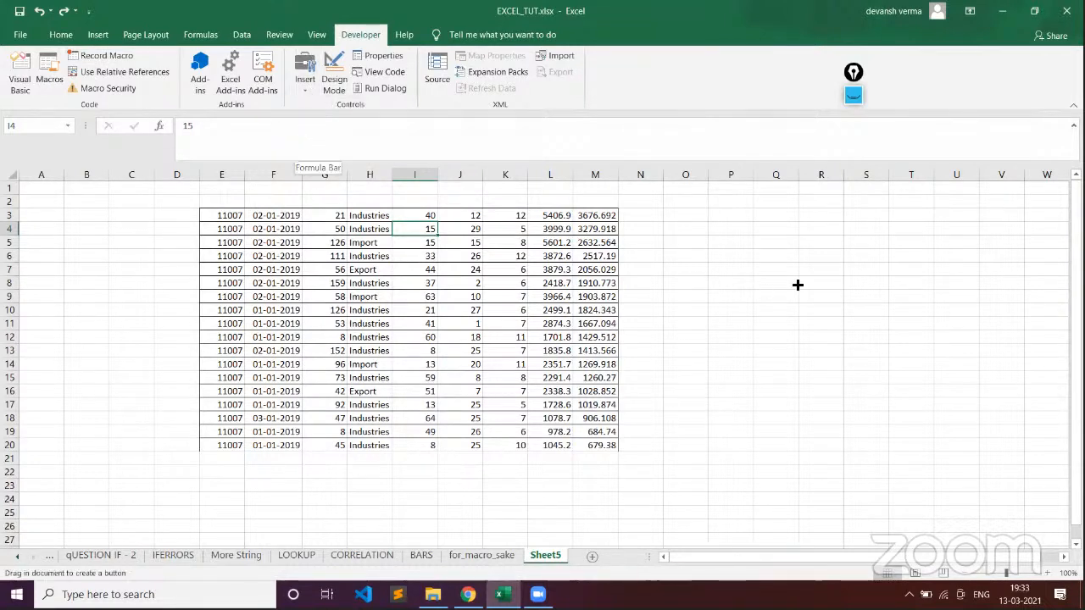
pyautogui.moveTo(688, 223); pyautogui.dragTo(863, 302)
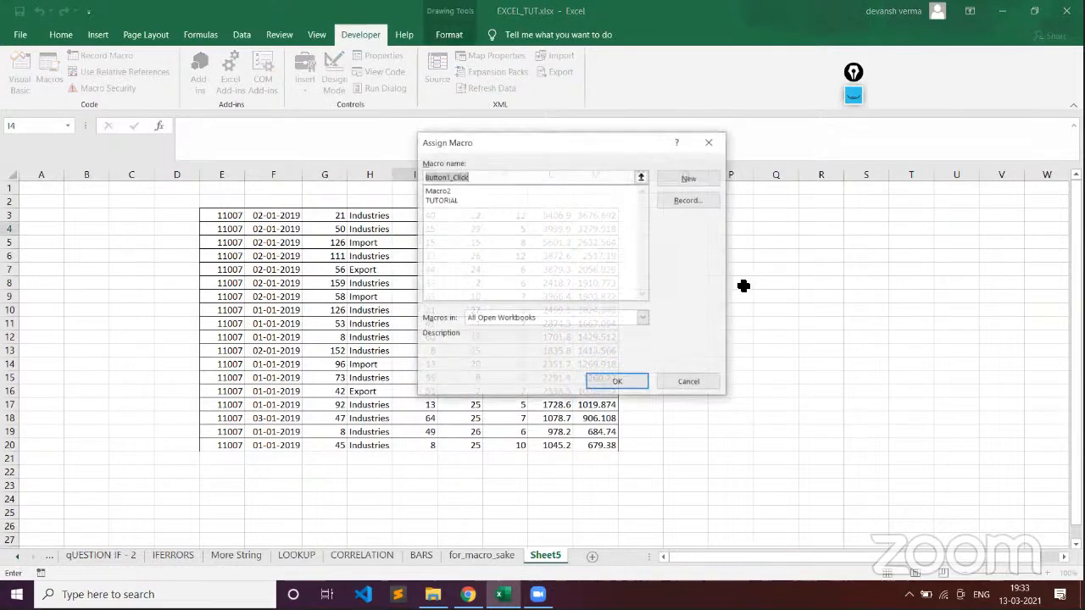
pyautogui.moveTo(474, 177); pyautogui.dragTo(422, 177)
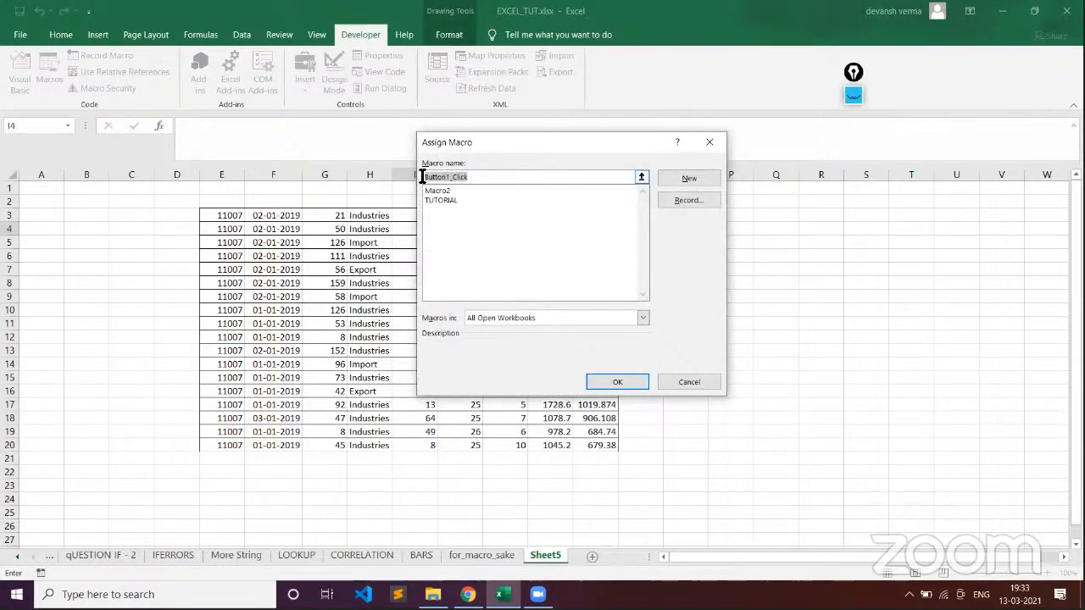
pyautogui.write('RUN_MACRO')
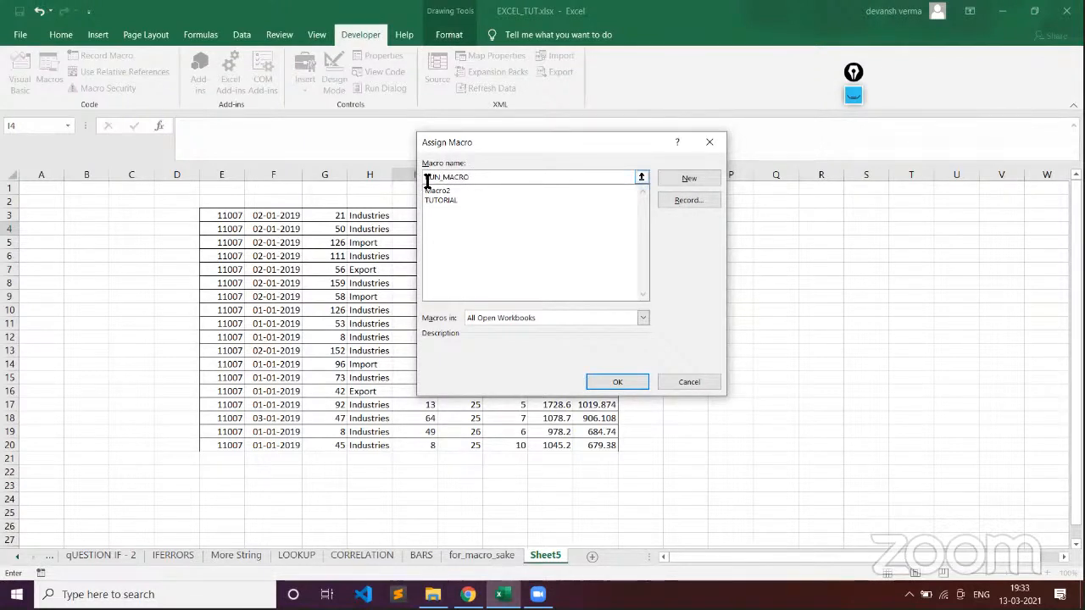
pyautogui.click(437, 191)
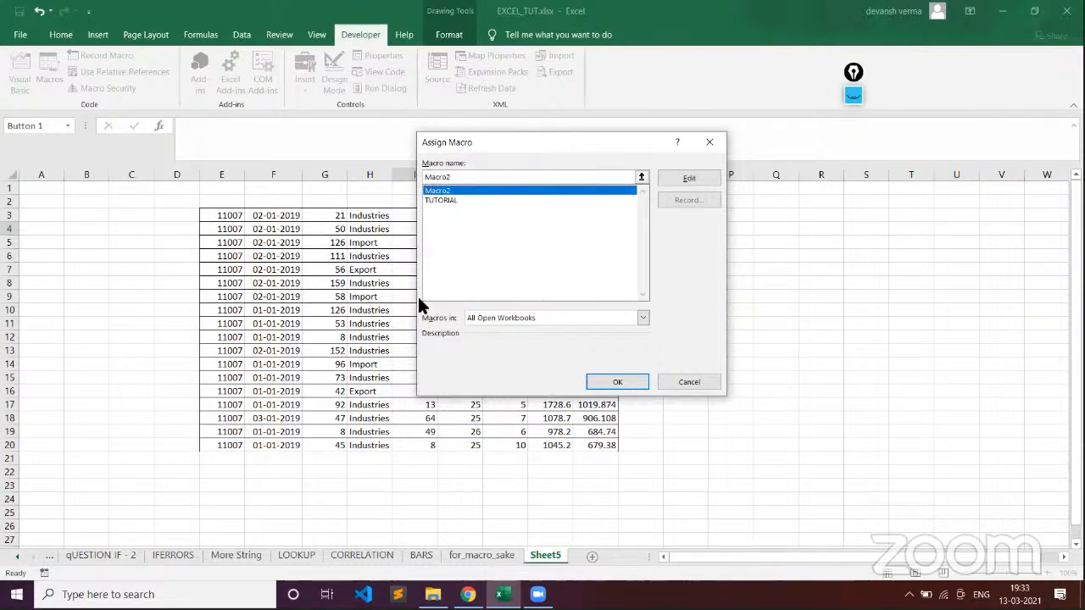
pyautogui.click(612, 382)
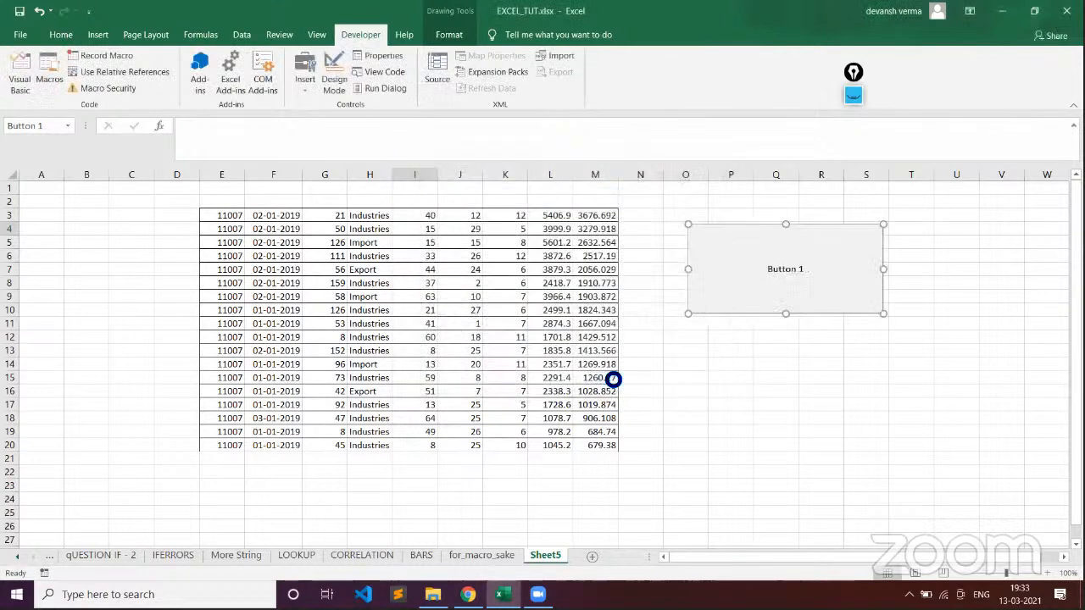
pyautogui.click(948, 307)
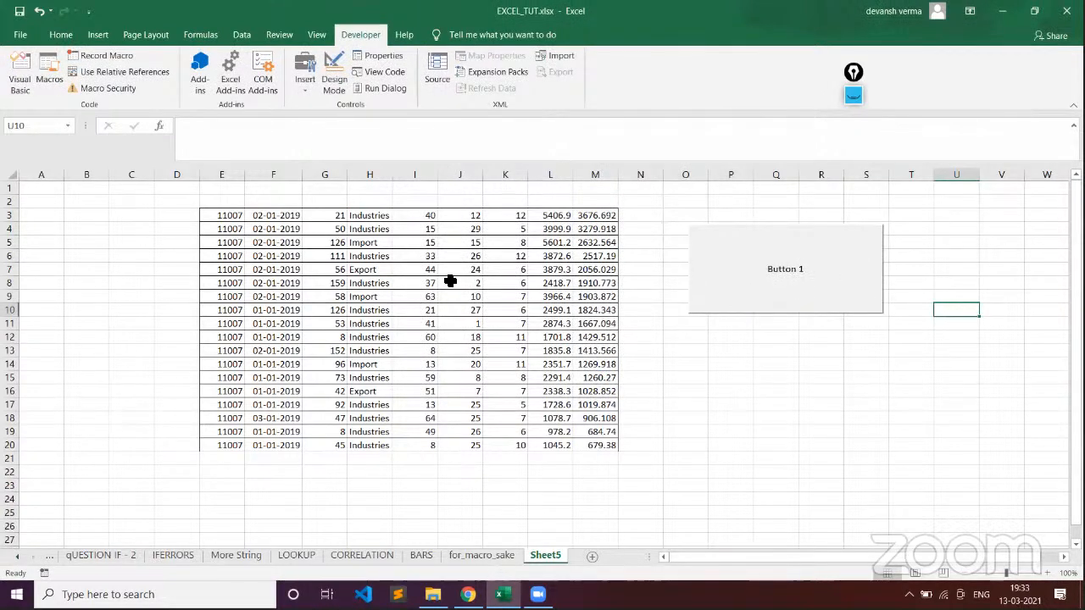
# - Run Macro2 on the Sheet5 order table from Button 1
pyautogui.click(790, 271)
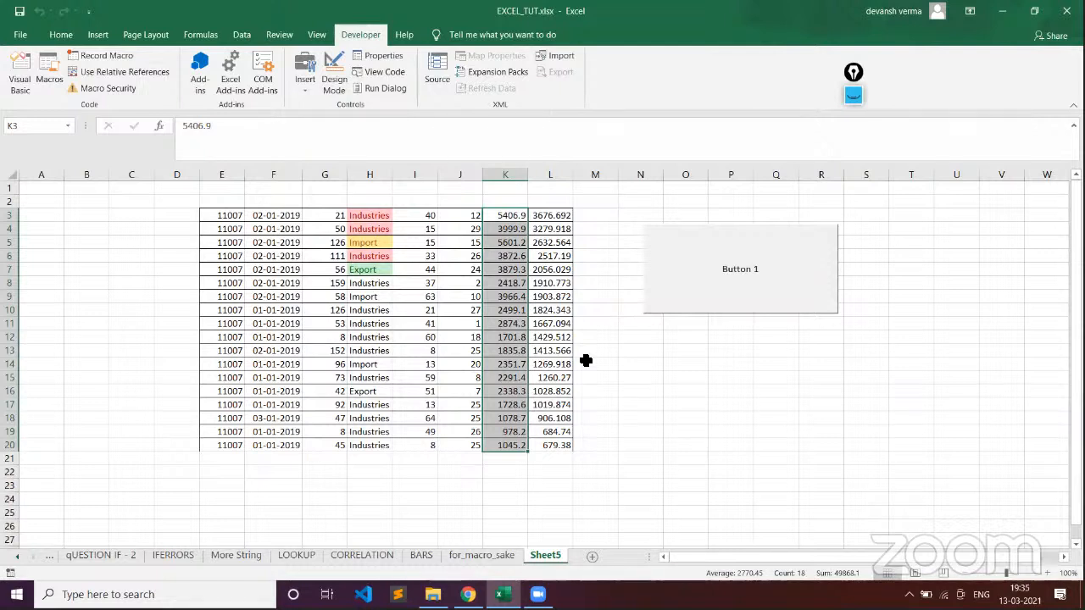
pyautogui.click(459, 260)
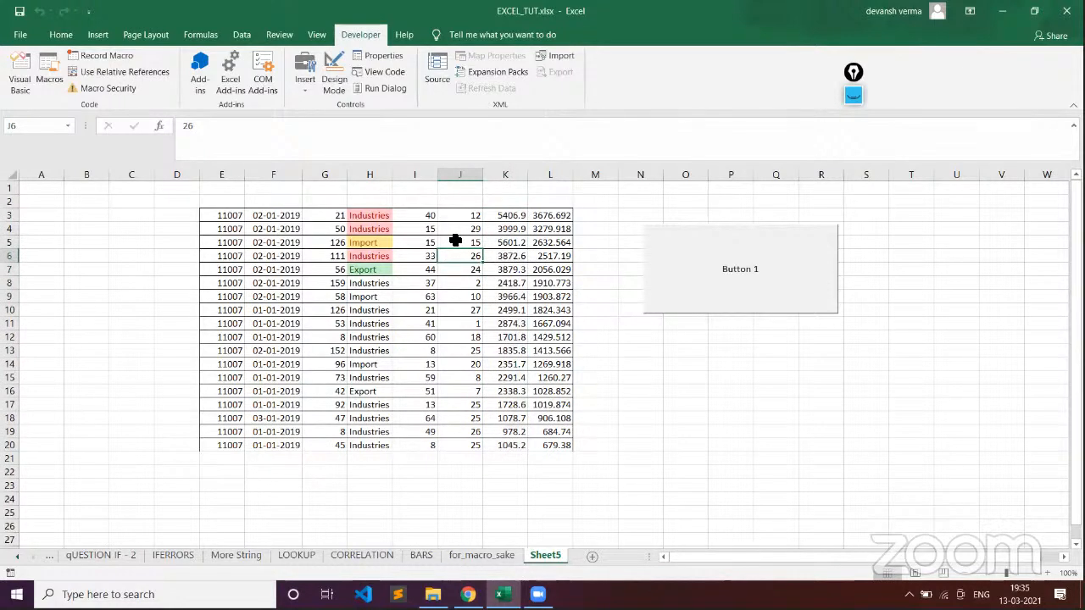
pyautogui.click(456, 241)
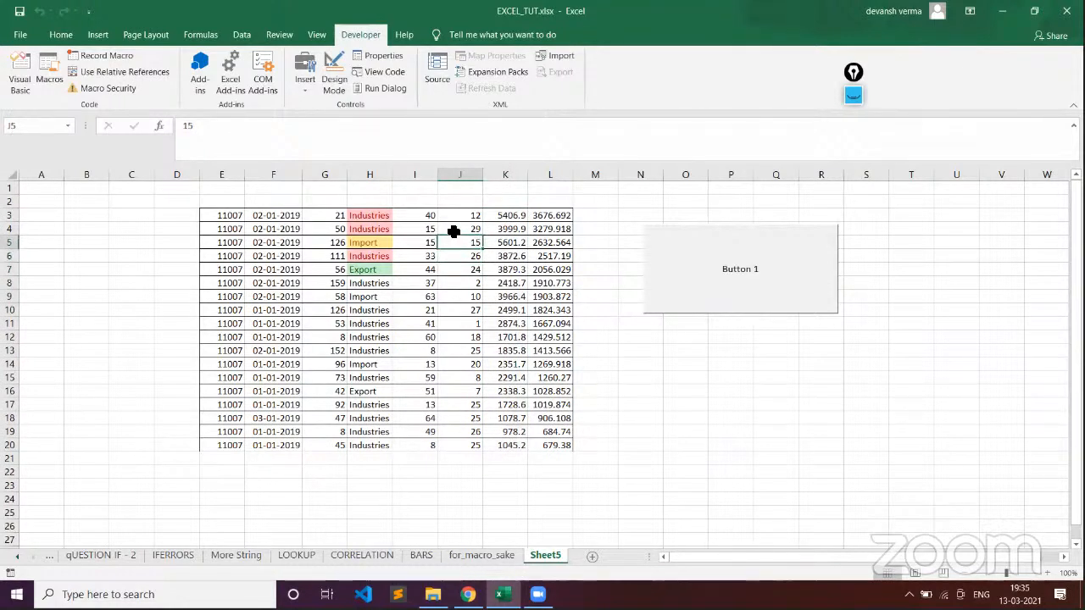
pyautogui.click(455, 232)
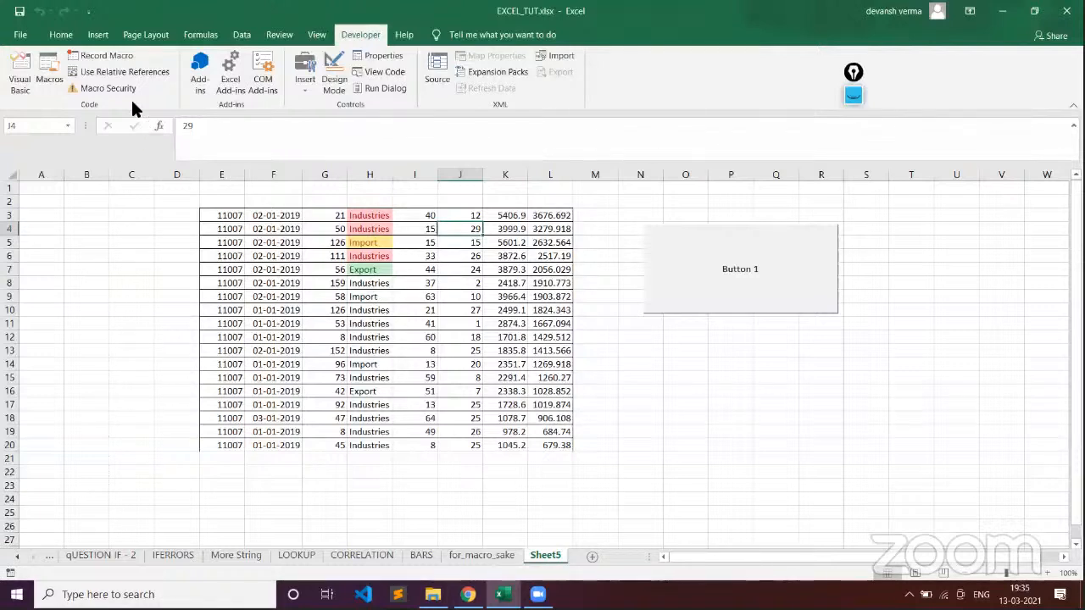
pyautogui.click(303, 84)
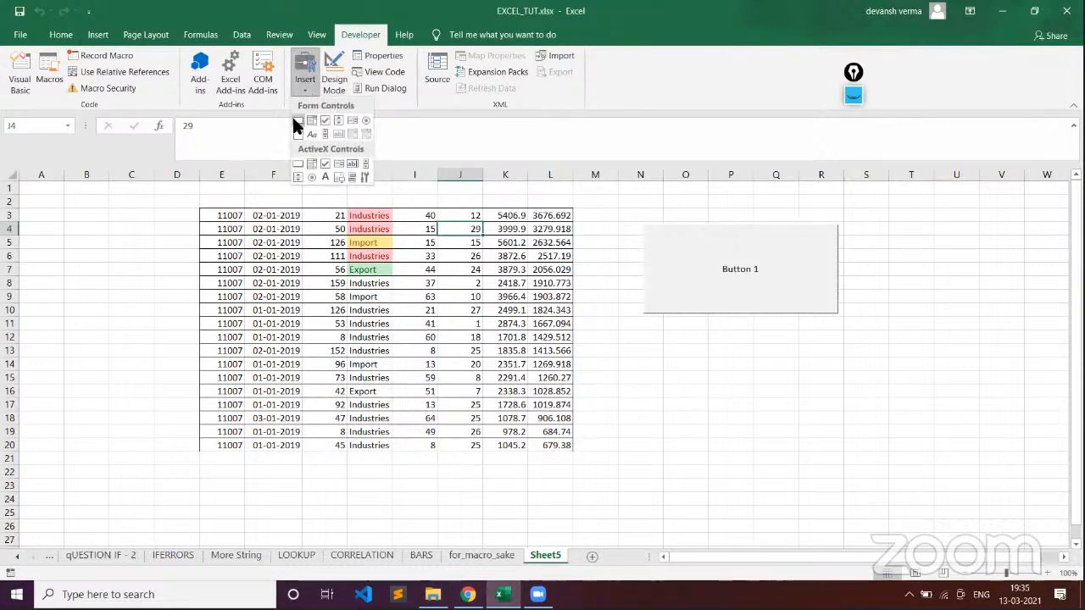
pyautogui.click(297, 122)
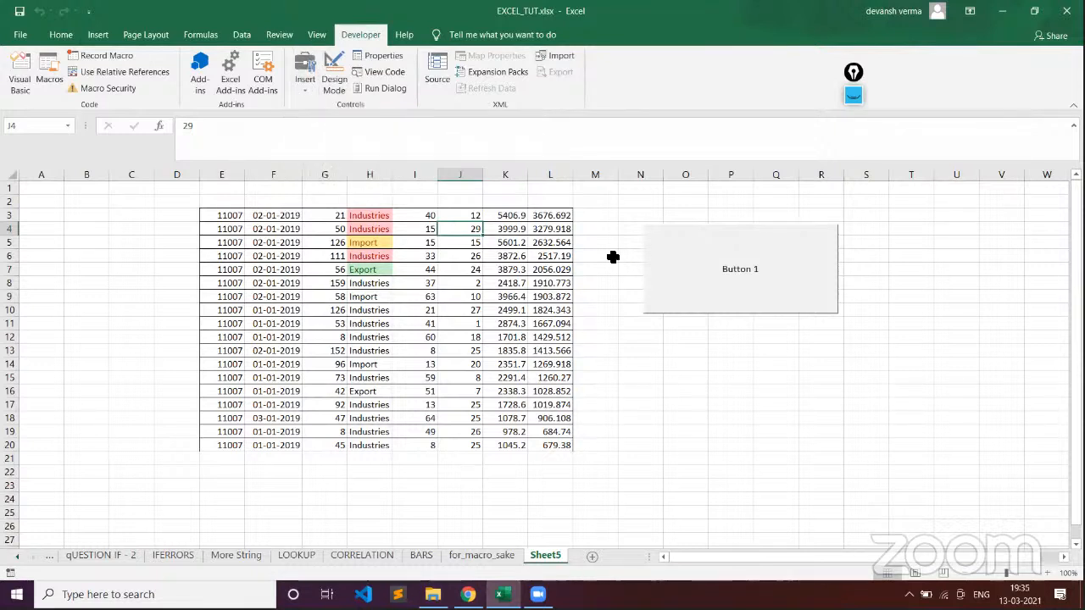